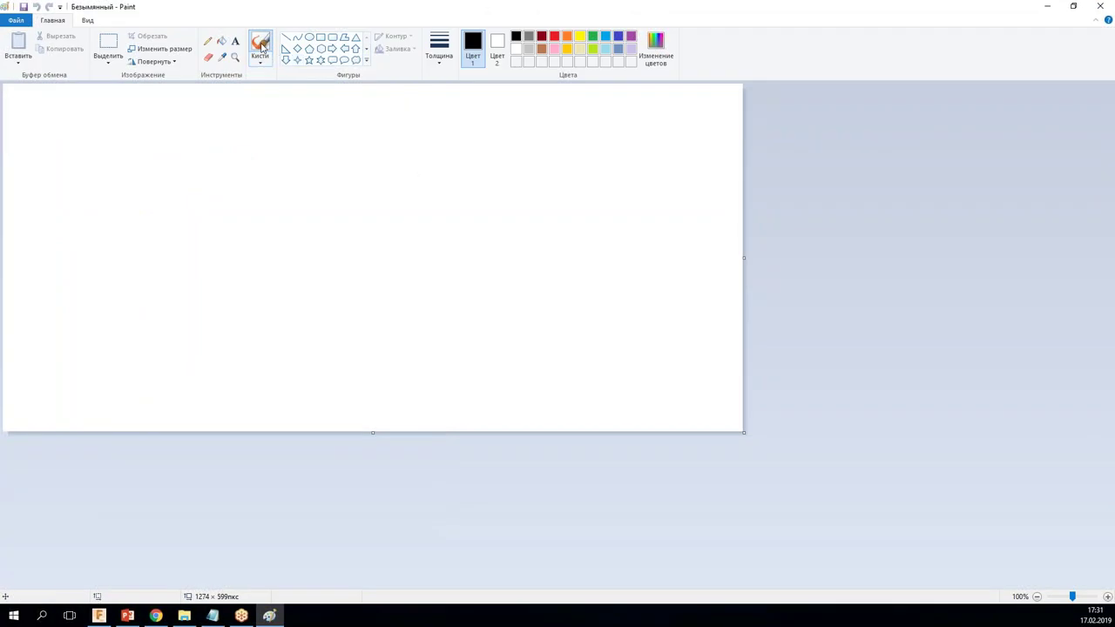
Step: Write the heading 'Сборка' near the top-left of the Paint canvas
{"action": "left_click", "coordinate": [235, 41]}
{"action": "mouse_move", "coordinate": [25, 118]}
{"action": "left_mouse_down"}
{"action": "mouse_move", "coordinate": [172, 226]}
{"action": "mouse_move", "coordinate": [319, 237]}
{"action": "left_mouse_up"}
{"action": "type", "text": "Сборка"}
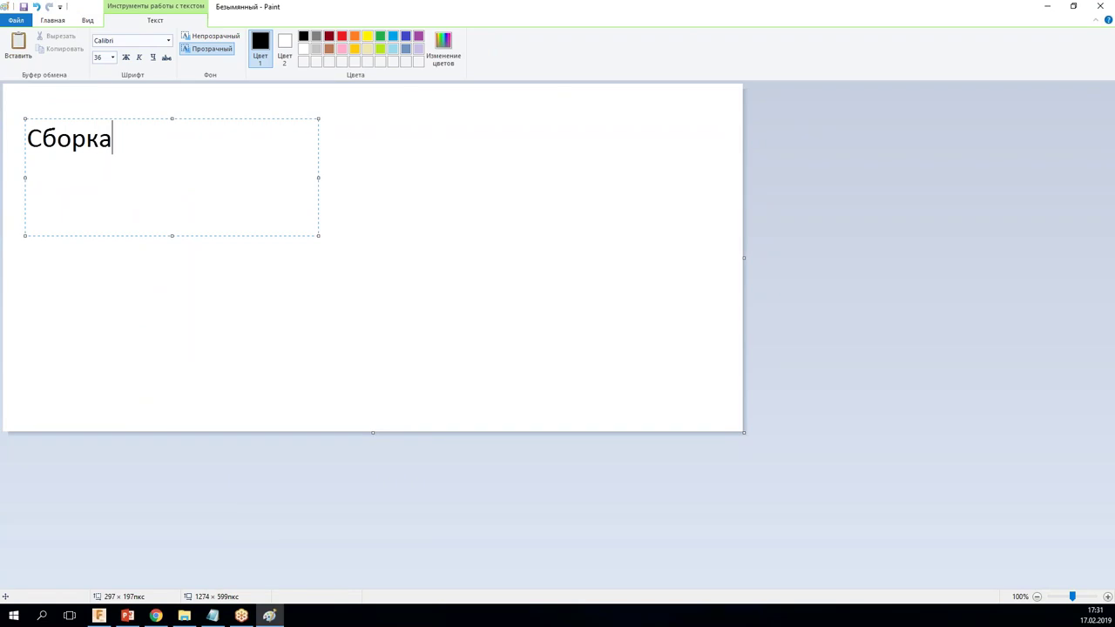
{"action": "left_click", "coordinate": [406, 388]}
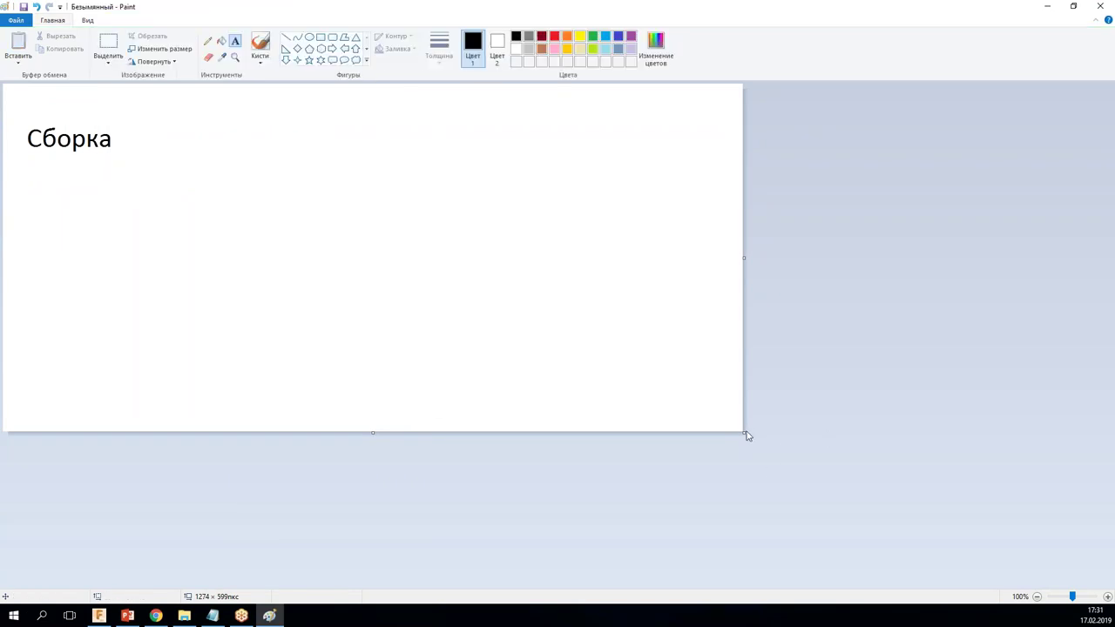
Step: Enlarge the canvas to 1341×758 px and draw a thick downward arrow below Сборка
{"action": "left_click_drag", "start_coordinate": [748, 436], "coordinate": [783, 526]}
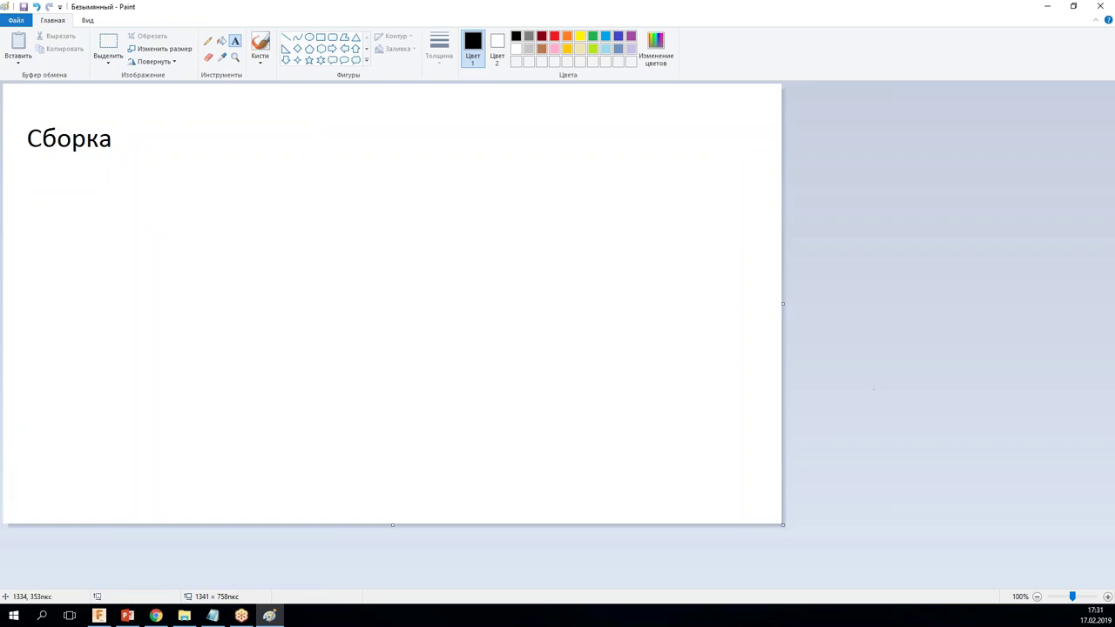
{"action": "left_click", "coordinate": [286, 39]}
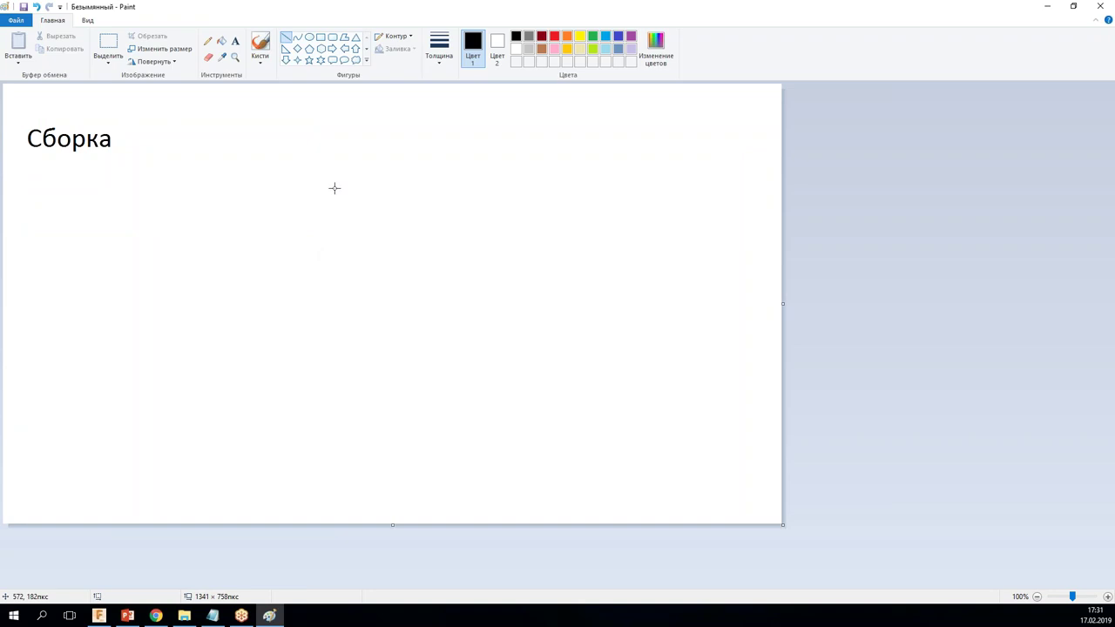
{"action": "left_click", "coordinate": [207, 41]}
{"action": "left_click", "coordinate": [439, 45]}
{"action": "left_click", "coordinate": [448, 128]}
{"action": "left_click_drag", "start_coordinate": [54, 187], "coordinate": [57, 255]}
Step: Add the caption 'Снизу-Вверх' below the arrow
{"action": "left_click", "coordinate": [235, 41]}
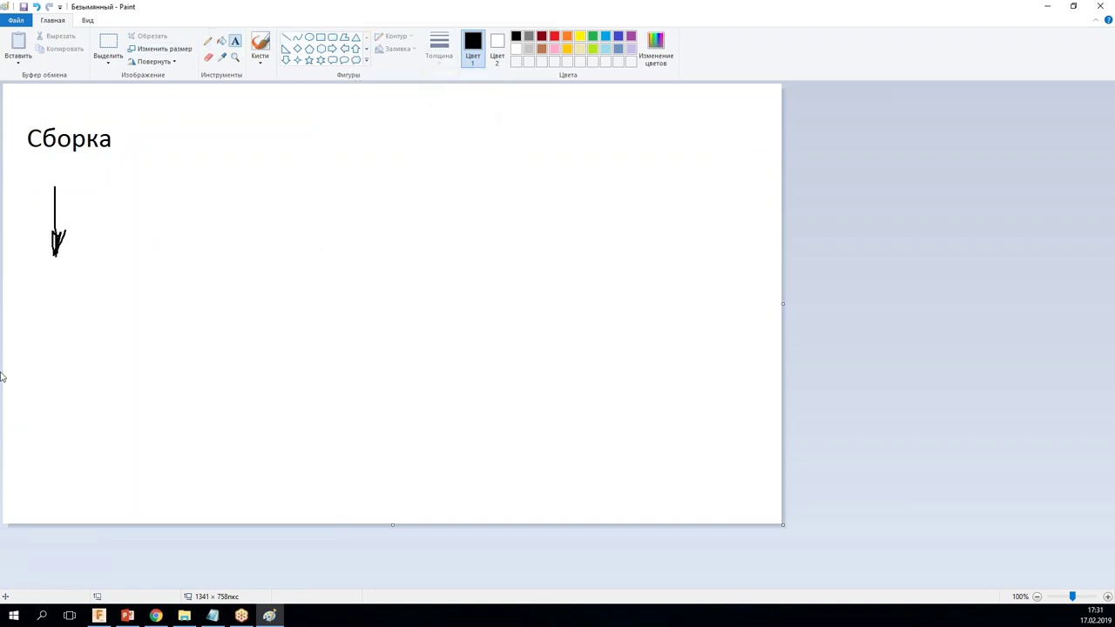
{"action": "left_click", "coordinate": [10, 296]}
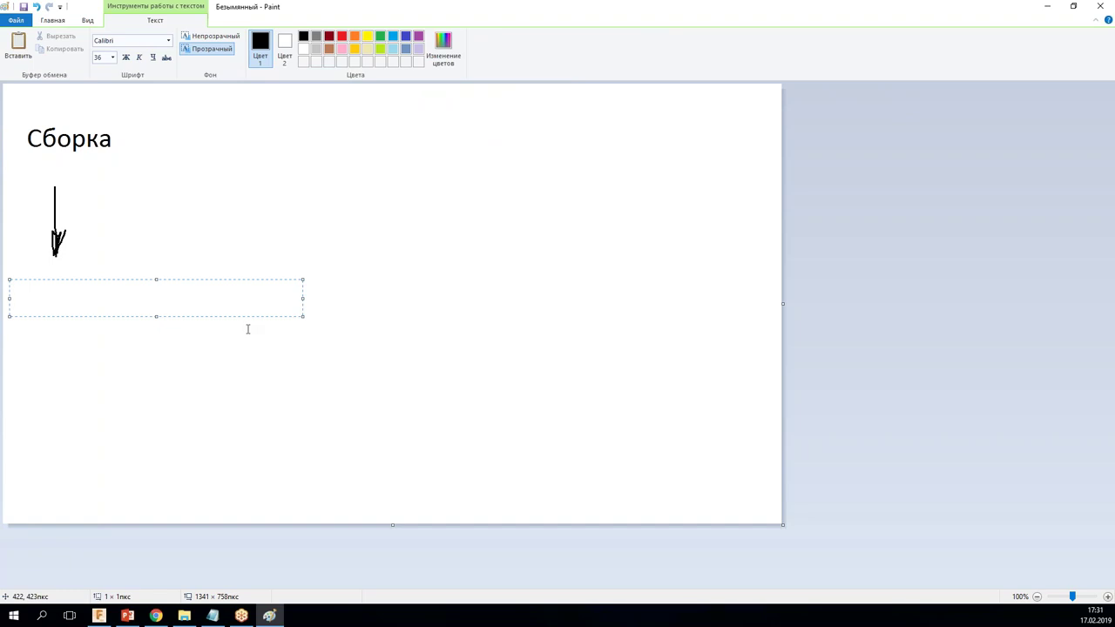
{"action": "type", "text": "Су"}
{"action": "key", "text": "BackSpace"}
{"action": "key", "text": "BackSpace"}
{"action": "type", "text": "Снизу "}
{"action": "type", "text": "-Вверх"}
{"action": "left_click", "coordinate": [246, 435]}
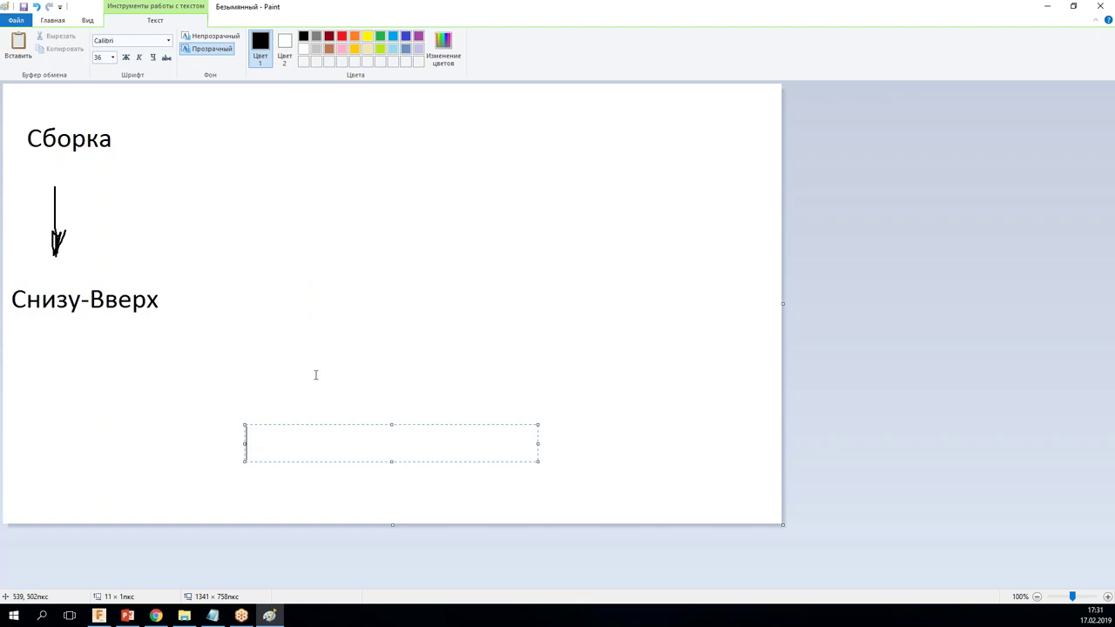
{"action": "key", "text": "Escape"}
Step: Sketch three freehand part squares in a row beneath Снизу-Вверх
{"action": "left_click", "coordinate": [207, 41]}
{"action": "mouse_move", "coordinate": [29, 352]}
{"action": "left_mouse_down"}
{"action": "mouse_move", "coordinate": [37, 390]}
{"action": "mouse_move", "coordinate": [32, 350]}
{"action": "left_mouse_up"}
{"action": "left_click_drag", "start_coordinate": [104, 349], "coordinate": [170, 350]}
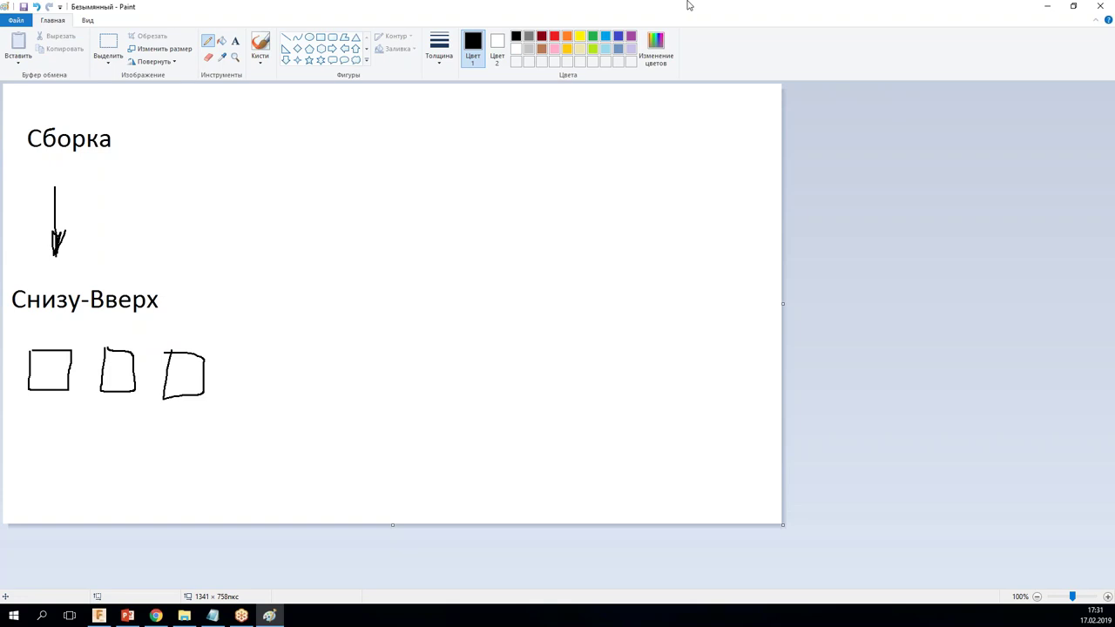
Step: Draw a long arrow from Сборка to the right ending at the label 'Сверху-Вниз'
{"action": "mouse_move", "coordinate": [167, 158]}
{"action": "left_mouse_down"}
{"action": "mouse_move", "coordinate": [390, 251]}
{"action": "mouse_move", "coordinate": [350, 251]}
{"action": "left_mouse_up"}
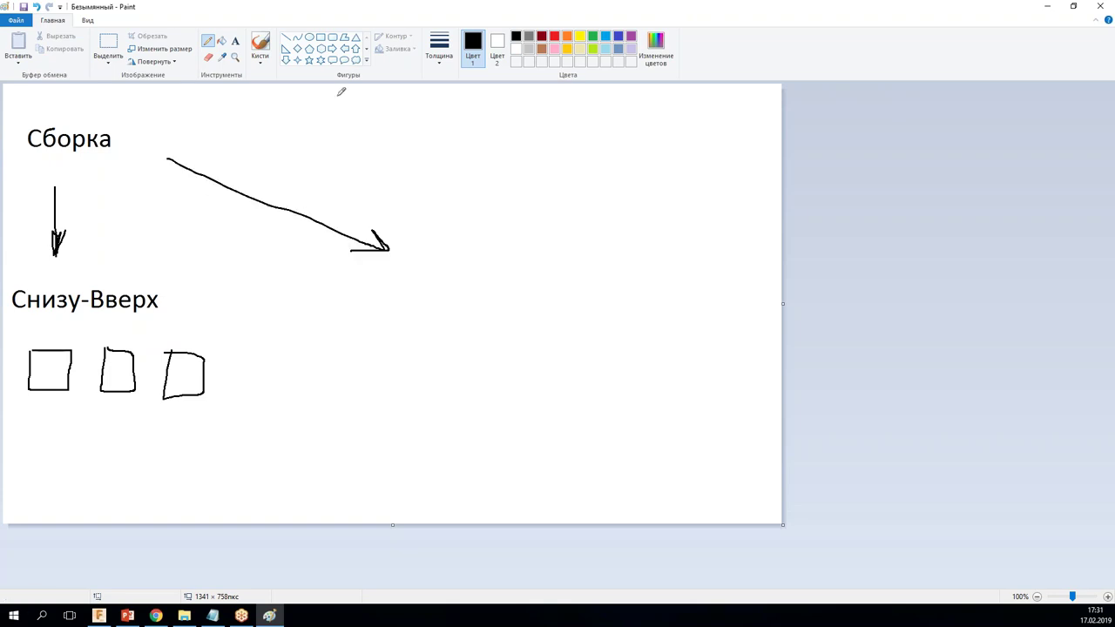
{"action": "left_click", "coordinate": [235, 41]}
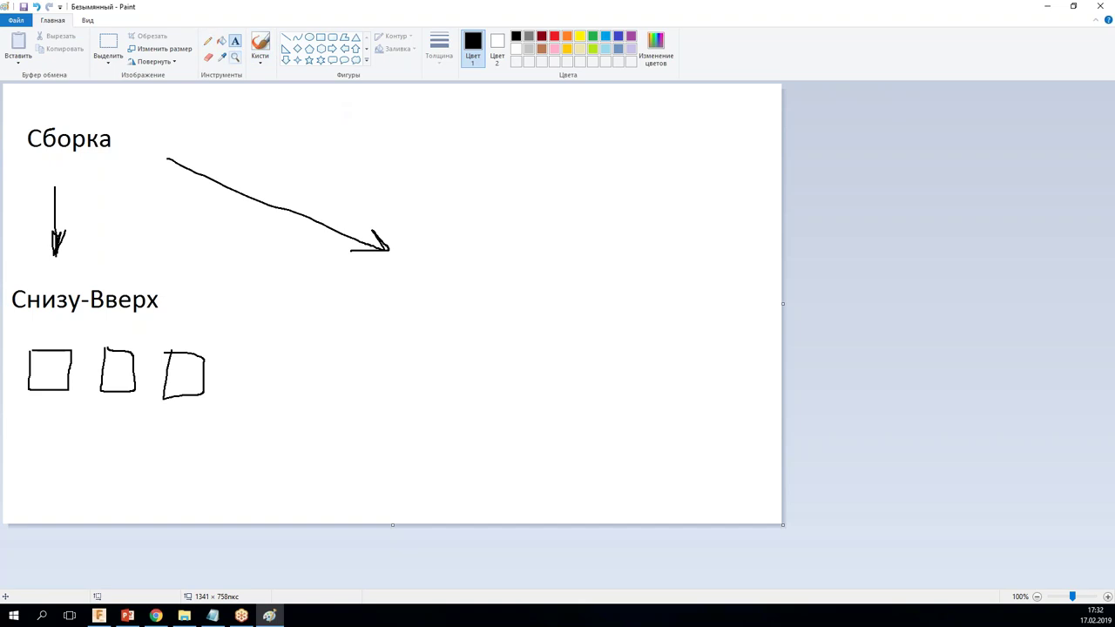
{"action": "left_click", "coordinate": [368, 298]}
{"action": "type", "text": "Сверху-Вниз"}
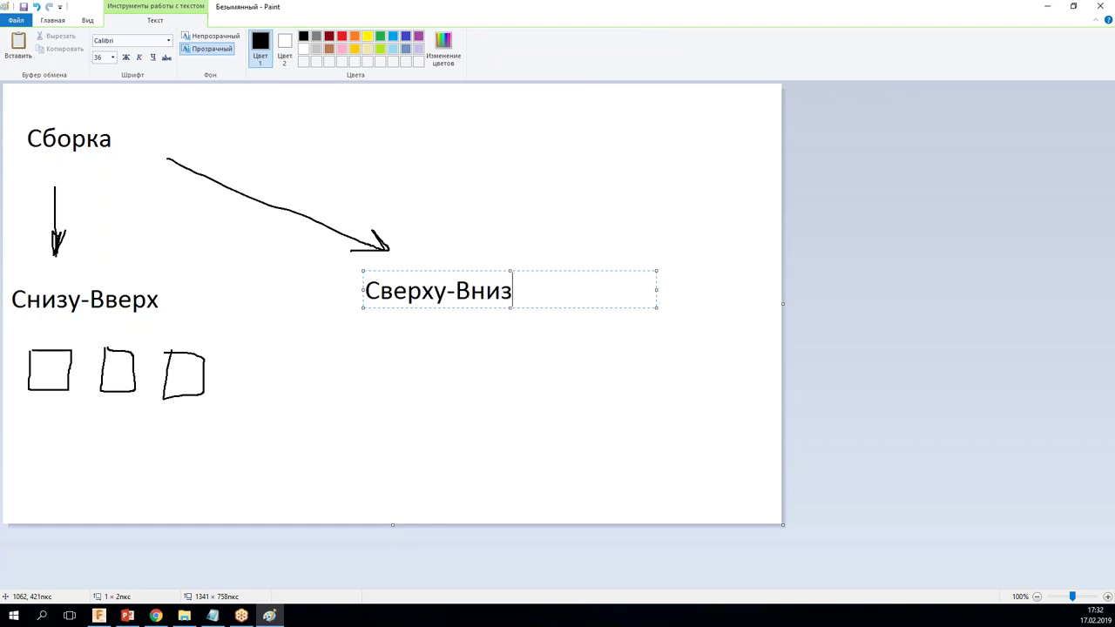
{"action": "left_click", "coordinate": [618, 371]}
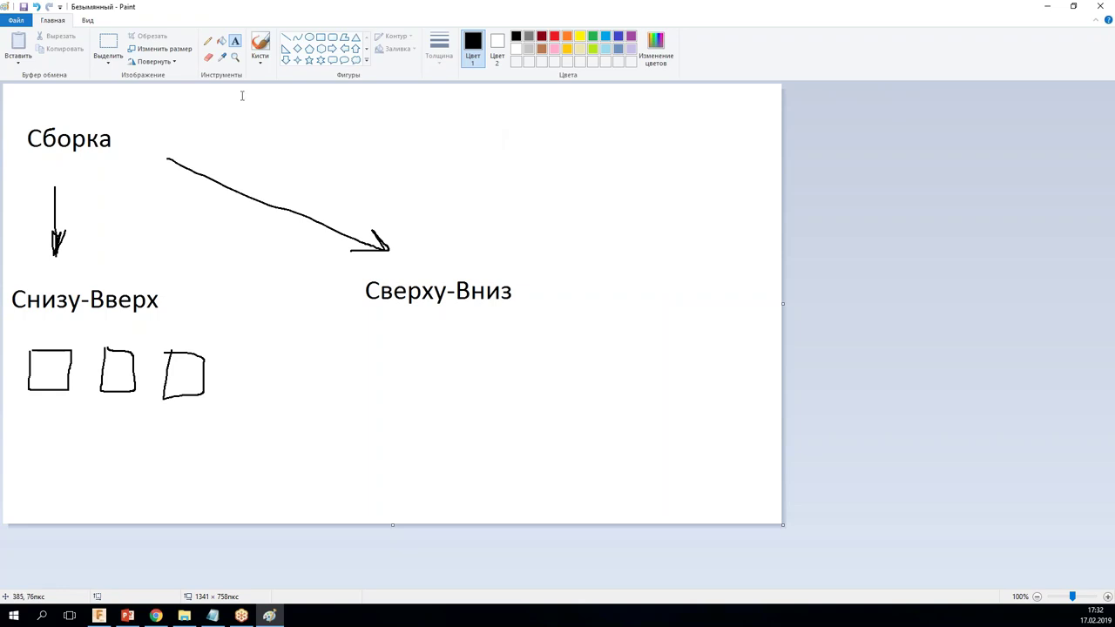
Step: Draw two black boxes joined by a red part below Сверху-Вниз, then minimise Paint
{"action": "left_click", "coordinate": [208, 41]}
{"action": "mouse_move", "coordinate": [404, 345]}
{"action": "left_mouse_down"}
{"action": "mouse_move", "coordinate": [403, 386]}
{"action": "mouse_move", "coordinate": [450, 385]}
{"action": "mouse_move", "coordinate": [450, 345]}
{"action": "mouse_move", "coordinate": [405, 344]}
{"action": "left_mouse_up"}
{"action": "mouse_move", "coordinate": [534, 347]}
{"action": "left_mouse_down"}
{"action": "mouse_move", "coordinate": [535, 394]}
{"action": "mouse_move", "coordinate": [580, 346]}
{"action": "mouse_move", "coordinate": [534, 345]}
{"action": "left_mouse_up"}
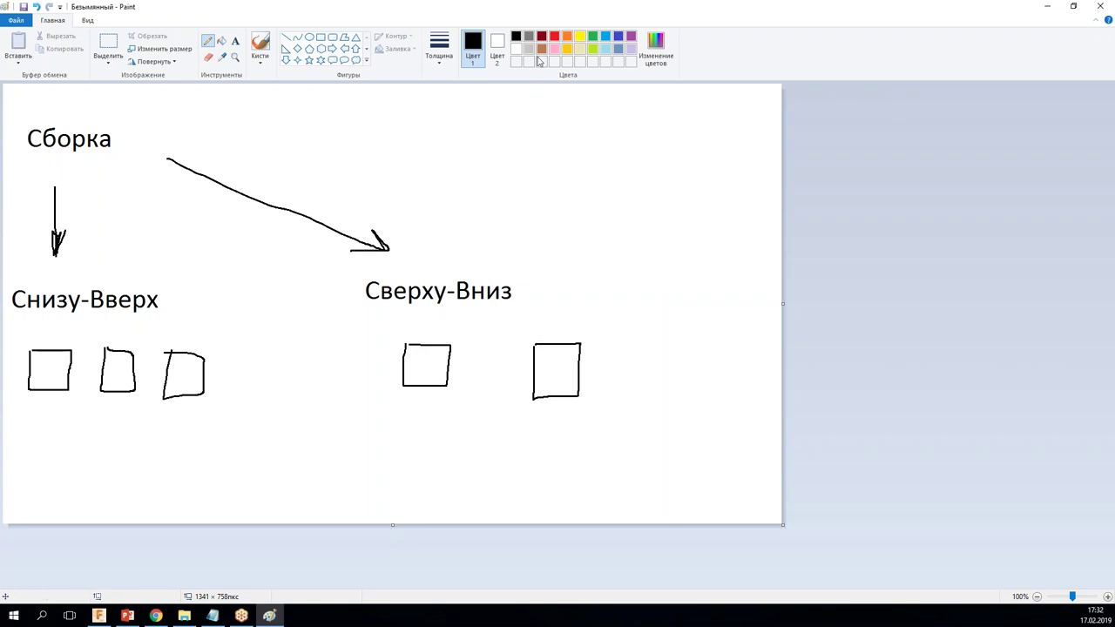
{"action": "left_click", "coordinate": [554, 35]}
{"action": "mouse_move", "coordinate": [452, 346]}
{"action": "left_mouse_down"}
{"action": "mouse_move", "coordinate": [534, 369]}
{"action": "mouse_move", "coordinate": [453, 368]}
{"action": "mouse_move", "coordinate": [452, 380]}
{"action": "left_mouse_up"}
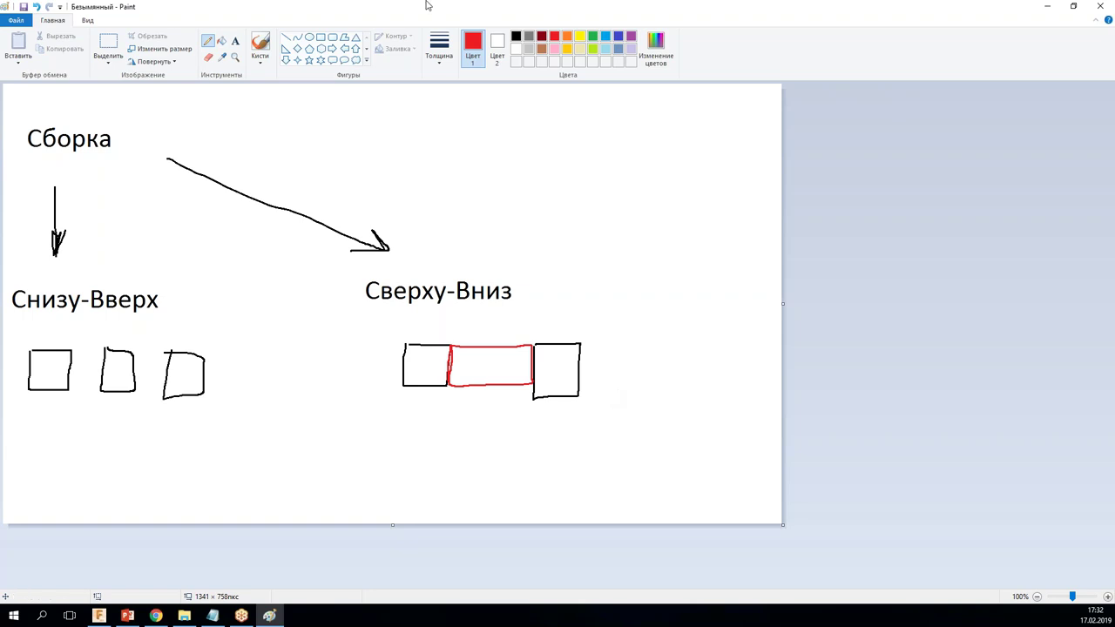
{"action": "left_click", "coordinate": [516, 36]}
{"action": "left_click", "coordinate": [1048, 6]}
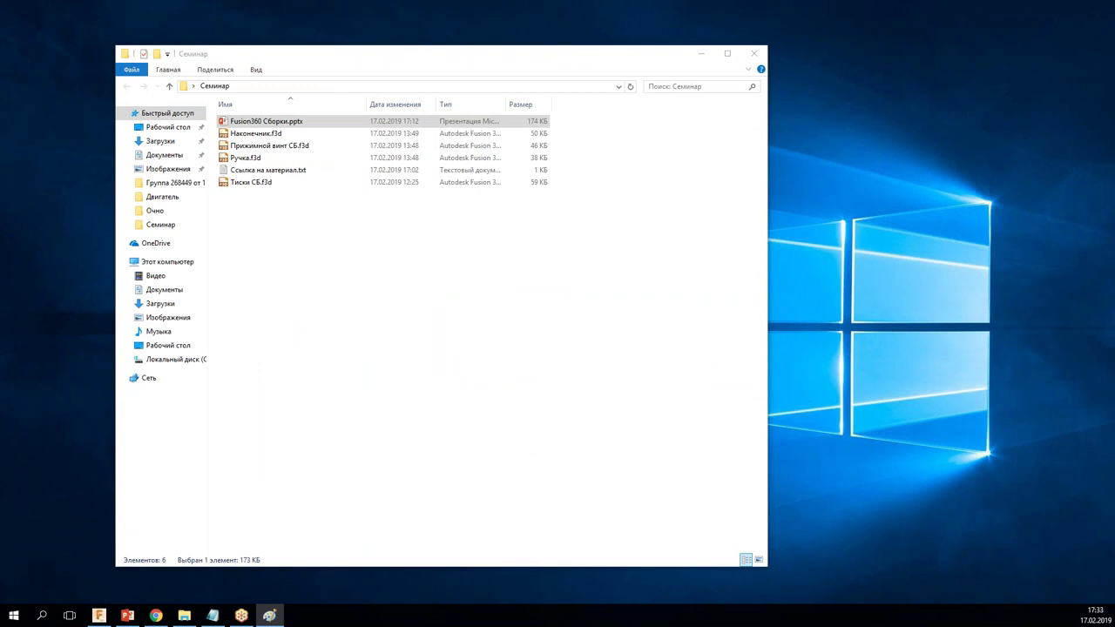
Step: Create a new Fusion 360 project named 'Семина сборки' and open it
{"action": "left_click", "coordinate": [102, 617]}
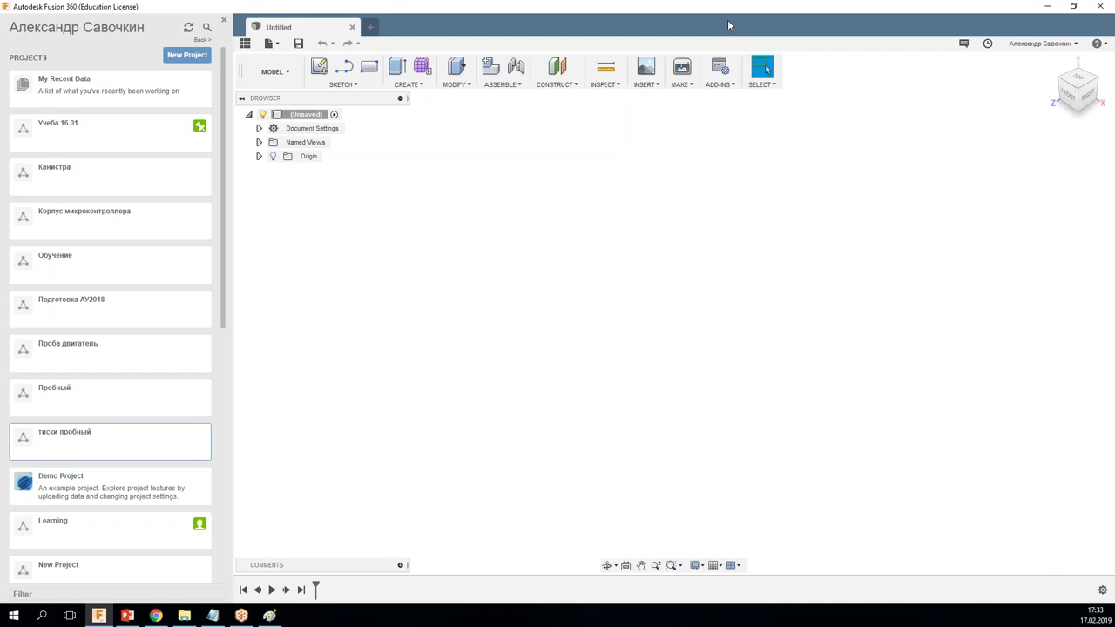
{"action": "left_click", "coordinate": [177, 56]}
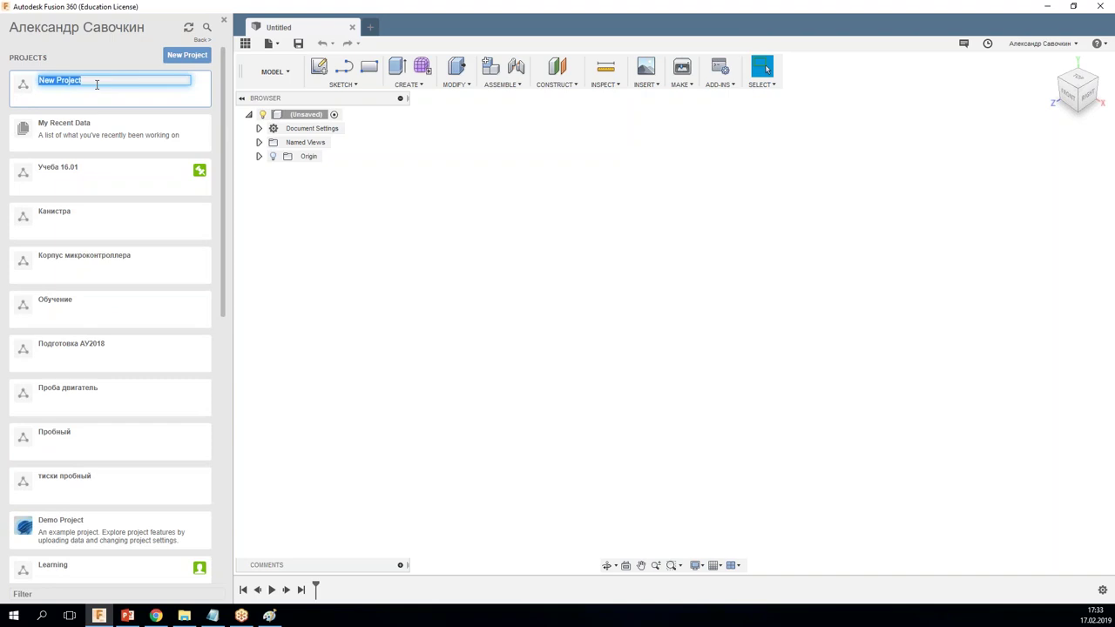
{"action": "type", "text": "Семина сборки"}
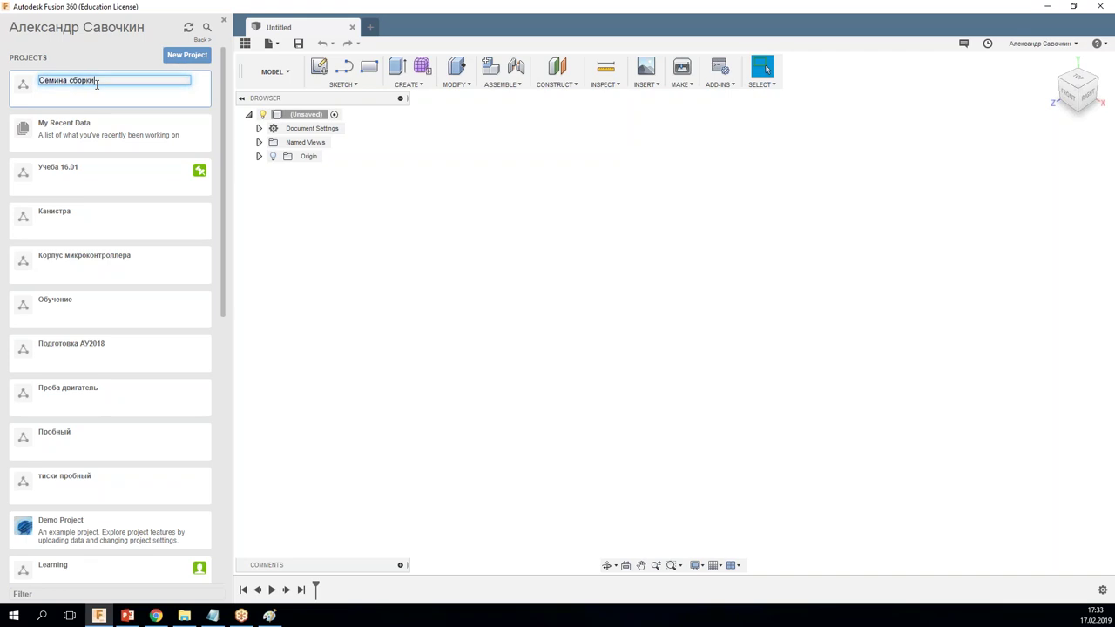
{"action": "key", "text": "Return"}
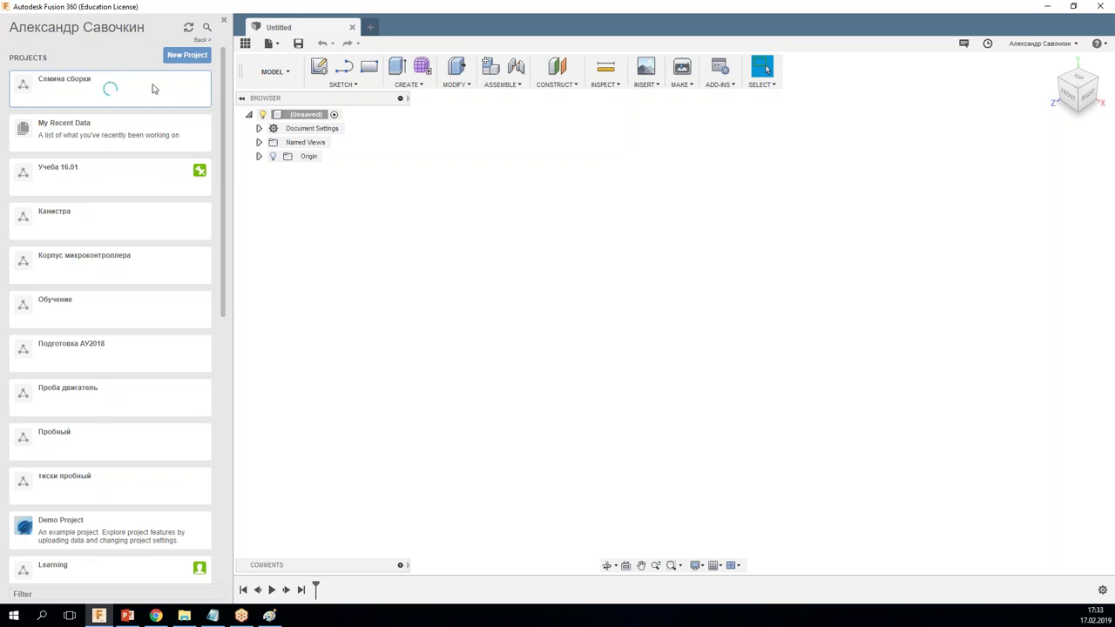
{"action": "scroll", "coordinate": [148, 90], "scroll_direction": "down", "scroll_amount": 5}
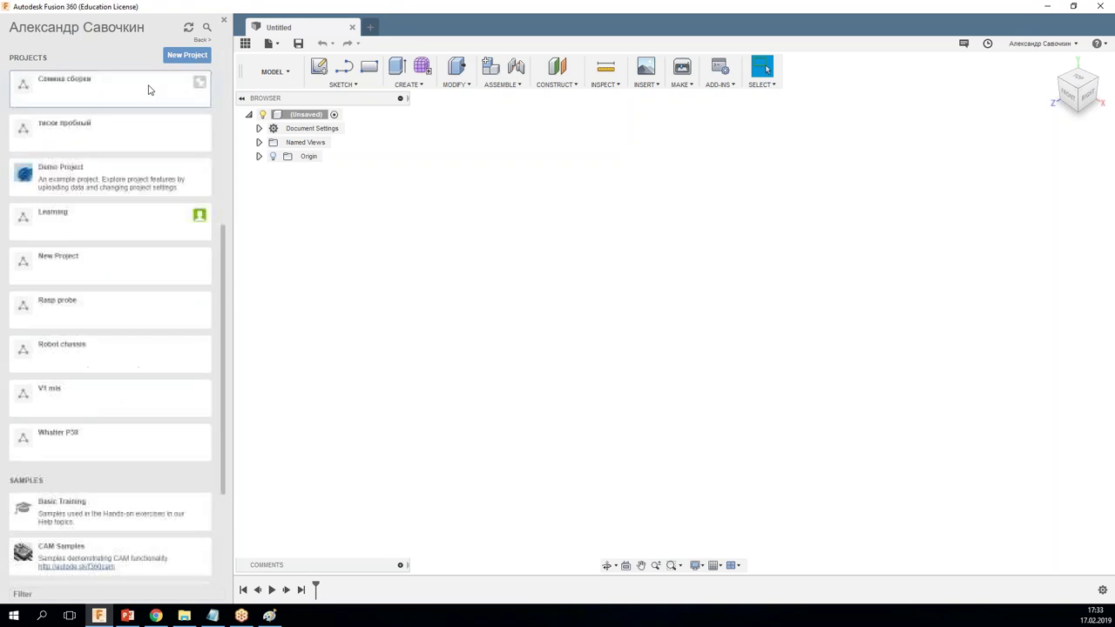
{"action": "left_click", "coordinate": [135, 101]}
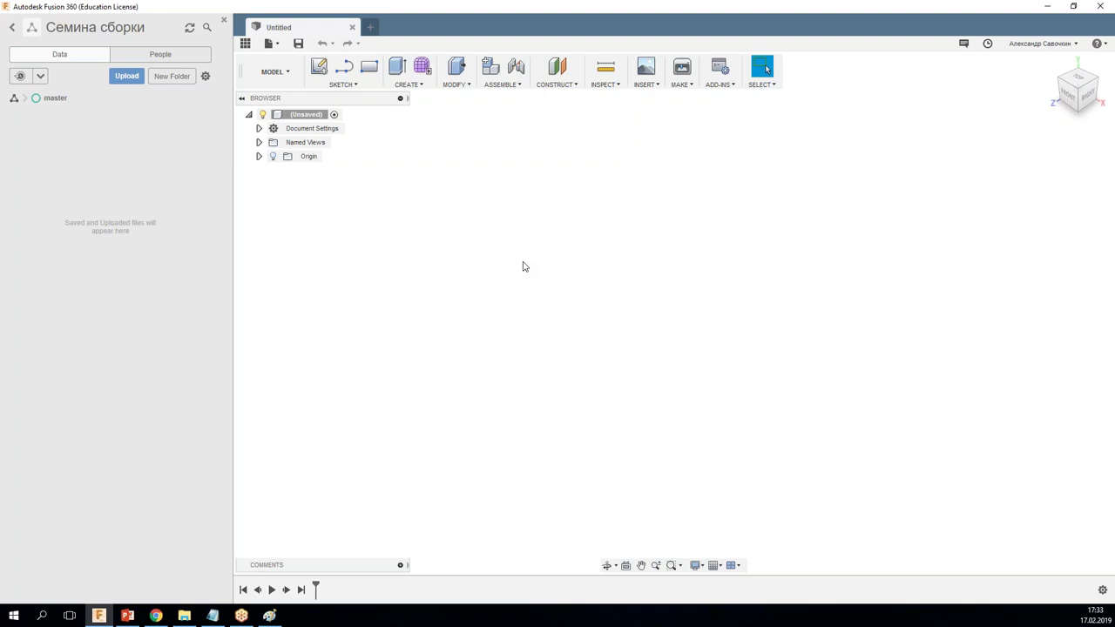
{"action": "mouse_move", "coordinate": [1079, 79]}
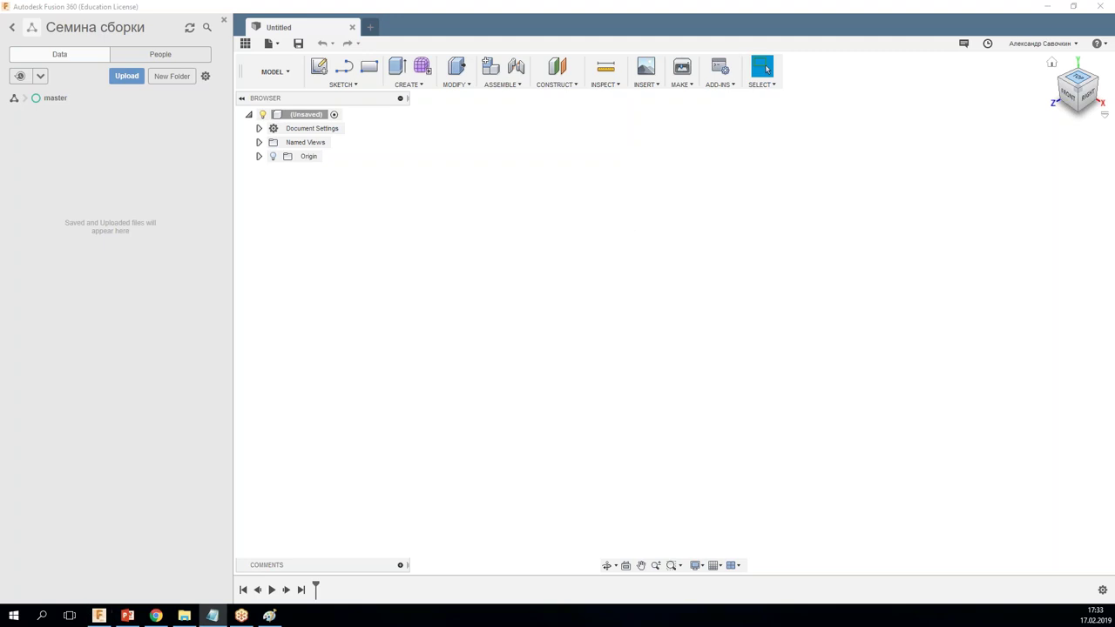
Step: Open Тиски СБ.f3d from the computer
{"action": "left_click", "coordinate": [268, 45]}
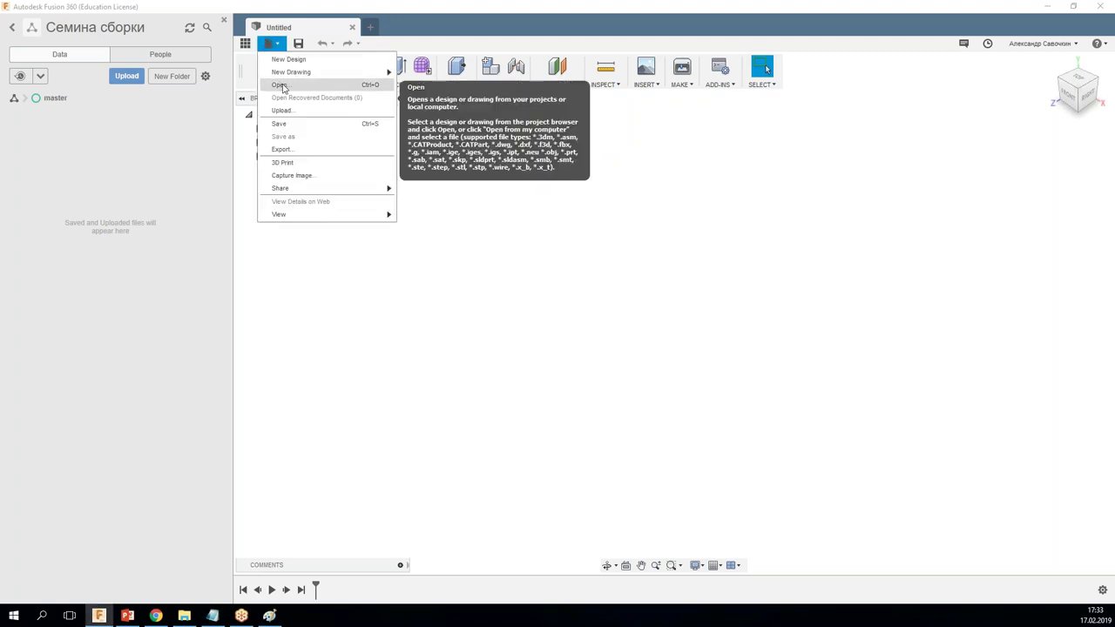
{"action": "left_click", "coordinate": [277, 85]}
{"action": "left_click", "coordinate": [383, 424]}
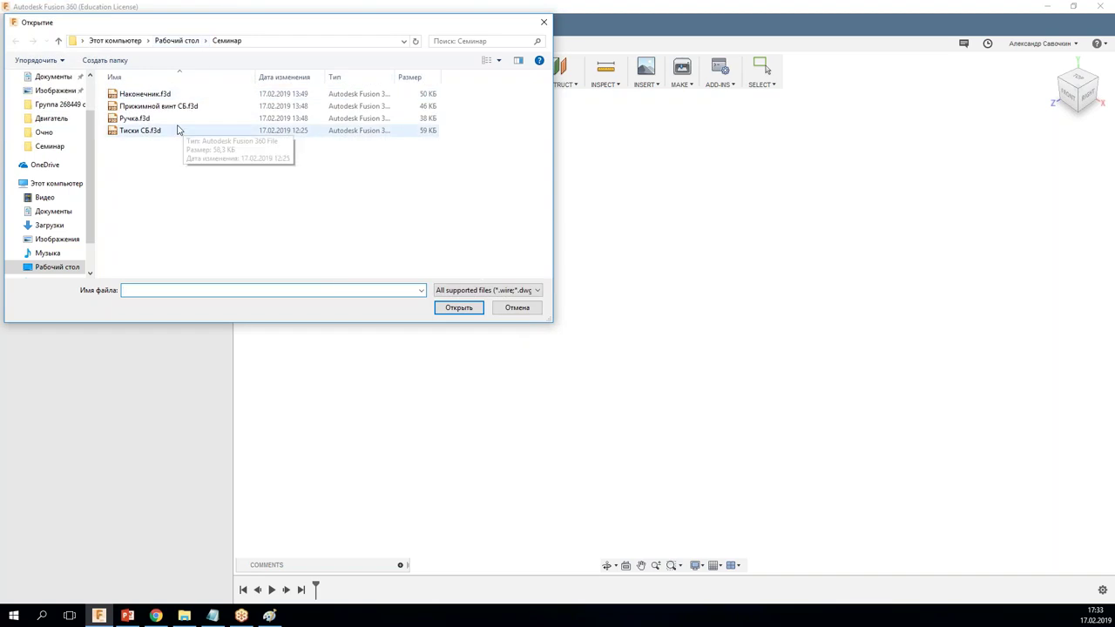
{"action": "left_click", "coordinate": [139, 130]}
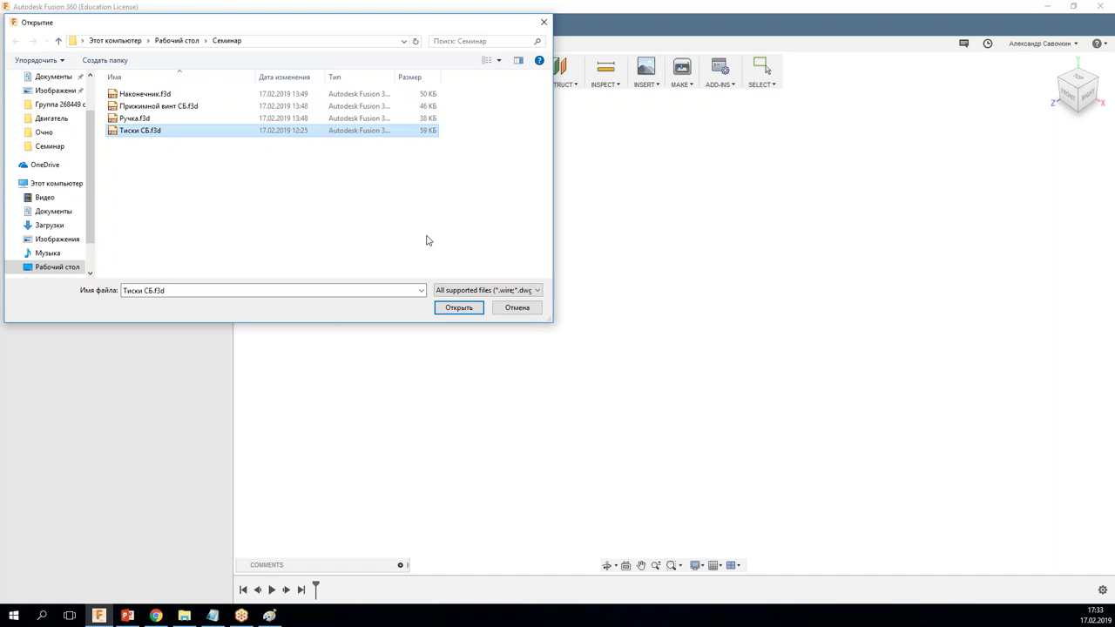
{"action": "left_click", "coordinate": [458, 308]}
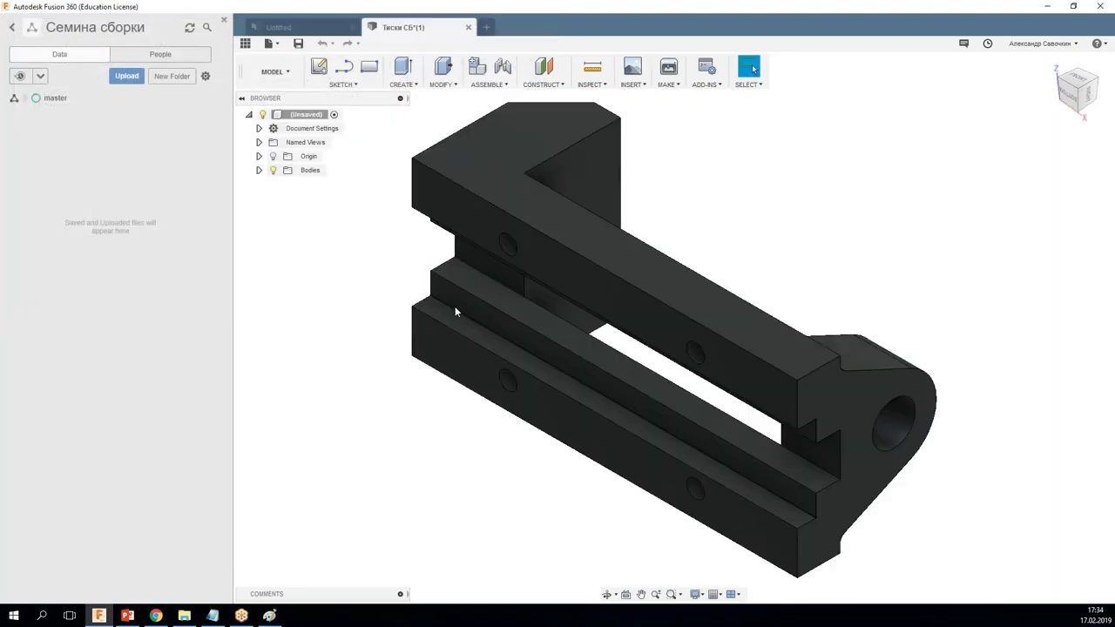
Step: Orbit the vise body to an isometric view showing the jaw, then start saving it
{"action": "scroll", "coordinate": [455, 312], "scroll_direction": "down", "scroll_amount": 1}
{"action": "middle_click_drag", "start_coordinate": [657, 276], "coordinate": [677, 324], "text": "shift"}
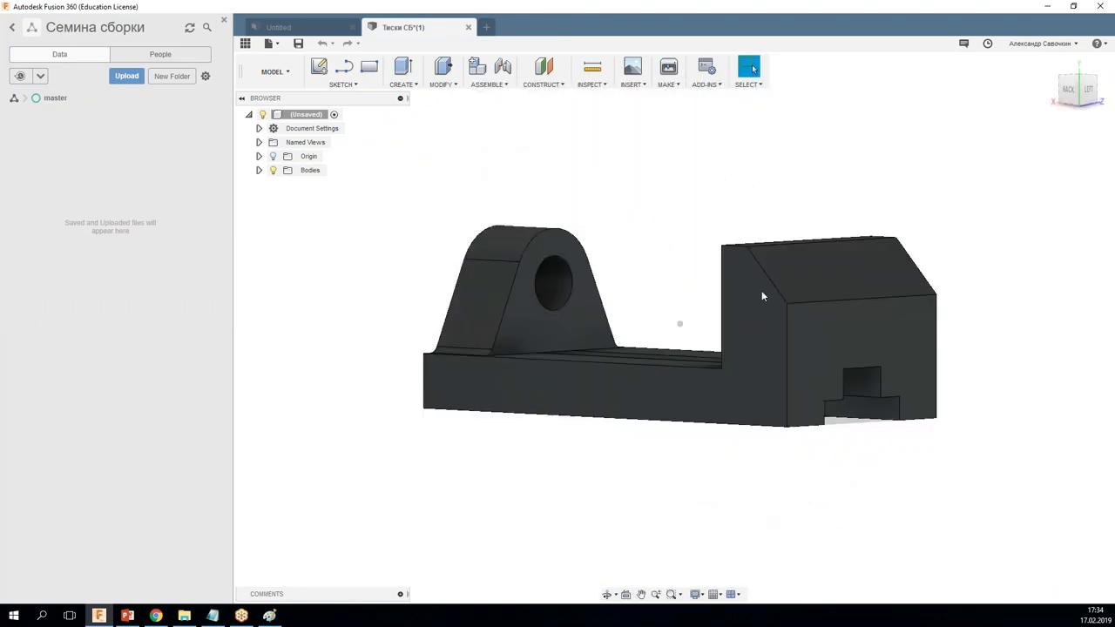
{"action": "middle_click_drag", "start_coordinate": [753, 69], "coordinate": [904, 252], "text": "shift"}
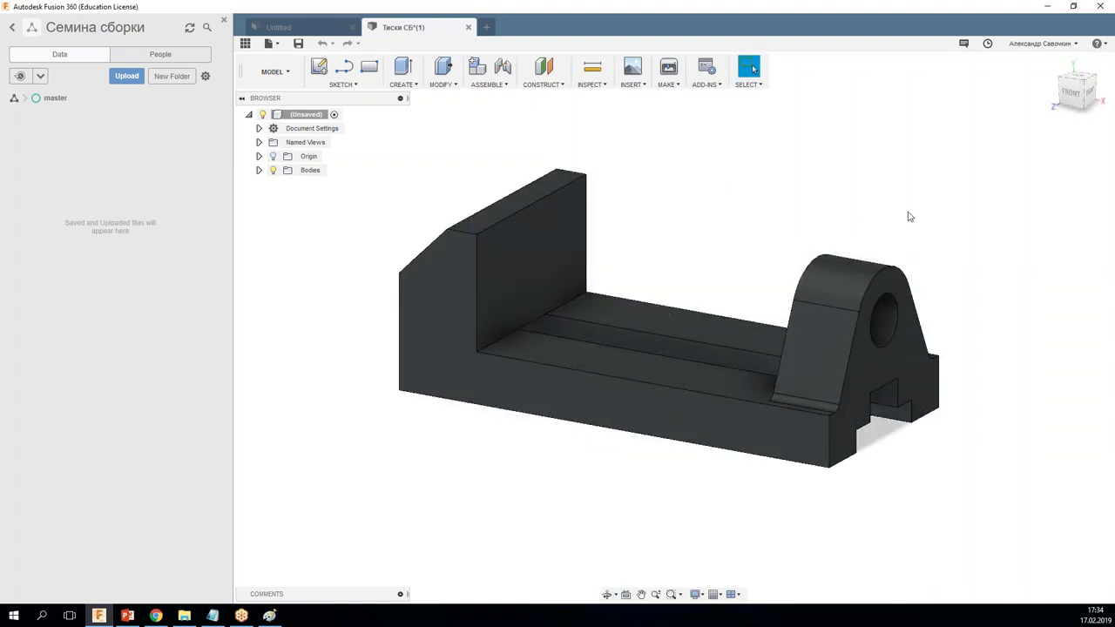
{"action": "middle_click_drag", "start_coordinate": [782, 73], "coordinate": [753, 69]}
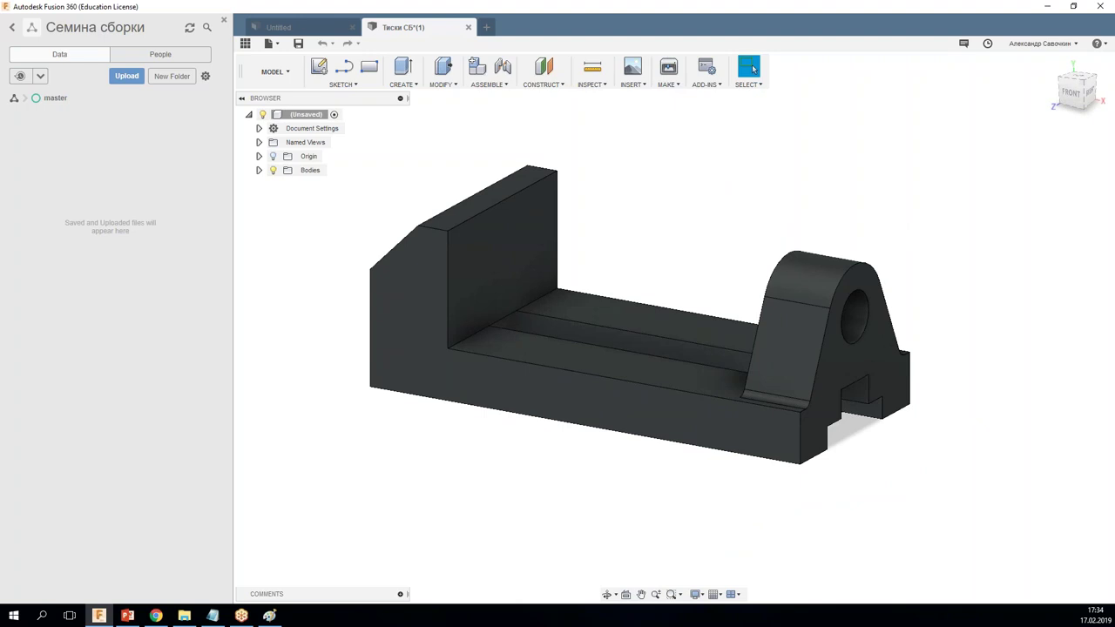
{"action": "left_click", "coordinate": [299, 45]}
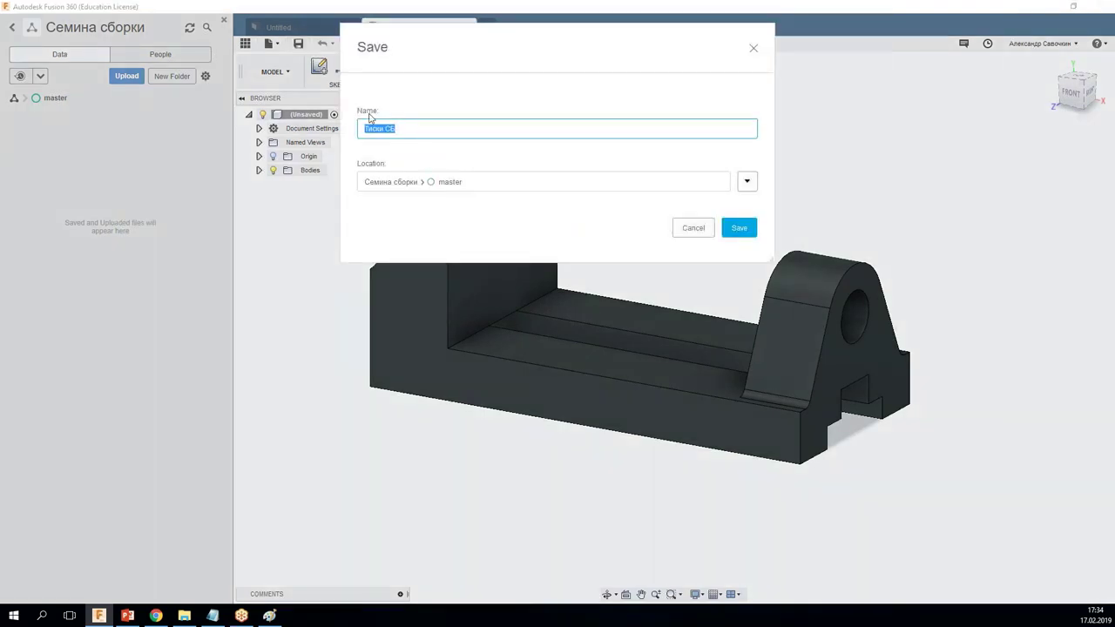
{"action": "left_click", "coordinate": [732, 231]}
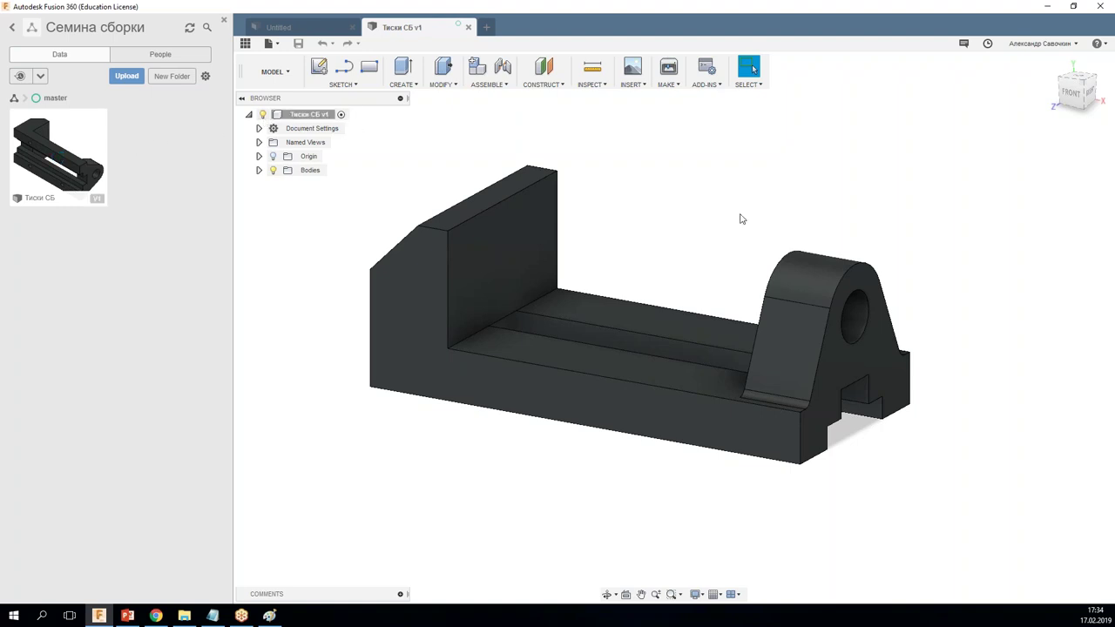
{"action": "left_click_drag", "start_coordinate": [264, 103], "coordinate": [303, 97]}
{"action": "left_click_drag", "start_coordinate": [414, 167], "coordinate": [398, 143]}
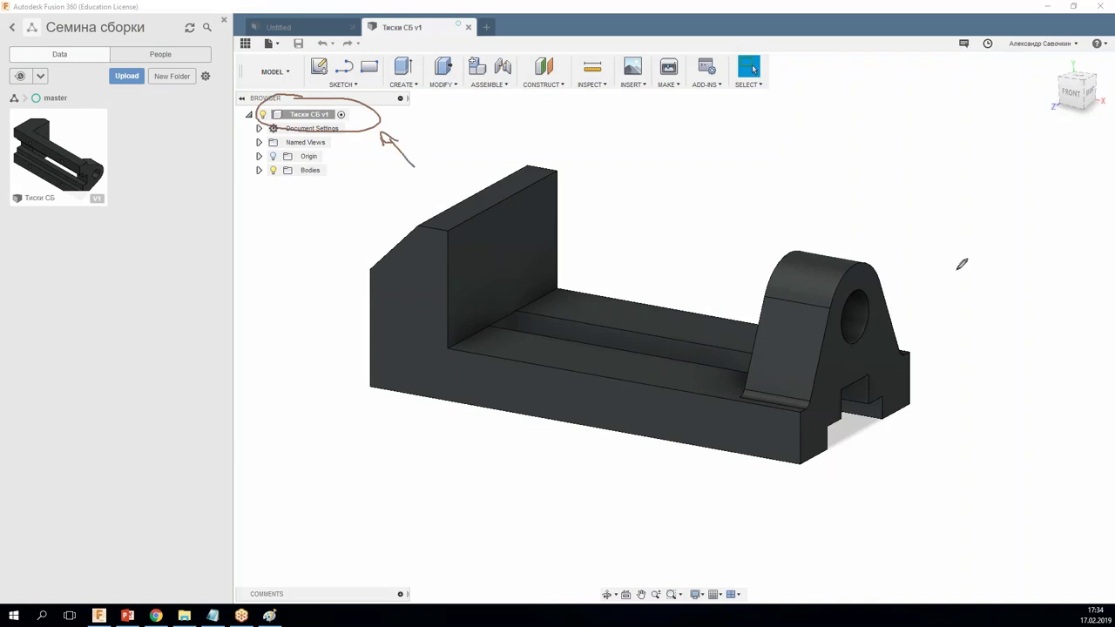
Step: Enable Capture Design History on the root component of the vise design
{"action": "key", "text": "Escape"}
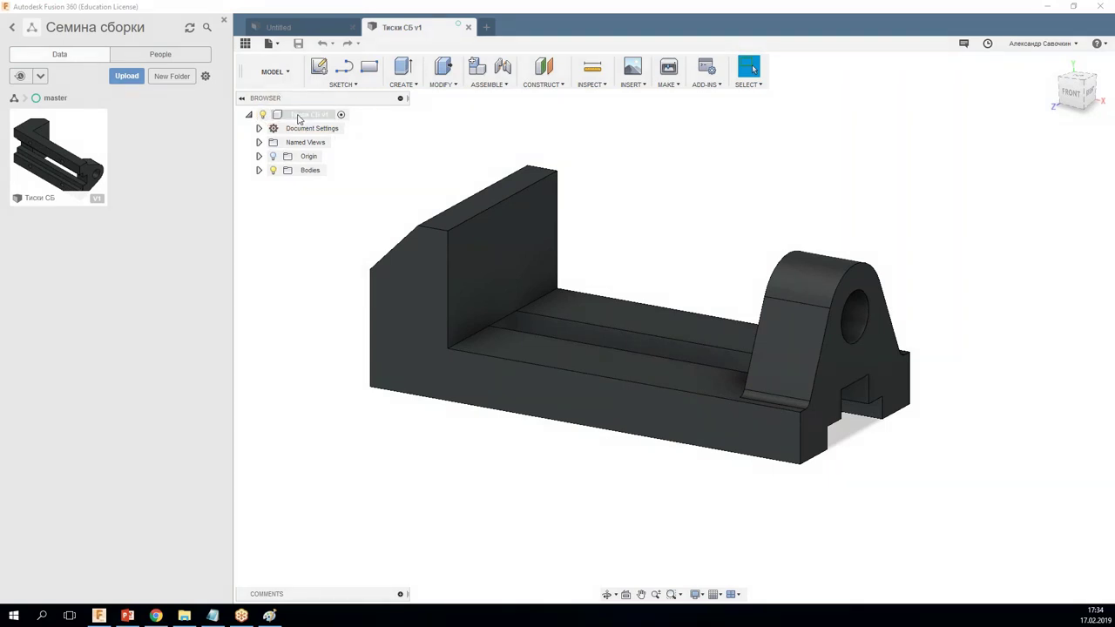
{"action": "right_click", "coordinate": [299, 116]}
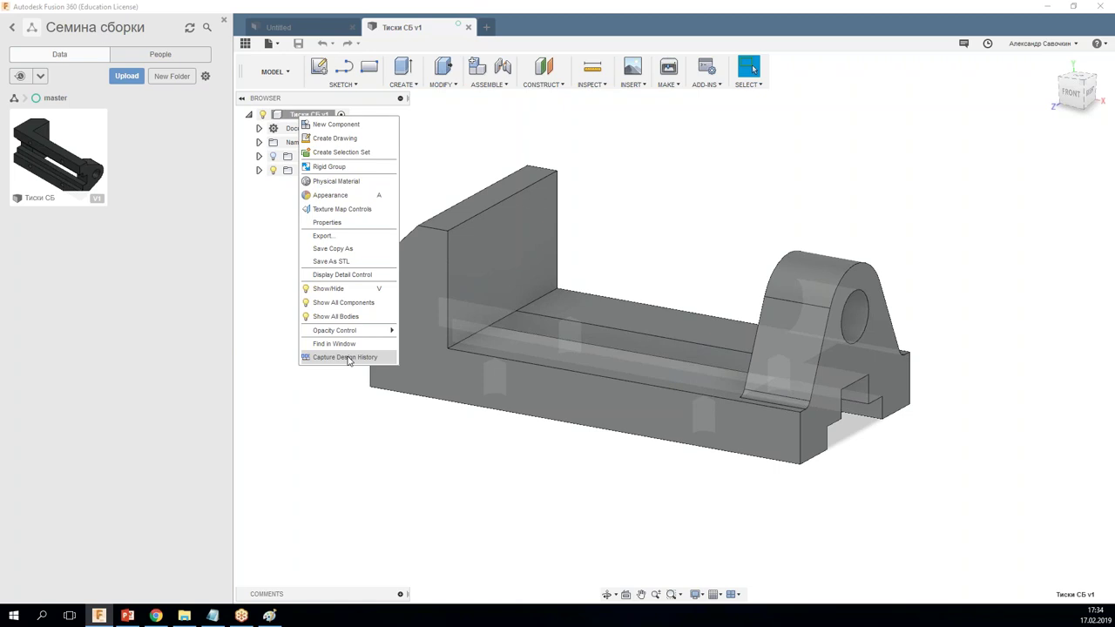
{"action": "left_click", "coordinate": [348, 358]}
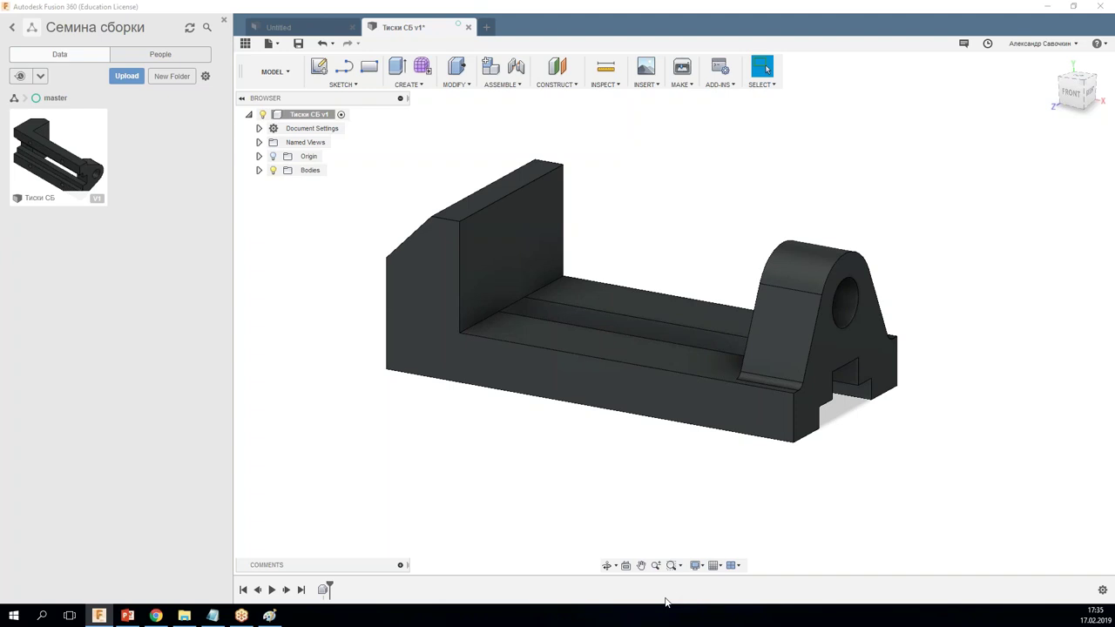
{"action": "mouse_move", "coordinate": [637, 474]}
{"action": "middle_mouse_down", "text": "shift"}
{"action": "mouse_move", "coordinate": [589, 462]}
{"action": "mouse_move", "coordinate": [624, 460]}
{"action": "mouse_move", "coordinate": [625, 471]}
{"action": "middle_mouse_up", "text": "shift"}
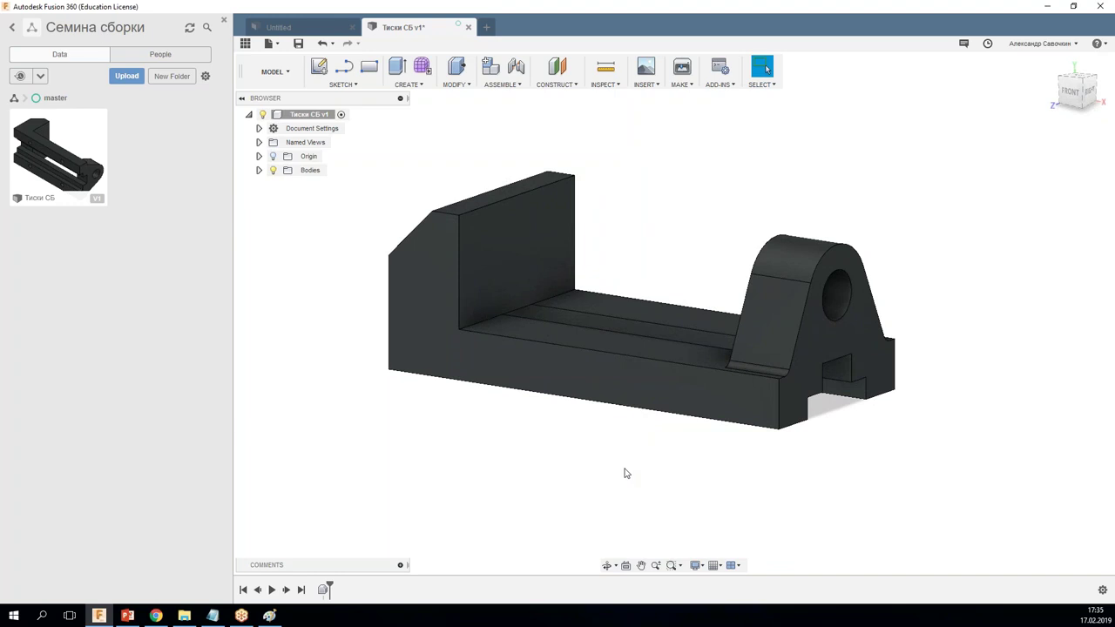
Step: Create a component from Body1, producing Component1:1
{"action": "left_click", "coordinate": [259, 170]}
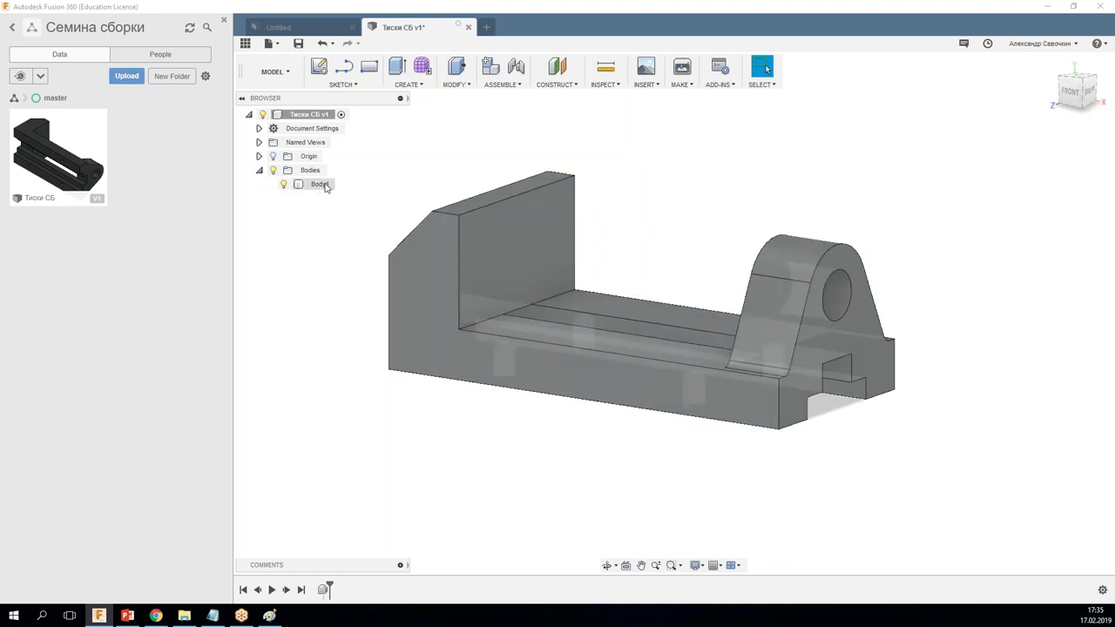
{"action": "right_click", "coordinate": [321, 185]}
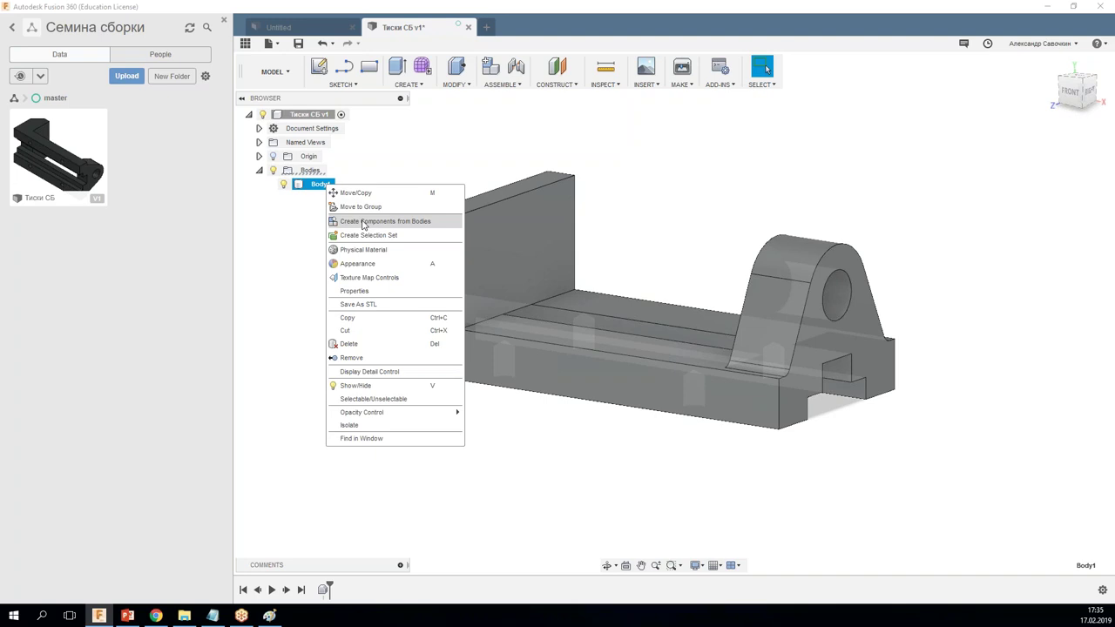
{"action": "left_click", "coordinate": [364, 223]}
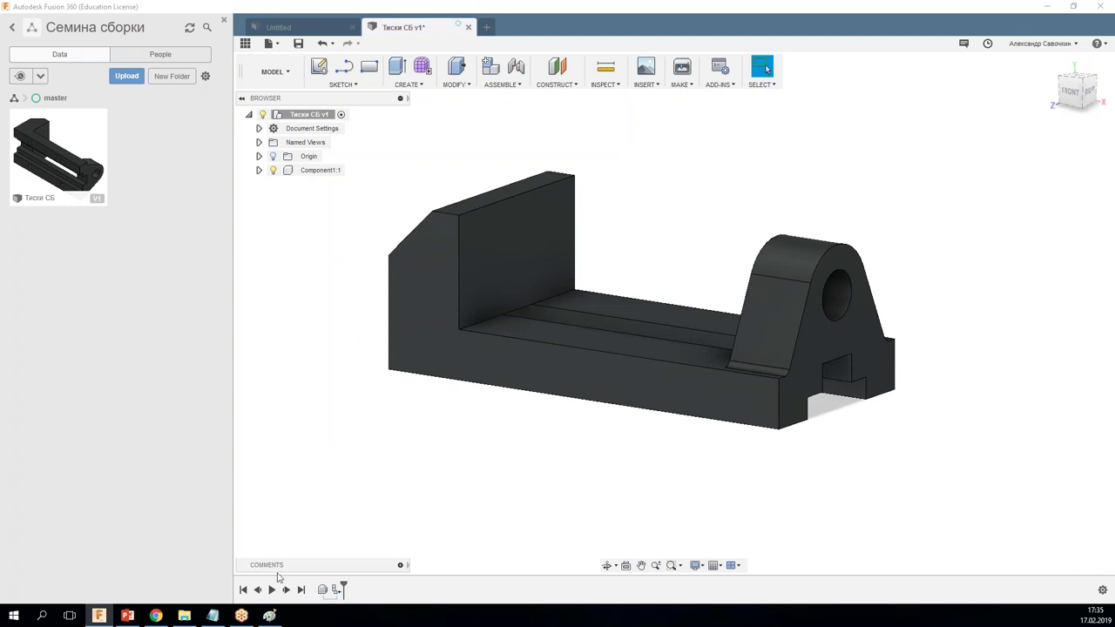
{"action": "left_click", "coordinate": [270, 616]}
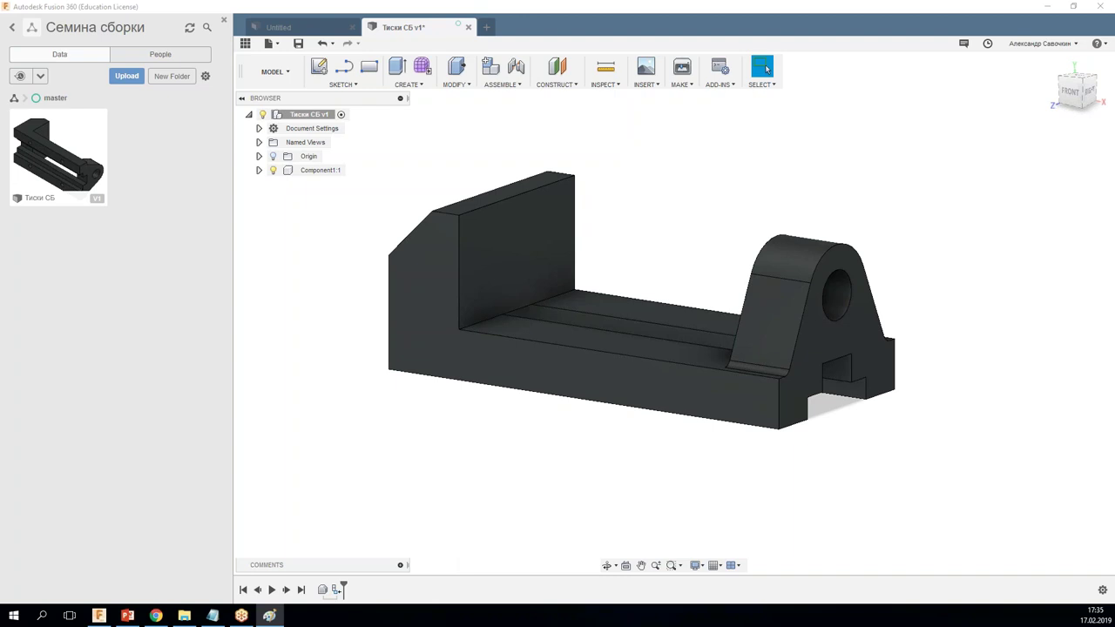
Step: Bring Paint into view and sketch a cube with three black axis arrows
{"action": "left_click_drag", "start_coordinate": [1114, 93], "coordinate": [654, 96]}
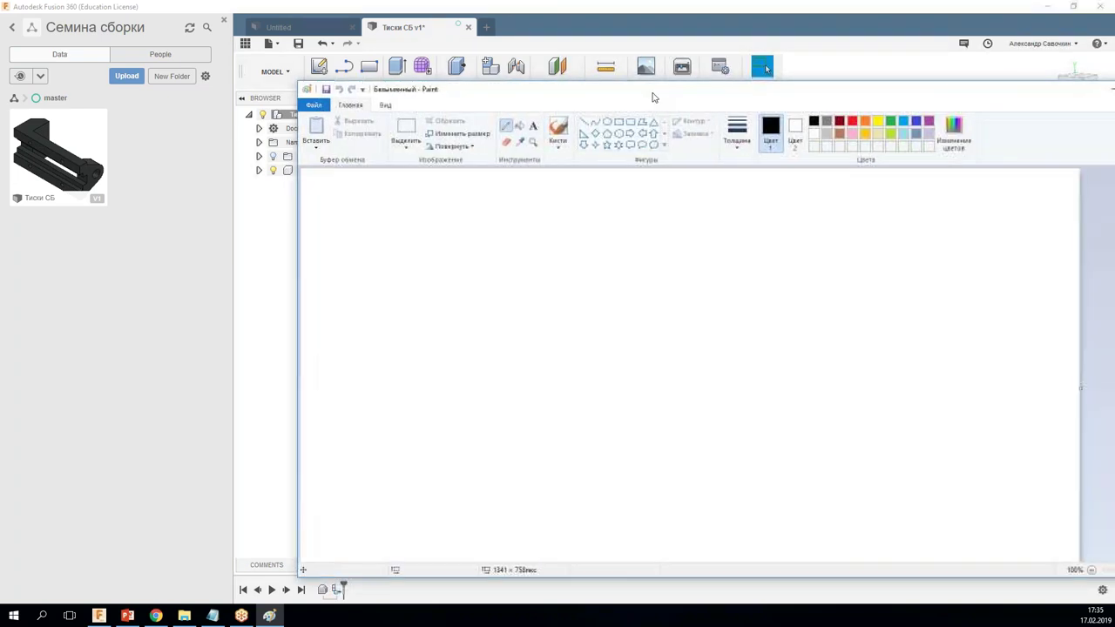
{"action": "left_click_drag", "start_coordinate": [654, 97], "coordinate": [474, 63]}
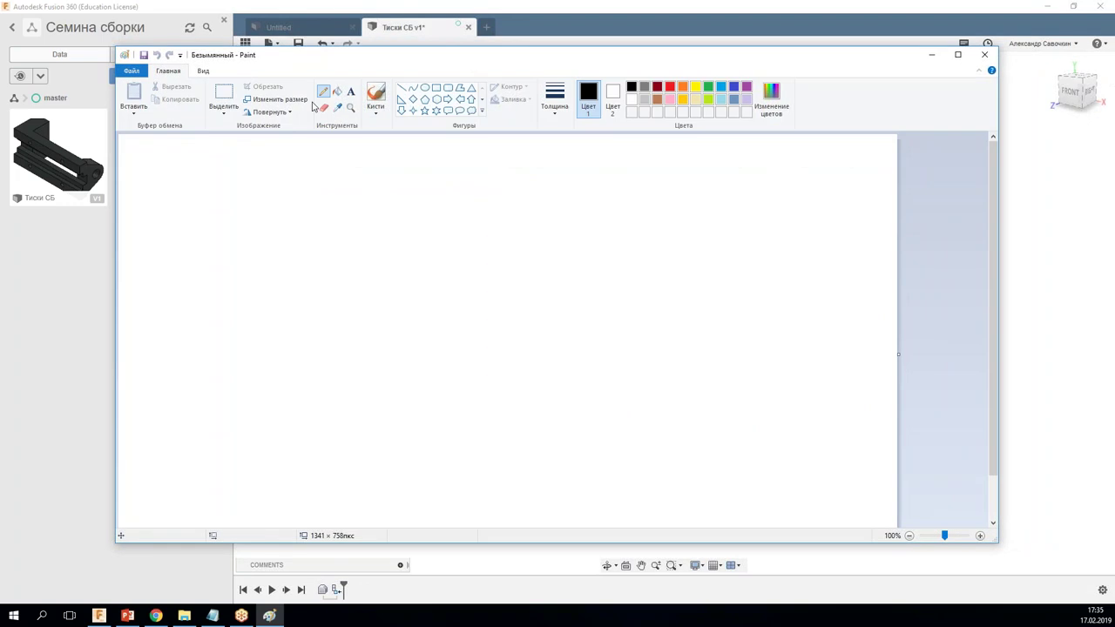
{"action": "mouse_move", "coordinate": [340, 256]}
{"action": "left_mouse_down"}
{"action": "mouse_move", "coordinate": [410, 308]}
{"action": "mouse_move", "coordinate": [441, 256]}
{"action": "mouse_move", "coordinate": [337, 261]}
{"action": "left_mouse_up"}
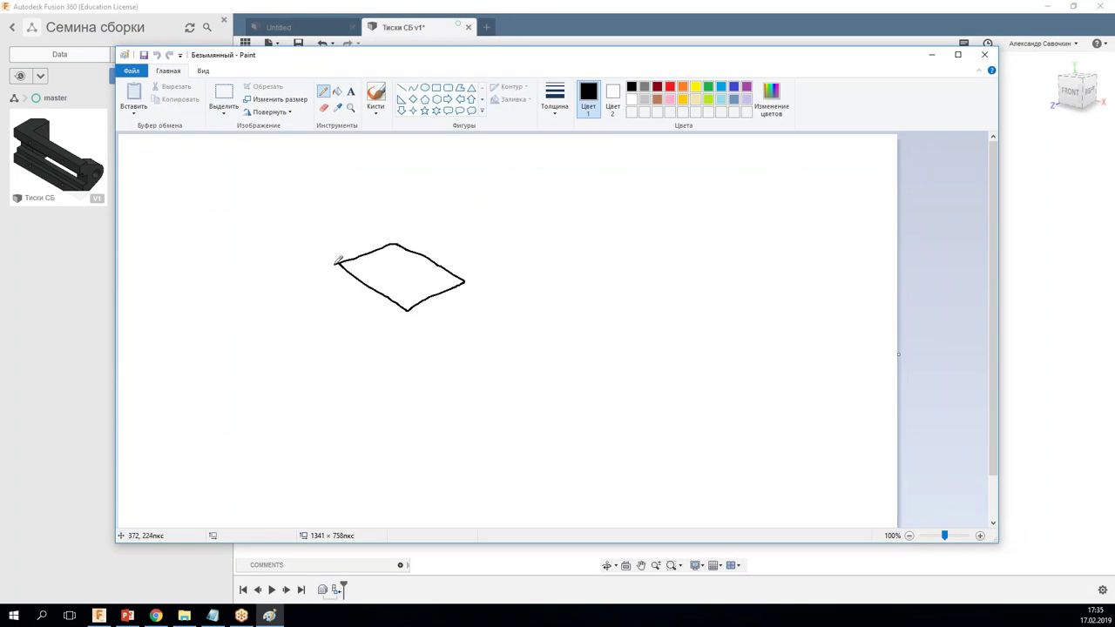
{"action": "left_click_drag", "start_coordinate": [410, 313], "coordinate": [409, 384]}
{"action": "mouse_move", "coordinate": [340, 273]}
{"action": "left_mouse_down"}
{"action": "mouse_move", "coordinate": [410, 383]}
{"action": "mouse_move", "coordinate": [474, 316]}
{"action": "mouse_move", "coordinate": [470, 285]}
{"action": "mouse_move", "coordinate": [401, 197]}
{"action": "mouse_move", "coordinate": [422, 194]}
{"action": "left_mouse_up"}
{"action": "mouse_move", "coordinate": [445, 319]}
{"action": "left_mouse_down"}
{"action": "mouse_move", "coordinate": [558, 389]}
{"action": "mouse_move", "coordinate": [547, 389]}
{"action": "left_mouse_up"}
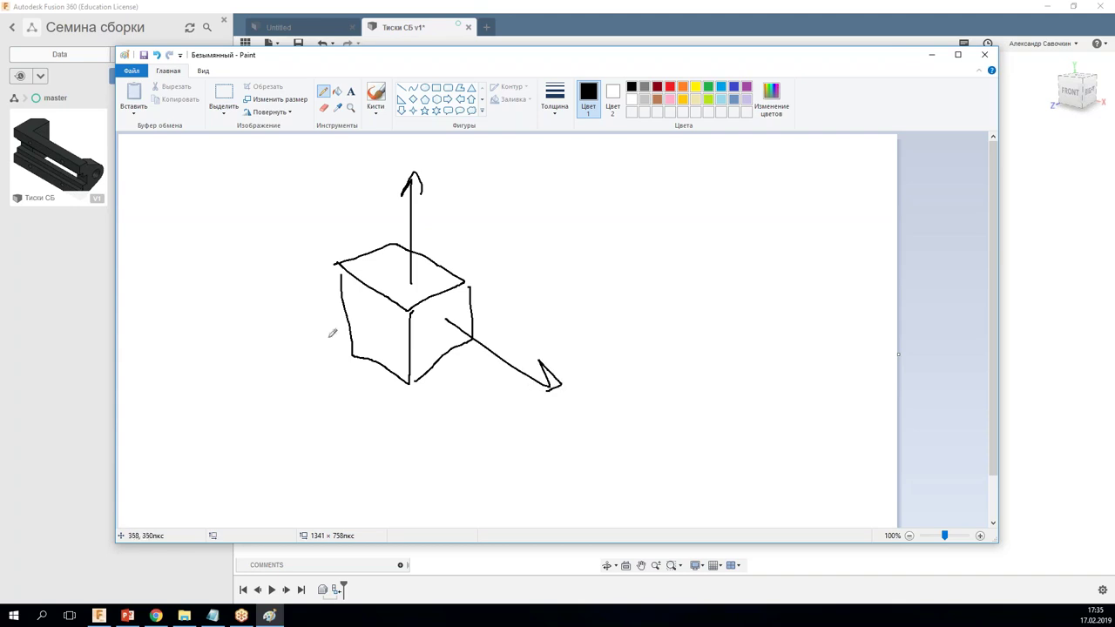
{"action": "mouse_move", "coordinate": [378, 322]}
{"action": "left_mouse_down"}
{"action": "mouse_move", "coordinate": [275, 406]}
{"action": "mouse_move", "coordinate": [301, 399]}
{"action": "left_mouse_up"}
Step: Draw a red rotation arrow around each of the three axes
{"action": "left_click", "coordinate": [670, 86]}
{"action": "mouse_move", "coordinate": [381, 209]}
{"action": "left_mouse_down"}
{"action": "mouse_move", "coordinate": [451, 224]}
{"action": "mouse_move", "coordinate": [428, 206]}
{"action": "mouse_move", "coordinate": [447, 207]}
{"action": "left_mouse_up"}
{"action": "mouse_move", "coordinate": [531, 340]}
{"action": "left_mouse_down"}
{"action": "mouse_move", "coordinate": [484, 327]}
{"action": "mouse_move", "coordinate": [514, 384]}
{"action": "left_mouse_up"}
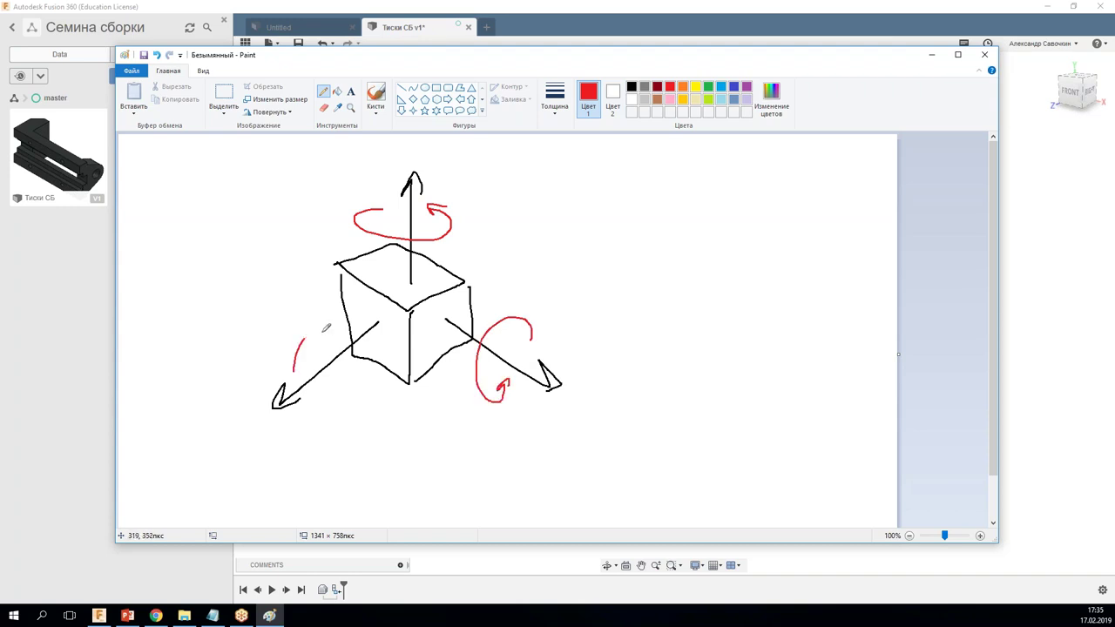
{"action": "left_click_drag", "start_coordinate": [296, 370], "coordinate": [335, 401]}
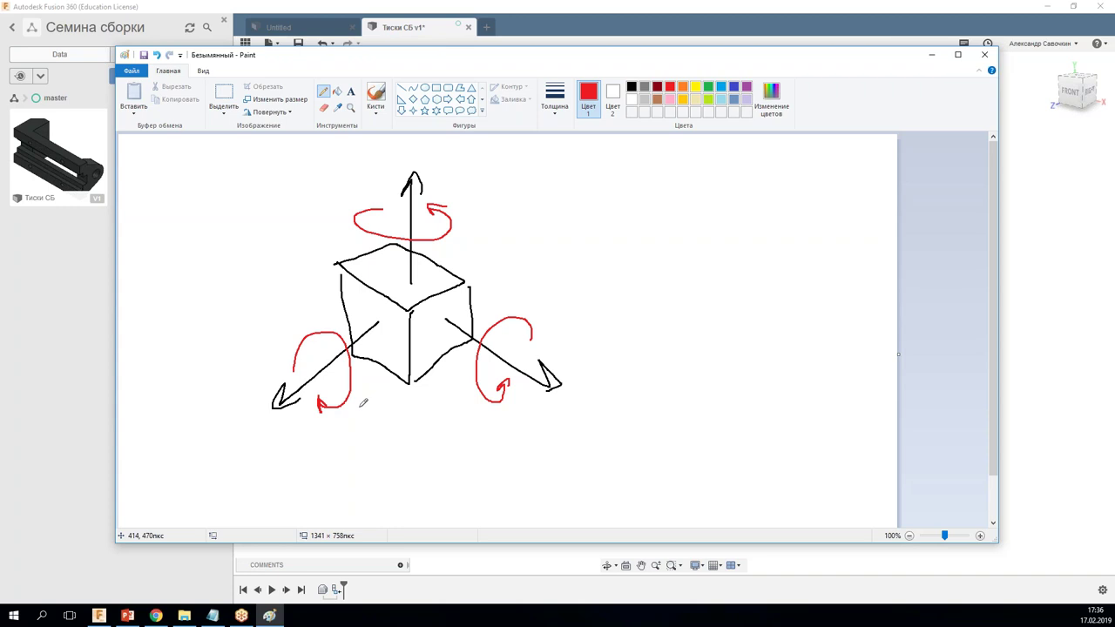
{"action": "left_click", "coordinate": [614, 7]}
Step: Ground Component1:1 in the browser and orbit around the fixed vise base
{"action": "right_click", "coordinate": [324, 171]}
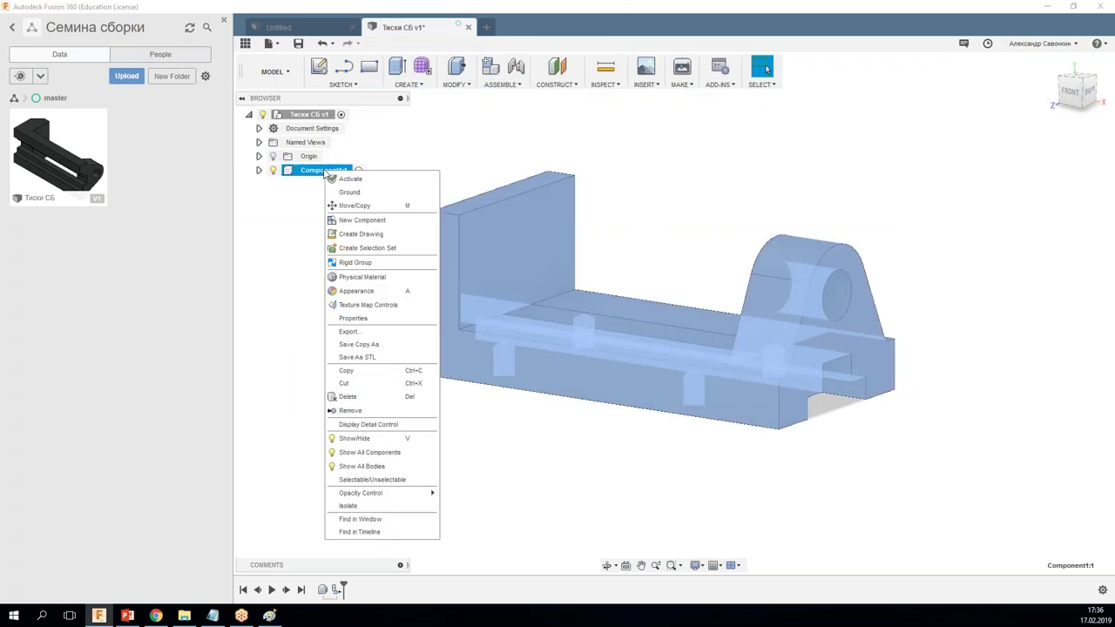
{"action": "left_click", "coordinate": [367, 195]}
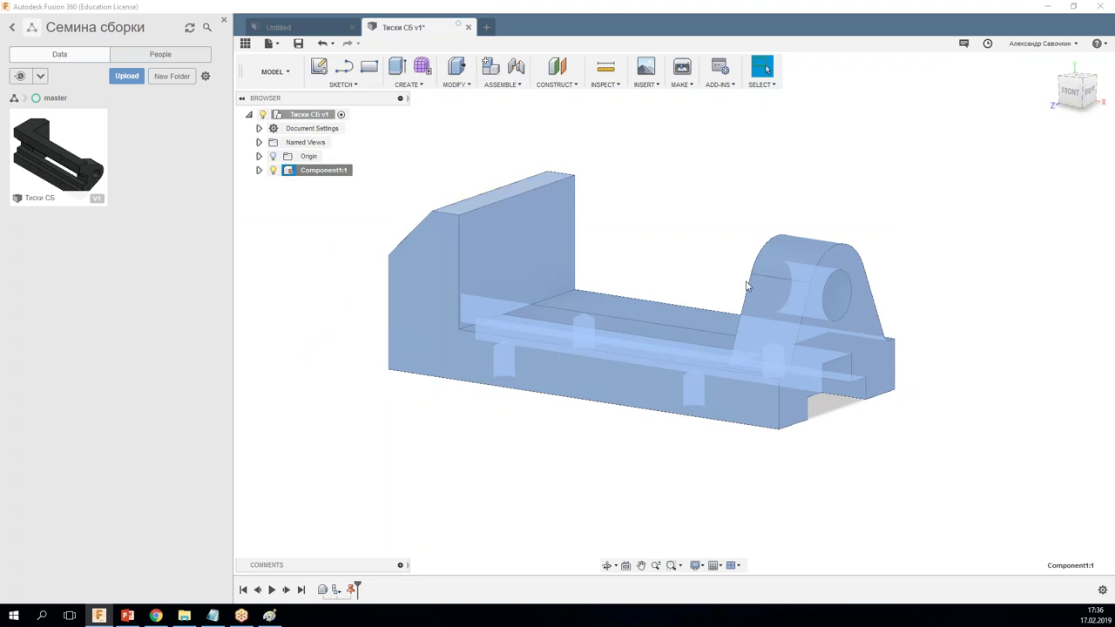
{"action": "mouse_move", "coordinate": [724, 294]}
{"action": "middle_mouse_down", "text": "shift"}
{"action": "mouse_move", "coordinate": [959, 288]}
{"action": "mouse_move", "coordinate": [809, 211]}
{"action": "middle_mouse_up", "text": "shift"}
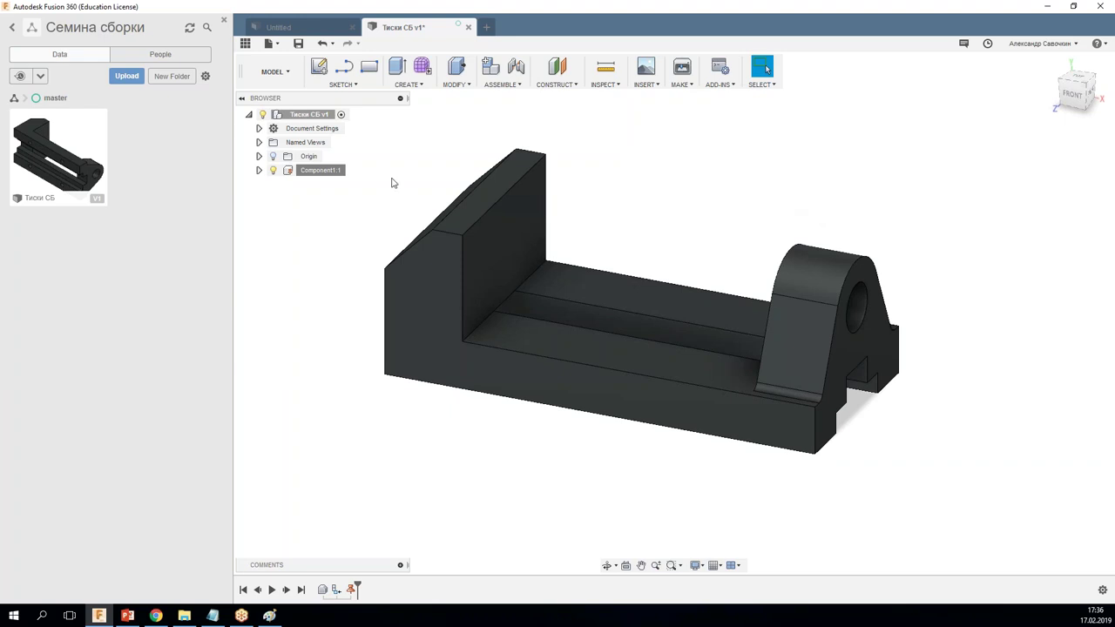
{"action": "mouse_move", "coordinate": [323, 169]}
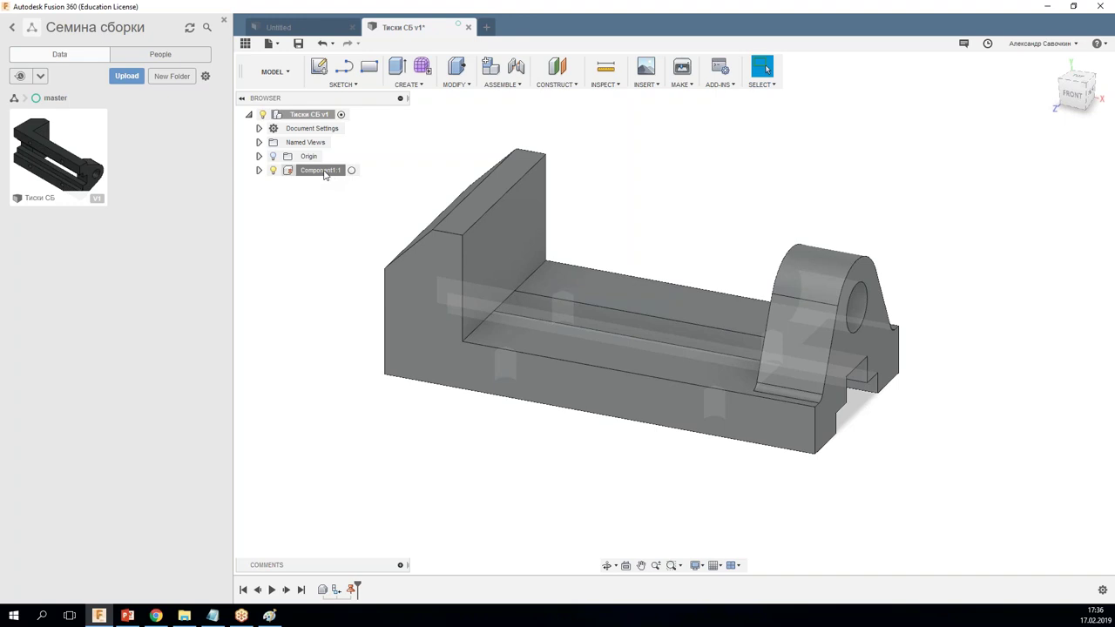
Step: Rename Component1:1 to 'Станина' and save the design
{"action": "left_click", "coordinate": [331, 177]}
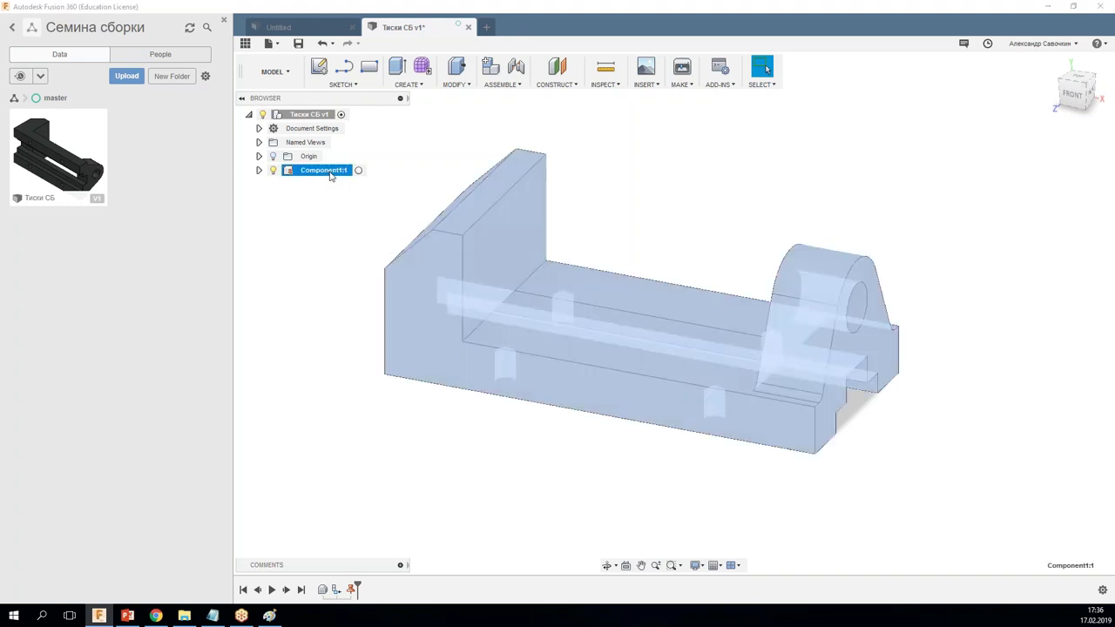
{"action": "left_click", "coordinate": [343, 174]}
{"action": "left_click_drag", "start_coordinate": [345, 171], "coordinate": [300, 171]}
{"action": "type", "text": "Cnfyby"}
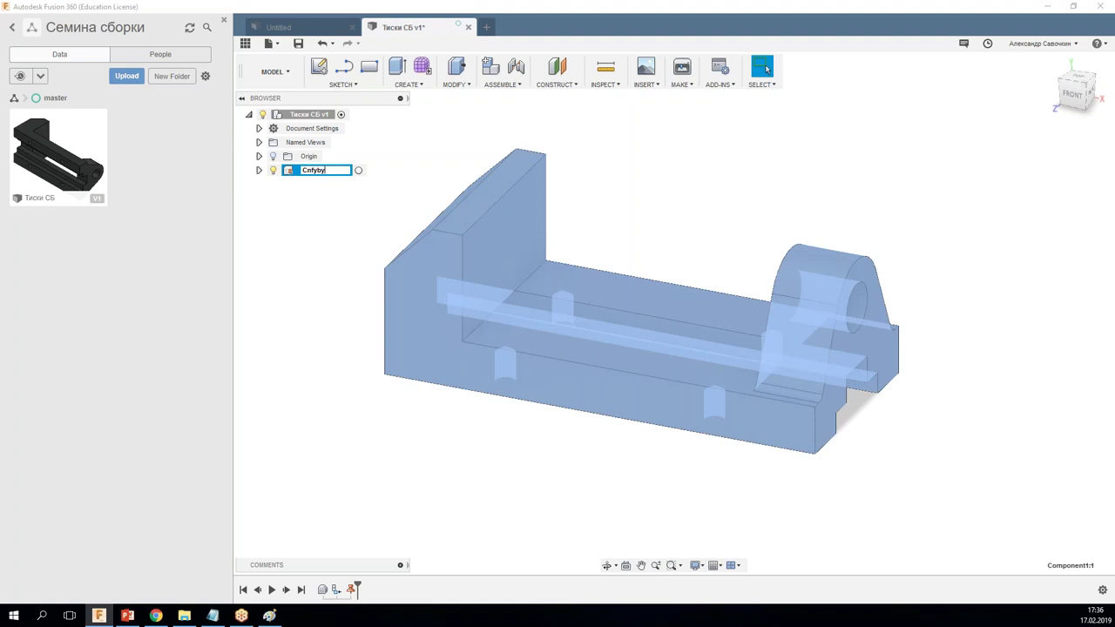
{"action": "key", "text": "BackSpace"}
{"action": "key", "text": "BackSpace"}
{"action": "key", "text": "BackSpace"}
{"action": "key", "text": "BackSpace"}
{"action": "key", "text": "BackSpace"}
{"action": "type", "text": "танина"}
{"action": "key", "text": "Return"}
{"action": "left_click", "coordinate": [299, 45]}
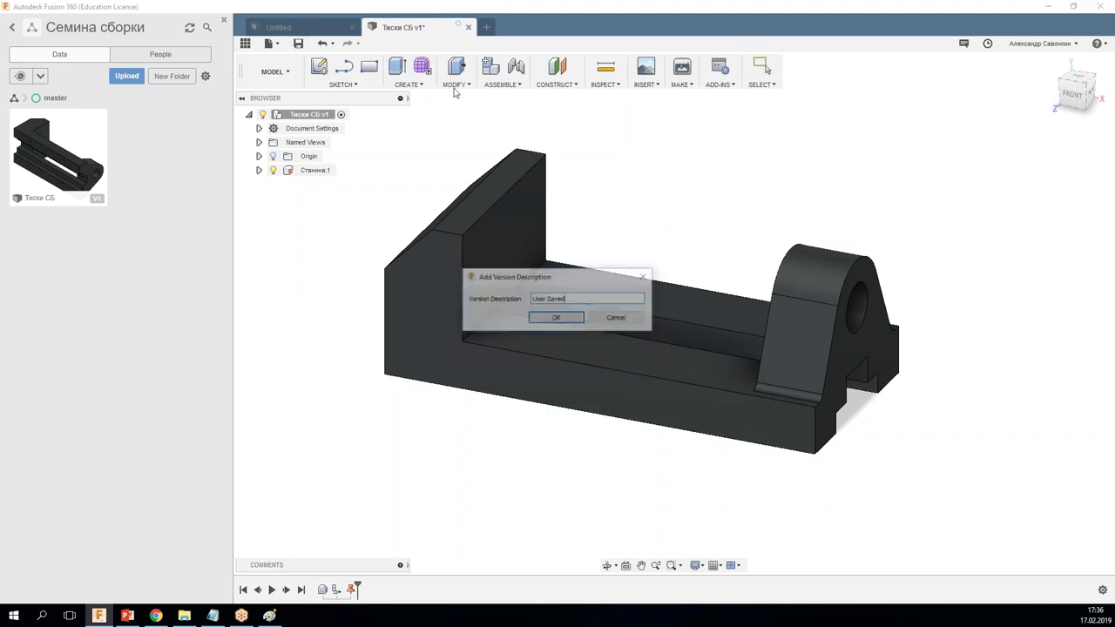
Step: Confirm saving version 2, then orbit and snap the view to FRONT
{"action": "left_click", "coordinate": [556, 319]}
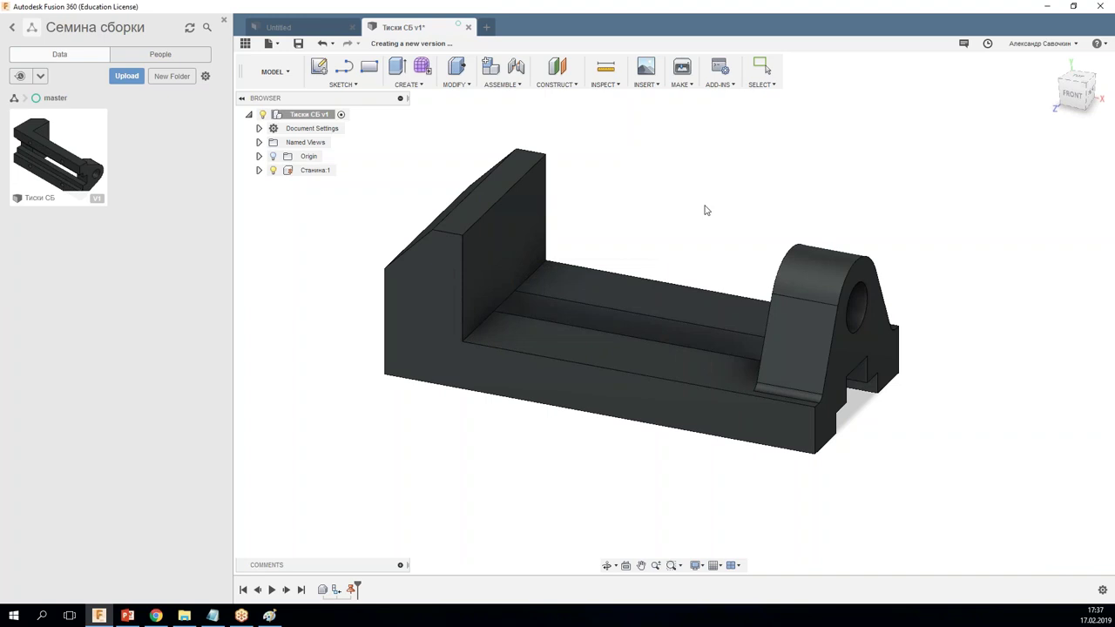
{"action": "key", "text": "F4"}
{"action": "left_click_drag", "start_coordinate": [701, 216], "coordinate": [628, 217]}
{"action": "left_click", "coordinate": [763, 68]}
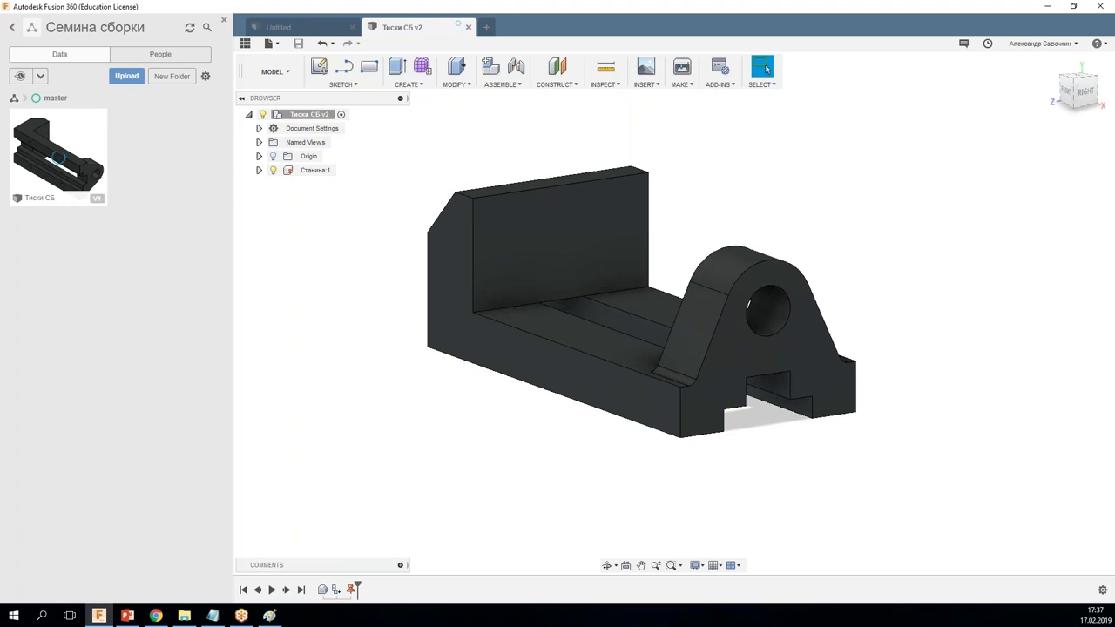
{"action": "key", "text": "F4"}
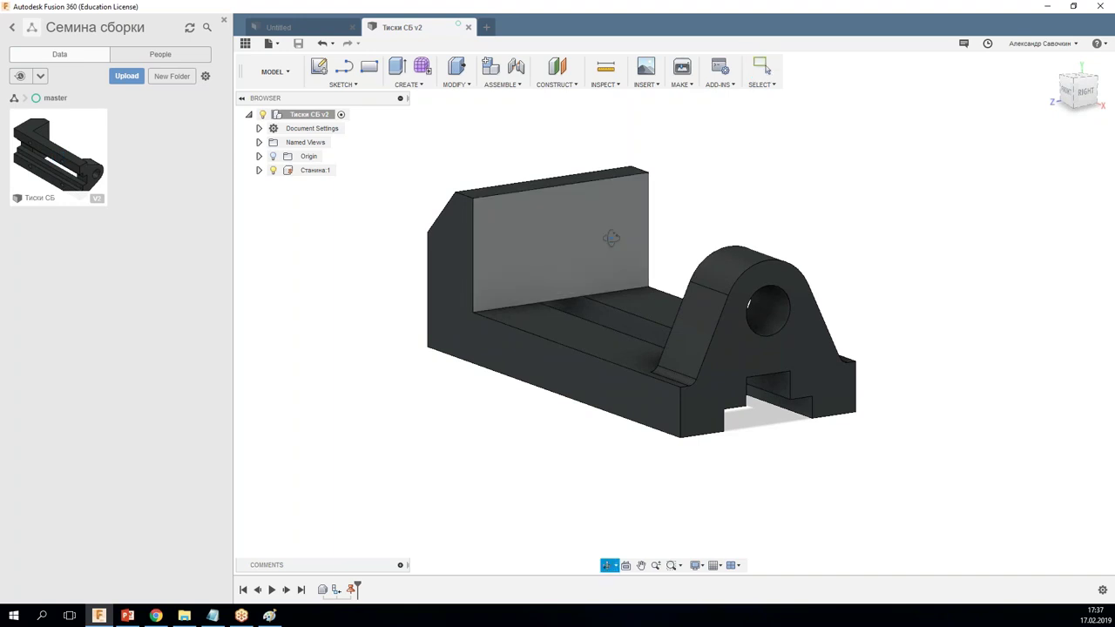
{"action": "mouse_move", "coordinate": [687, 236]}
{"action": "left_mouse_down"}
{"action": "mouse_move", "coordinate": [732, 235]}
{"action": "mouse_move", "coordinate": [591, 239]}
{"action": "left_mouse_up"}
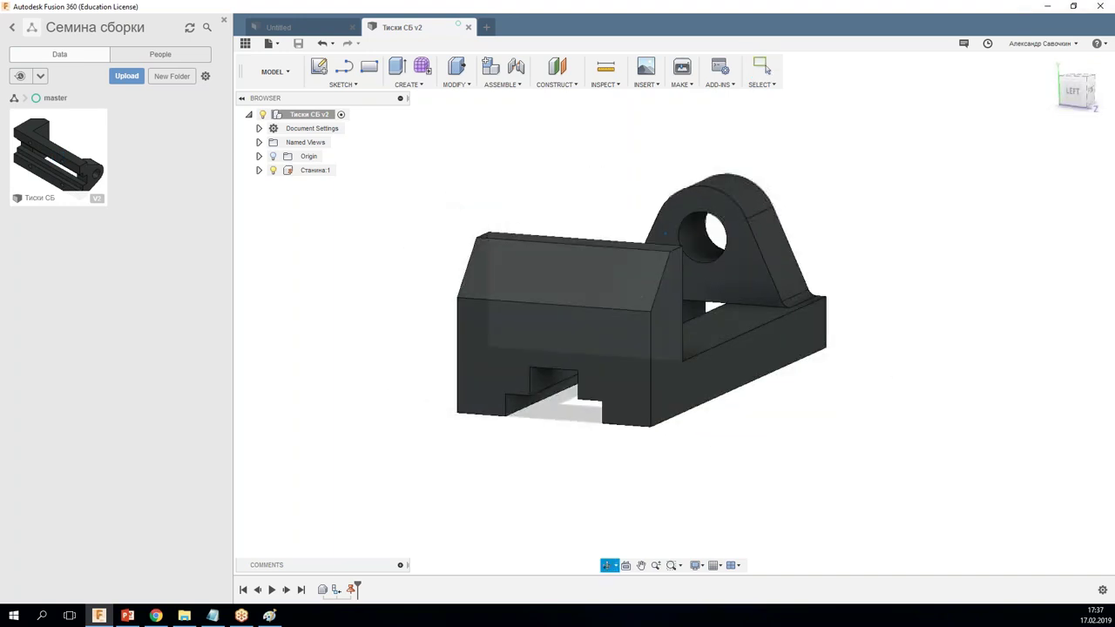
{"action": "left_click_drag", "start_coordinate": [606, 267], "coordinate": [677, 249]}
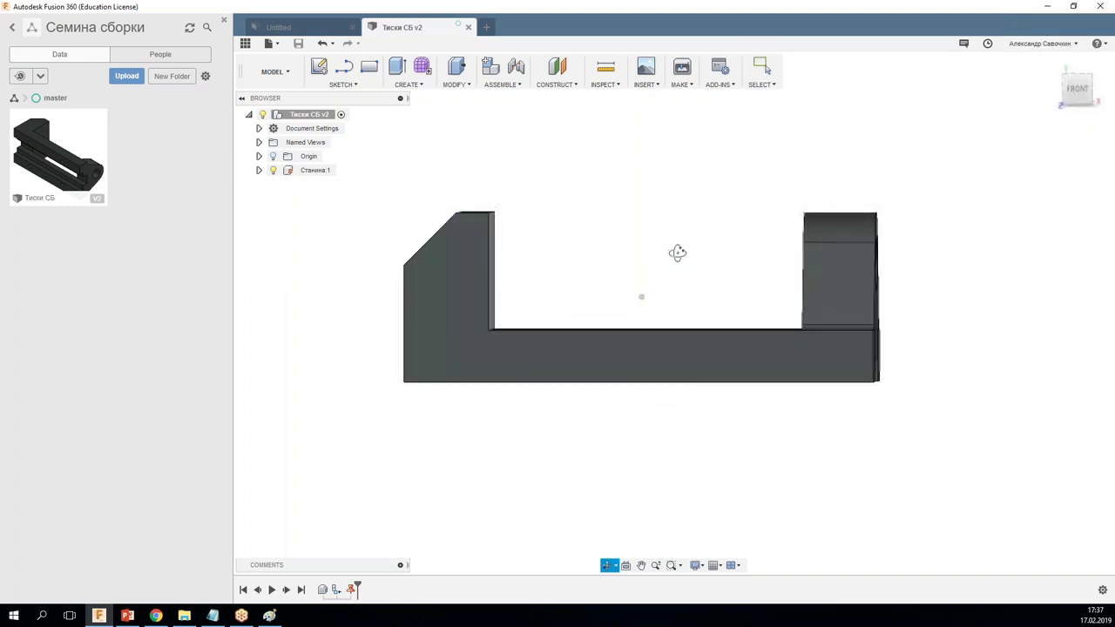
{"action": "left_click", "coordinate": [762, 68]}
{"action": "key", "text": "ctrl+2"}
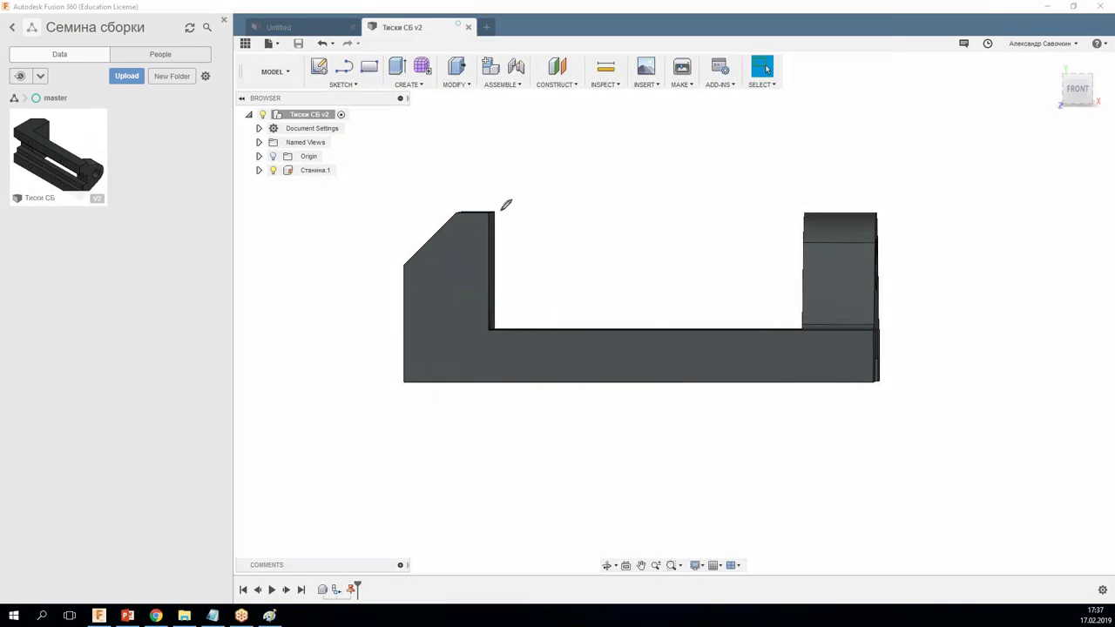
{"action": "mouse_move", "coordinate": [500, 210]}
{"action": "left_mouse_down"}
{"action": "mouse_move", "coordinate": [567, 209]}
{"action": "mouse_move", "coordinate": [563, 327]}
{"action": "left_mouse_up"}
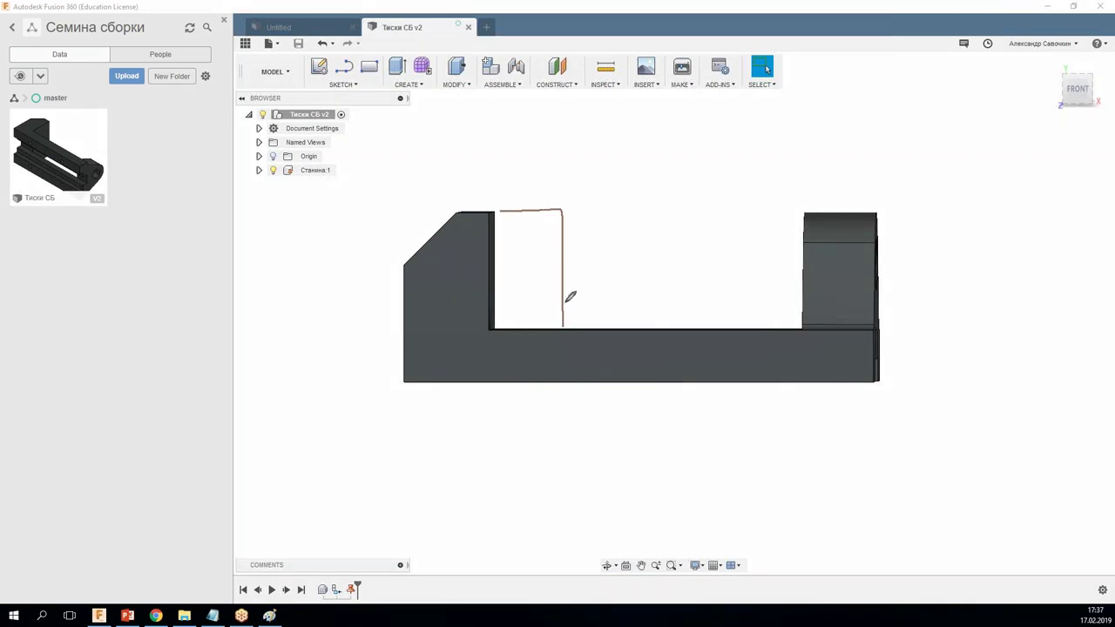
{"action": "mouse_move", "coordinate": [565, 231]}
{"action": "left_mouse_down"}
{"action": "mouse_move", "coordinate": [608, 229]}
{"action": "mouse_move", "coordinate": [518, 319]}
{"action": "left_mouse_up"}
{"action": "mouse_move", "coordinate": [530, 187]}
{"action": "left_mouse_down"}
{"action": "mouse_move", "coordinate": [673, 186]}
{"action": "mouse_move", "coordinate": [656, 195]}
{"action": "left_mouse_up"}
{"action": "left_click_drag", "start_coordinate": [542, 175], "coordinate": [533, 195]}
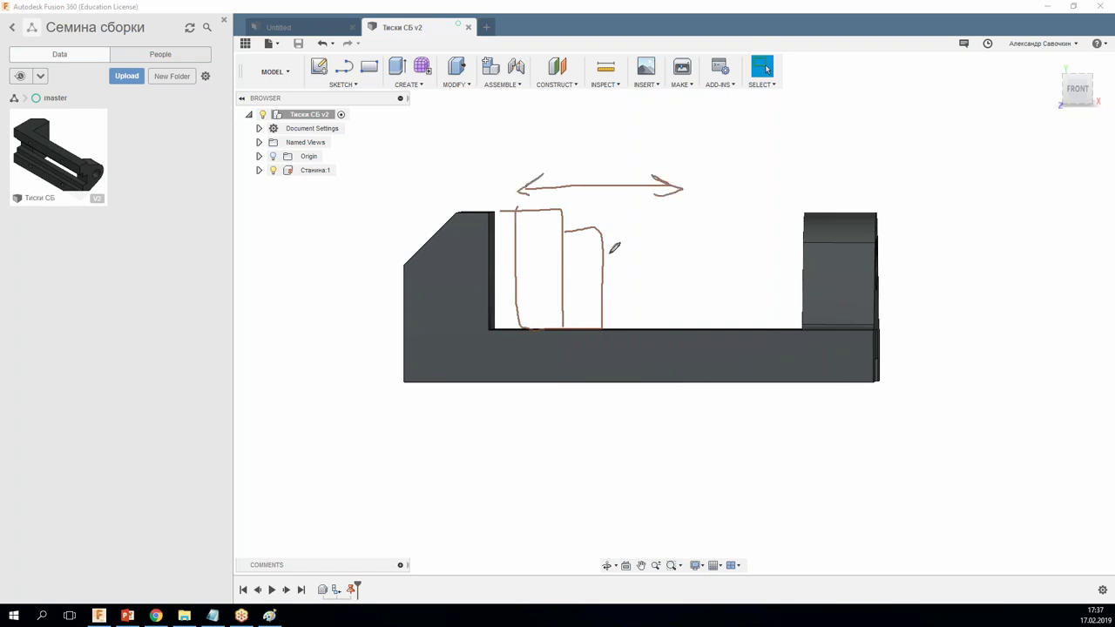
{"action": "left_click_drag", "start_coordinate": [615, 250], "coordinate": [899, 253]}
{"action": "mouse_move", "coordinate": [624, 277]}
{"action": "left_mouse_down"}
{"action": "mouse_move", "coordinate": [933, 278]}
{"action": "mouse_move", "coordinate": [908, 256]}
{"action": "left_mouse_up"}
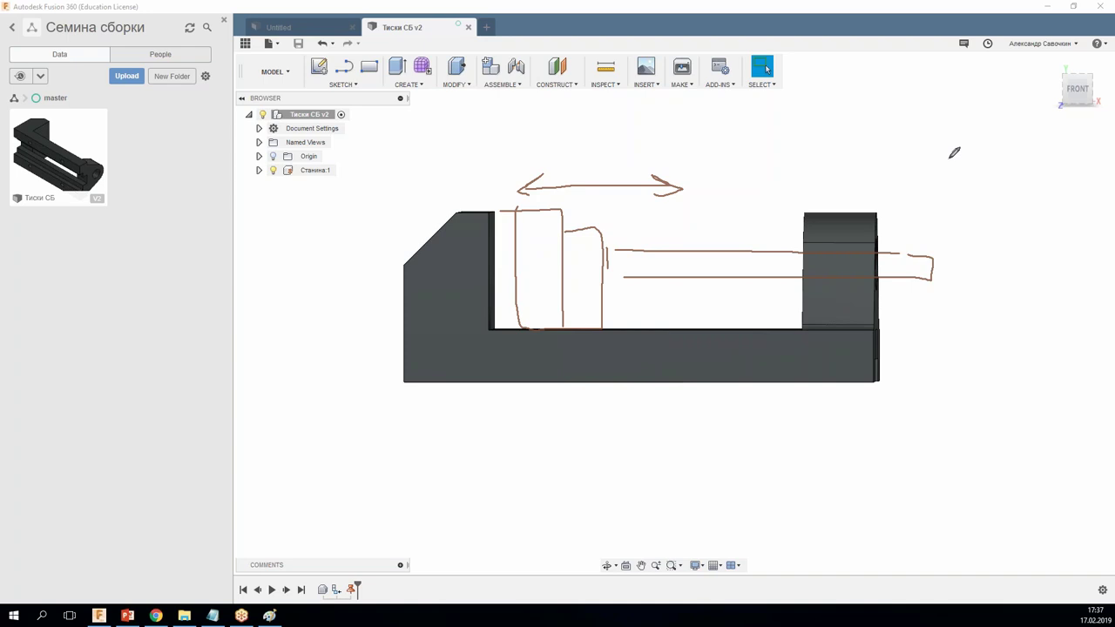
{"action": "key", "text": "e"}
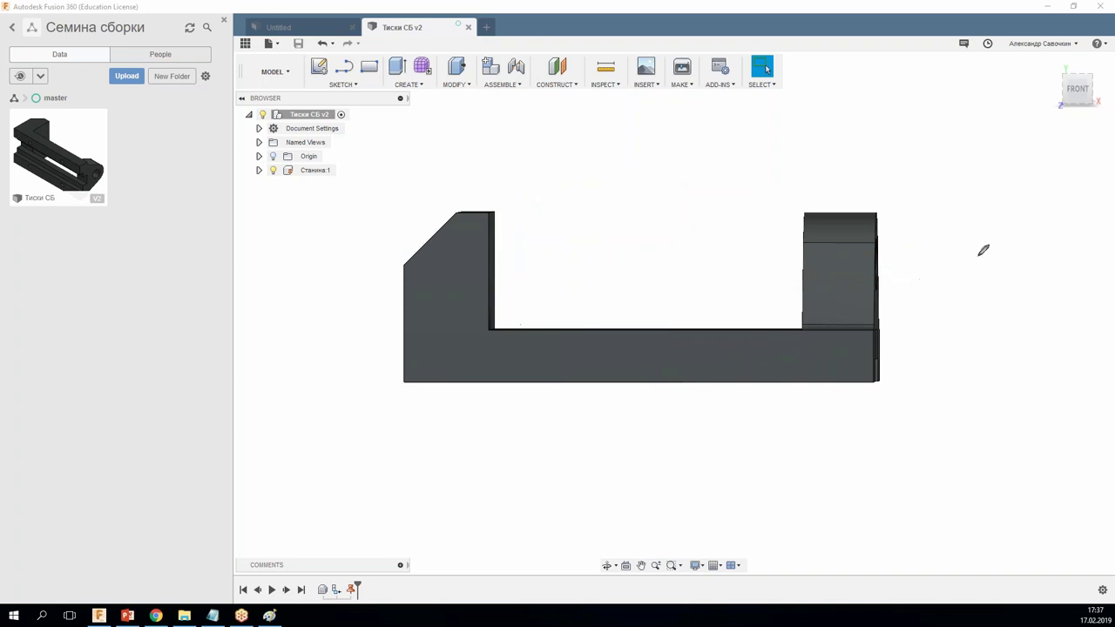
{"action": "key", "text": "Escape"}
Step: Add an empty Component2:1 under the vise assembly root and return to the home view
{"action": "middle_click_drag", "start_coordinate": [966, 301], "coordinate": [936, 324], "text": "shift"}
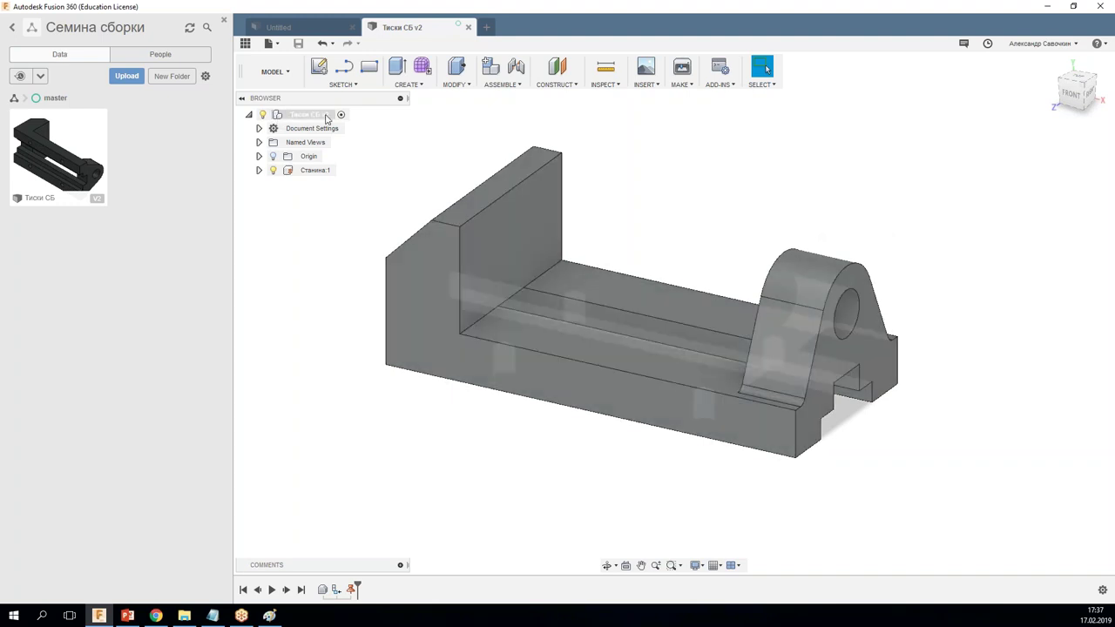
{"action": "right_click", "coordinate": [327, 117]}
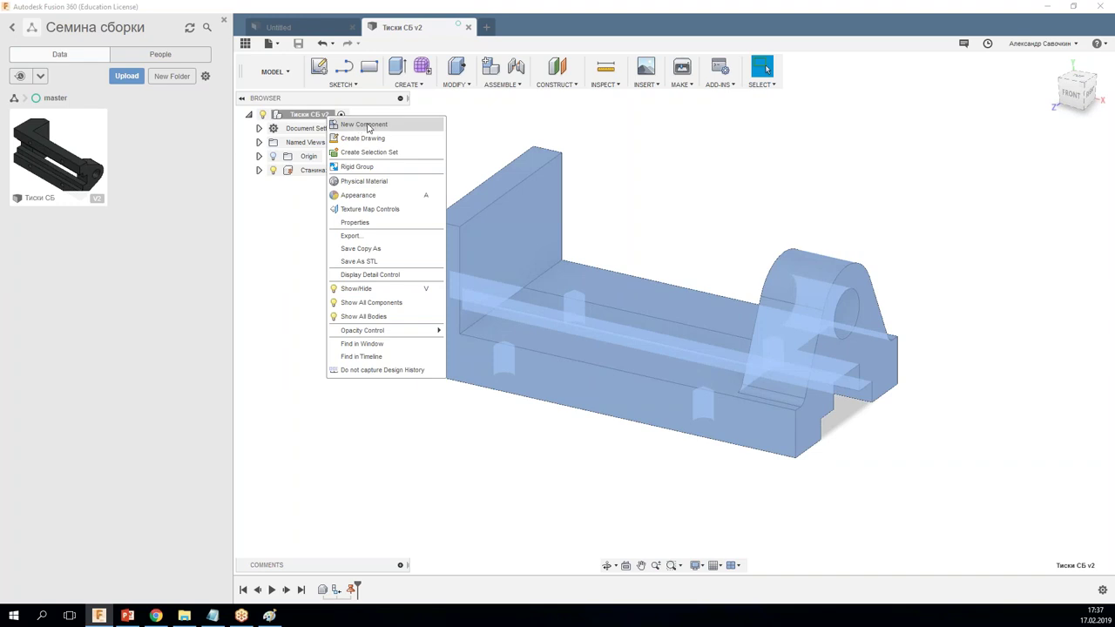
{"action": "left_click", "coordinate": [368, 128]}
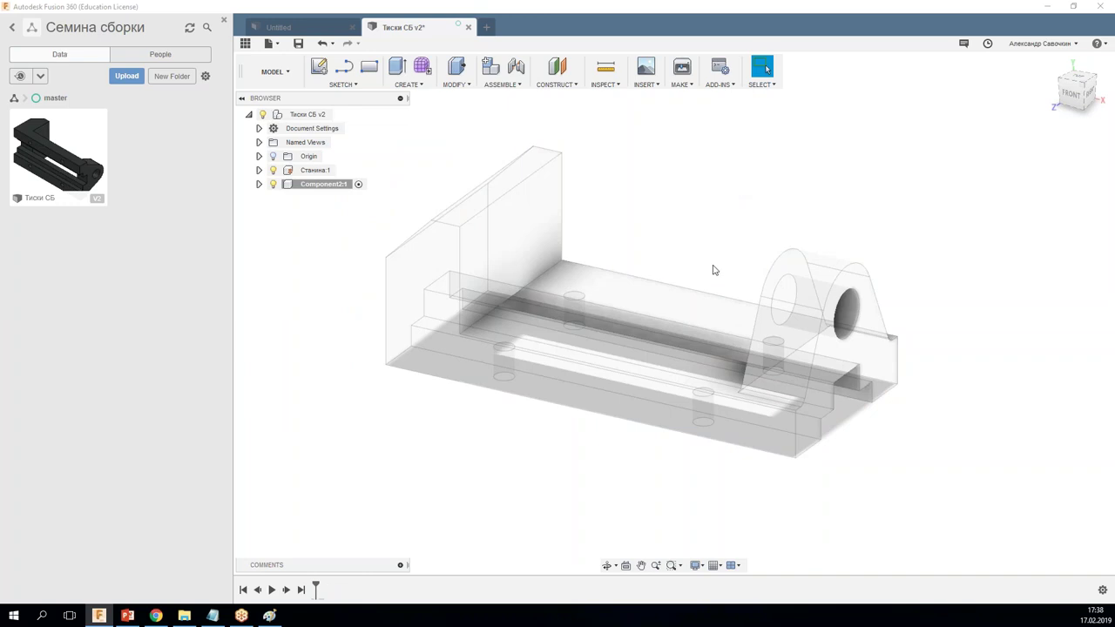
{"action": "mouse_move", "coordinate": [712, 274]}
{"action": "middle_mouse_down", "text": "shift"}
{"action": "mouse_move", "coordinate": [636, 260]}
{"action": "mouse_move", "coordinate": [731, 267]}
{"action": "middle_mouse_up", "text": "shift"}
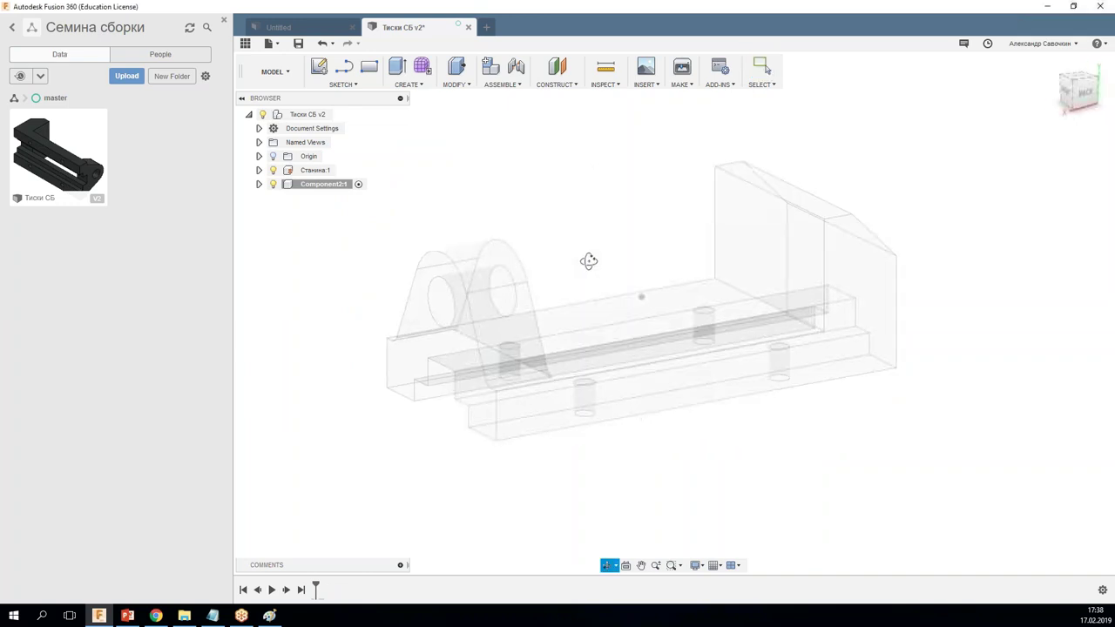
{"action": "key", "text": "F6"}
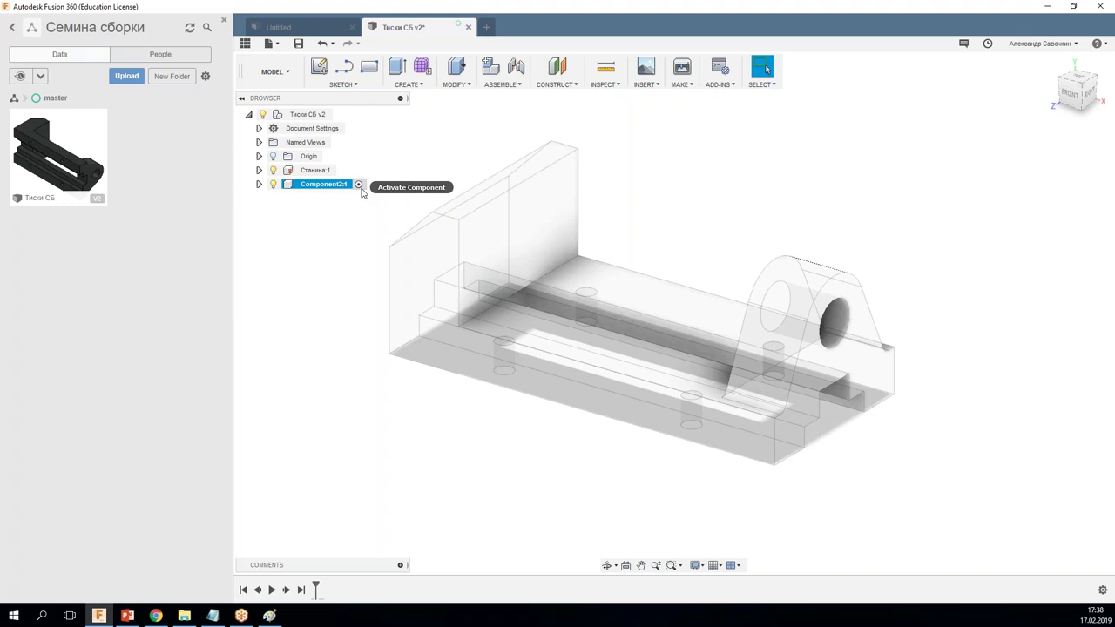
{"action": "right_click", "coordinate": [658, 193]}
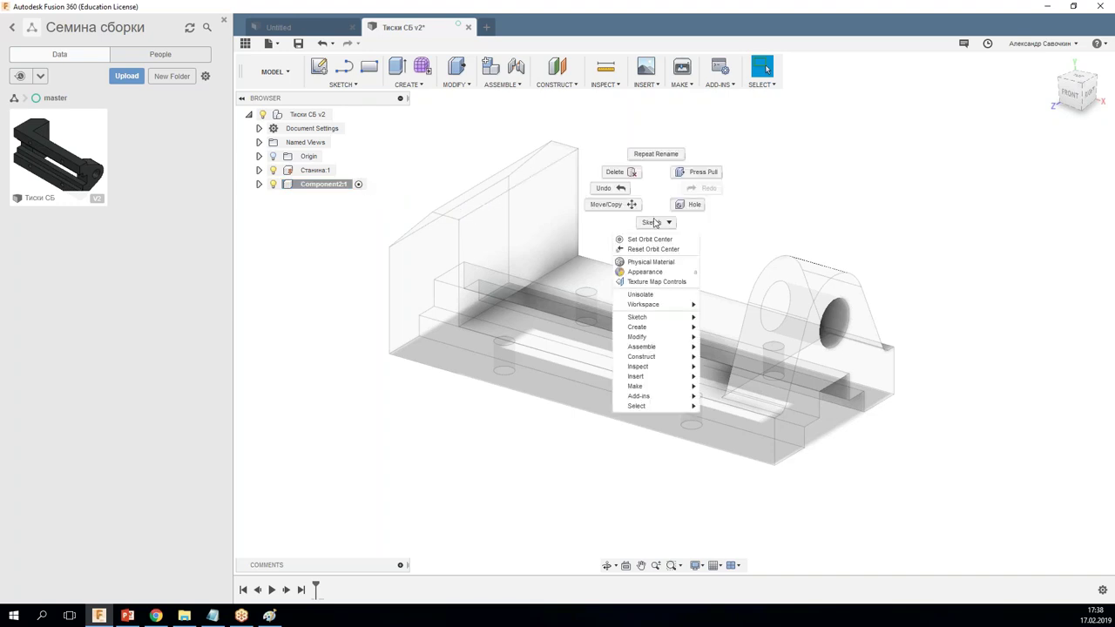
{"action": "mouse_move", "coordinate": [637, 326]}
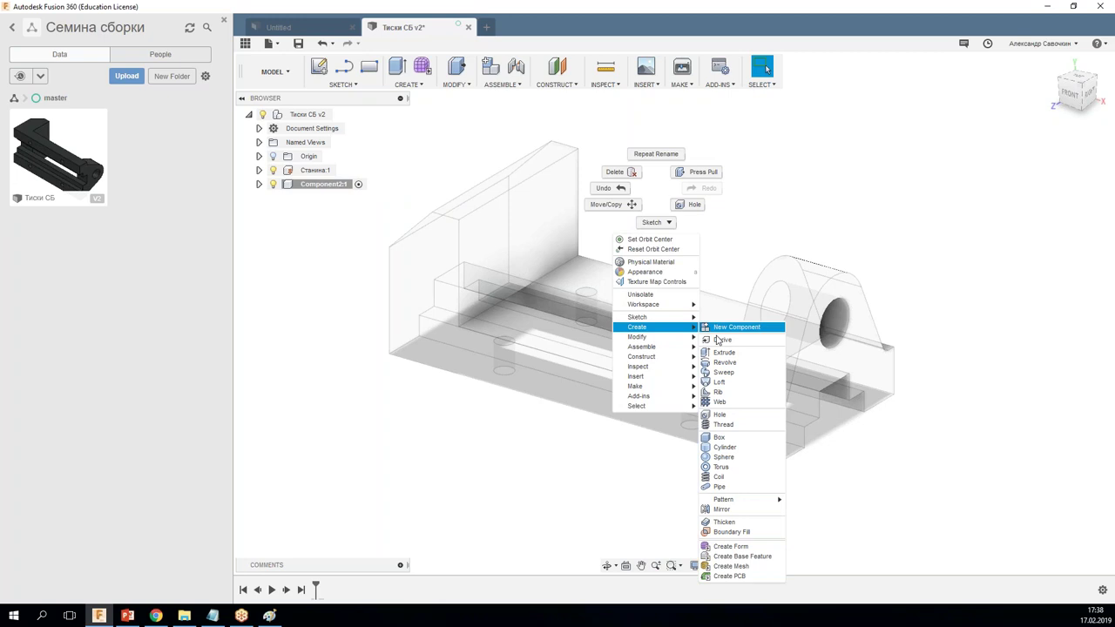
Step: Extrude the fixed jaw's inner face 12 mm as a new body
{"action": "left_click", "coordinate": [726, 353]}
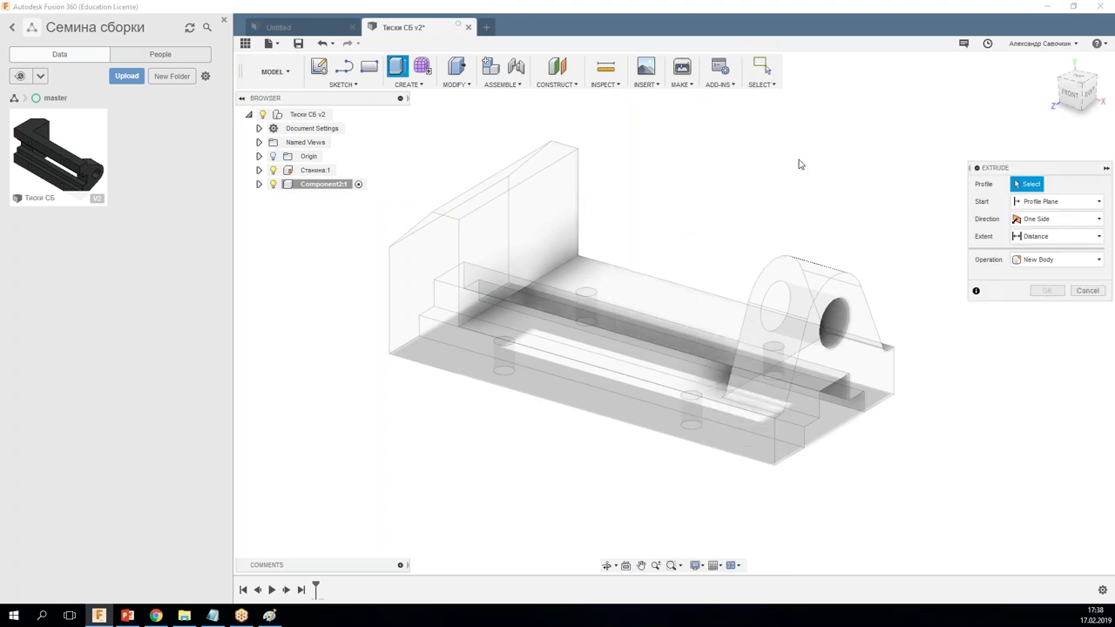
{"action": "left_click", "coordinate": [554, 218]}
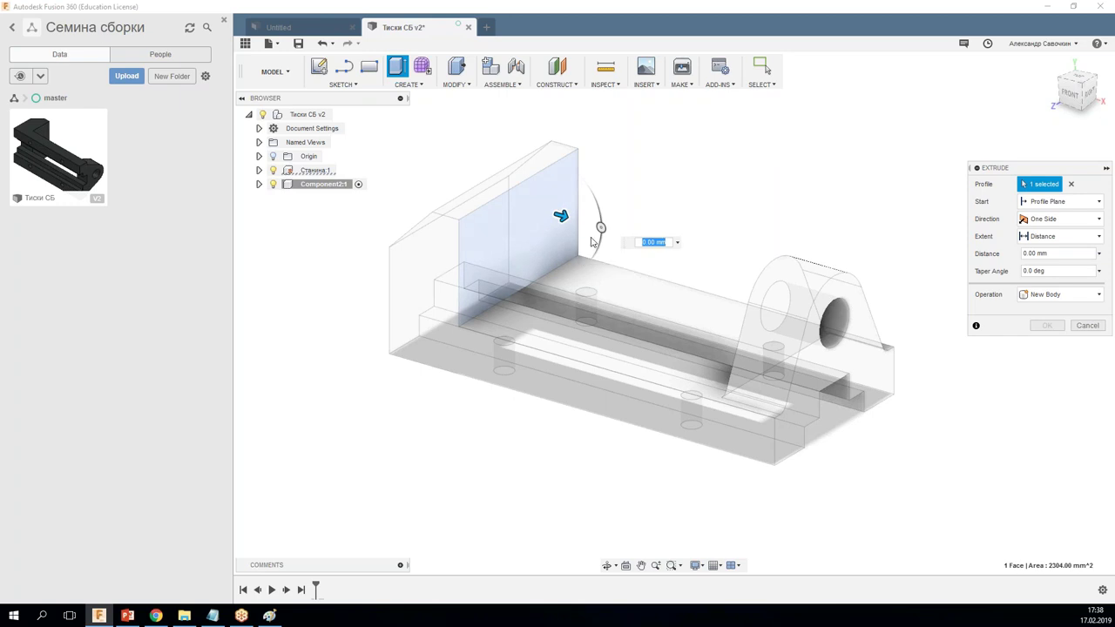
{"action": "left_click_drag", "start_coordinate": [563, 217], "coordinate": [587, 223]}
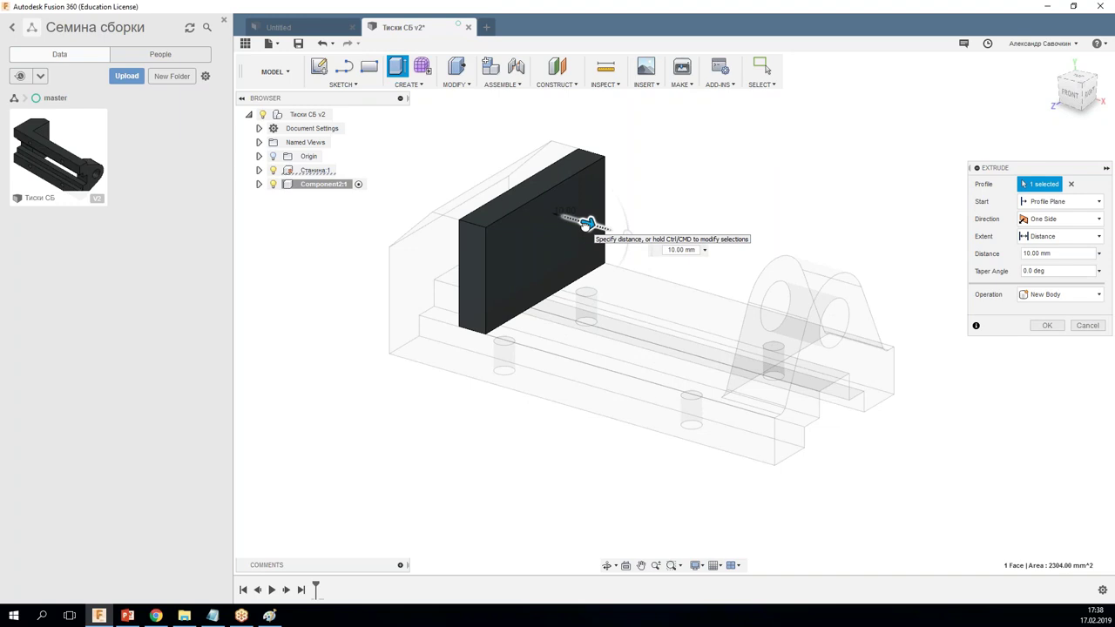
{"action": "type", "text": "12"}
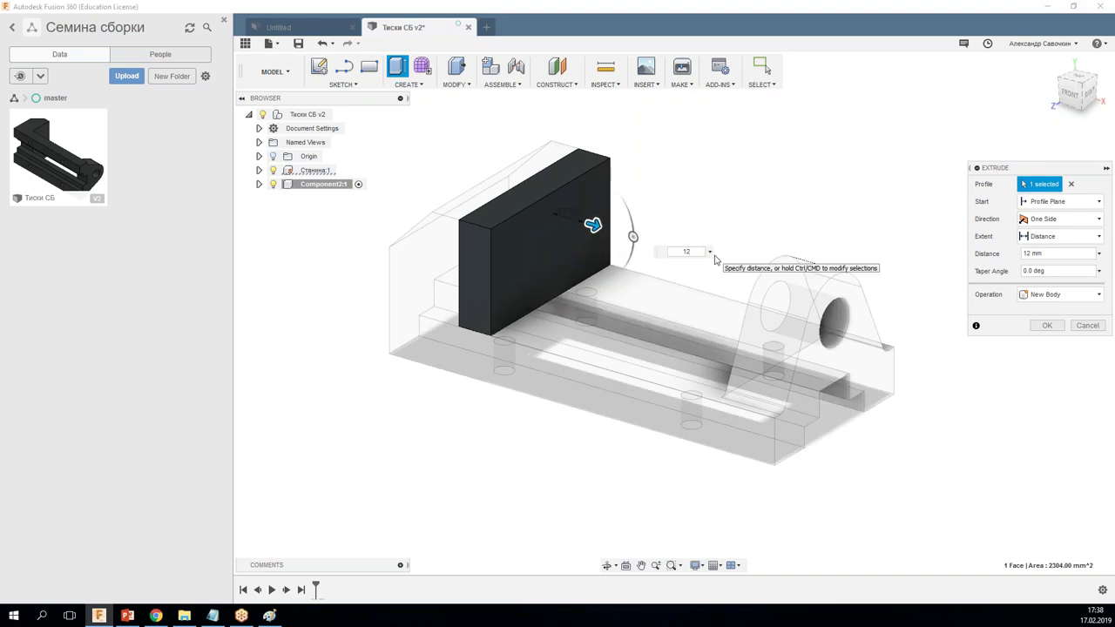
{"action": "left_click", "coordinate": [1058, 299]}
{"action": "left_click", "coordinate": [1057, 299]}
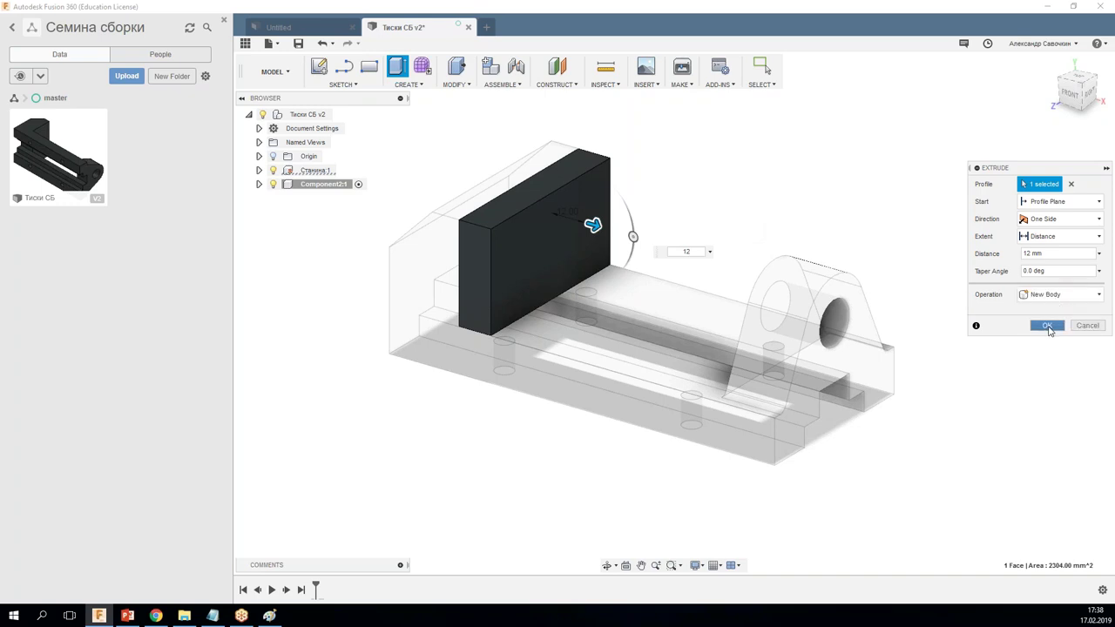
{"action": "left_click", "coordinate": [1049, 326]}
{"action": "mouse_move", "coordinate": [854, 230]}
{"action": "middle_mouse_down", "text": "shift"}
{"action": "mouse_move", "coordinate": [700, 231]}
{"action": "mouse_move", "coordinate": [857, 226]}
{"action": "middle_mouse_up", "text": "shift"}
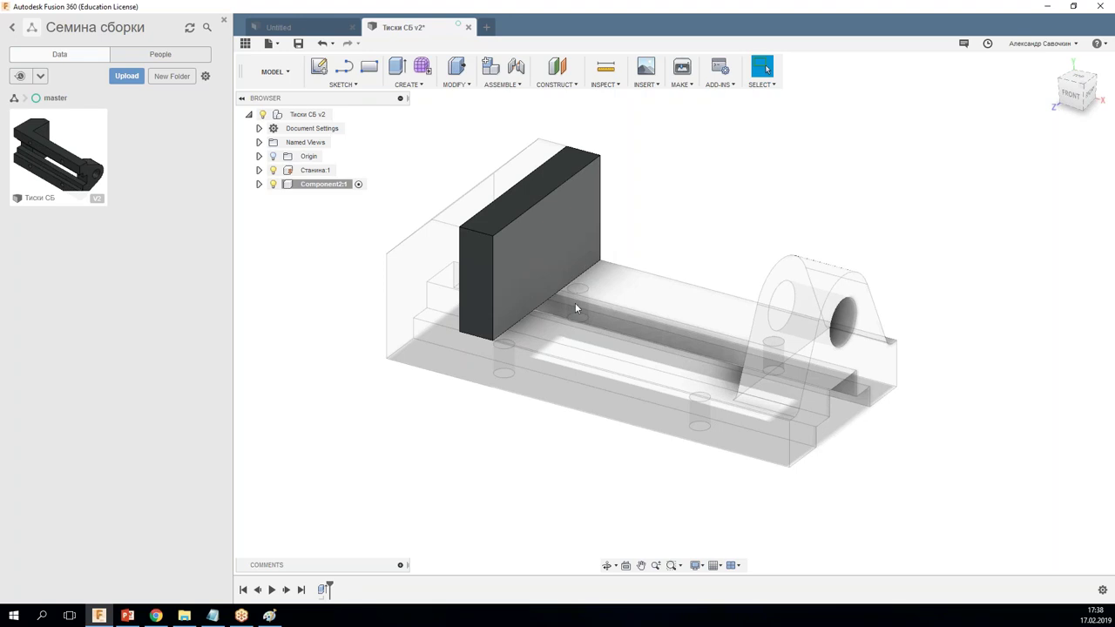
Step: Start a sketch on the new block's front face and hide the Станина:1 base frame
{"action": "left_click", "coordinate": [587, 245]}
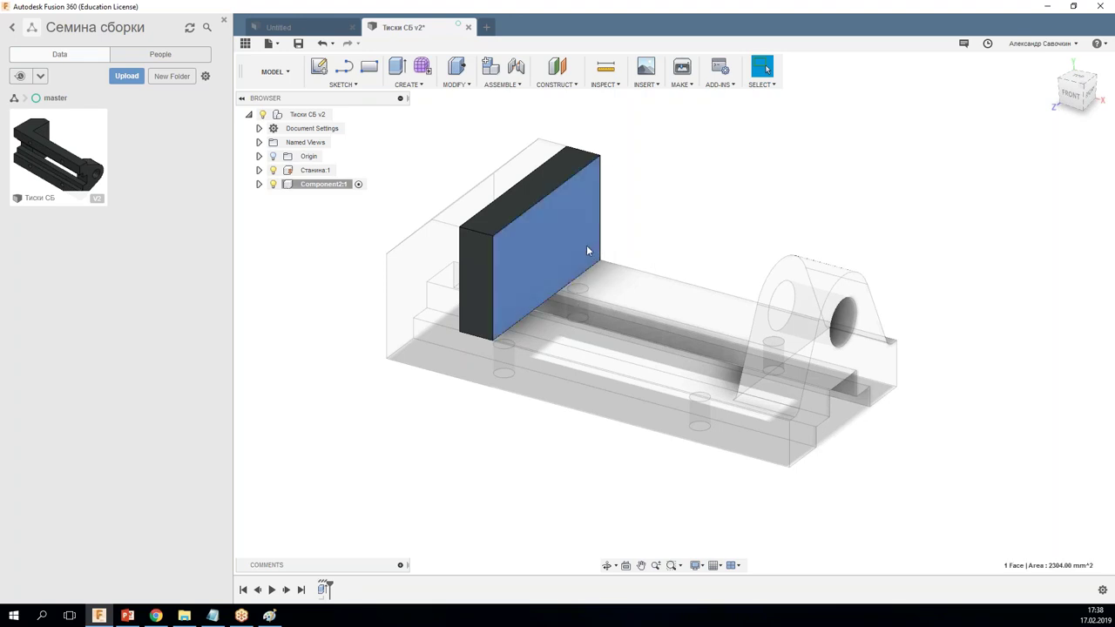
{"action": "right_click", "coordinate": [587, 245]}
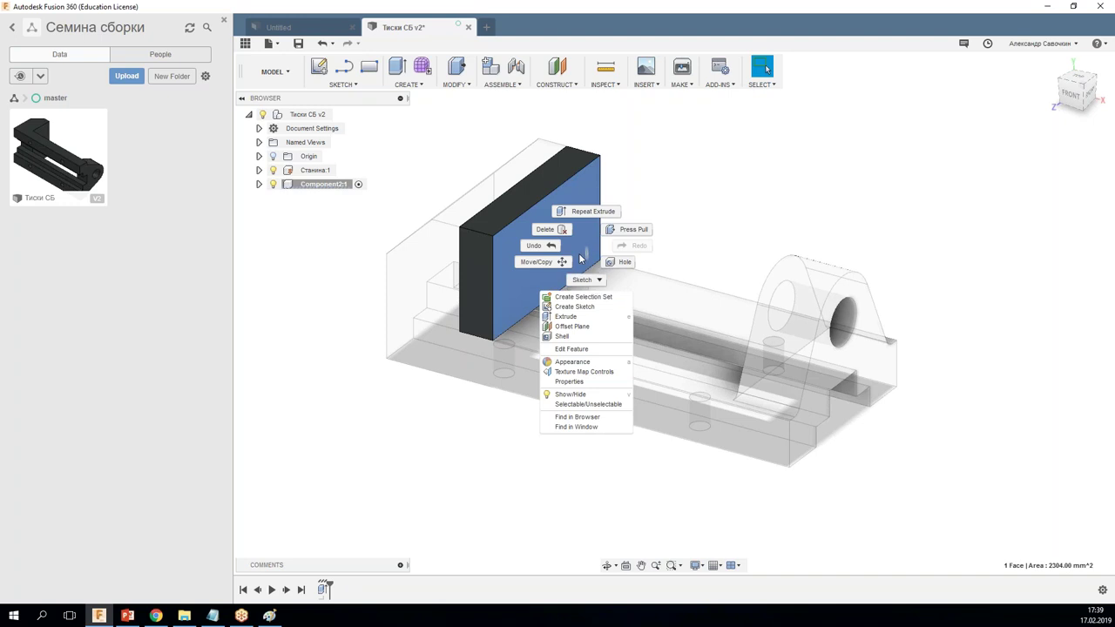
{"action": "left_click", "coordinate": [575, 306]}
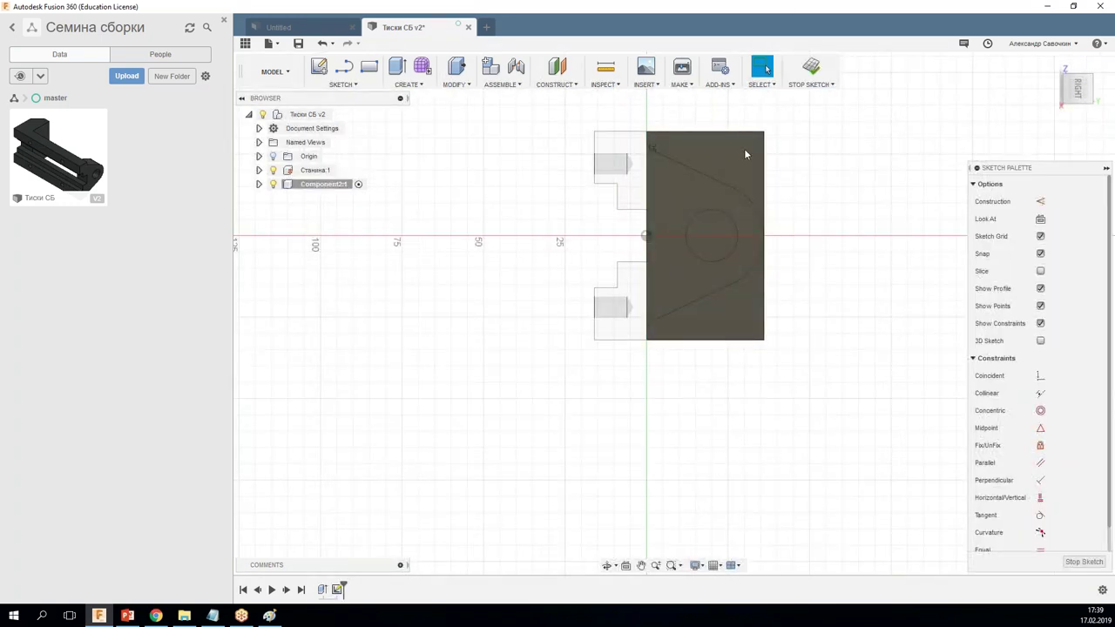
{"action": "left_click", "coordinate": [715, 185]}
{"action": "left_click", "coordinate": [709, 262]}
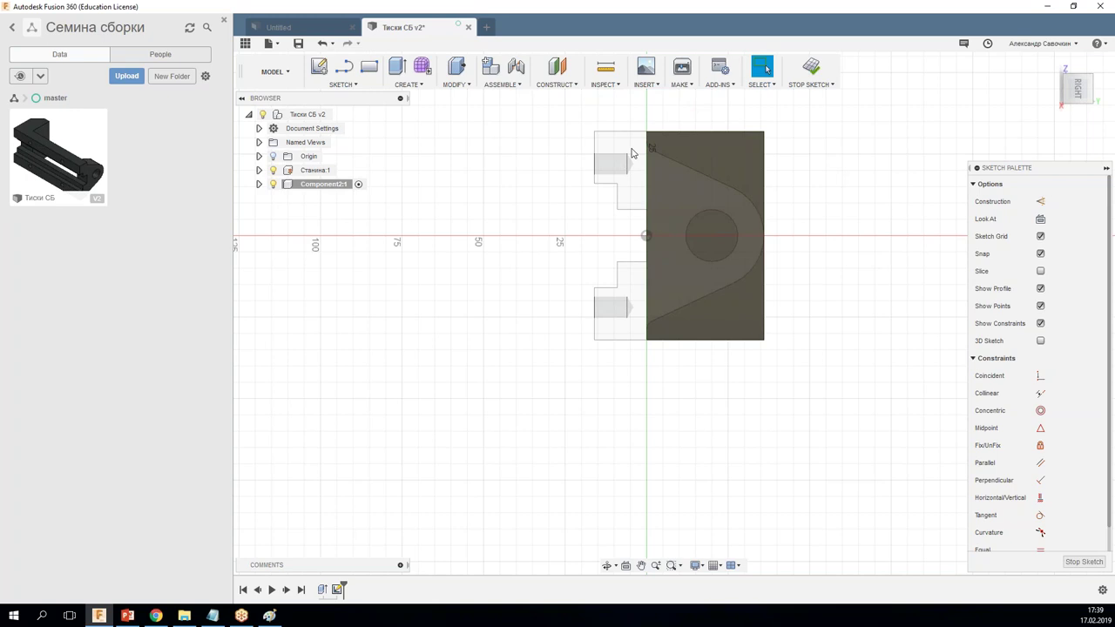
{"action": "left_click", "coordinate": [274, 171]}
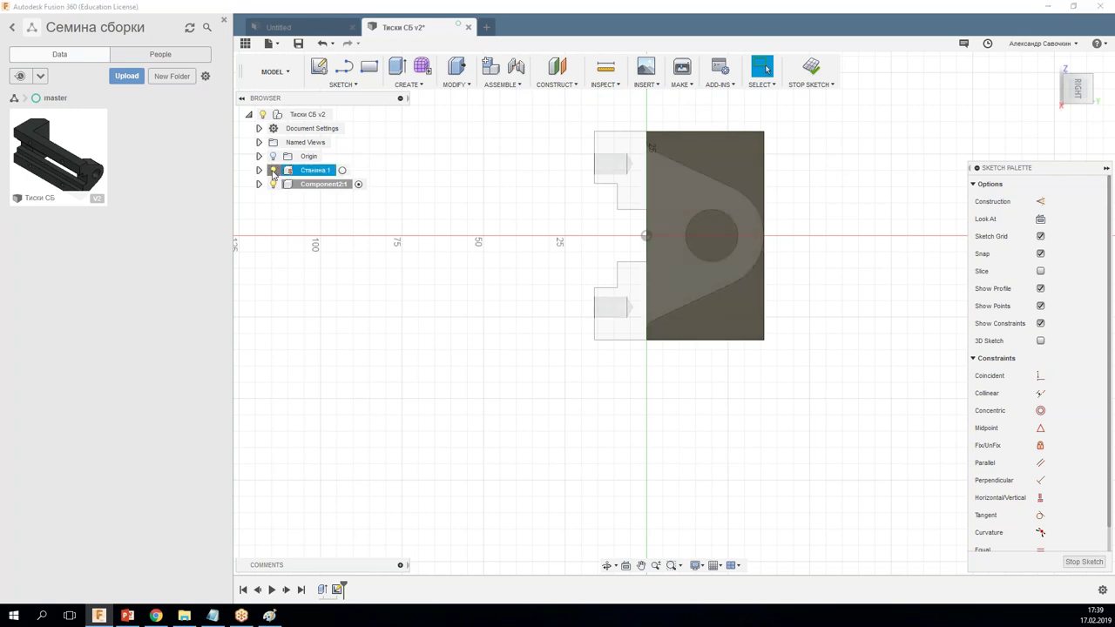
{"action": "left_click", "coordinate": [274, 171]}
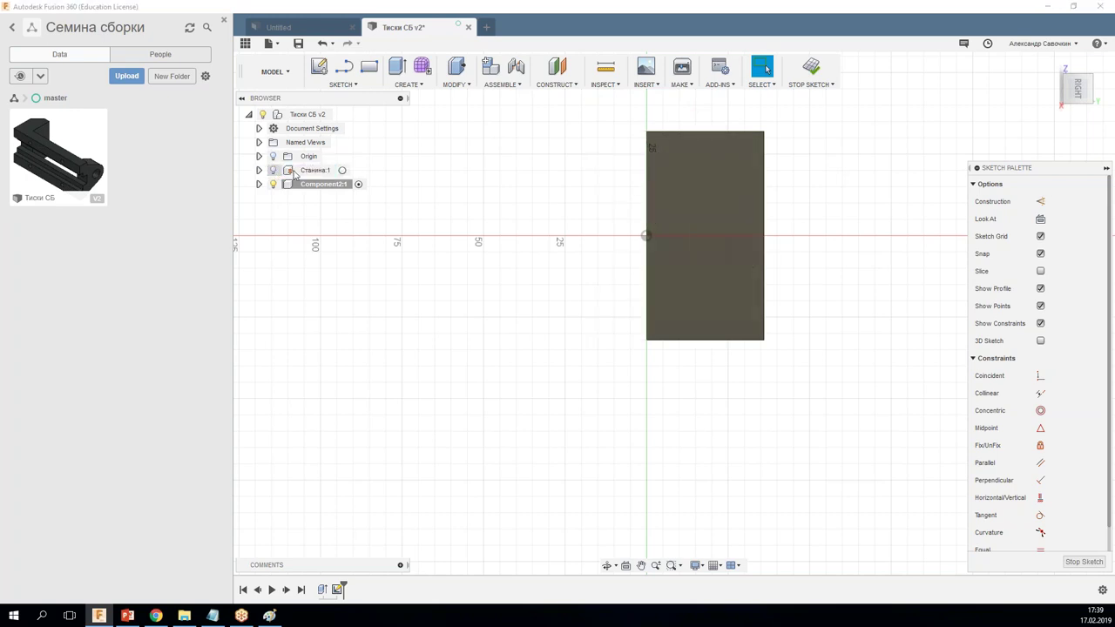
Step: Draw a two-point rectangle spanning the block face from its top-left corner
{"action": "right_click", "coordinate": [584, 188]}
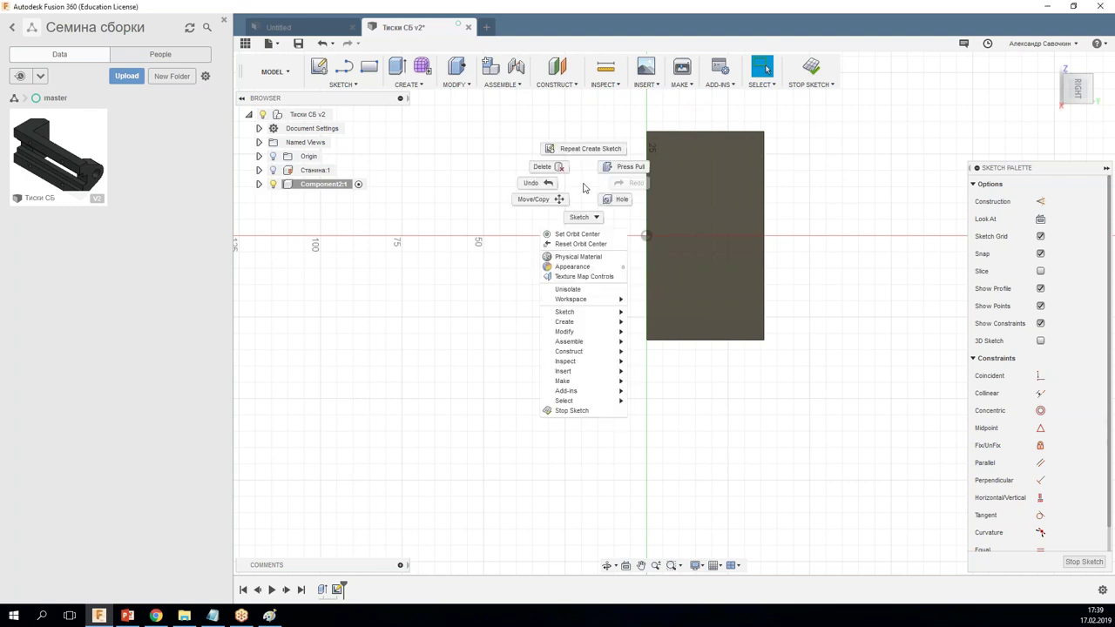
{"action": "mouse_move", "coordinate": [580, 312]}
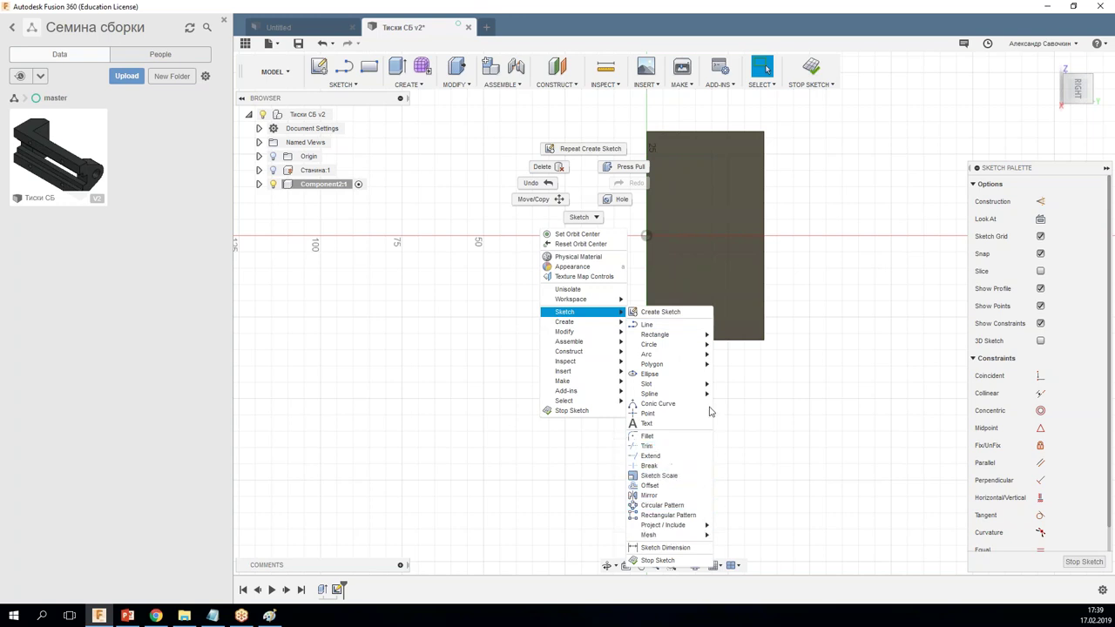
{"action": "mouse_move", "coordinate": [667, 335]}
{"action": "left_click", "coordinate": [742, 335]}
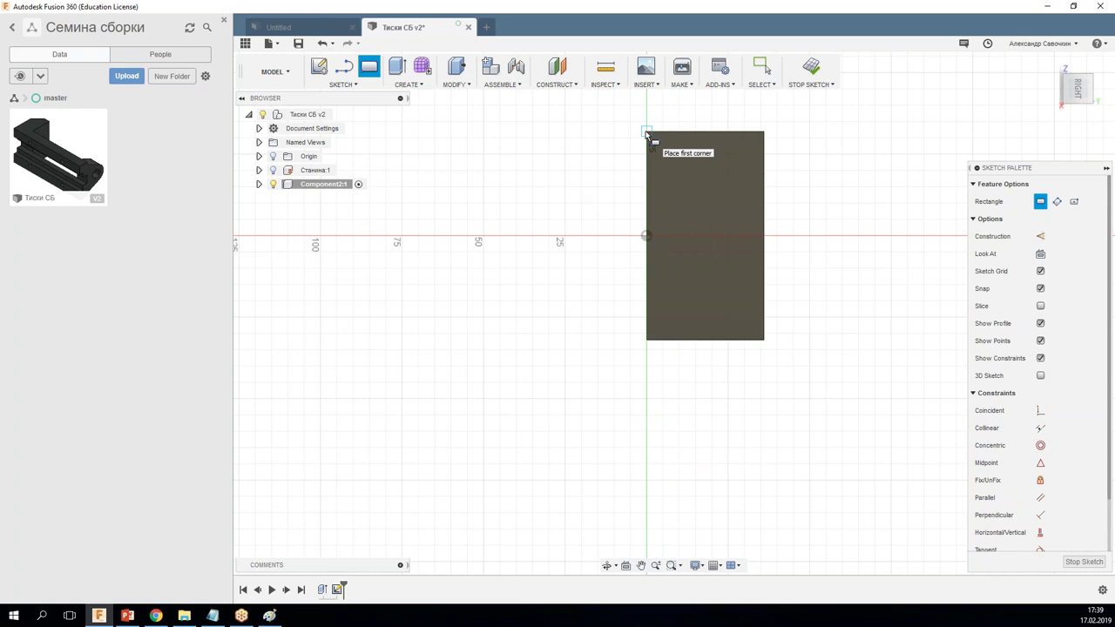
{"action": "left_click", "coordinate": [646, 133]}
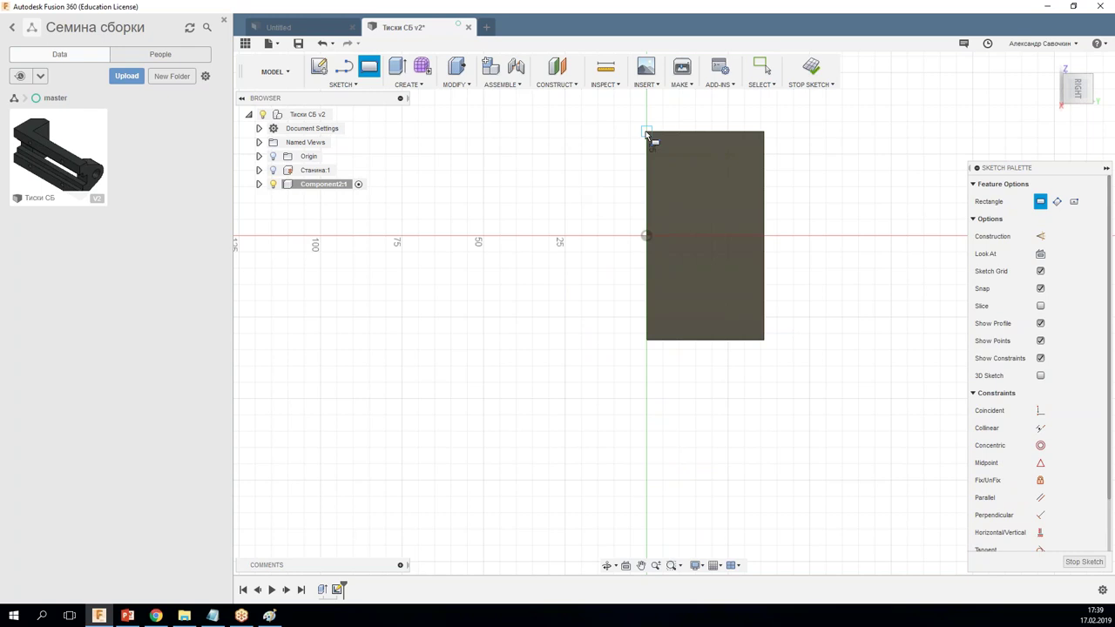
{"action": "left_click", "coordinate": [692, 341]}
{"action": "key", "text": "Escape"}
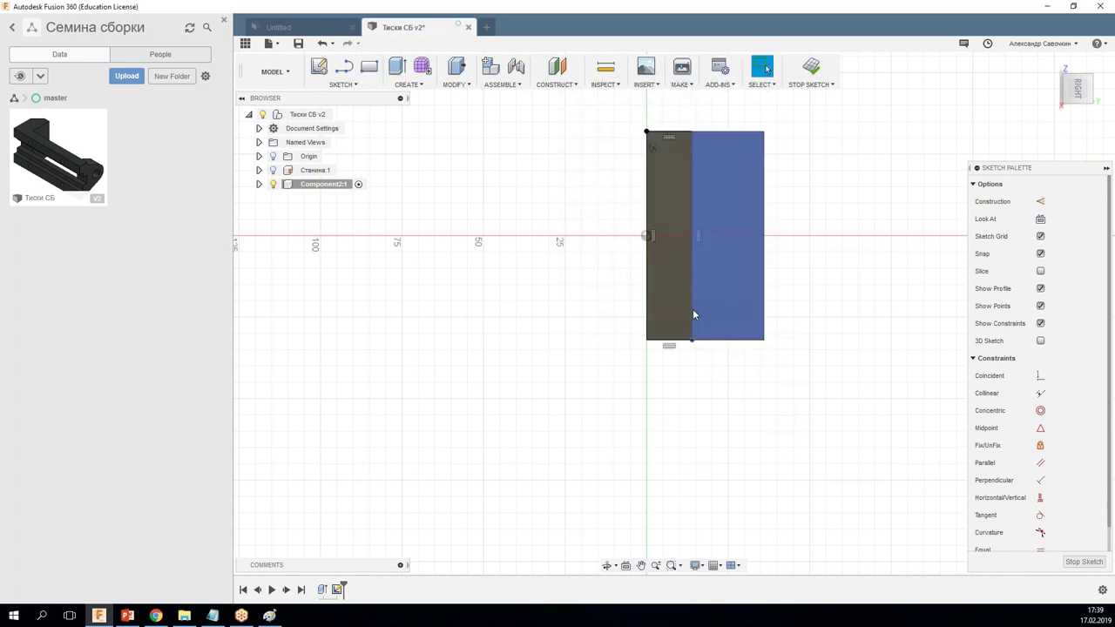
{"action": "left_click_drag", "start_coordinate": [691, 312], "coordinate": [683, 325]}
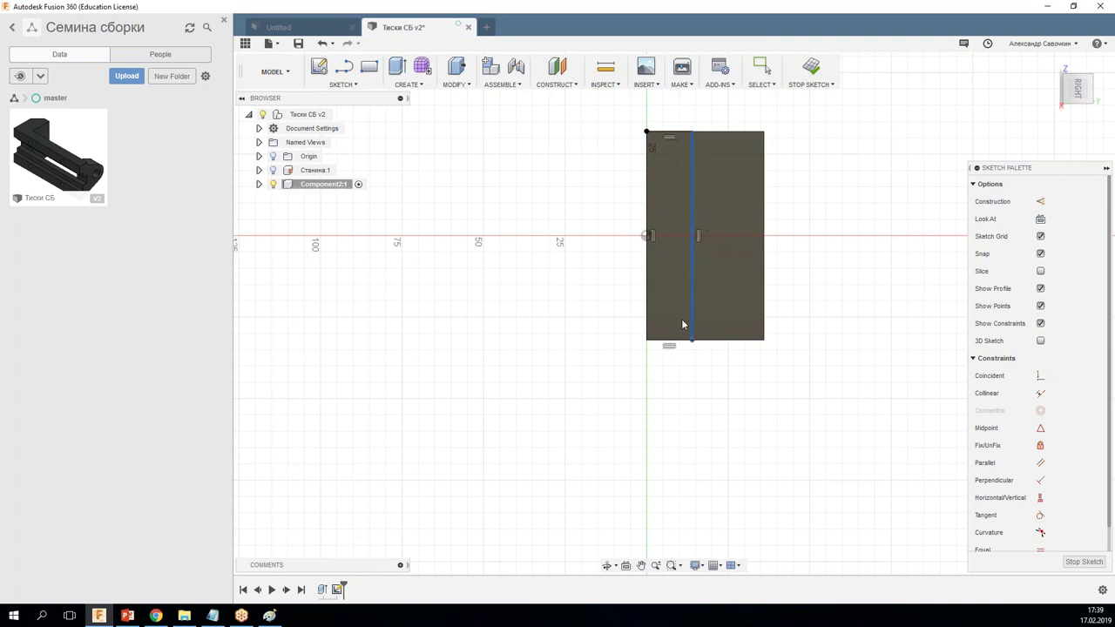
{"action": "left_click_drag", "start_coordinate": [702, 328], "coordinate": [701, 119]}
Step: Dimension the rectangle's bottom edge to 12 mm and tilt the view into 3D
{"action": "right_click", "coordinate": [717, 404]}
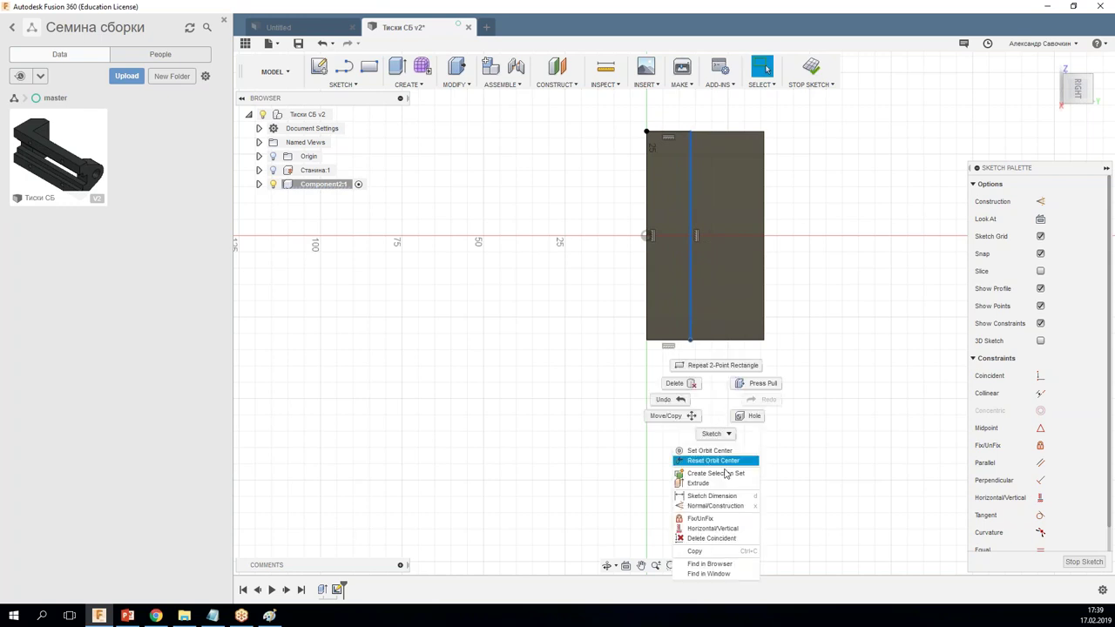
{"action": "left_click", "coordinate": [726, 499]}
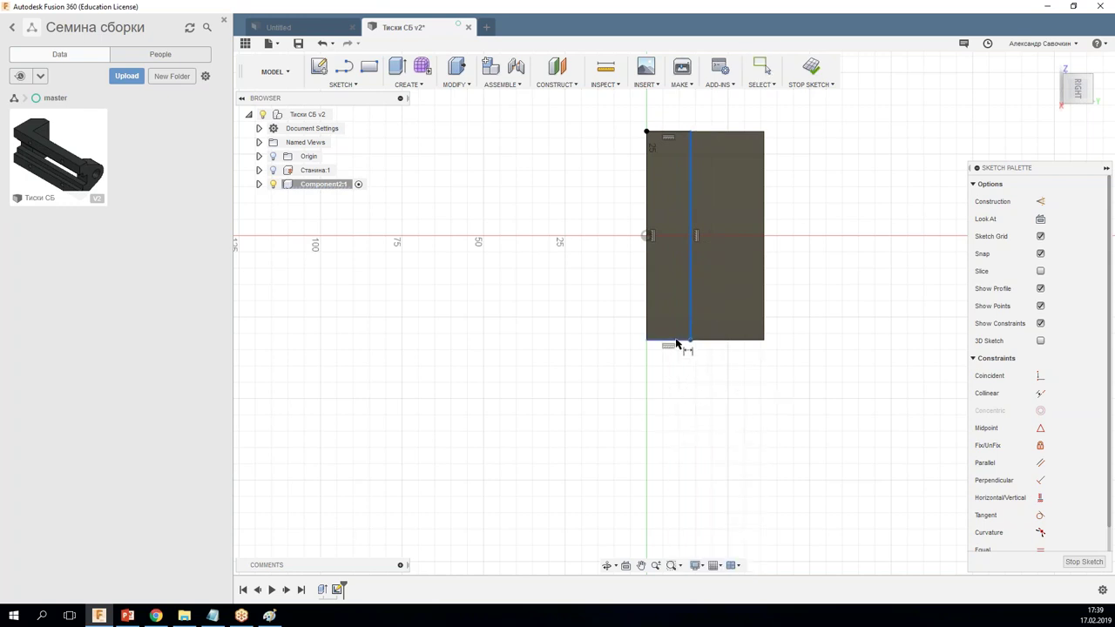
{"action": "key", "text": "Escape"}
{"action": "right_click", "coordinate": [688, 388]}
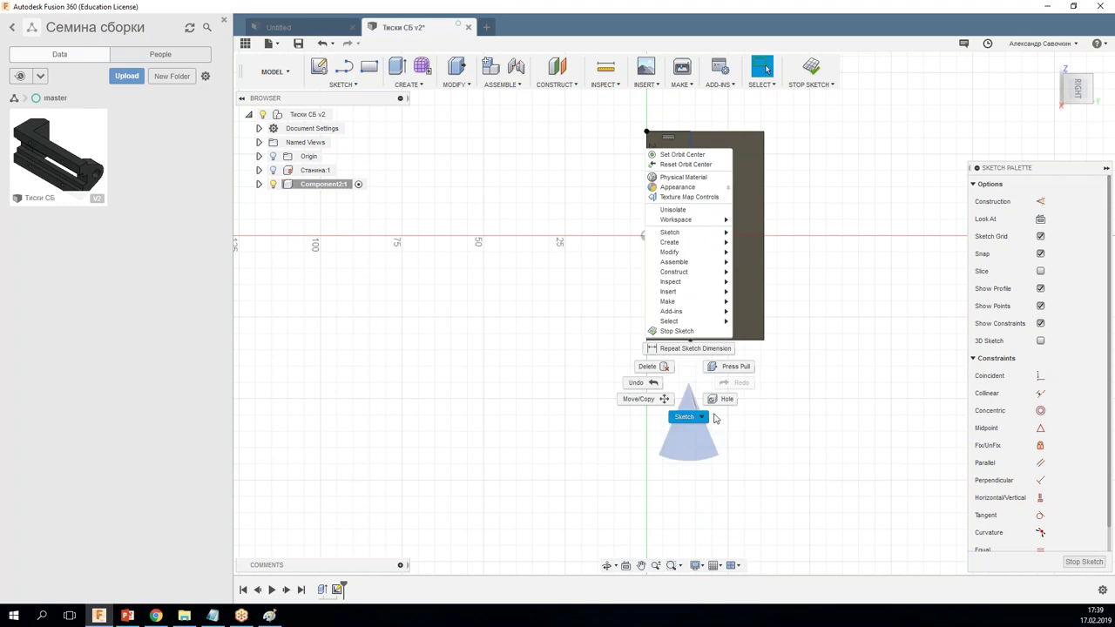
{"action": "left_click", "coordinate": [684, 348]}
{"action": "left_click", "coordinate": [672, 342]}
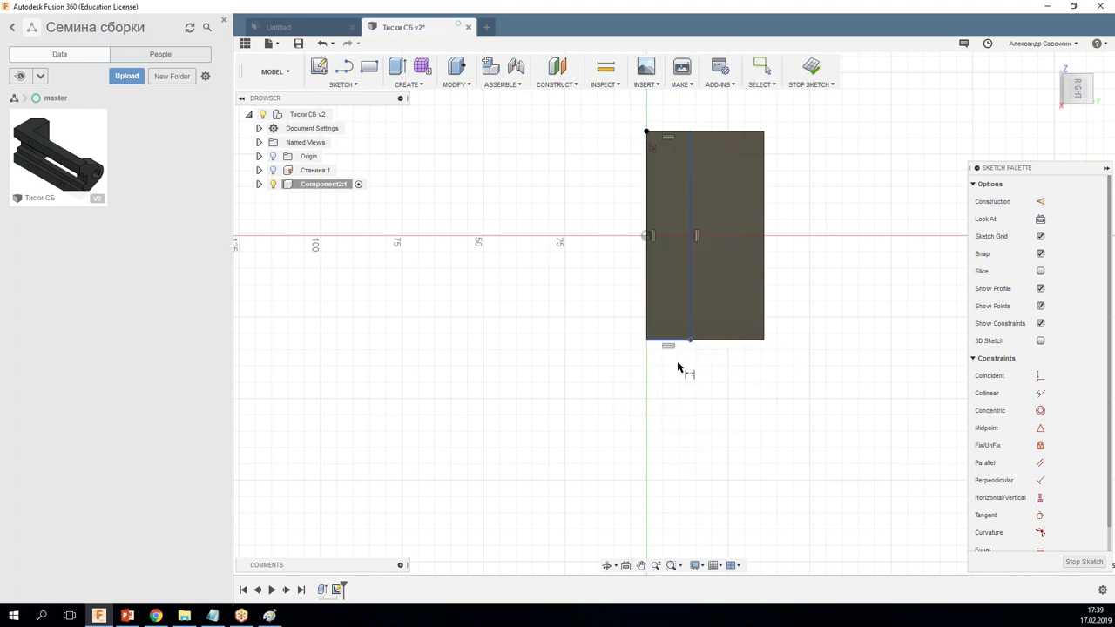
{"action": "left_click", "coordinate": [680, 375]}
{"action": "type", "text": "1"}
{"action": "key", "text": "Return"}
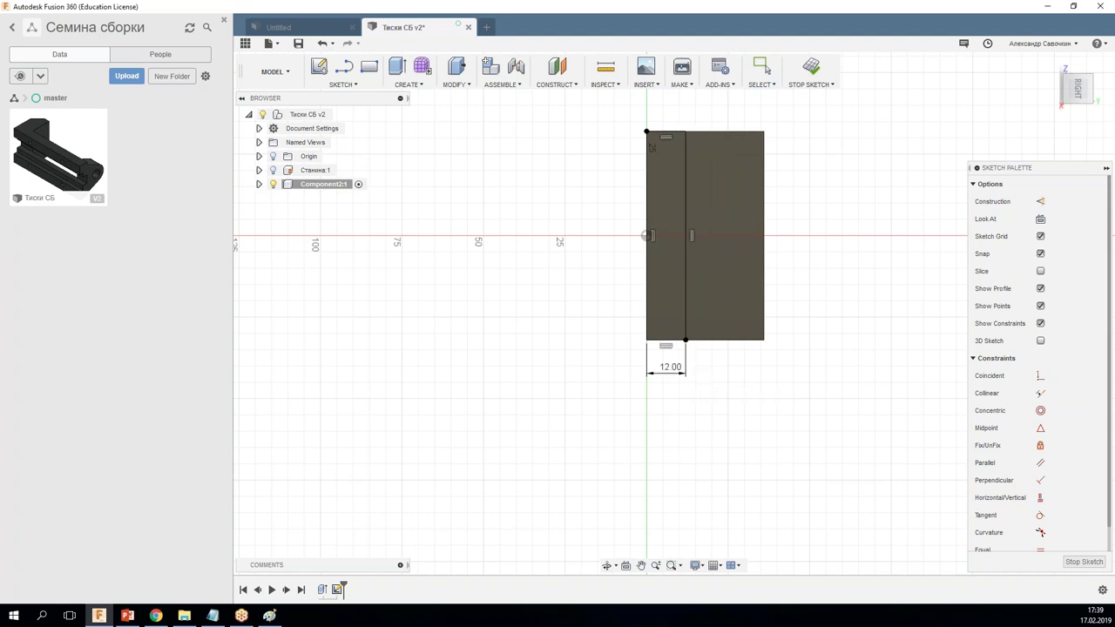
{"action": "key", "text": "Escape"}
{"action": "mouse_move", "coordinate": [637, 312]}
{"action": "middle_mouse_down", "text": "shift"}
{"action": "mouse_move", "coordinate": [498, 302]}
{"action": "mouse_move", "coordinate": [601, 373]}
{"action": "middle_mouse_up", "text": "shift"}
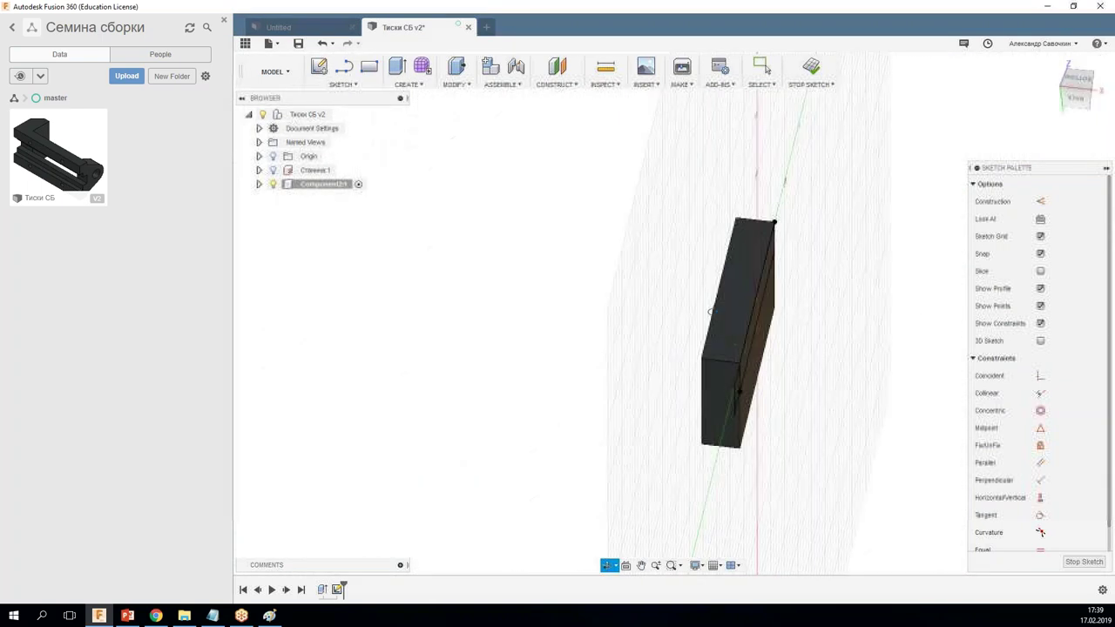
Step: Extrude the lower strip profile 15 mm, joined to the block, forming an L-shaped jaw
{"action": "left_click", "coordinate": [403, 70]}
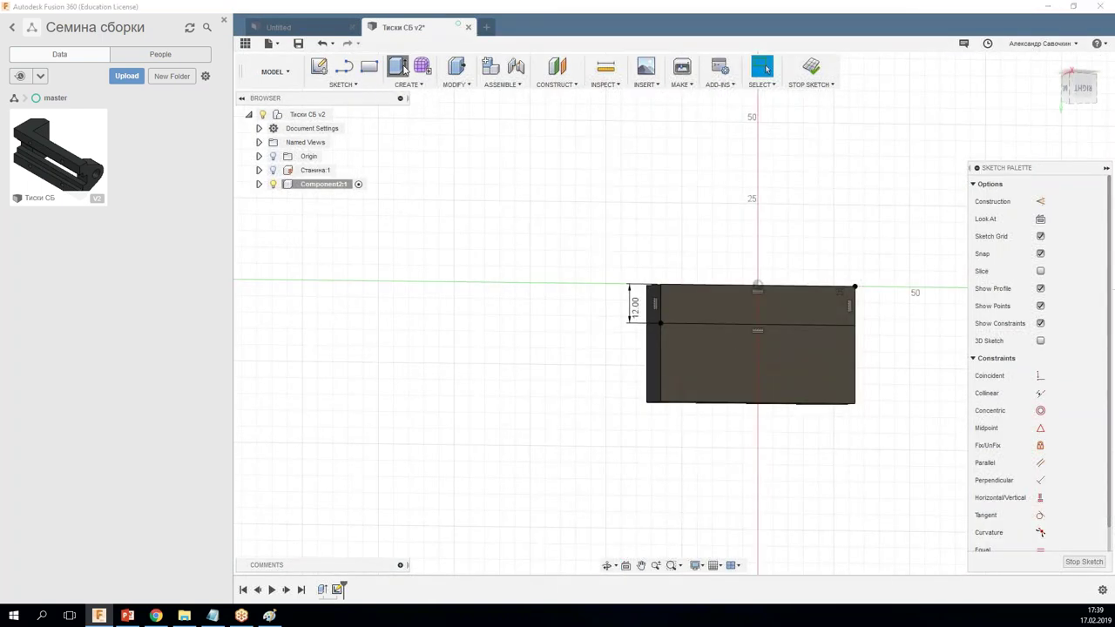
{"action": "left_click", "coordinate": [717, 305]}
{"action": "middle_click_drag", "start_coordinate": [763, 363], "coordinate": [671, 313], "text": "shift"}
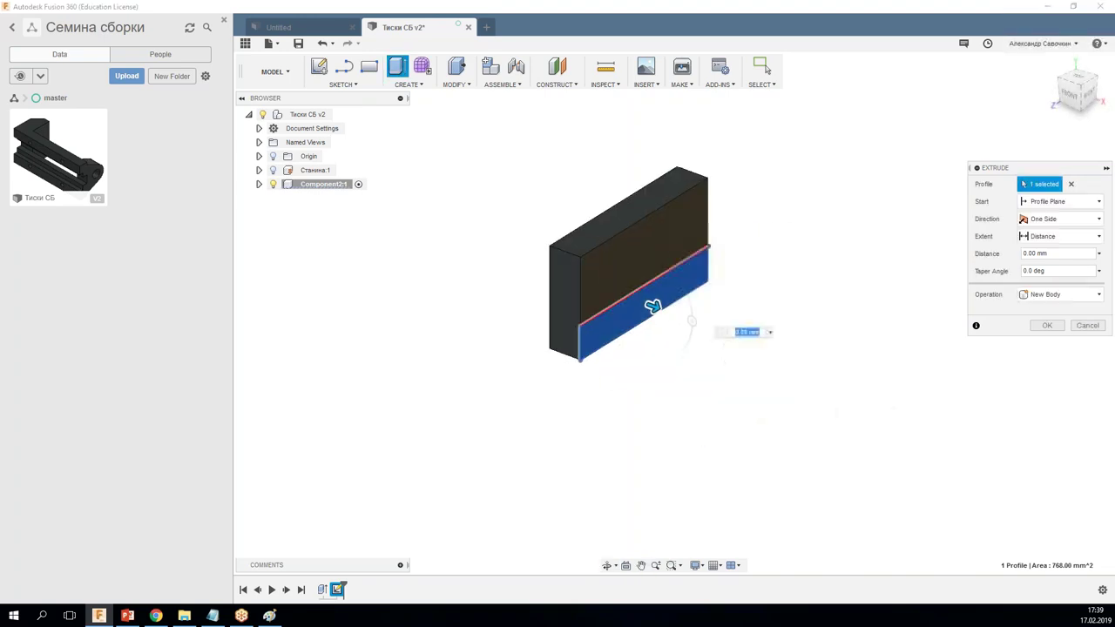
{"action": "left_click_drag", "start_coordinate": [672, 313], "coordinate": [694, 323]}
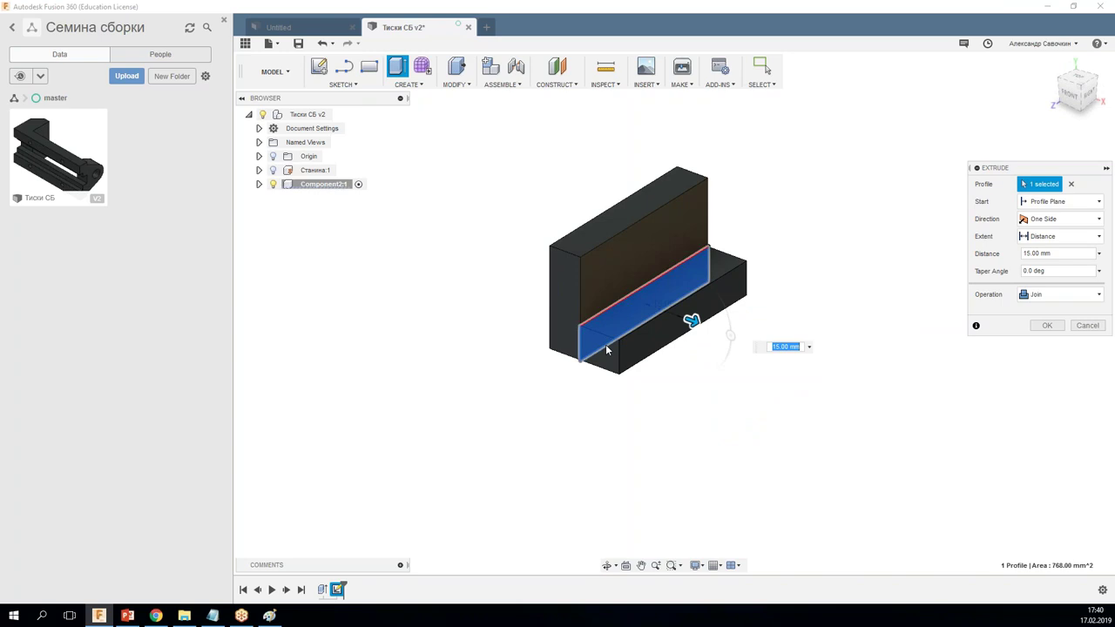
{"action": "left_click", "coordinate": [1049, 328]}
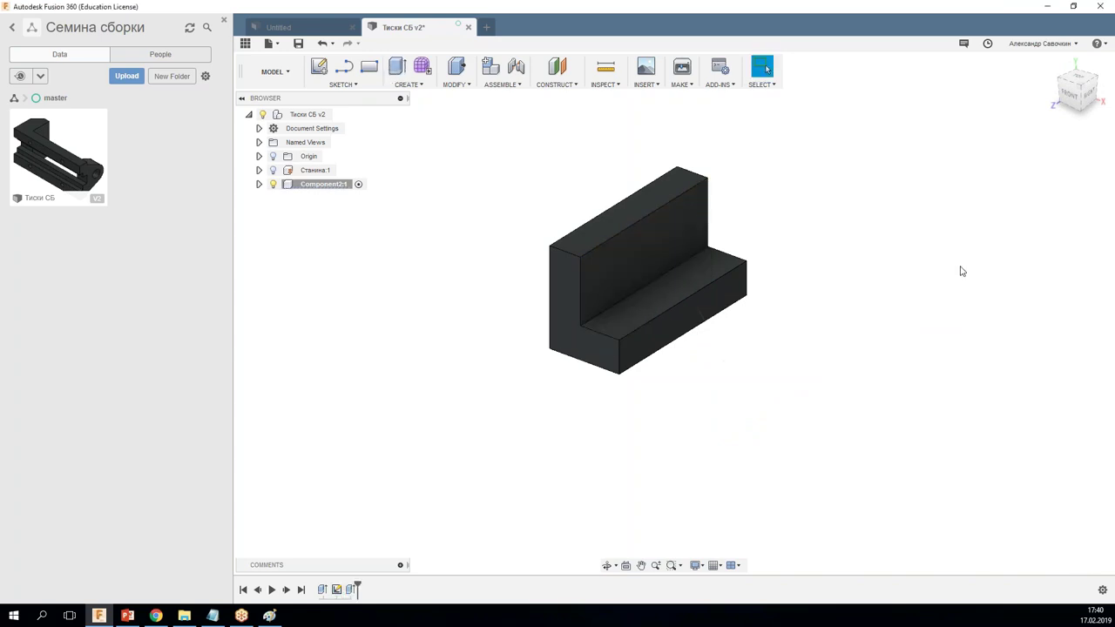
Step: Show the Станина:1 base again and view the assembly from near the front
{"action": "mouse_move", "coordinate": [804, 306]}
{"action": "middle_mouse_down", "text": "shift"}
{"action": "mouse_move", "coordinate": [750, 310]}
{"action": "mouse_move", "coordinate": [871, 296]}
{"action": "middle_mouse_up", "text": "shift"}
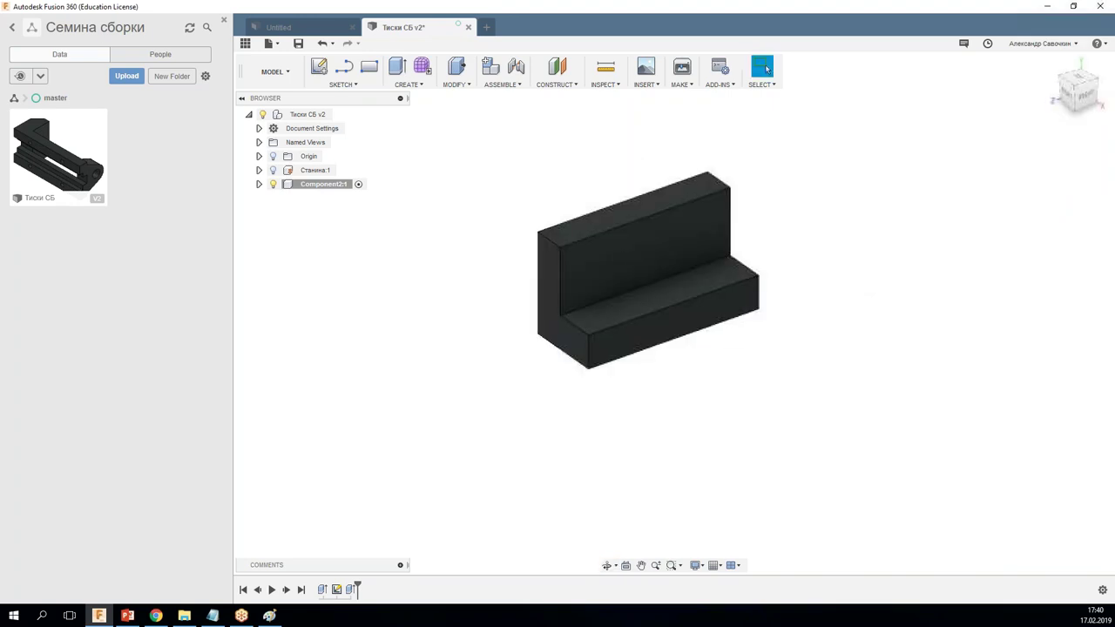
{"action": "left_click", "coordinate": [272, 169]}
{"action": "mouse_move", "coordinate": [854, 217]}
{"action": "middle_mouse_down", "text": "shift"}
{"action": "mouse_move", "coordinate": [871, 256]}
{"action": "mouse_move", "coordinate": [803, 266]}
{"action": "mouse_move", "coordinate": [817, 294]}
{"action": "middle_mouse_up", "text": "shift"}
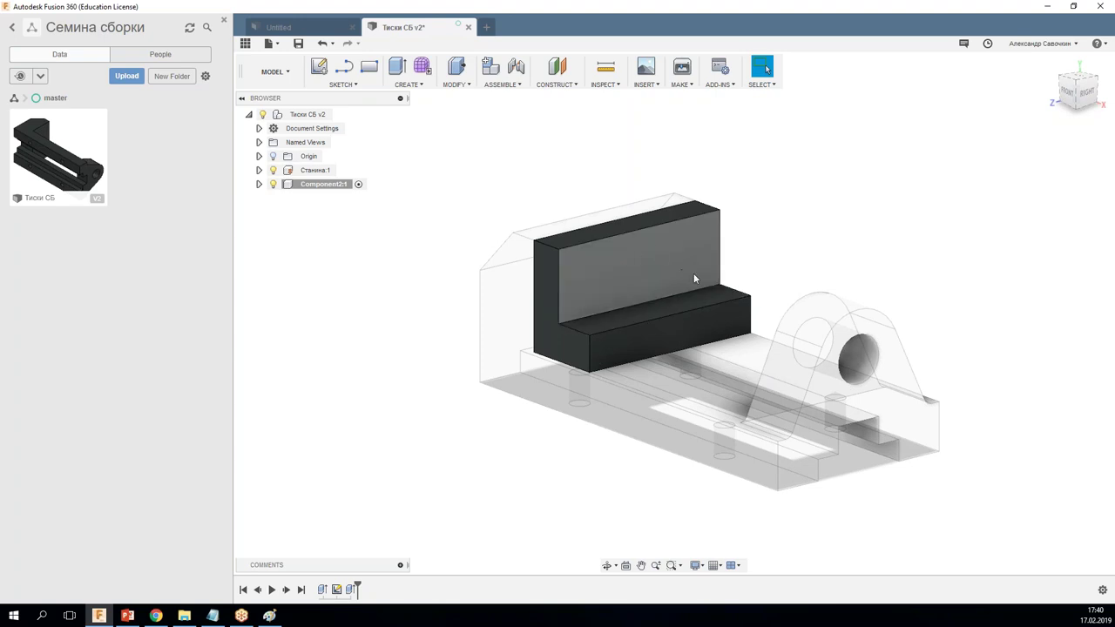
Step: Start a new sketch on the jaw's lower step face
{"action": "left_click", "coordinate": [634, 271]}
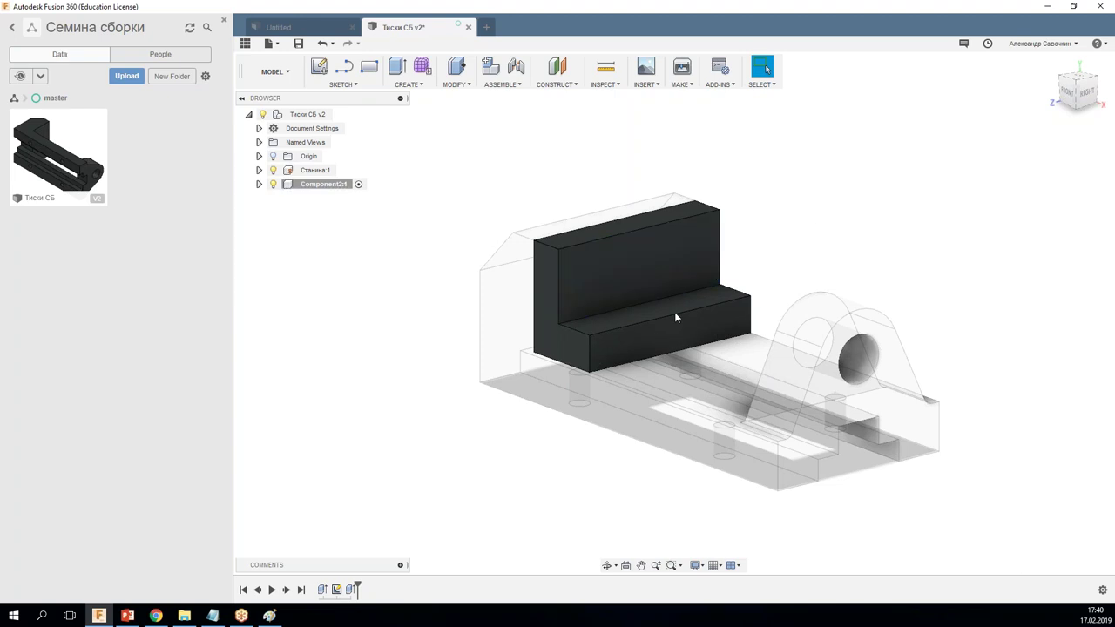
{"action": "left_click", "coordinate": [680, 329]}
{"action": "right_click", "coordinate": [680, 329]}
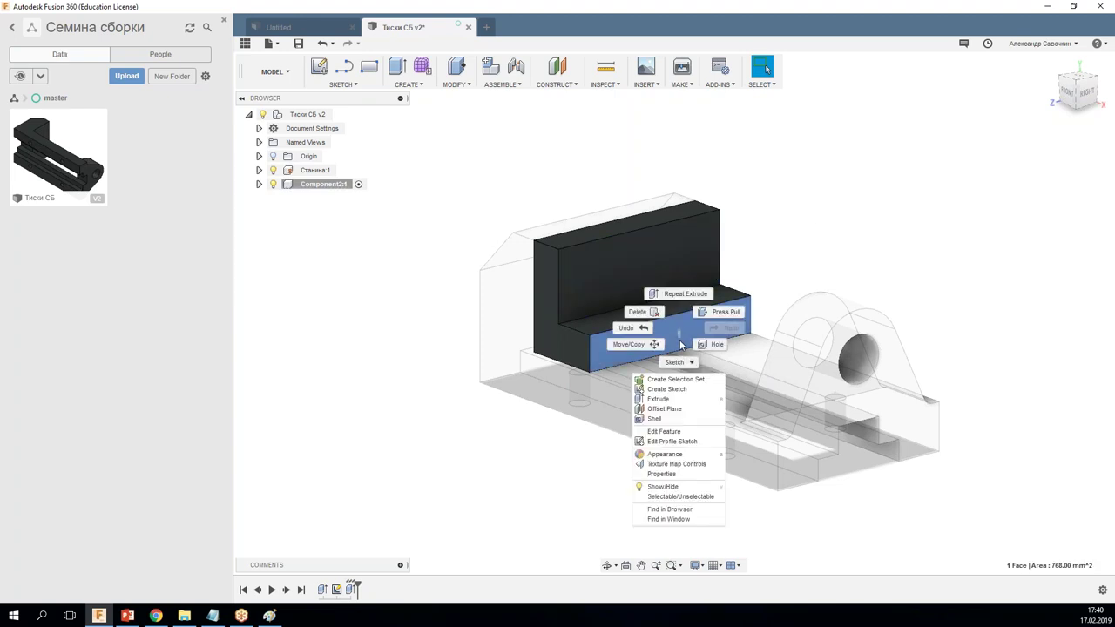
{"action": "left_click", "coordinate": [667, 389]}
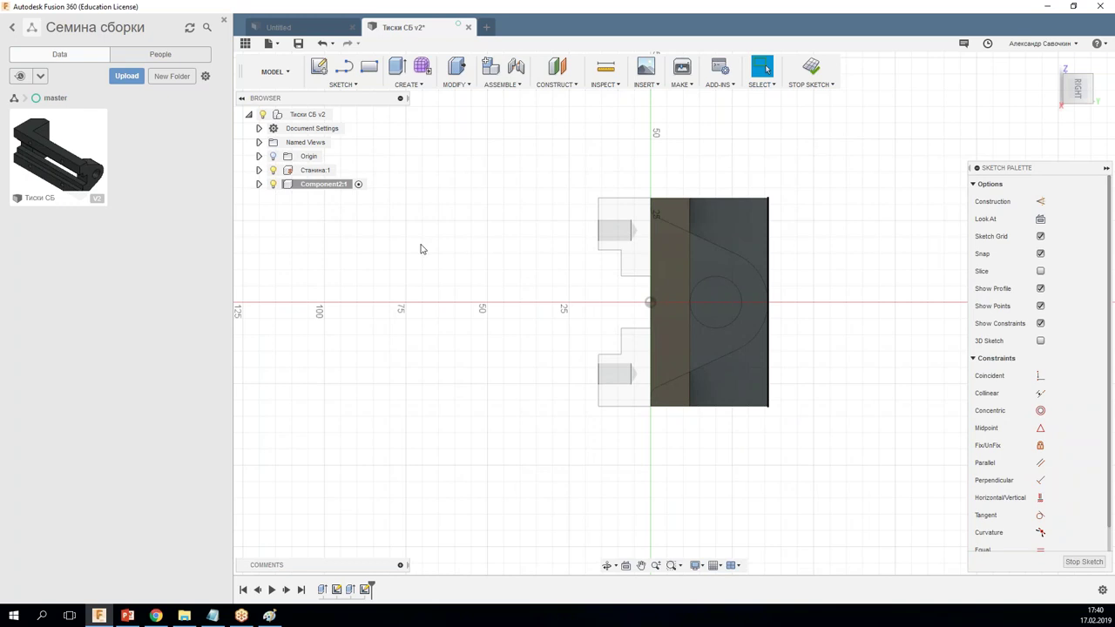
Step: Project the vise body's arc and slanted side lines into the sketch
{"action": "right_click", "coordinate": [476, 230]}
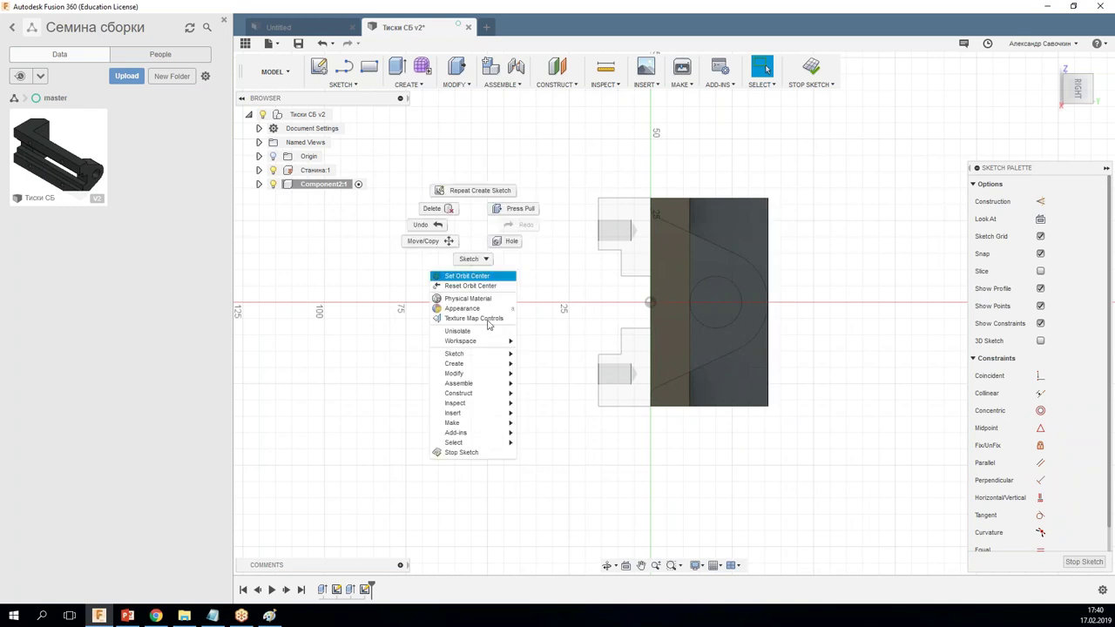
{"action": "mouse_move", "coordinate": [470, 354]}
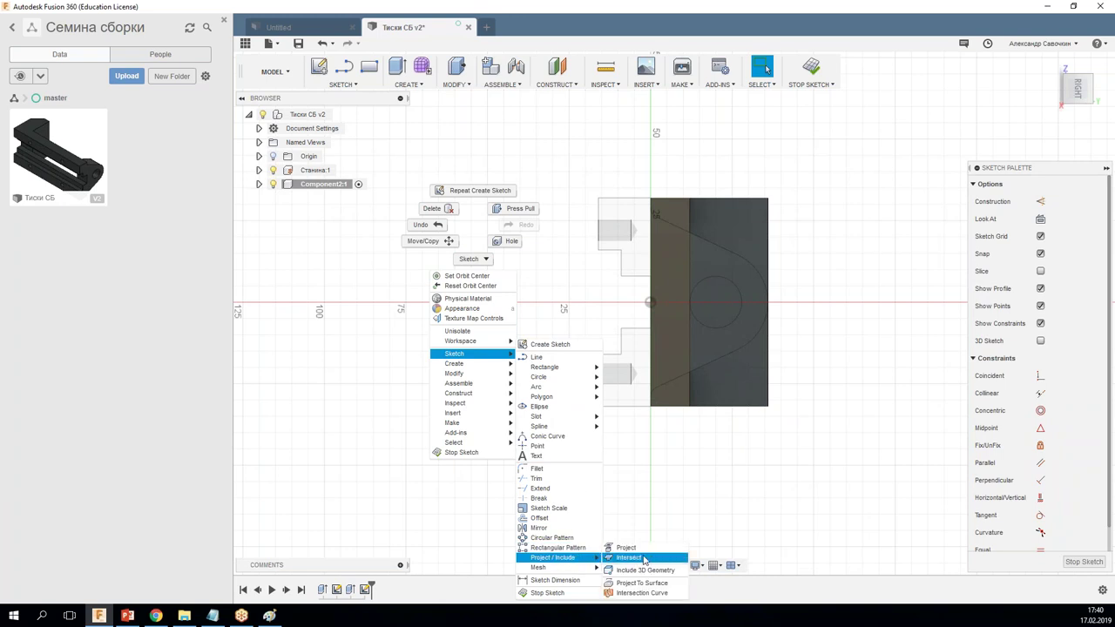
{"action": "left_click", "coordinate": [644, 549]}
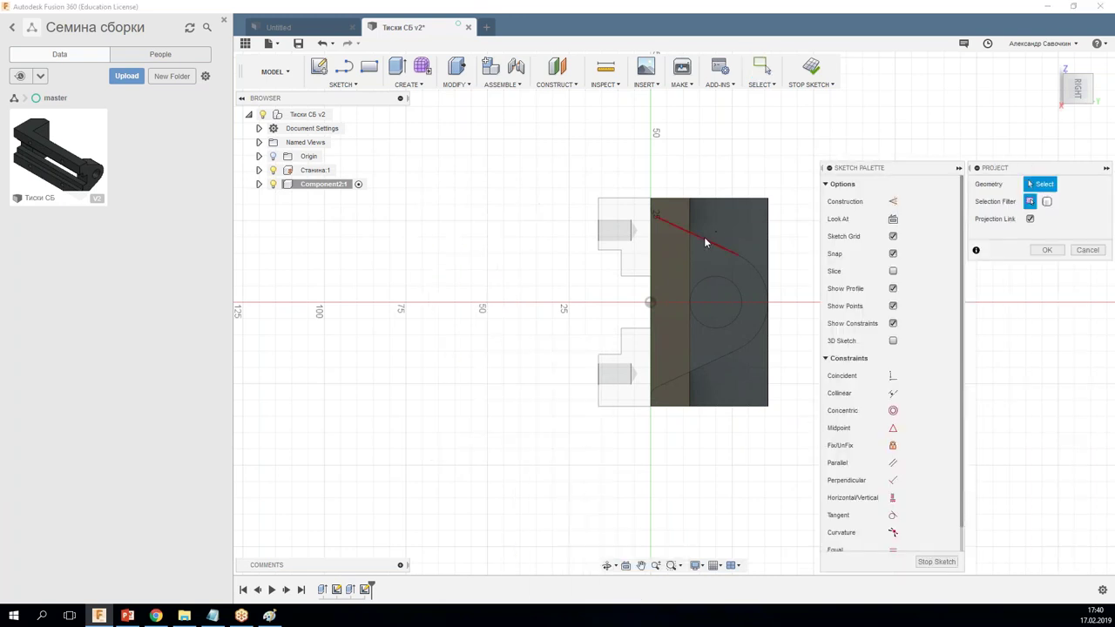
{"action": "left_click", "coordinate": [764, 290]}
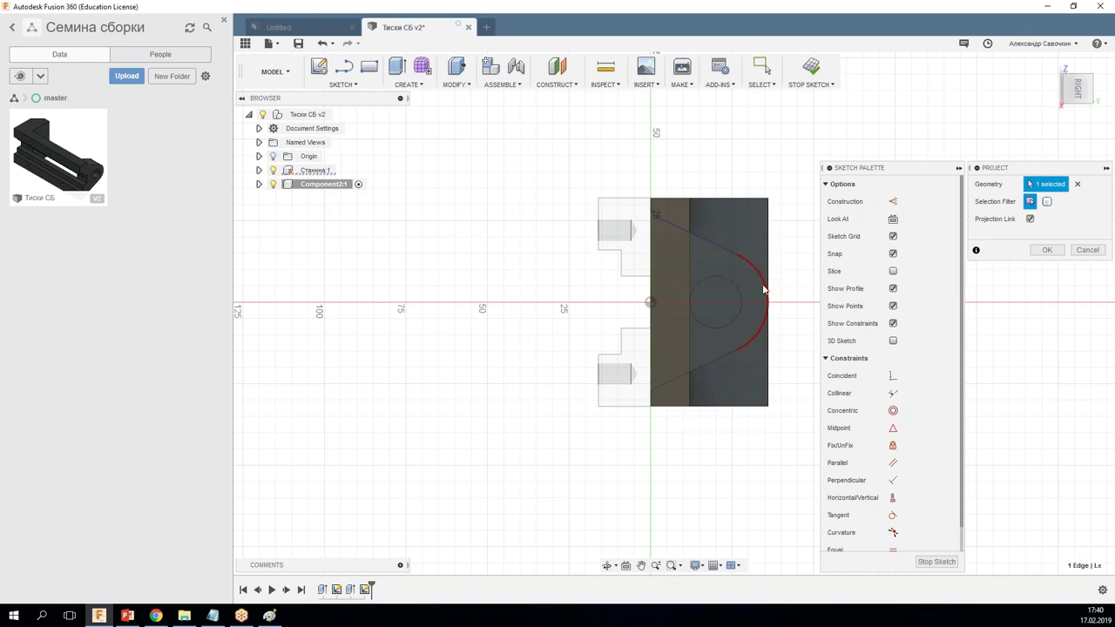
{"action": "left_click", "coordinate": [731, 353]}
{"action": "left_click", "coordinate": [1047, 250]}
{"action": "mouse_move", "coordinate": [775, 351]}
{"action": "middle_mouse_down", "text": "shift"}
{"action": "mouse_move", "coordinate": [734, 370]}
{"action": "mouse_move", "coordinate": [749, 188]}
{"action": "middle_mouse_up", "text": "shift"}
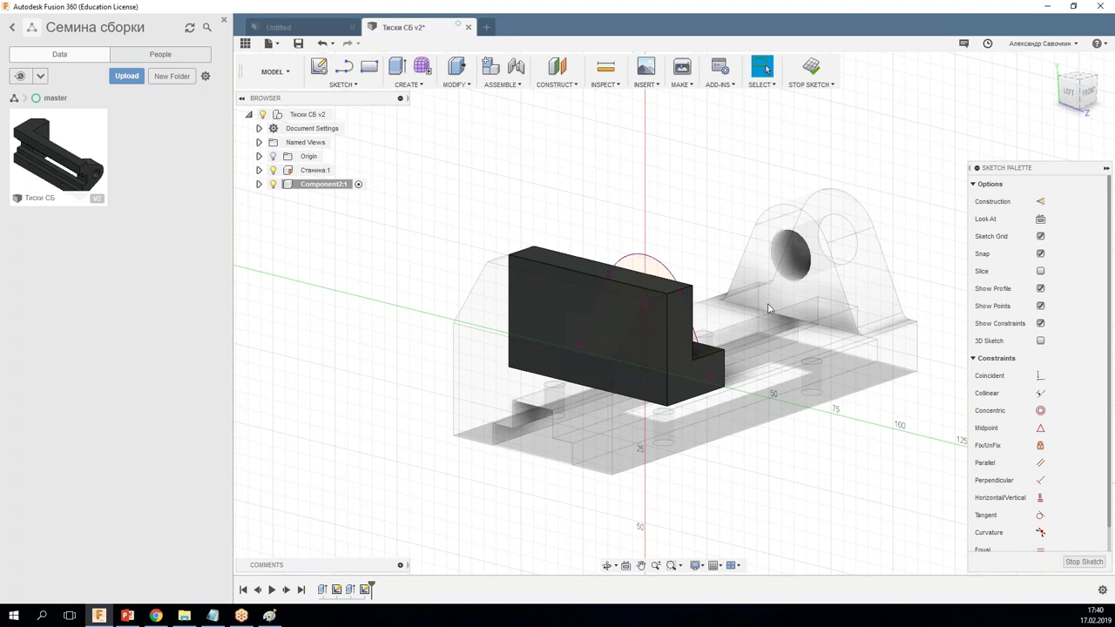
{"action": "middle_click_drag", "start_coordinate": [767, 308], "coordinate": [662, 314], "text": "shift"}
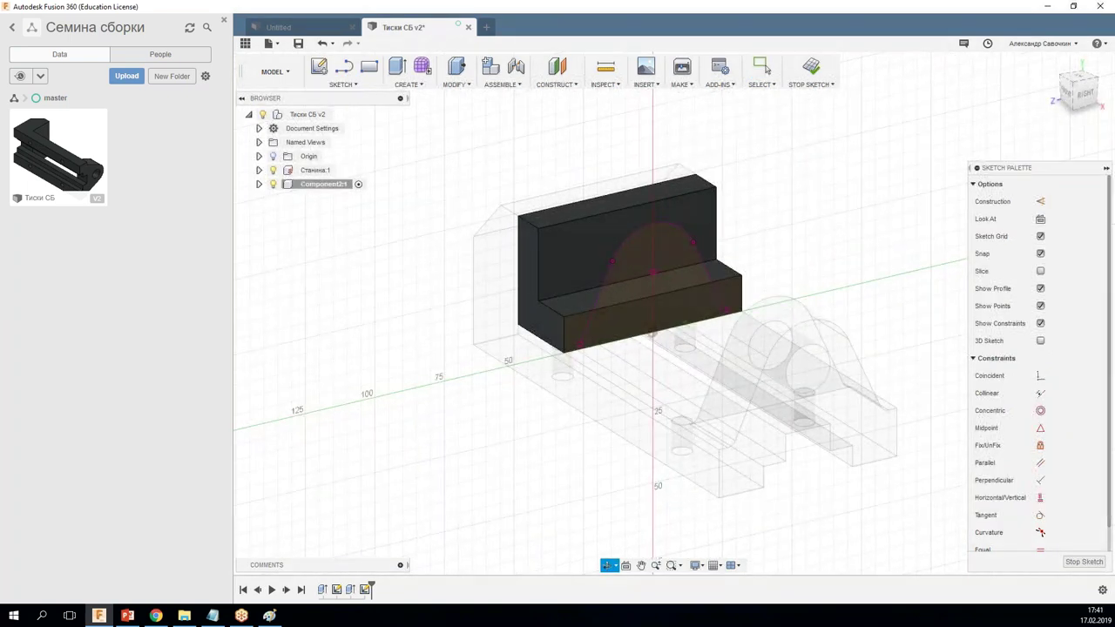
Step: Project the step's front edge into the sketch as well
{"action": "right_click", "coordinate": [775, 218]}
{"action": "mouse_move", "coordinate": [773, 343]}
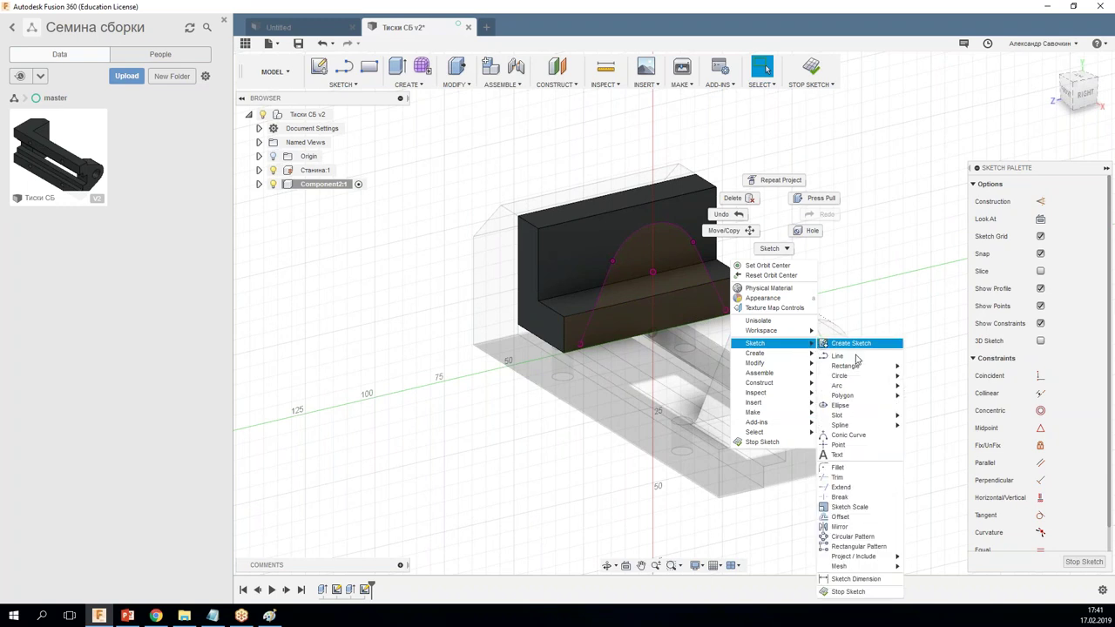
{"action": "mouse_move", "coordinate": [854, 556]}
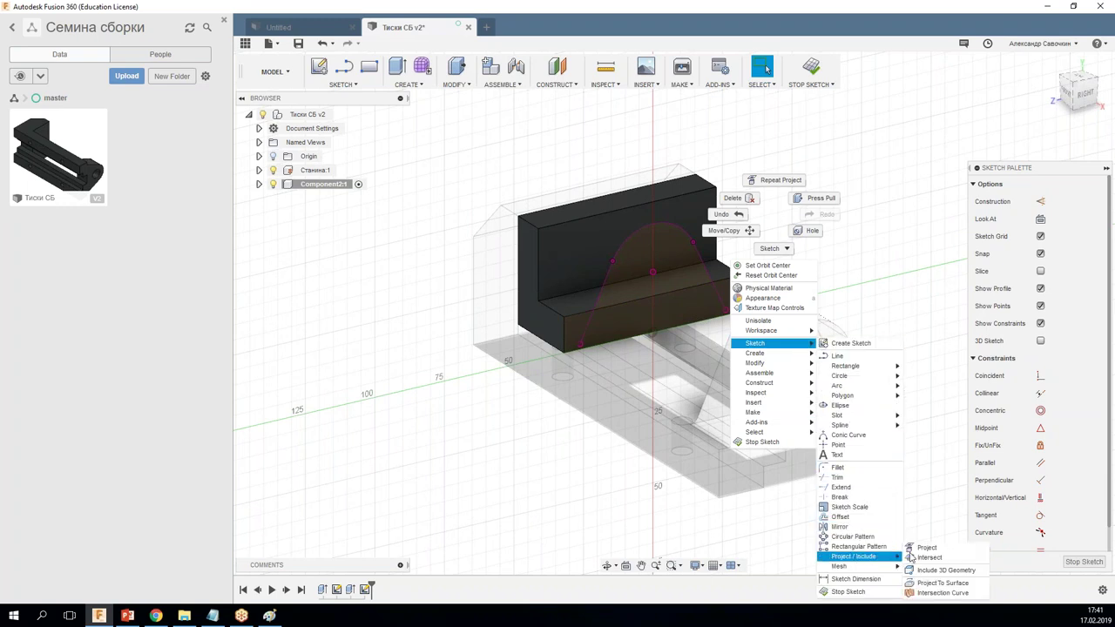
{"action": "left_click", "coordinate": [926, 547]}
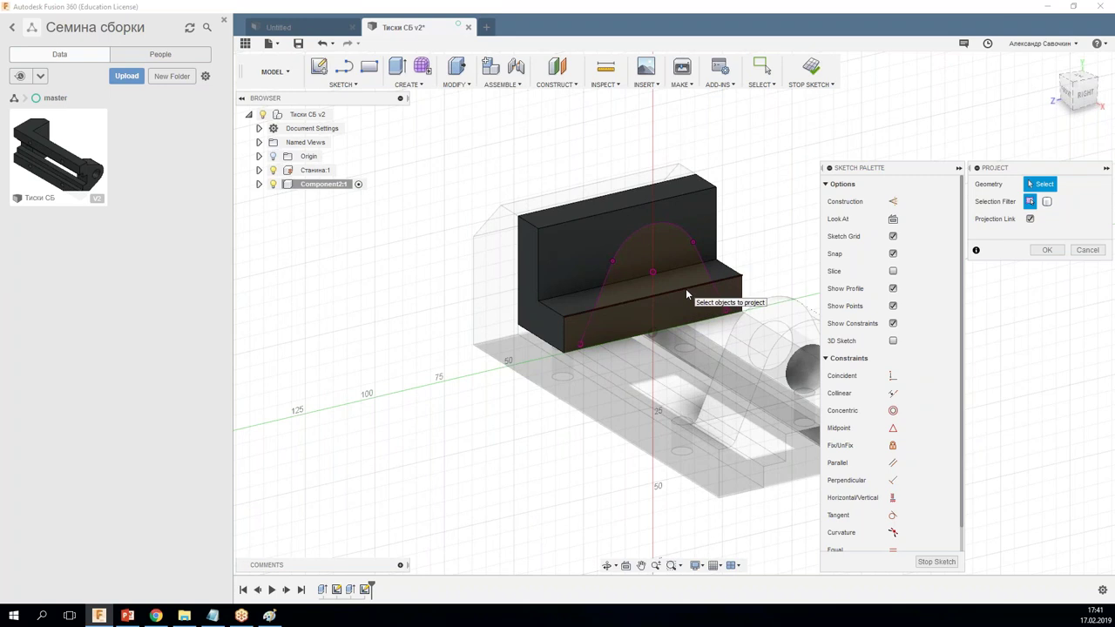
{"action": "left_click", "coordinate": [689, 288]}
{"action": "left_click", "coordinate": [1045, 251]}
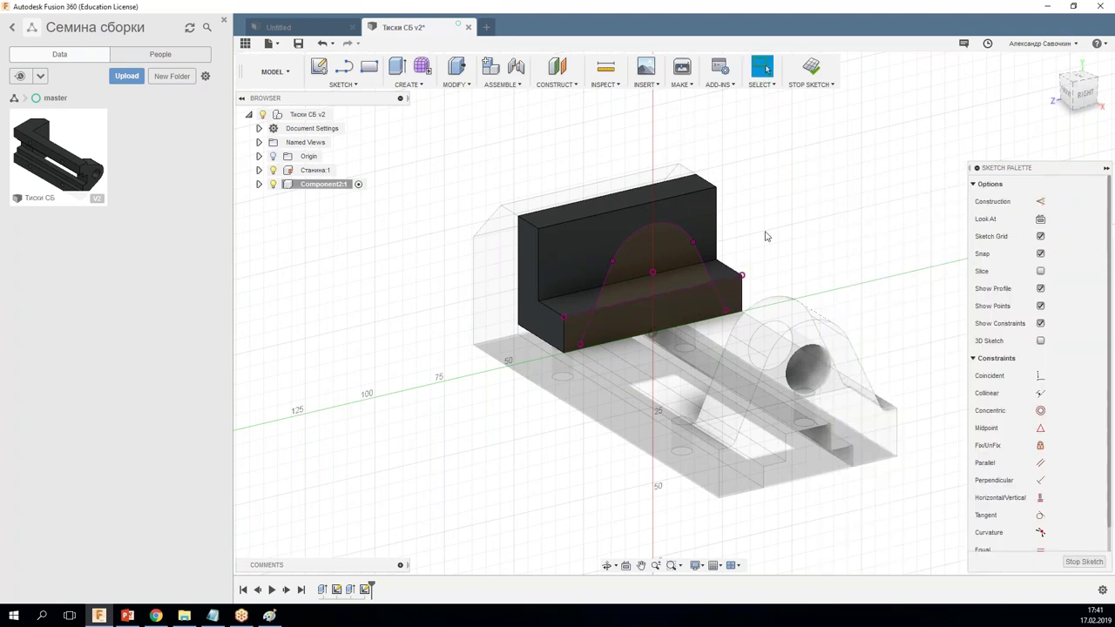
{"action": "scroll", "coordinate": [764, 236], "scroll_direction": "up", "scroll_amount": 1}
{"action": "left_click", "coordinate": [399, 66]}
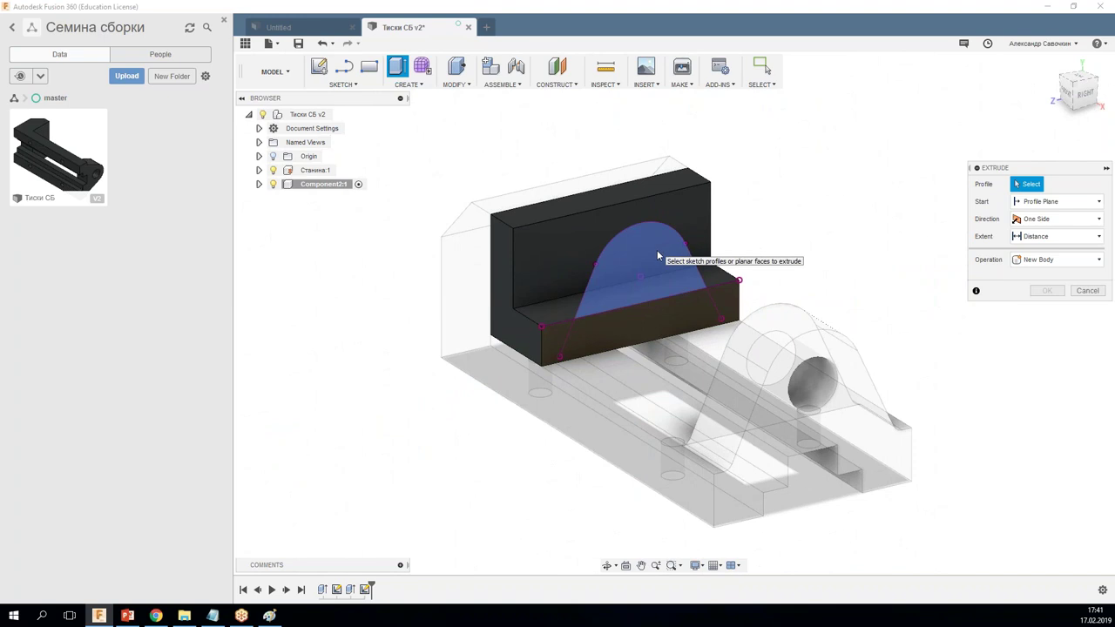
Step: Extrude the arched profile To Object up to the tall jaw wall, joined to the jaw
{"action": "left_click", "coordinate": [606, 277]}
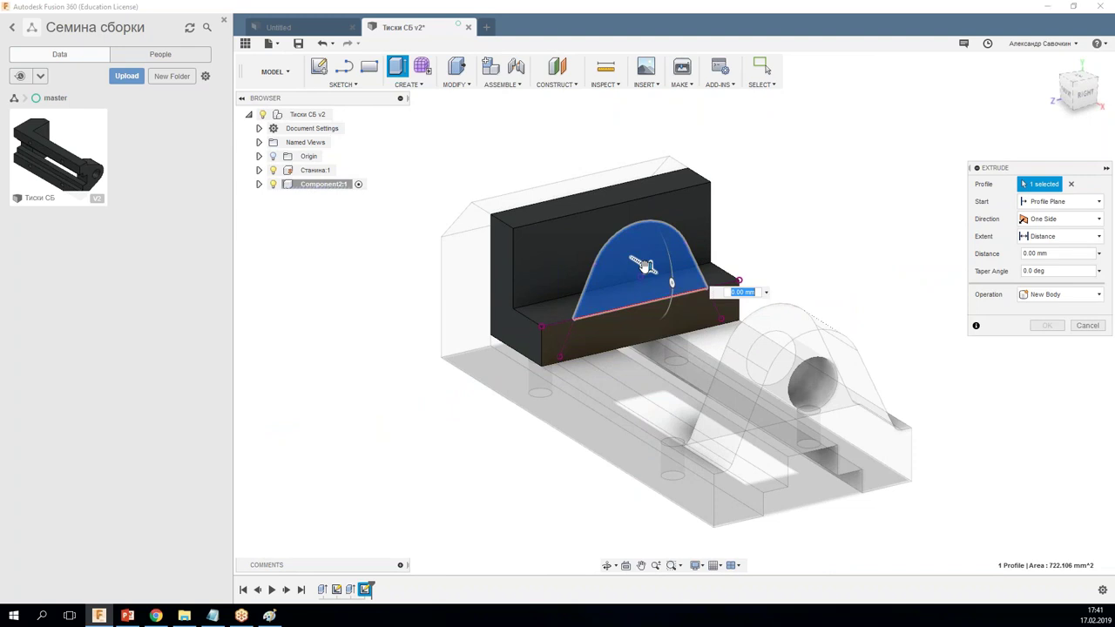
{"action": "type", "text": "-10"}
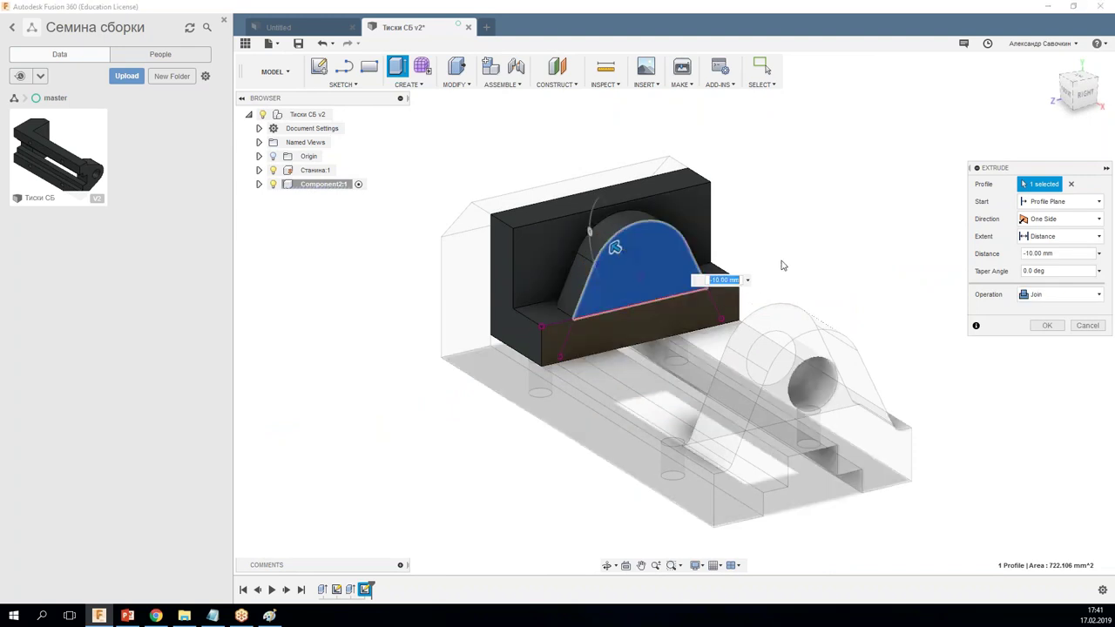
{"action": "middle_click_drag", "start_coordinate": [801, 255], "coordinate": [806, 257], "text": "shift"}
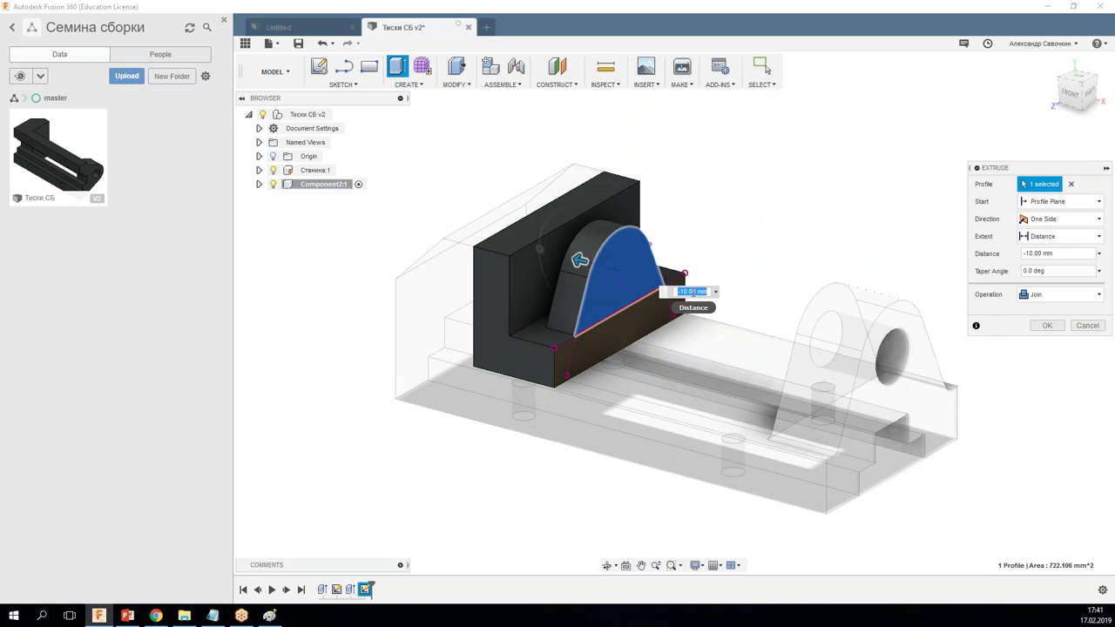
{"action": "left_click", "coordinate": [1068, 238]}
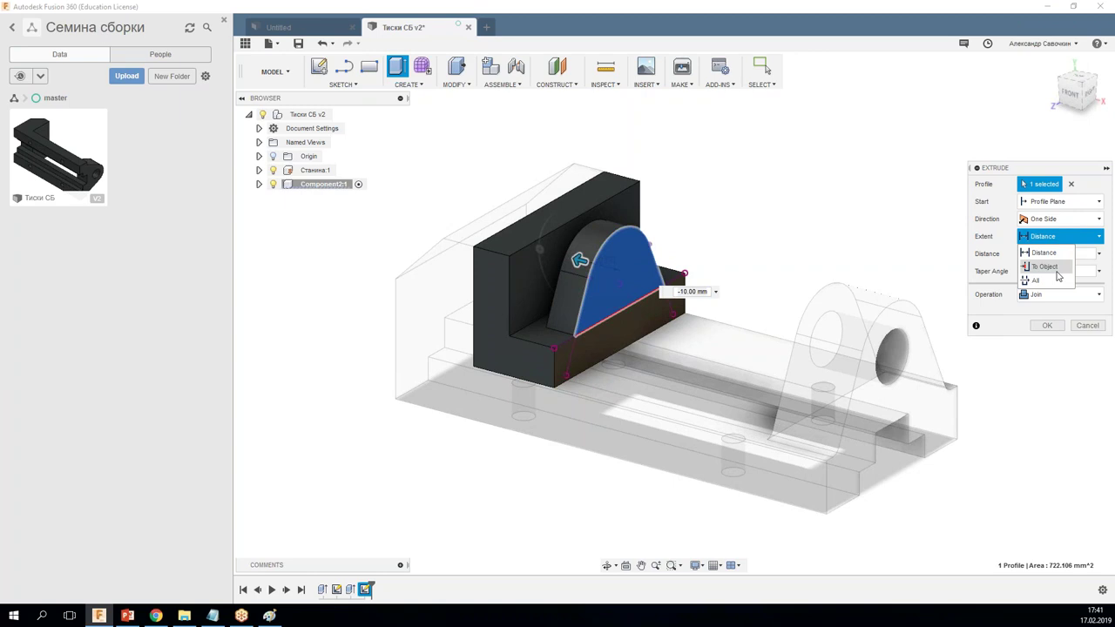
{"action": "left_click", "coordinate": [1051, 267]}
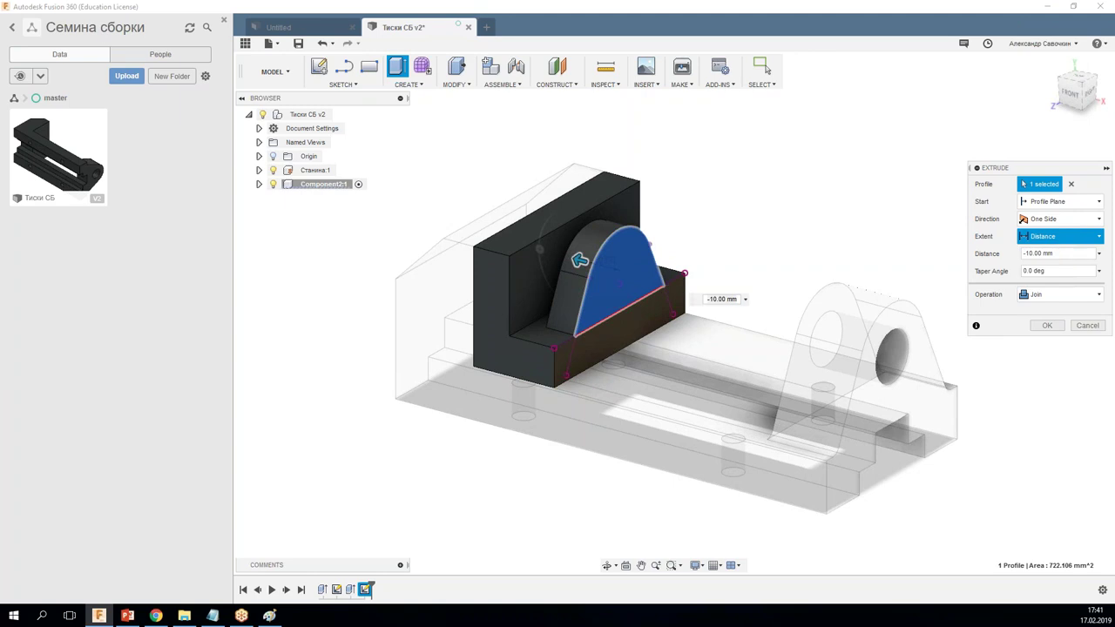
{"action": "left_click", "coordinate": [608, 228]}
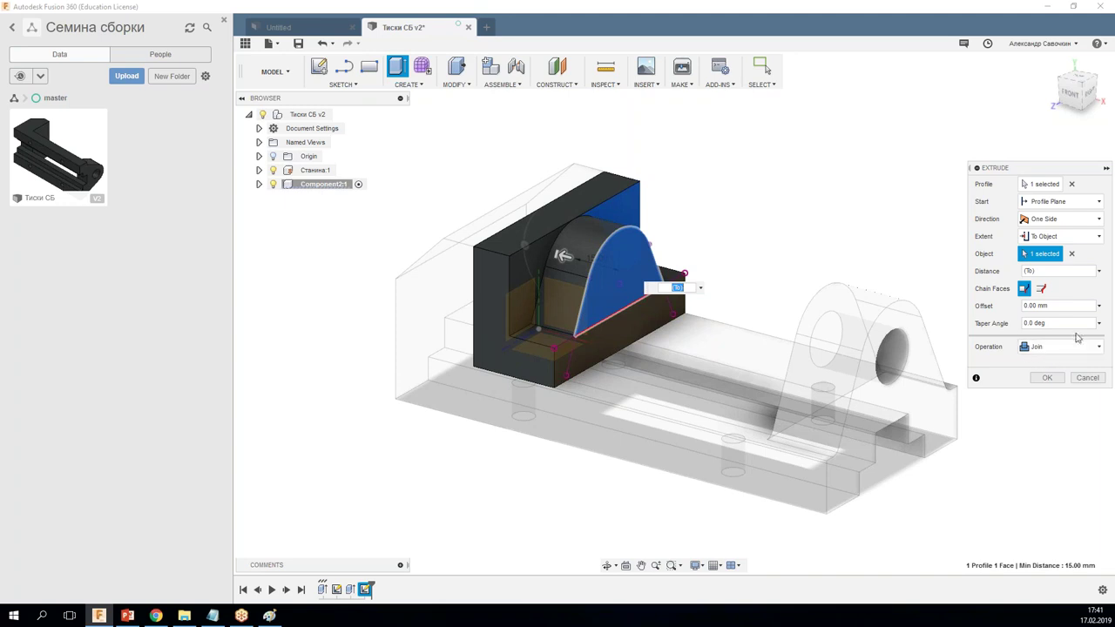
{"action": "left_click", "coordinate": [1048, 381]}
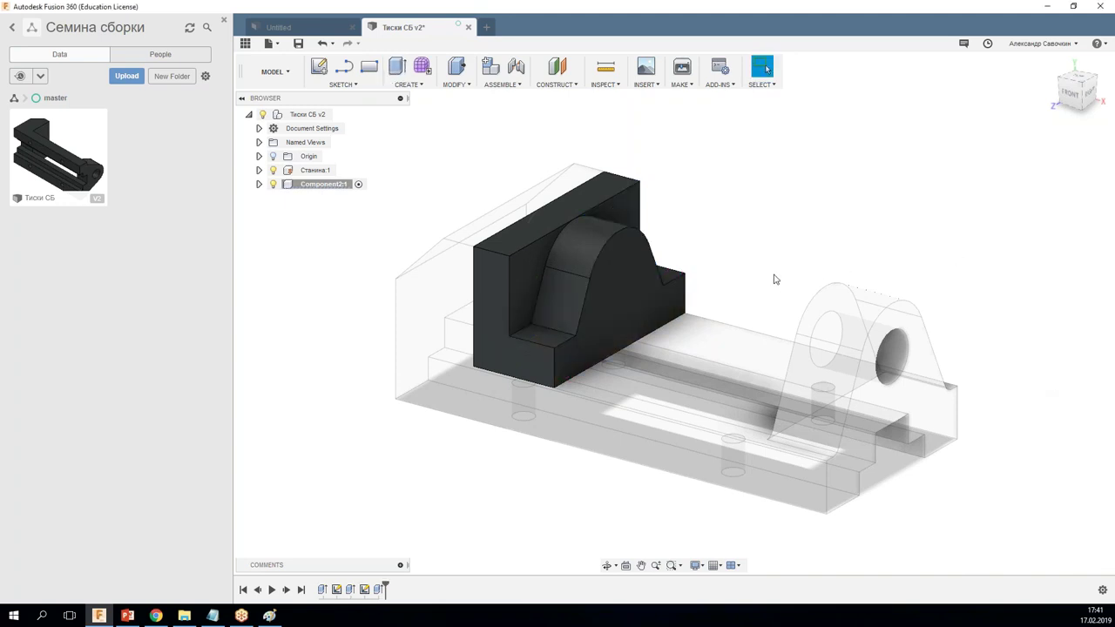
Step: Start a new sketch on the arched boss's side face
{"action": "mouse_move", "coordinate": [758, 287]}
{"action": "middle_mouse_down", "text": "shift"}
{"action": "mouse_move", "coordinate": [713, 277]}
{"action": "mouse_move", "coordinate": [750, 148]}
{"action": "middle_mouse_up", "text": "shift"}
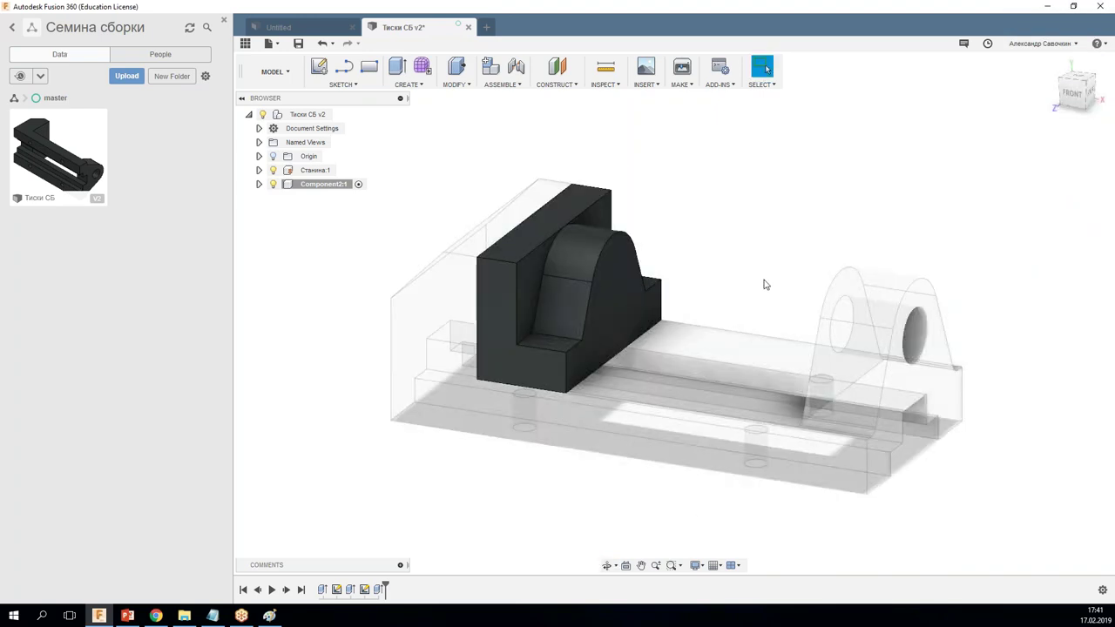
{"action": "middle_click_drag", "start_coordinate": [907, 331], "coordinate": [880, 323], "text": "shift"}
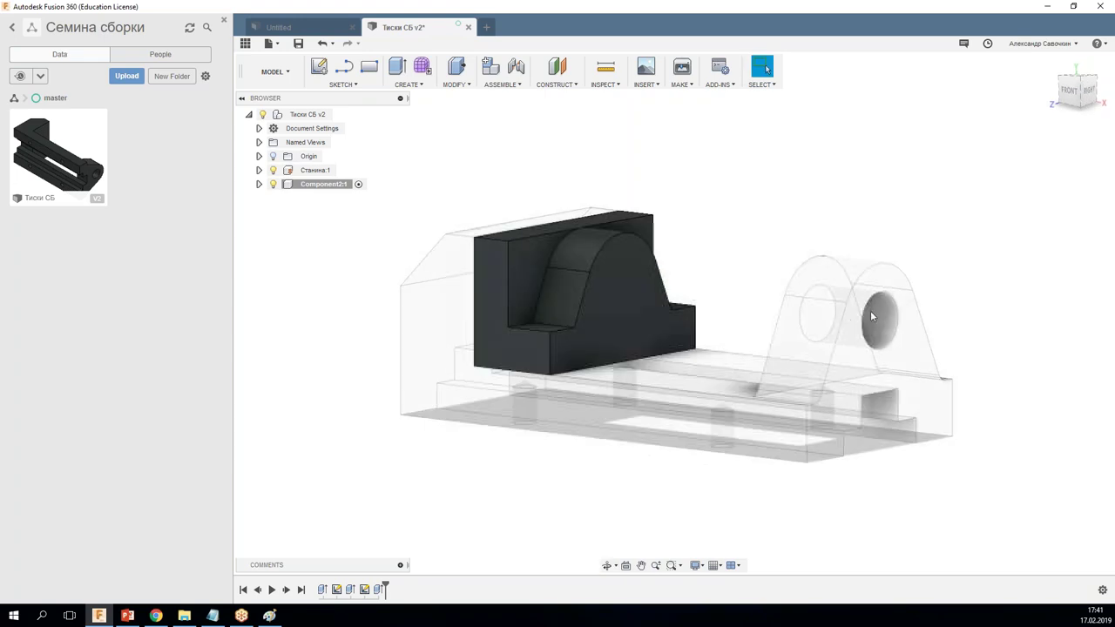
{"action": "right_click", "coordinate": [625, 278]}
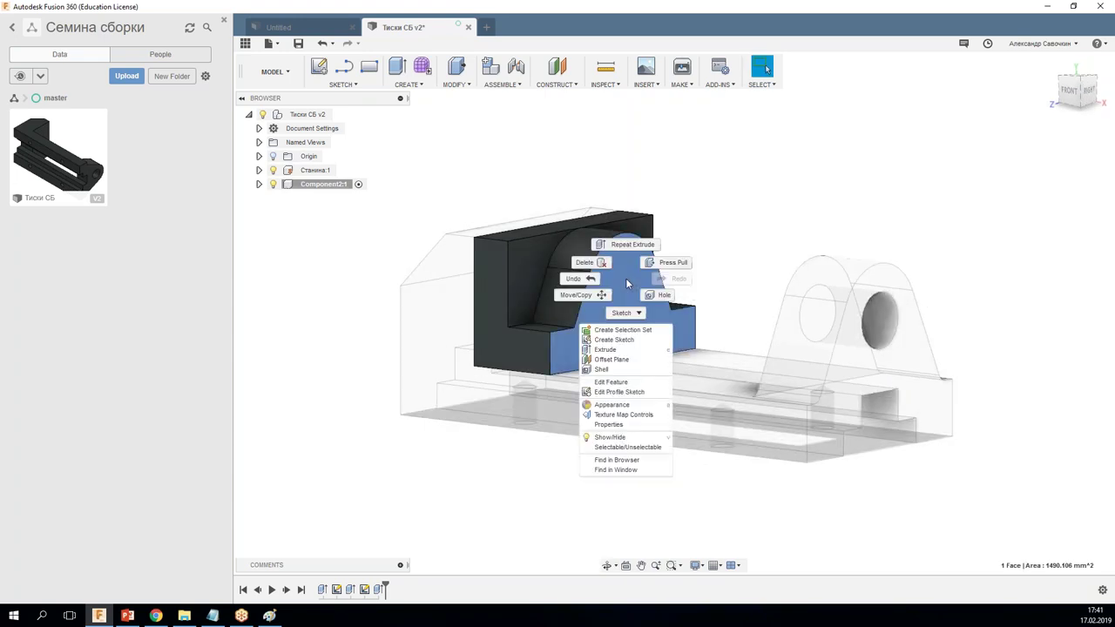
{"action": "left_click", "coordinate": [614, 340]}
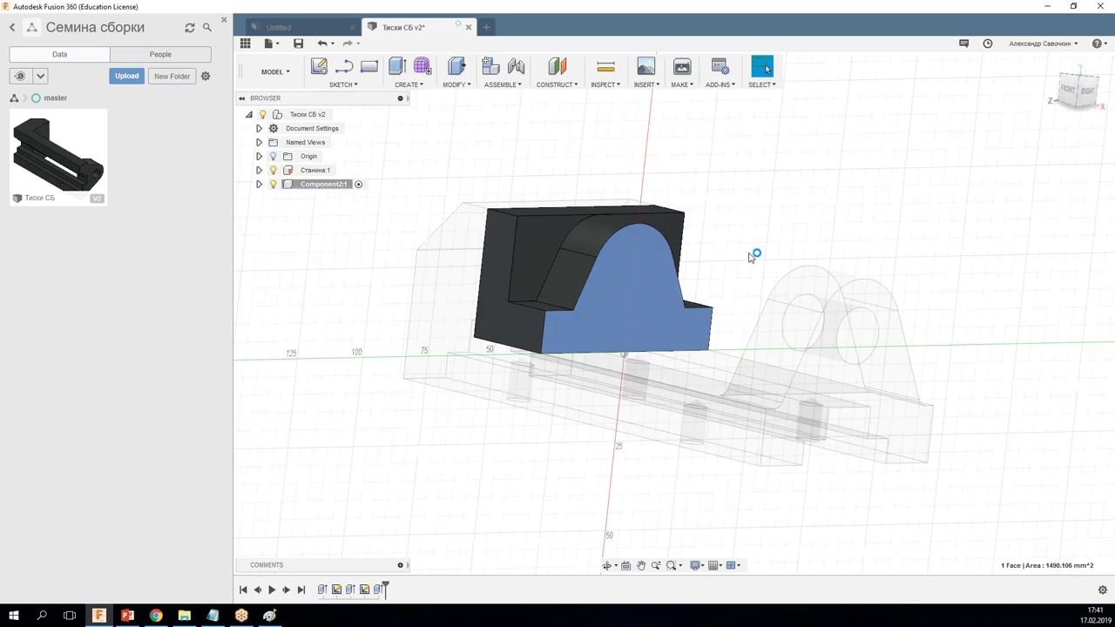
Step: Project the 8 mm radius circular edge into the new sketch
{"action": "right_click", "coordinate": [855, 216]}
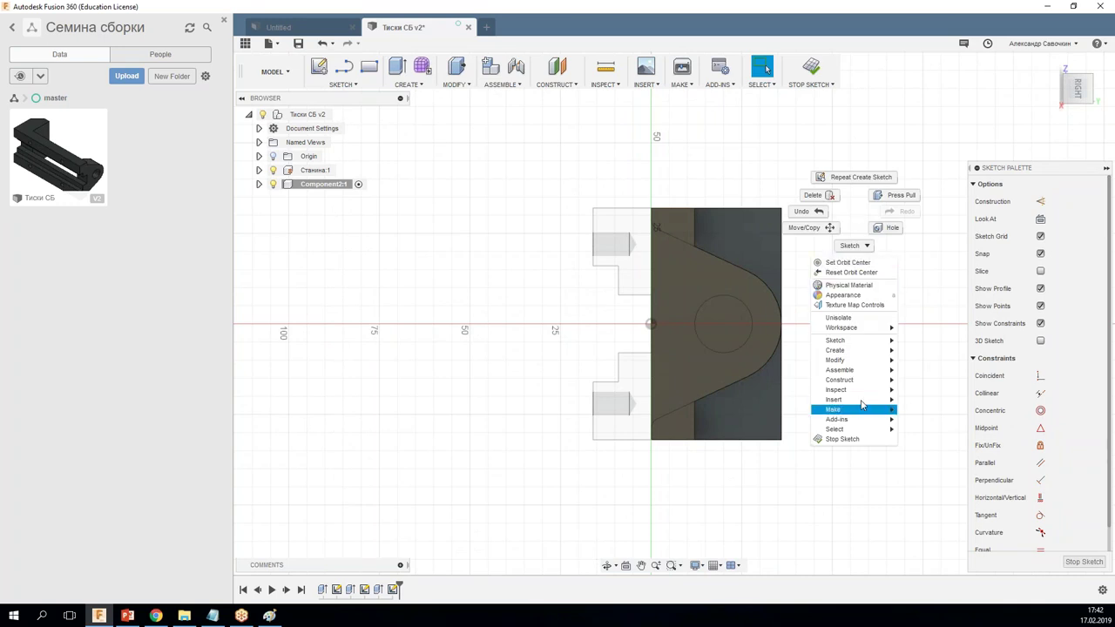
{"action": "mouse_move", "coordinate": [852, 340]}
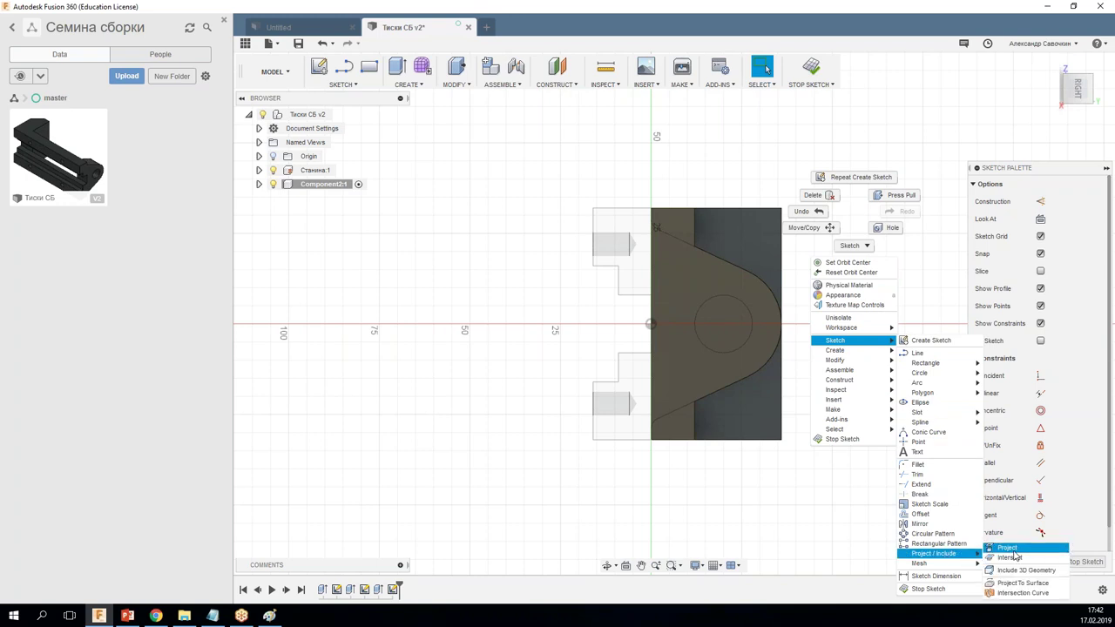
{"action": "mouse_move", "coordinate": [933, 554]}
{"action": "left_click", "coordinate": [1013, 554]}
{"action": "left_click", "coordinate": [734, 295]}
{"action": "mouse_move", "coordinate": [670, 343]}
{"action": "middle_mouse_down", "text": "shift"}
{"action": "mouse_move", "coordinate": [754, 283]}
{"action": "mouse_move", "coordinate": [697, 174]}
{"action": "mouse_move", "coordinate": [709, 186]}
{"action": "middle_mouse_up", "text": "shift"}
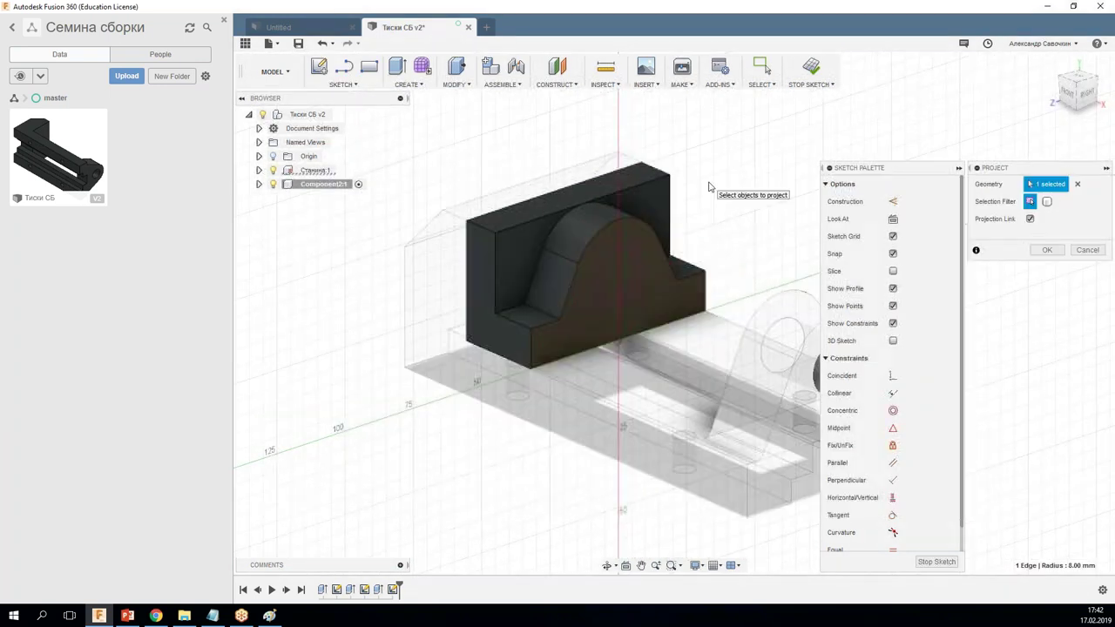
{"action": "left_click", "coordinate": [1046, 250]}
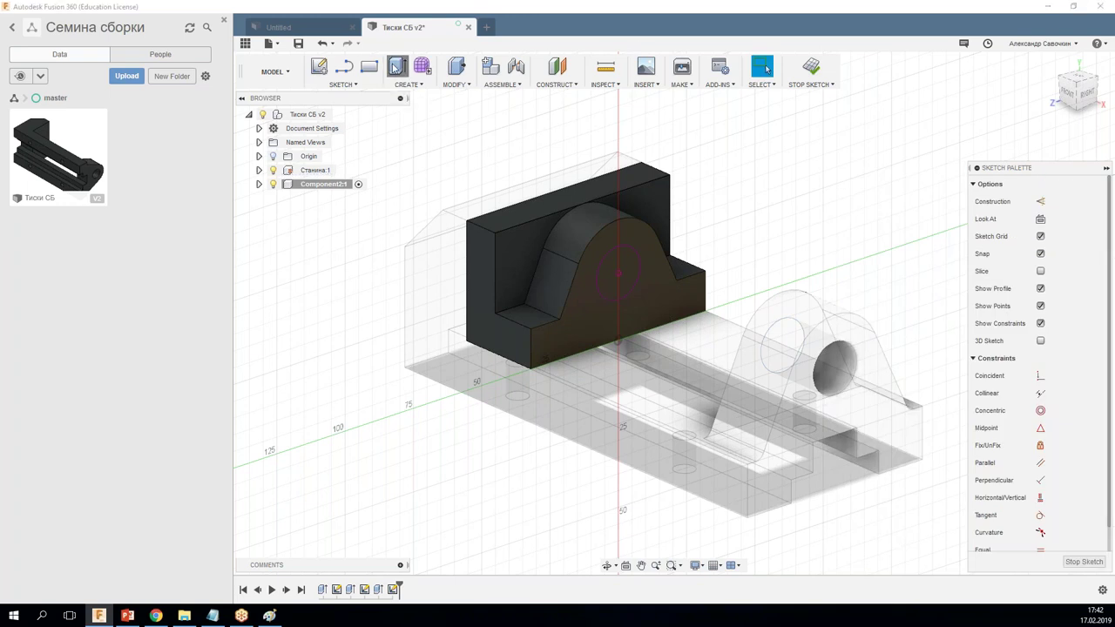
Step: Cut the projected circle 22 mm deep, one side, through the arched boss
{"action": "left_click", "coordinate": [397, 68]}
{"action": "left_click", "coordinate": [622, 264]}
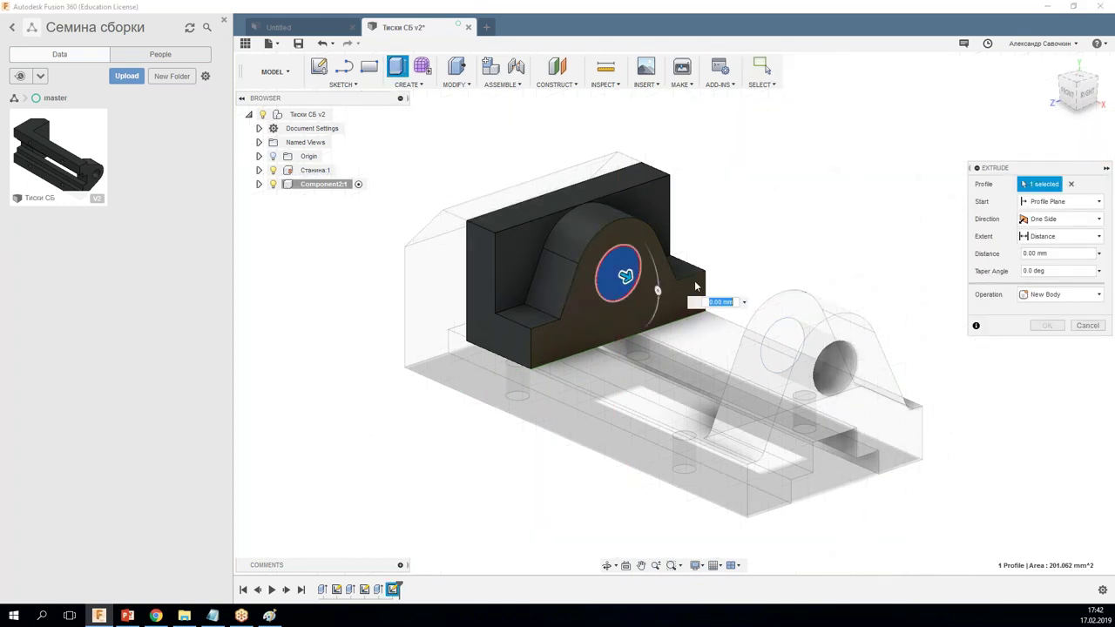
{"action": "left_click_drag", "start_coordinate": [625, 276], "coordinate": [608, 267]}
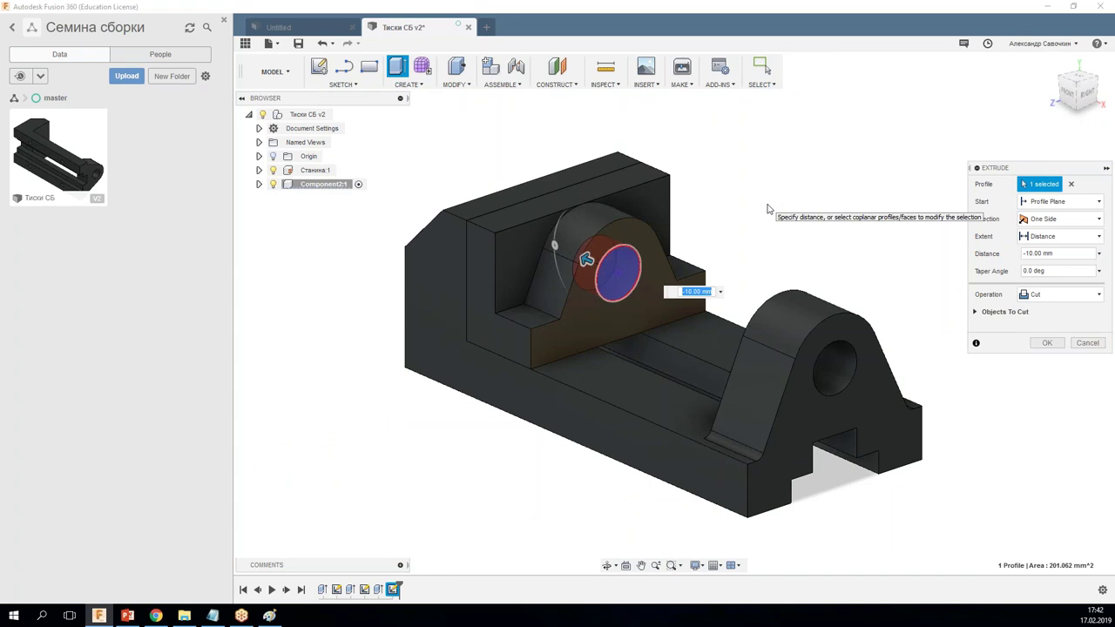
{"action": "type", "text": "22"}
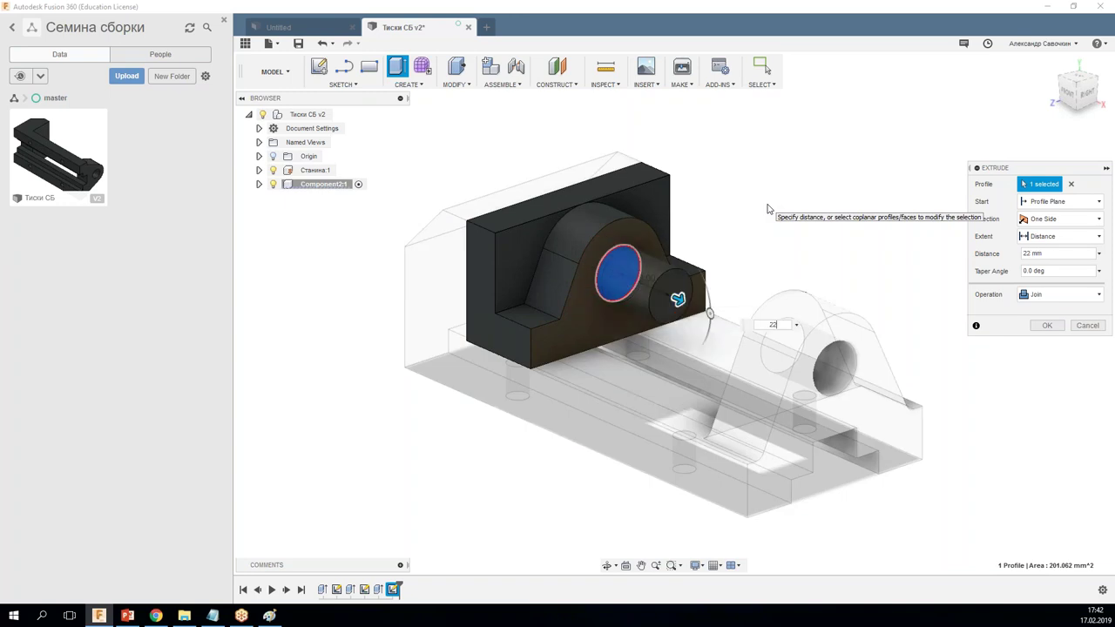
{"action": "left_click", "coordinate": [1077, 220]}
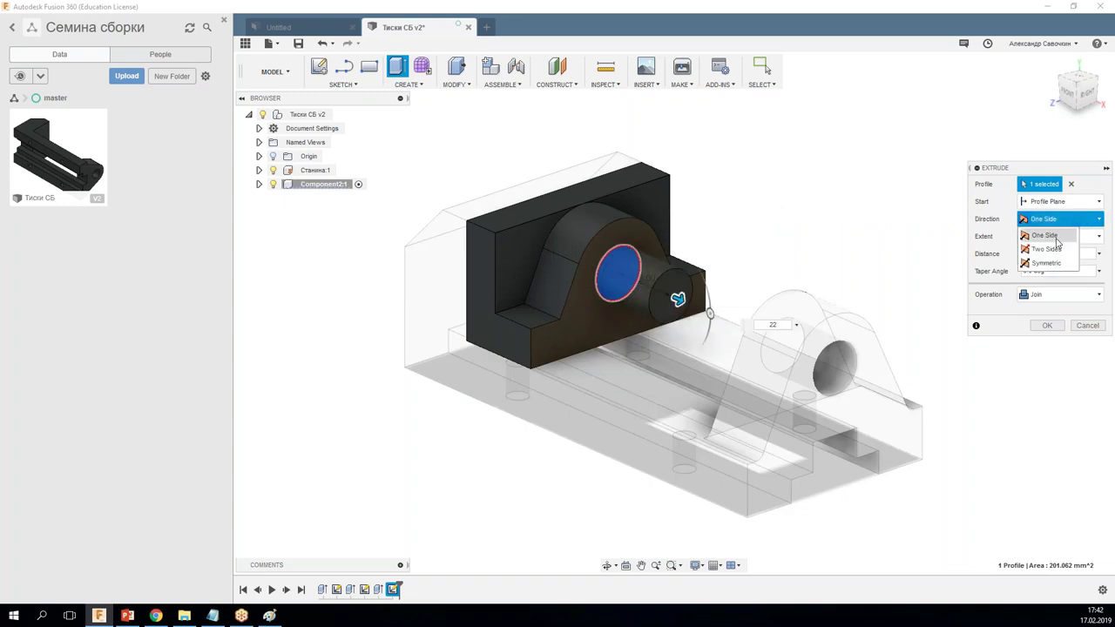
{"action": "left_click", "coordinate": [1048, 235]}
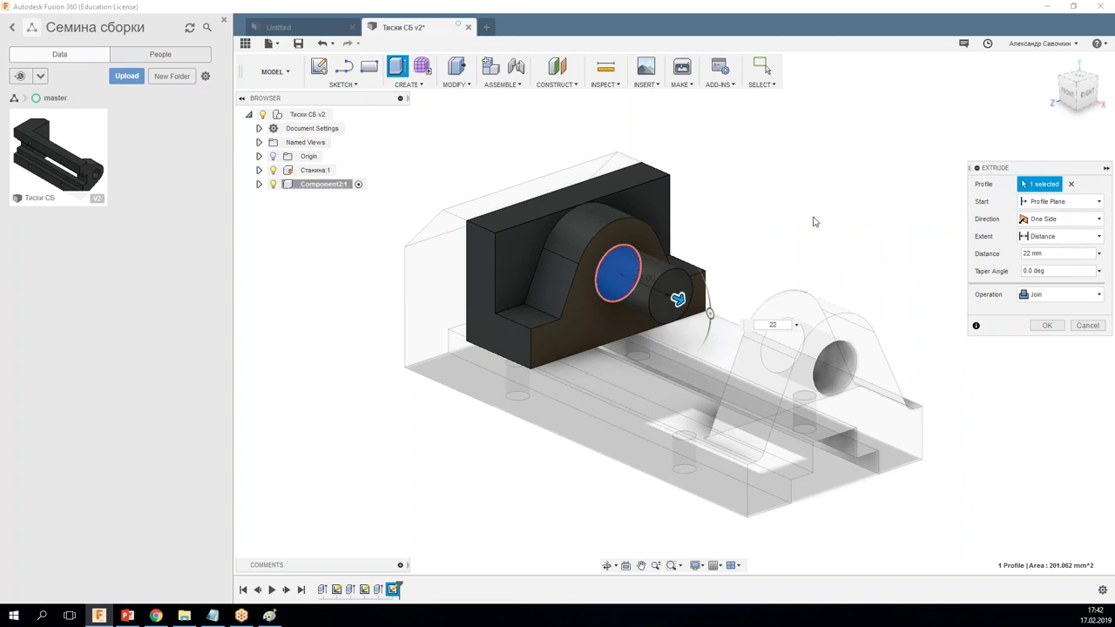
{"action": "left_click_drag", "start_coordinate": [695, 305], "coordinate": [591, 271]}
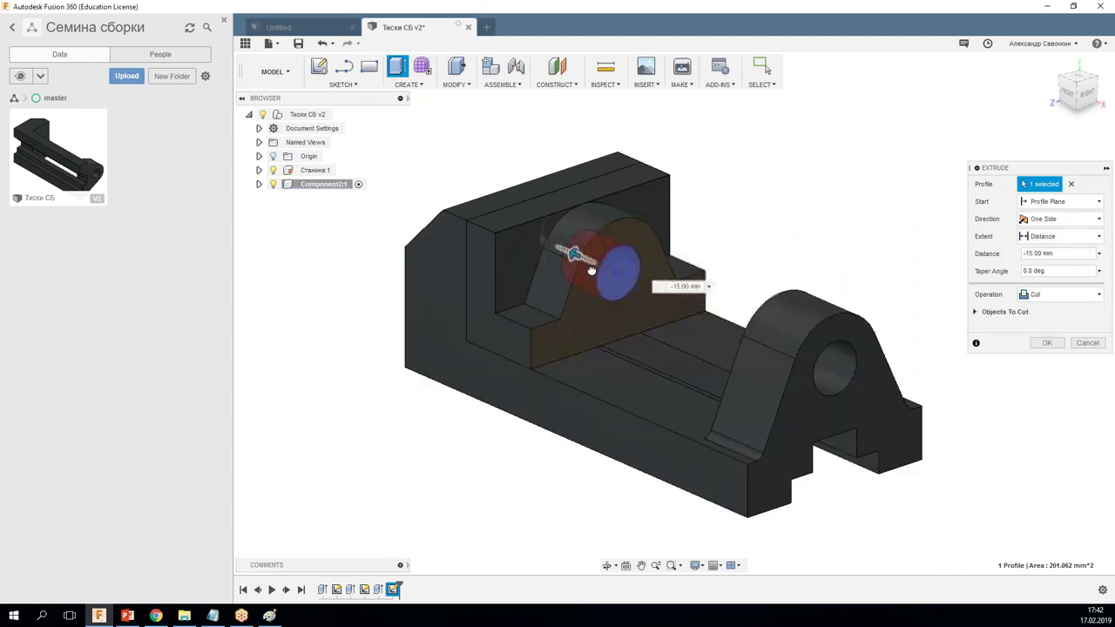
{"action": "left_click_drag", "start_coordinate": [1065, 254], "coordinate": [1031, 254]}
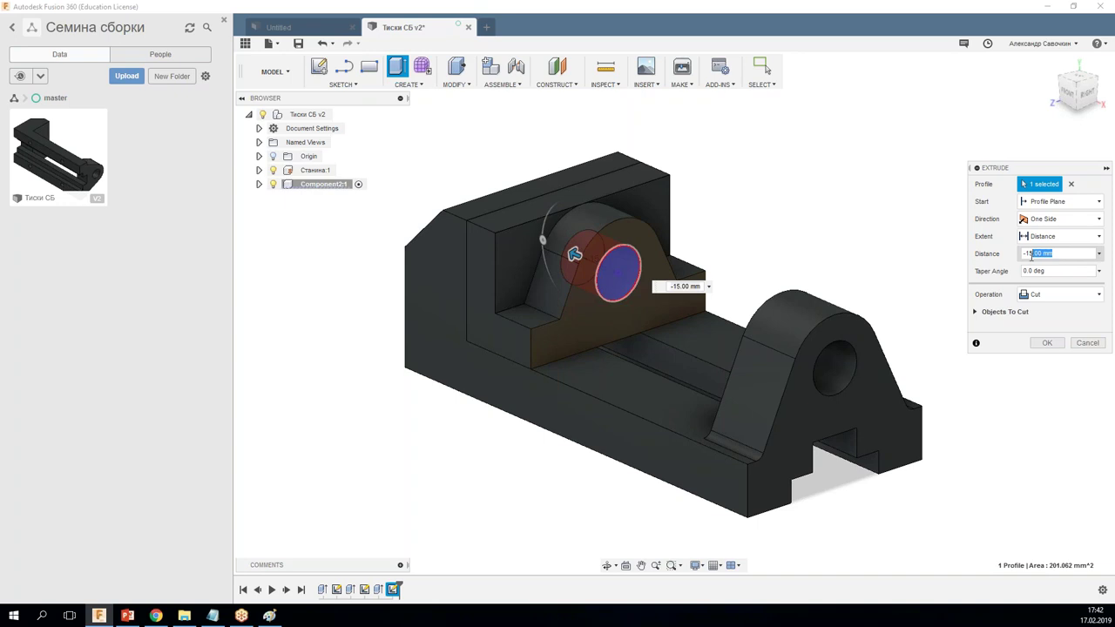
{"action": "type", "text": "22"}
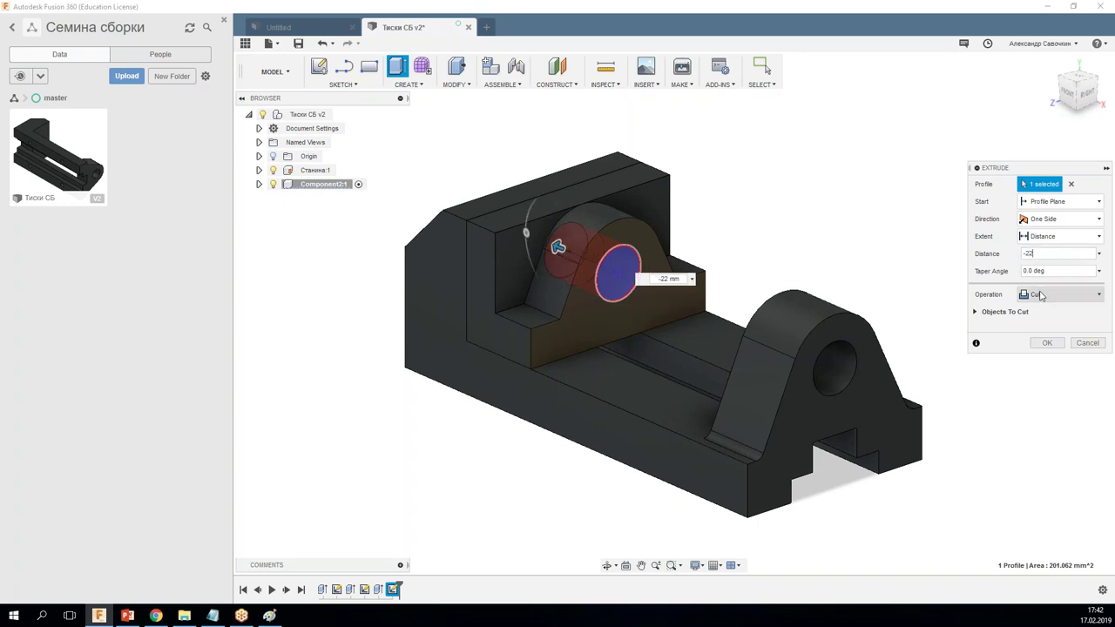
{"action": "left_click", "coordinate": [1047, 343]}
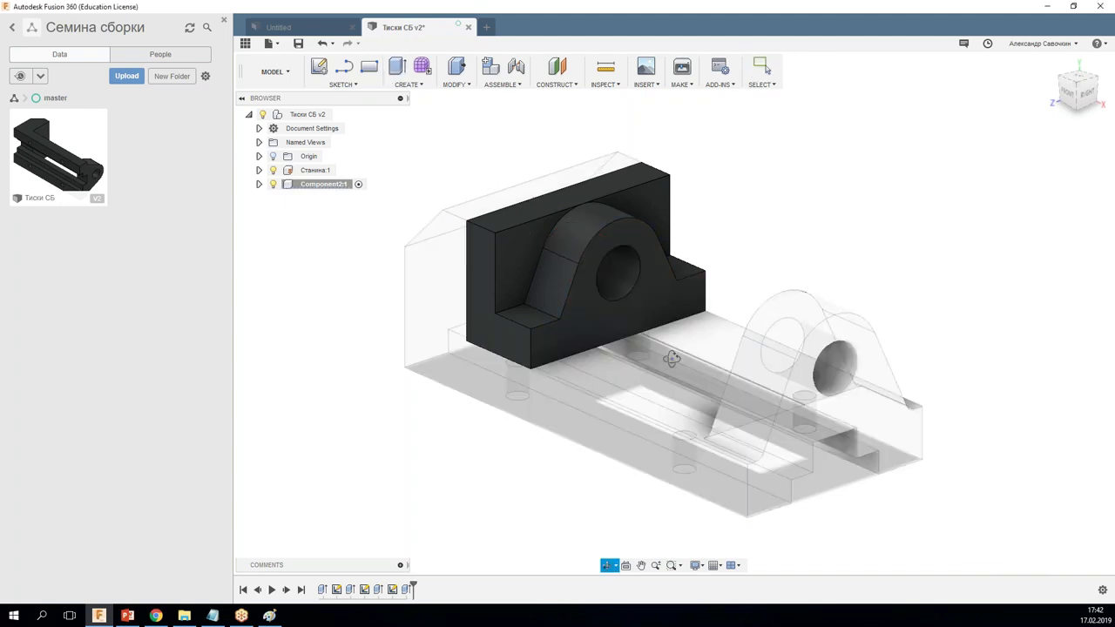
Step: Fillet the eight edges where the boss meets the jaw block with a 5 mm radius
{"action": "middle_click_drag", "start_coordinate": [804, 321], "coordinate": [653, 358], "text": "shift"}
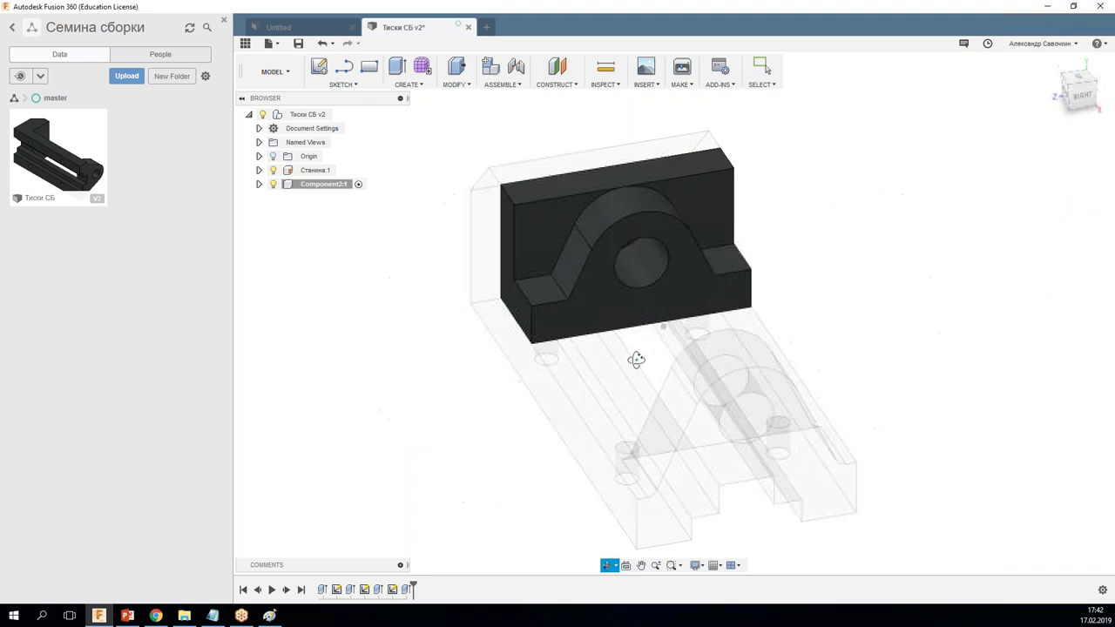
{"action": "middle_click_drag", "start_coordinate": [654, 358], "coordinate": [661, 260], "text": "shift"}
{"action": "left_click", "coordinate": [515, 289]}
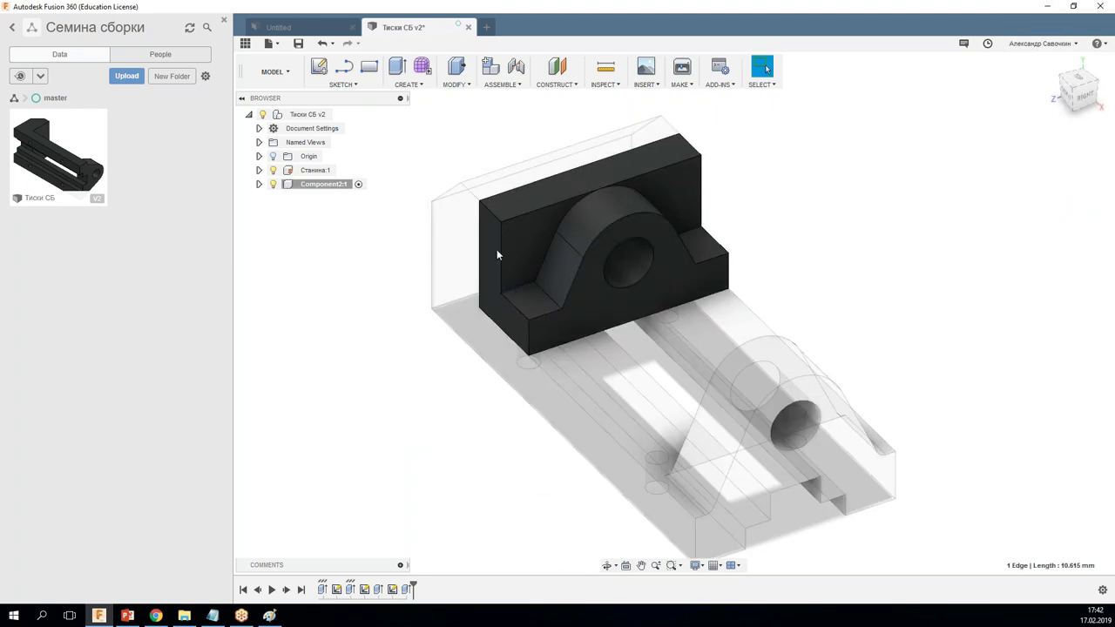
{"action": "left_click", "coordinate": [455, 84]}
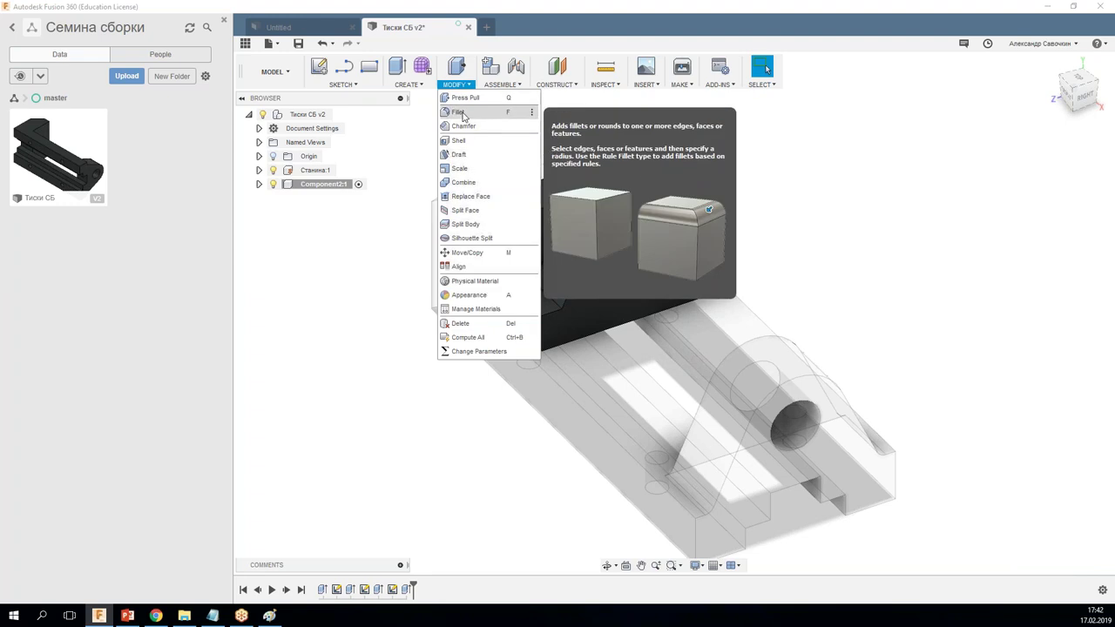
{"action": "left_click", "coordinate": [460, 112]}
{"action": "left_click", "coordinate": [529, 279]}
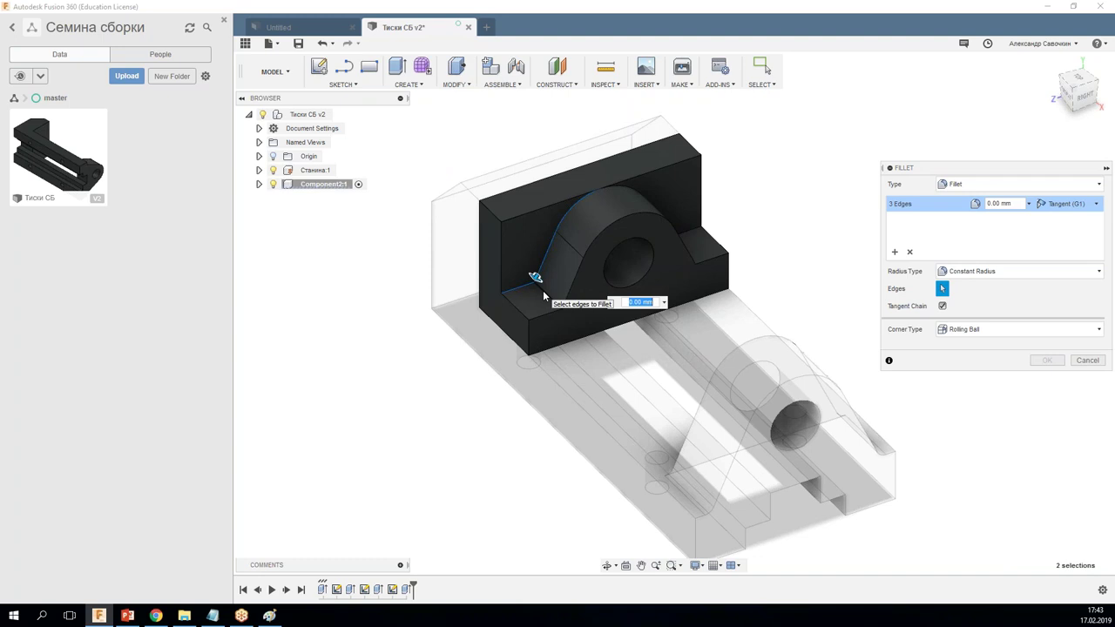
{"action": "left_click", "coordinate": [544, 298]}
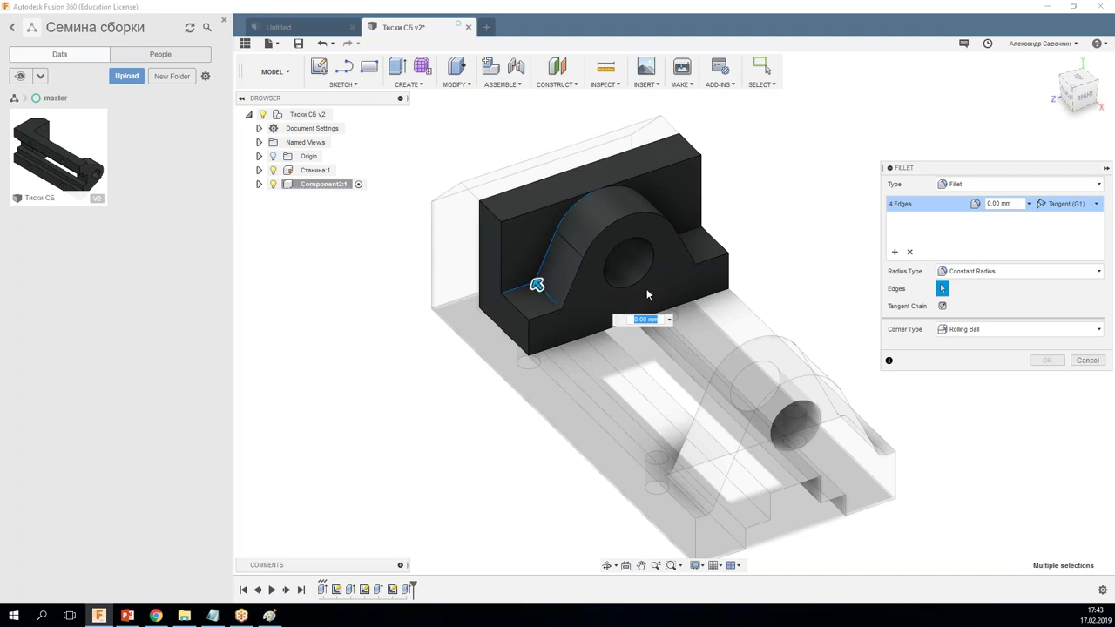
{"action": "middle_click_drag", "start_coordinate": [647, 289], "coordinate": [763, 352], "text": "shift"}
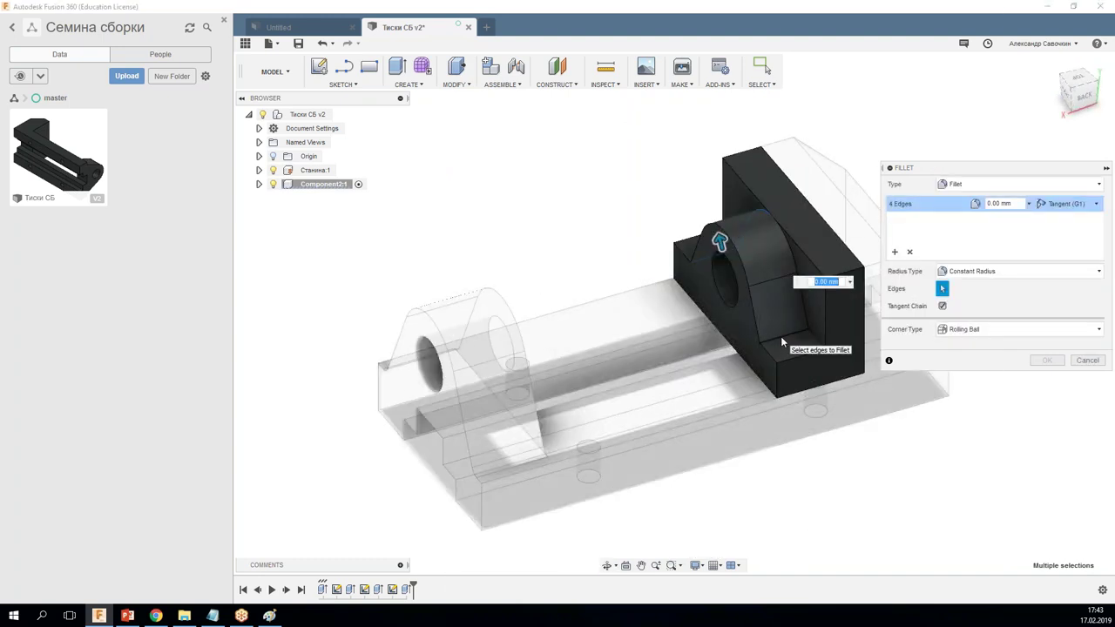
{"action": "left_click", "coordinate": [781, 337]}
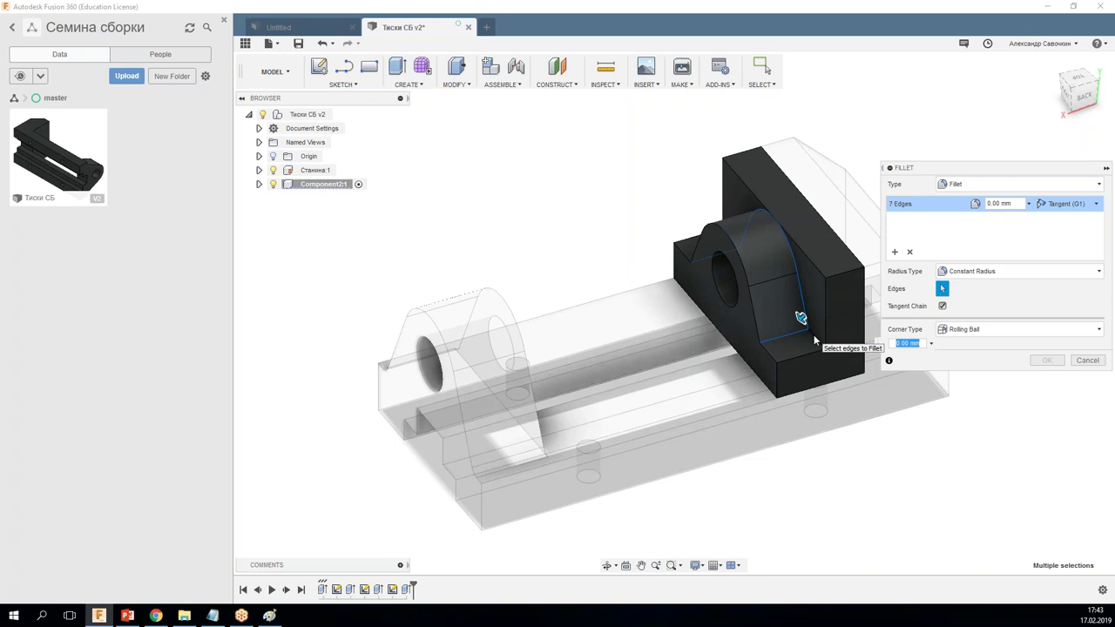
{"action": "left_click", "coordinate": [814, 334]}
{"action": "type", "text": "5"}
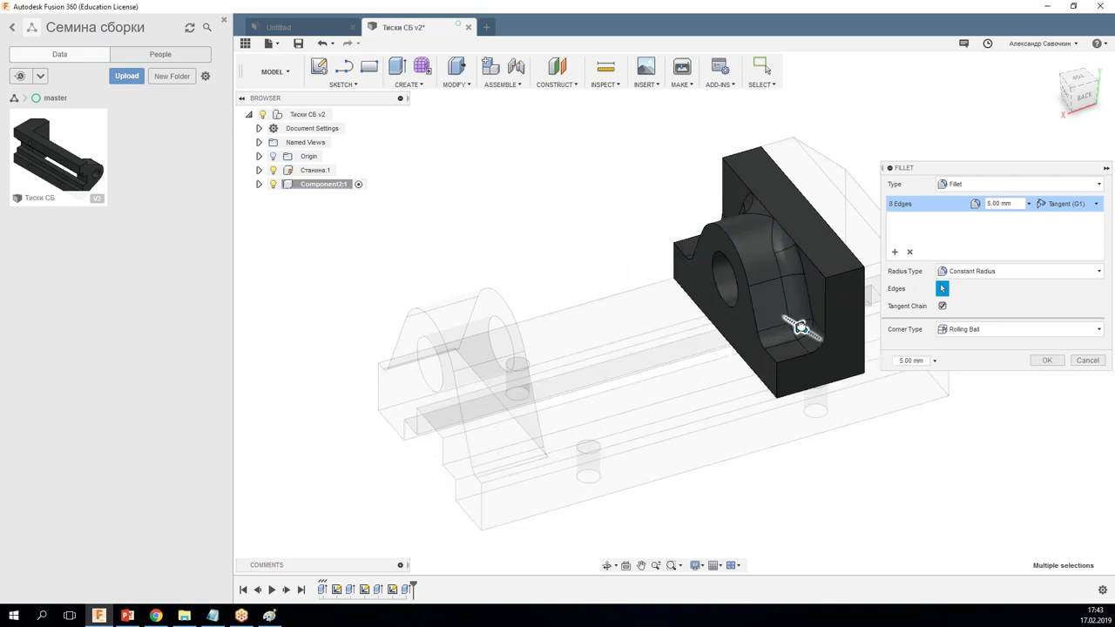
{"action": "mouse_move", "coordinate": [800, 327]}
{"action": "middle_mouse_down", "text": "shift"}
{"action": "mouse_move", "coordinate": [653, 248]}
{"action": "mouse_move", "coordinate": [671, 262]}
{"action": "middle_mouse_up", "text": "shift"}
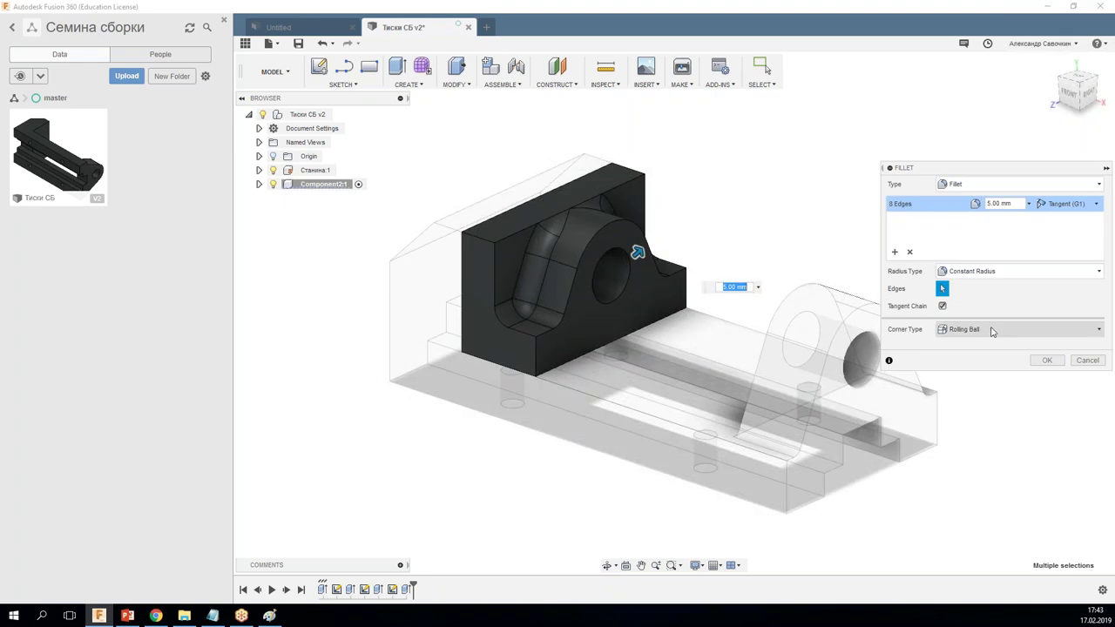
{"action": "left_click", "coordinate": [1049, 364]}
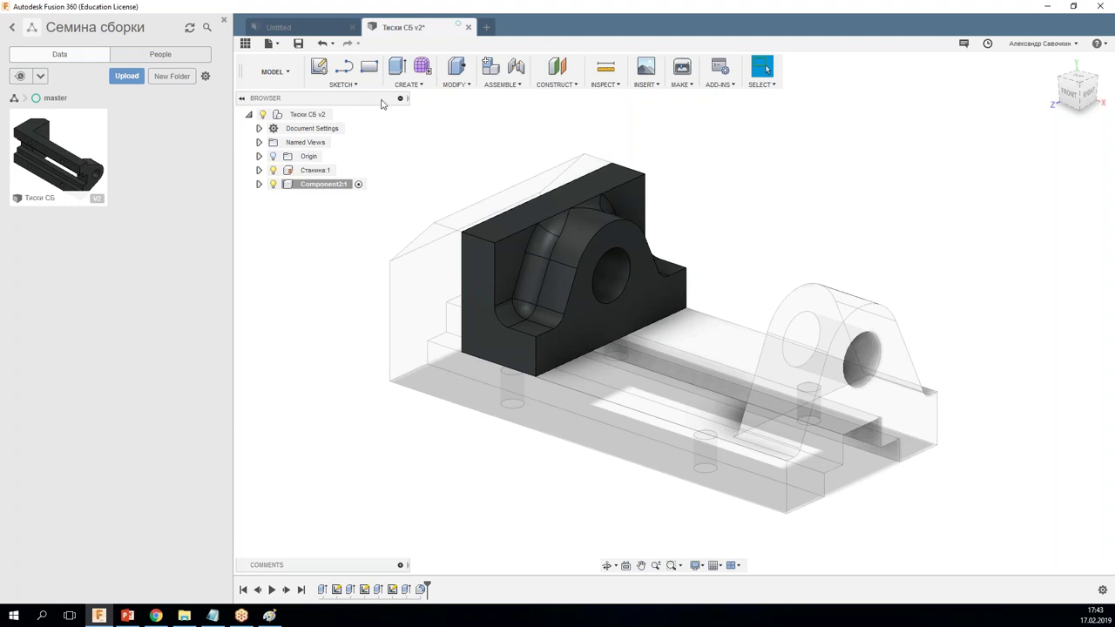
Step: Activate the top-level Тиски СБ v2 assembly and slide the movable jaw along the base rail
{"action": "left_click", "coordinate": [296, 117]}
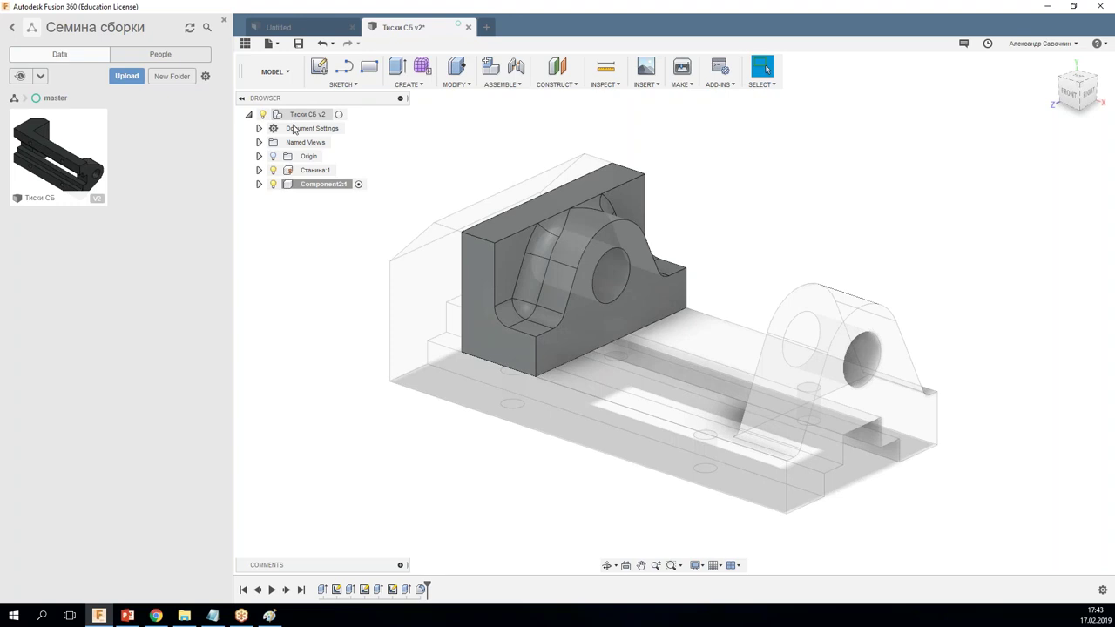
{"action": "left_click", "coordinate": [312, 185]}
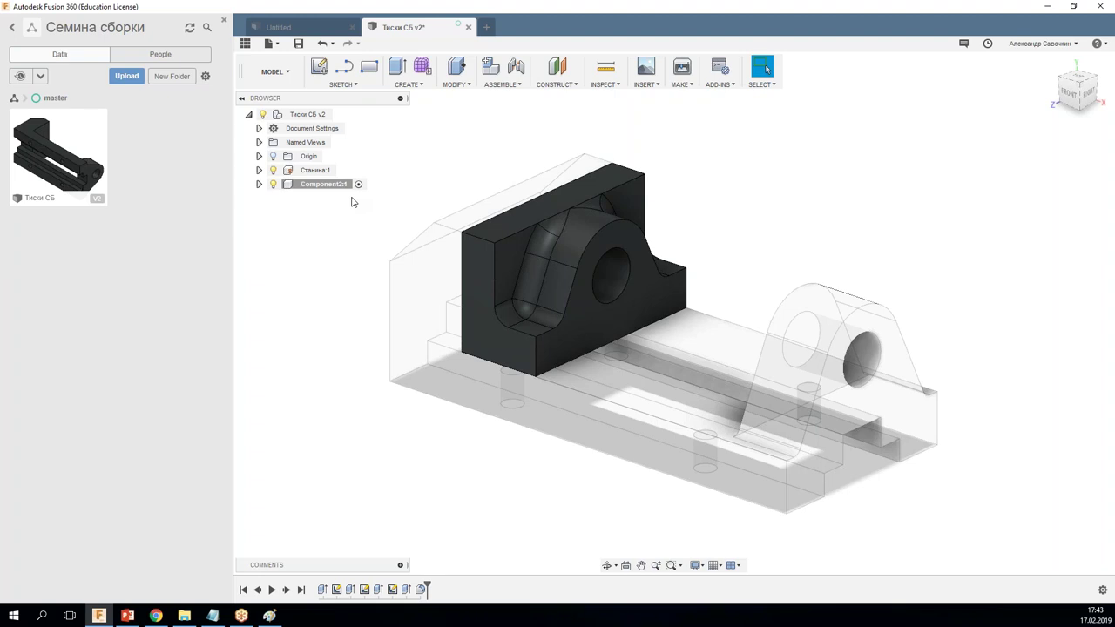
{"action": "mouse_move", "coordinate": [339, 114]}
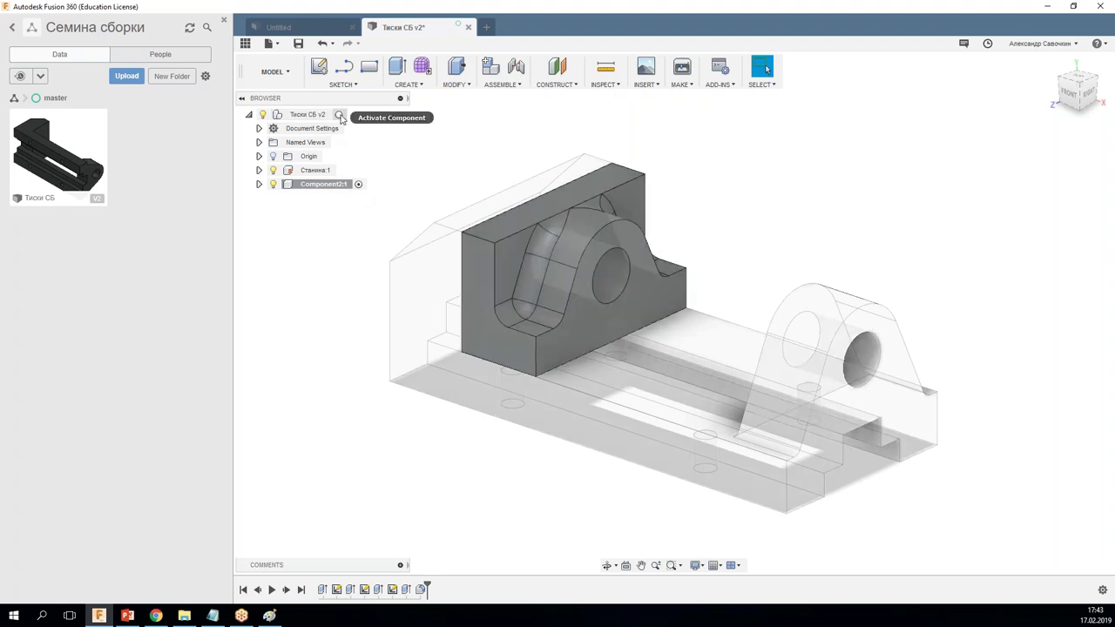
{"action": "left_click", "coordinate": [340, 115]}
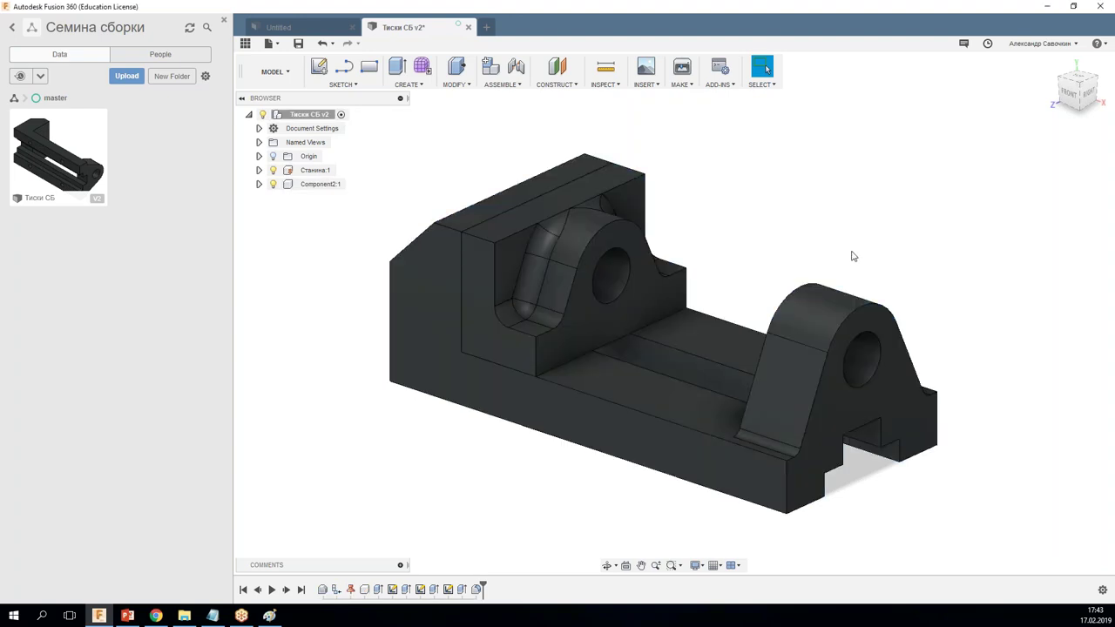
{"action": "mouse_move", "coordinate": [853, 256]}
{"action": "middle_mouse_down", "text": "shift"}
{"action": "mouse_move", "coordinate": [714, 267]}
{"action": "mouse_move", "coordinate": [869, 254]}
{"action": "middle_mouse_up", "text": "shift"}
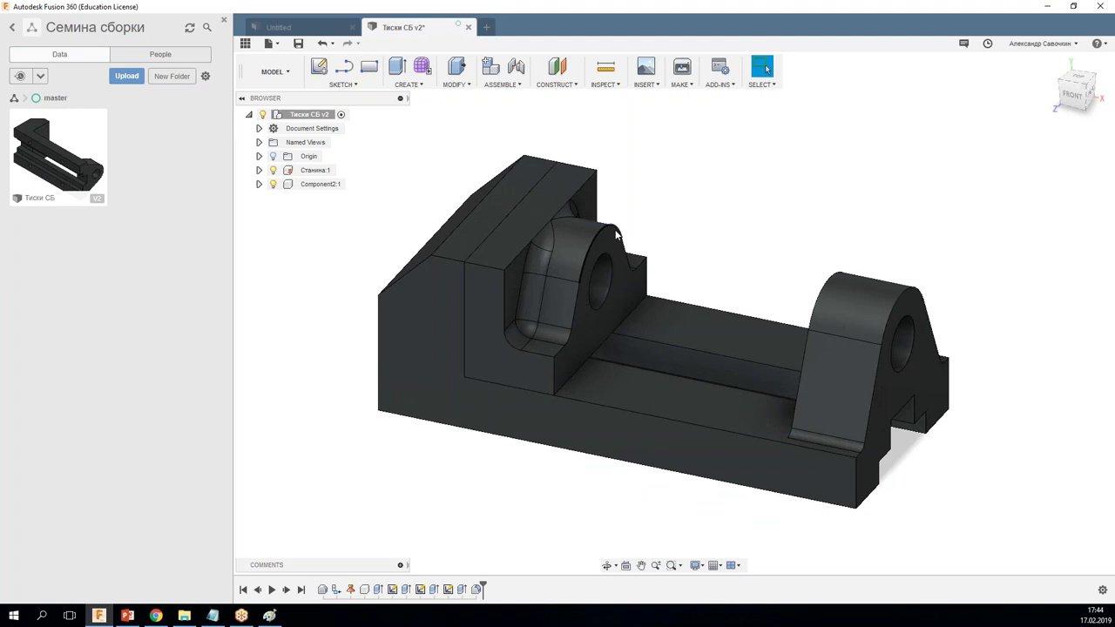
{"action": "left_click", "coordinate": [583, 236]}
{"action": "mouse_move", "coordinate": [763, 185]}
{"action": "left_mouse_down"}
{"action": "mouse_move", "coordinate": [787, 165]}
{"action": "mouse_move", "coordinate": [692, 142]}
{"action": "mouse_move", "coordinate": [632, 109]}
{"action": "mouse_move", "coordinate": [584, 196]}
{"action": "mouse_move", "coordinate": [742, 204]}
{"action": "left_mouse_up"}
{"action": "middle_click_drag", "start_coordinate": [741, 204], "coordinate": [728, 205], "text": "shift"}
{"action": "left_click", "coordinate": [764, 68]}
Step: Annotate the jaw's back-and-forth motion with an arrow, then bring up the Paint axes sketch
{"action": "mouse_move", "coordinate": [650, 154]}
{"action": "left_mouse_down"}
{"action": "mouse_move", "coordinate": [776, 191]}
{"action": "mouse_move", "coordinate": [758, 194]}
{"action": "left_mouse_up"}
{"action": "left_click_drag", "start_coordinate": [664, 168], "coordinate": [685, 158]}
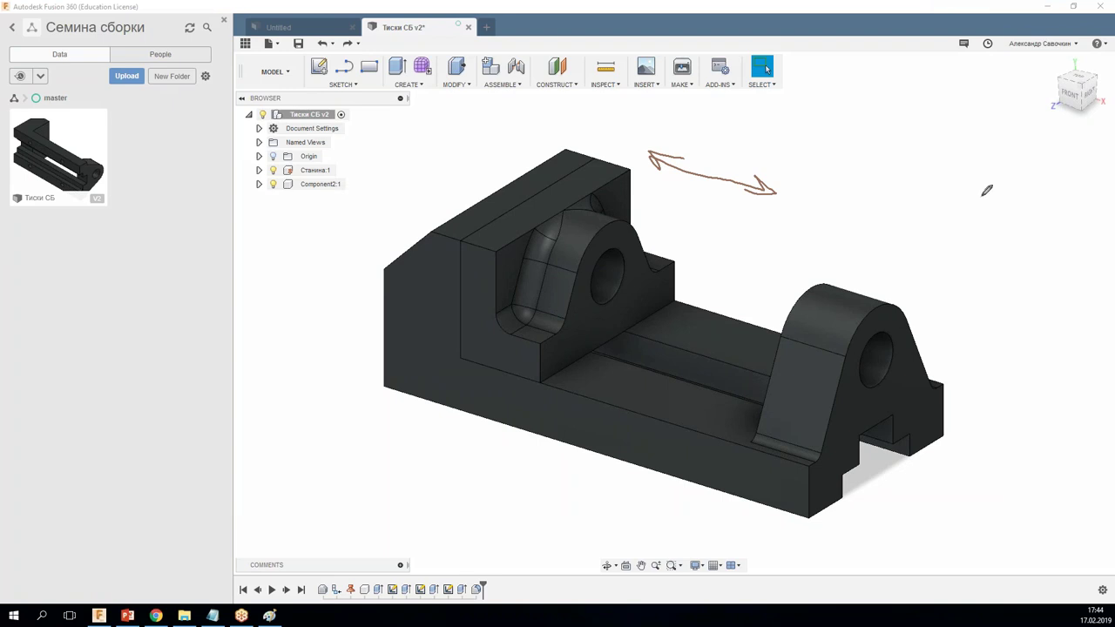
{"action": "key", "text": "Escape"}
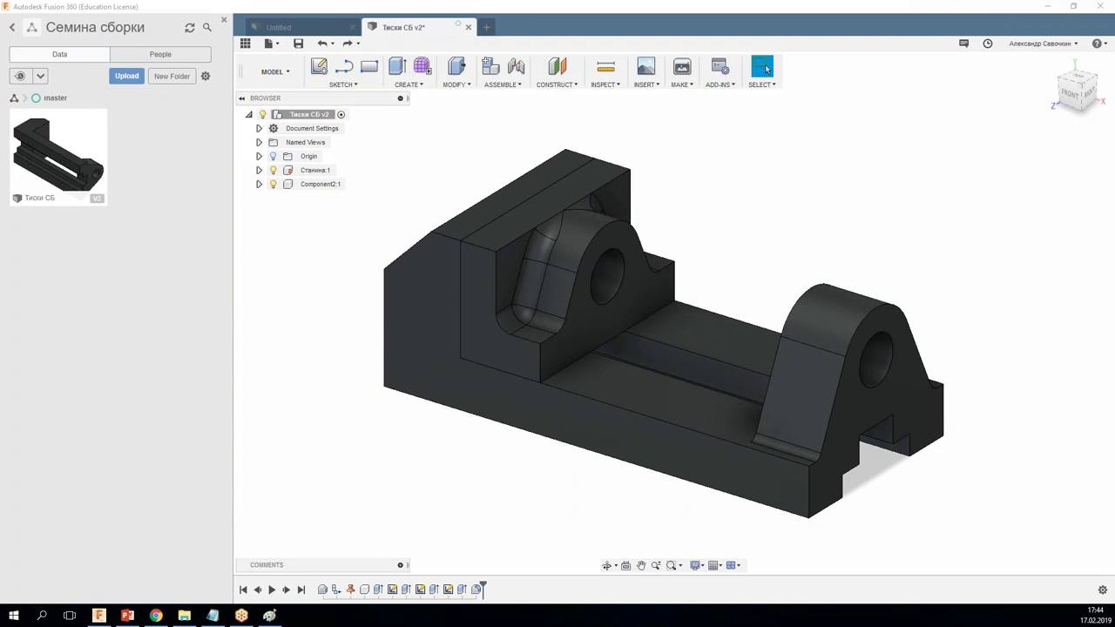
{"action": "key", "text": "alt+Tab"}
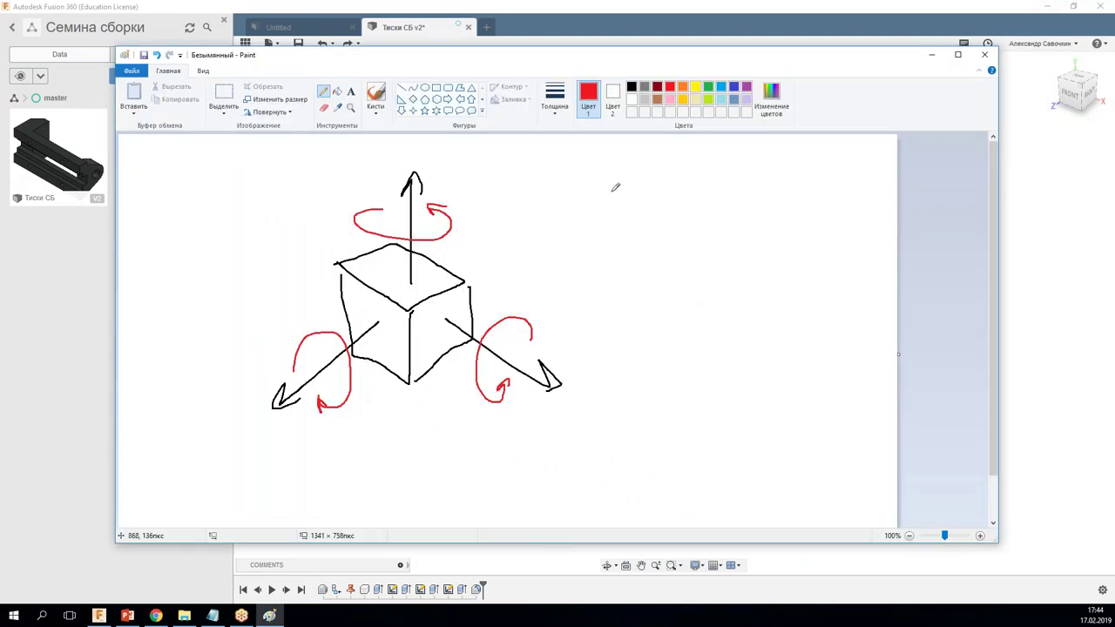
Step: Add the red text label 'Joint' at the upper right of the cube sketch in Paint
{"action": "left_click", "coordinate": [352, 93]}
{"action": "left_click", "coordinate": [587, 178]}
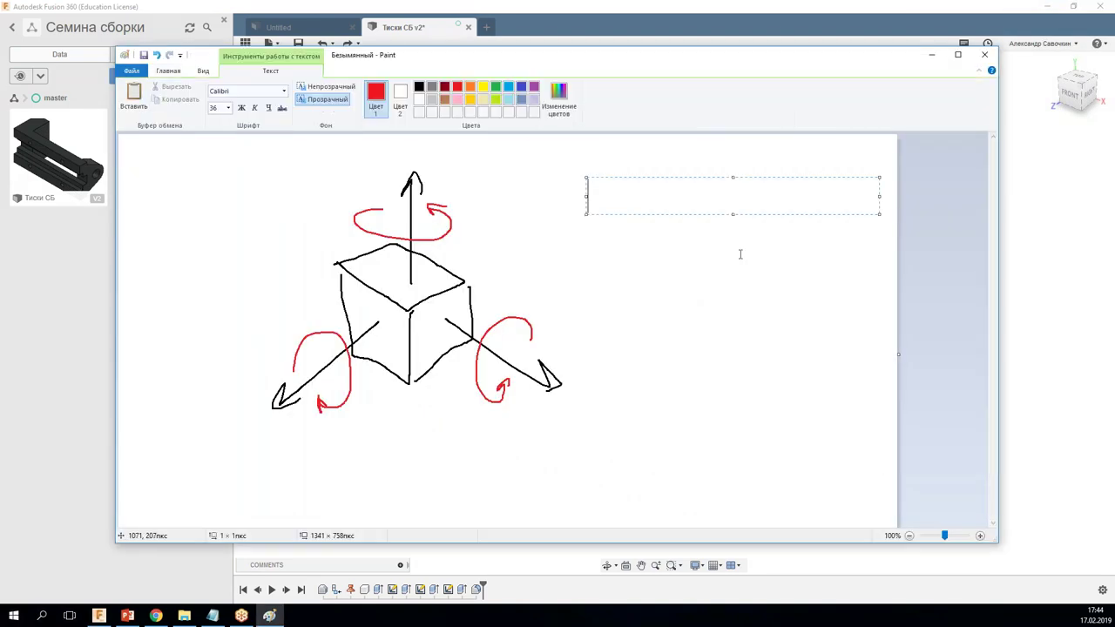
{"action": "type", "text": "Ощ"}
{"action": "key", "text": "BackSpace"}
{"action": "key", "text": "BackSpace"}
{"action": "type", "text": "Join"}
{"action": "type", "text": "t"}
{"action": "left_click", "coordinate": [701, 413]}
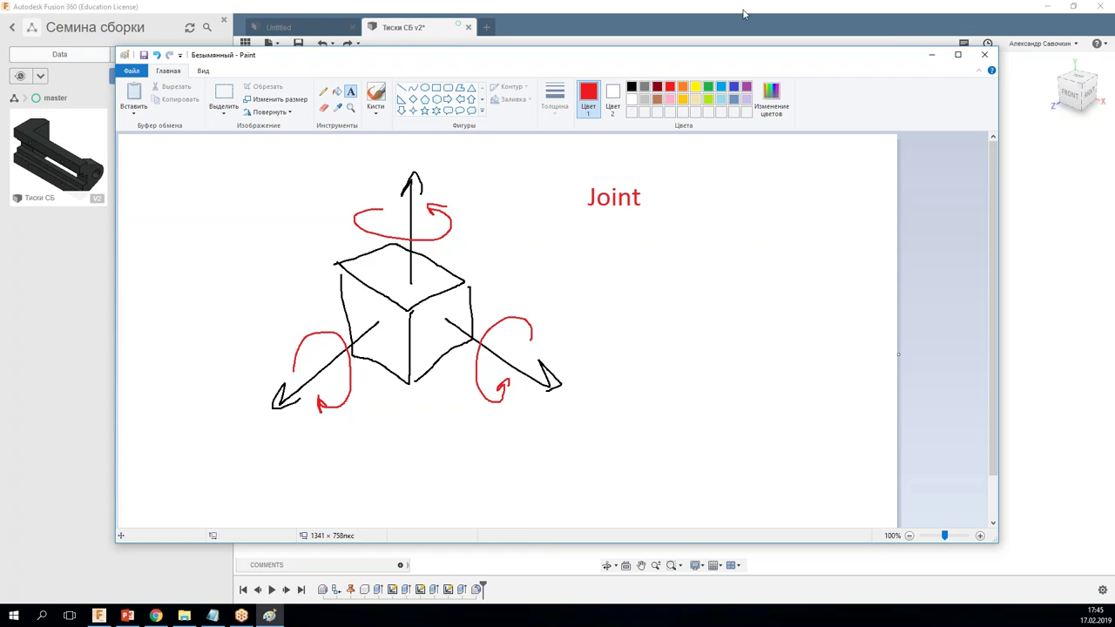
{"action": "key", "text": "alt+Tab"}
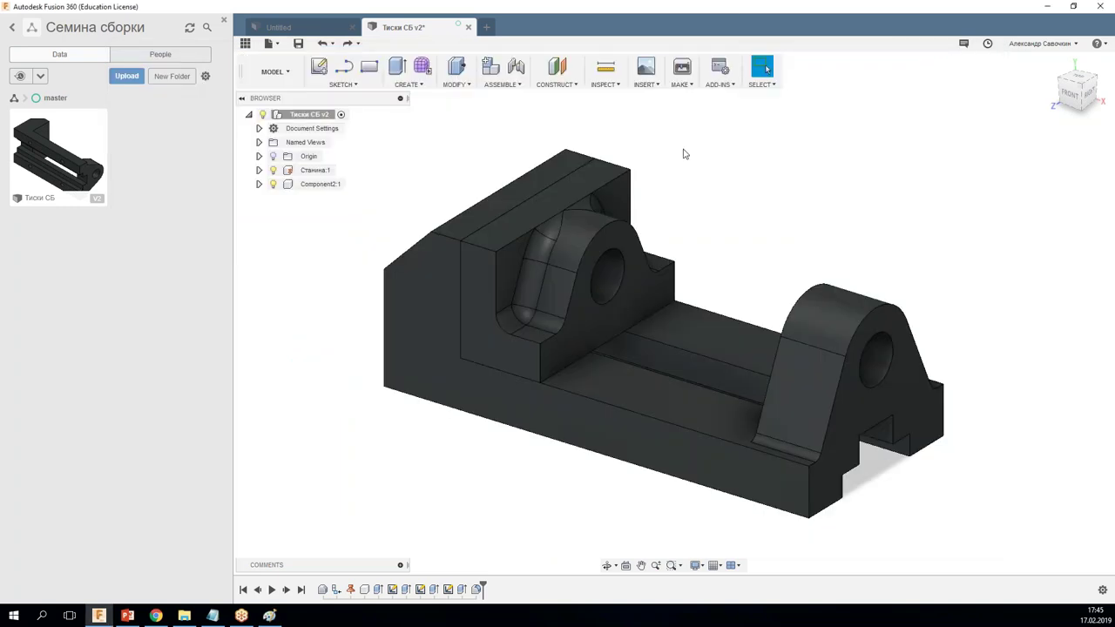
Step: Start a joint from the movable jaw's hole to the fixed jaw's hole
{"action": "mouse_move", "coordinate": [637, 131]}
{"action": "left_mouse_down"}
{"action": "mouse_move", "coordinate": [747, 159]}
{"action": "mouse_move", "coordinate": [729, 180]}
{"action": "left_mouse_up"}
{"action": "left_click_drag", "start_coordinate": [639, 156], "coordinate": [671, 132]}
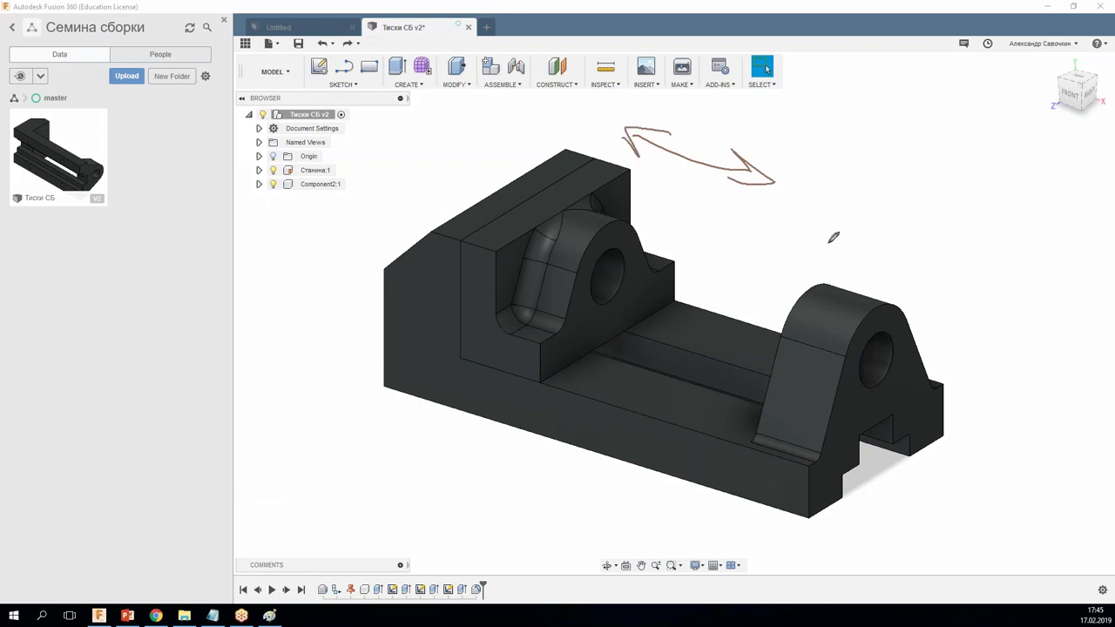
{"action": "left_click", "coordinate": [501, 84]}
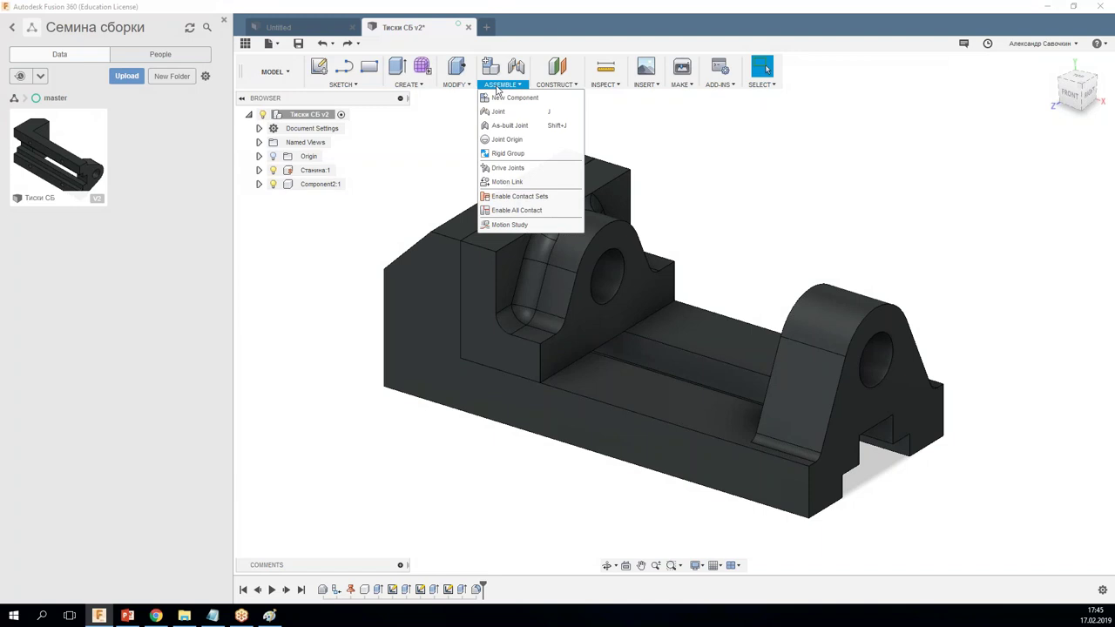
{"action": "left_click", "coordinate": [506, 113]}
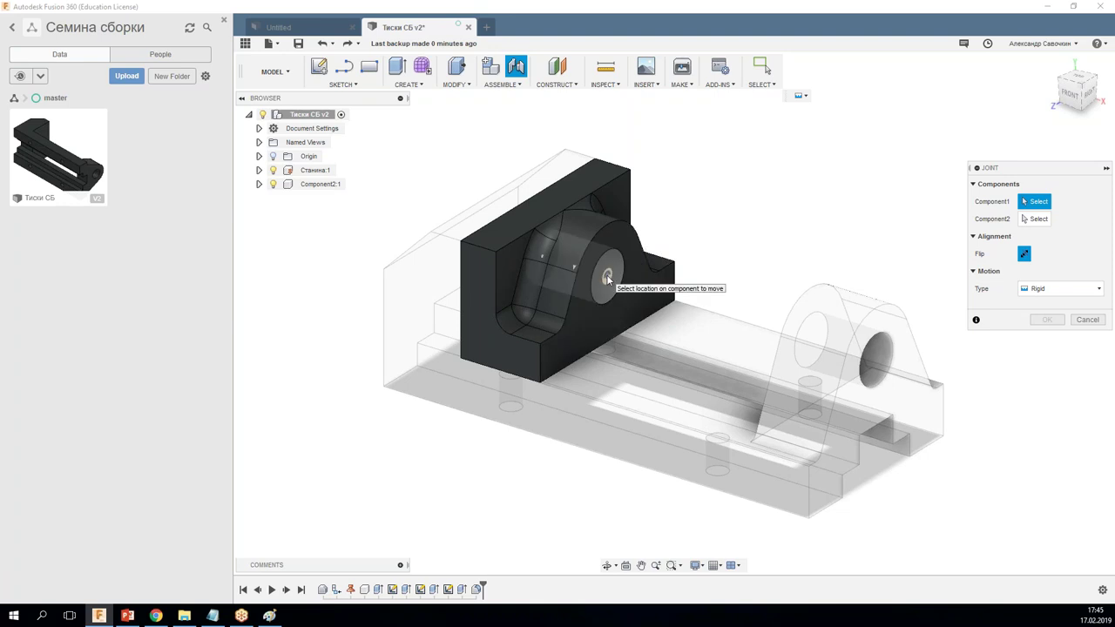
{"action": "left_click", "coordinate": [606, 274]}
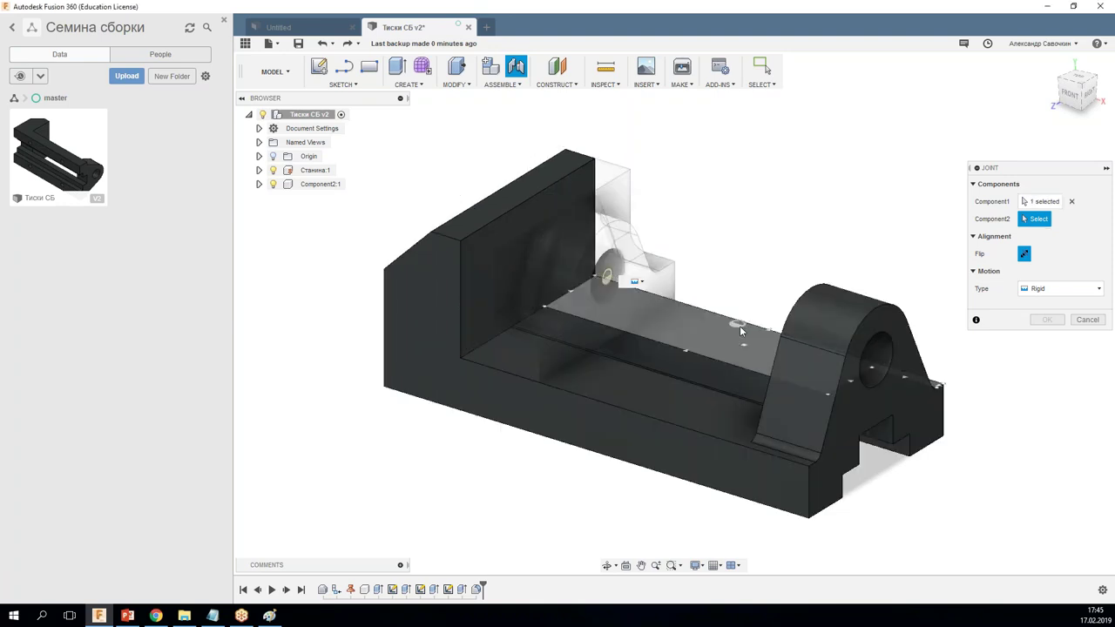
{"action": "middle_click_drag", "start_coordinate": [739, 326], "coordinate": [795, 252], "text": "shift"}
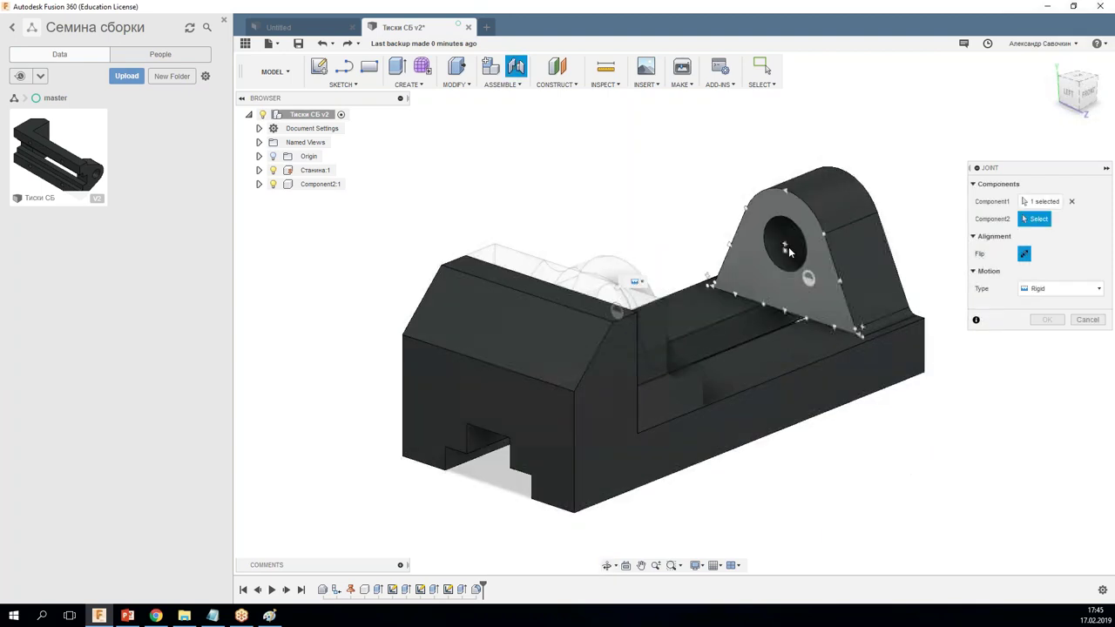
{"action": "left_click", "coordinate": [788, 246]}
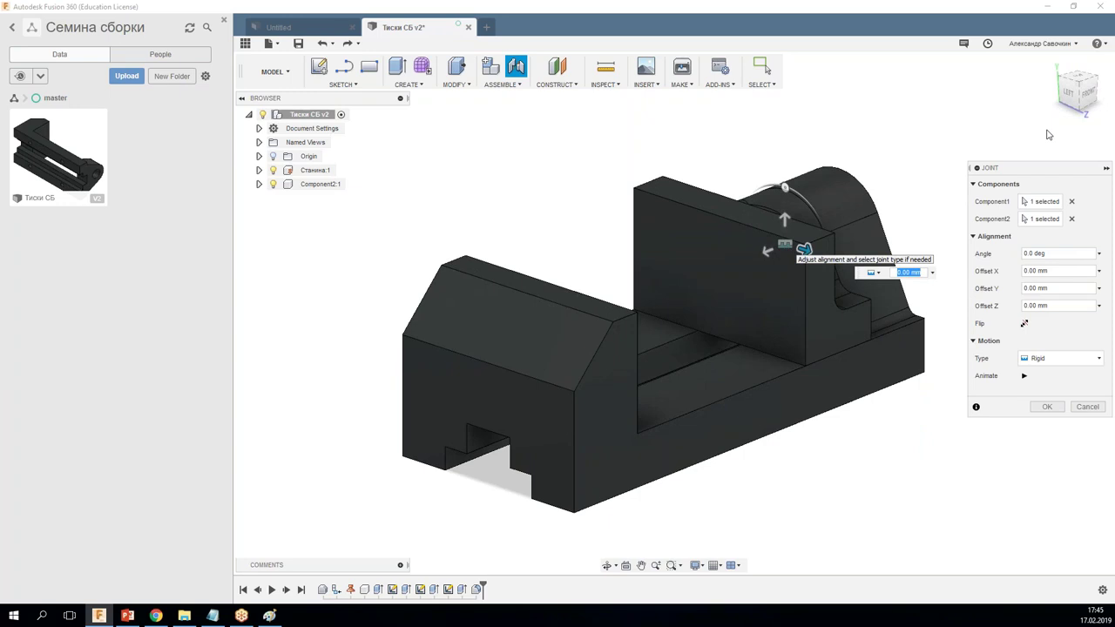
Step: Set the joint motion to Slider, preview the Z-axis sliding, and create it
{"action": "left_click", "coordinate": [1051, 359]}
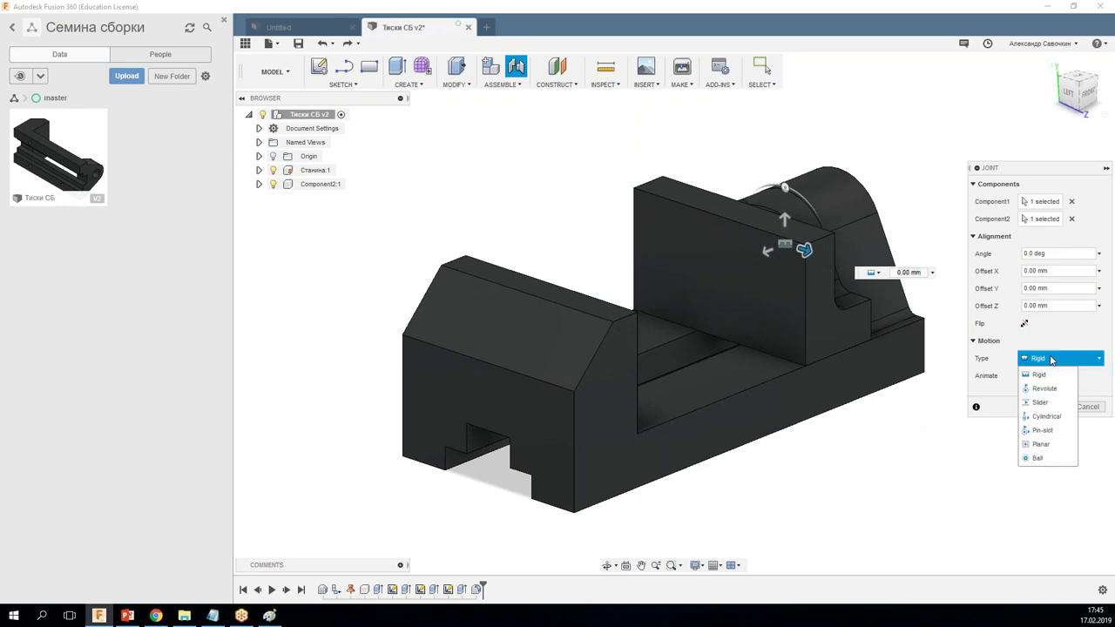
{"action": "left_click", "coordinate": [1048, 406]}
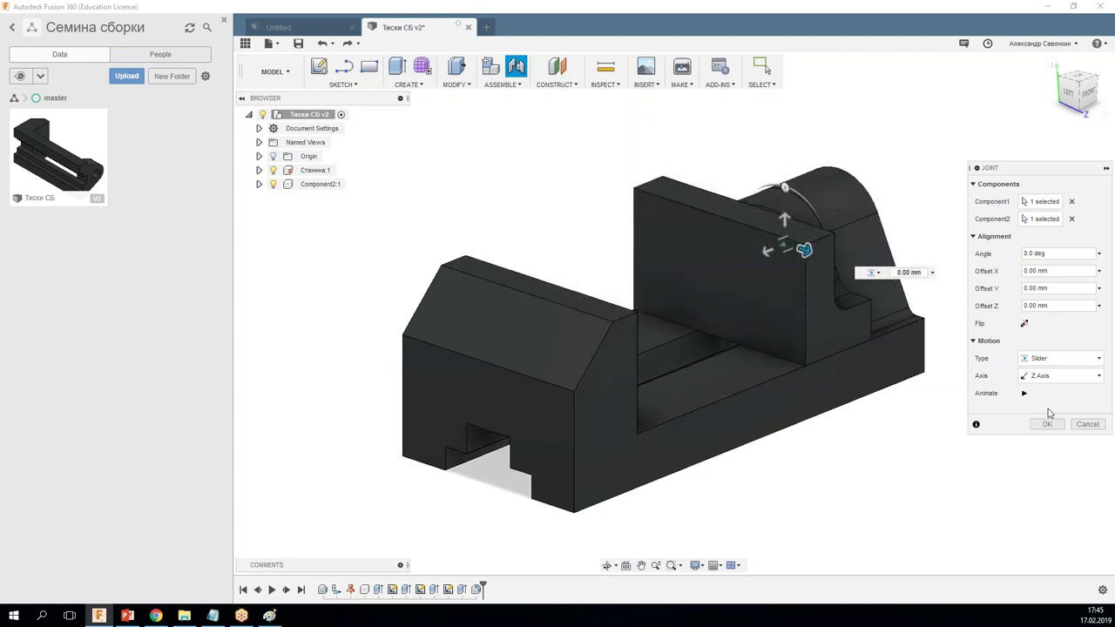
{"action": "middle_click_drag", "start_coordinate": [837, 459], "coordinate": [906, 453], "text": "shift"}
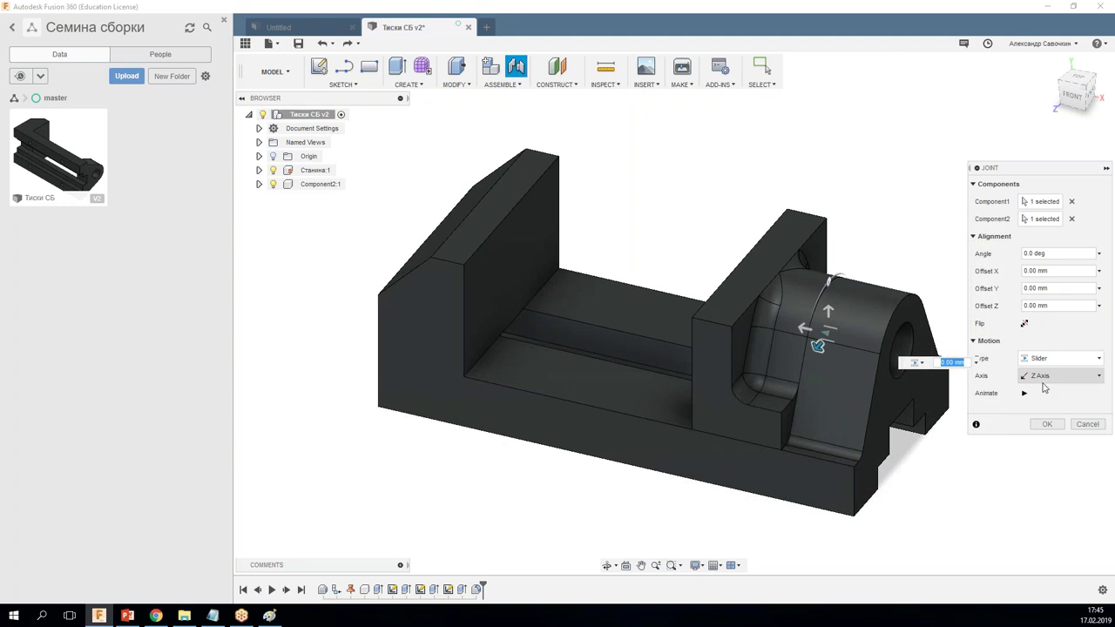
{"action": "left_click", "coordinate": [1026, 394]}
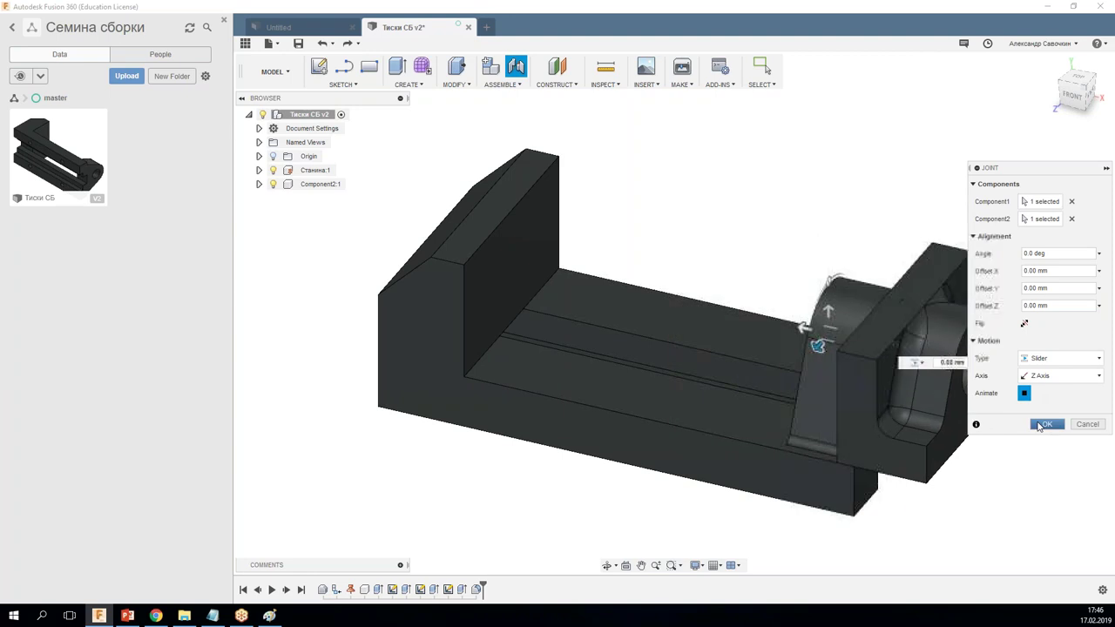
{"action": "left_click", "coordinate": [1042, 424]}
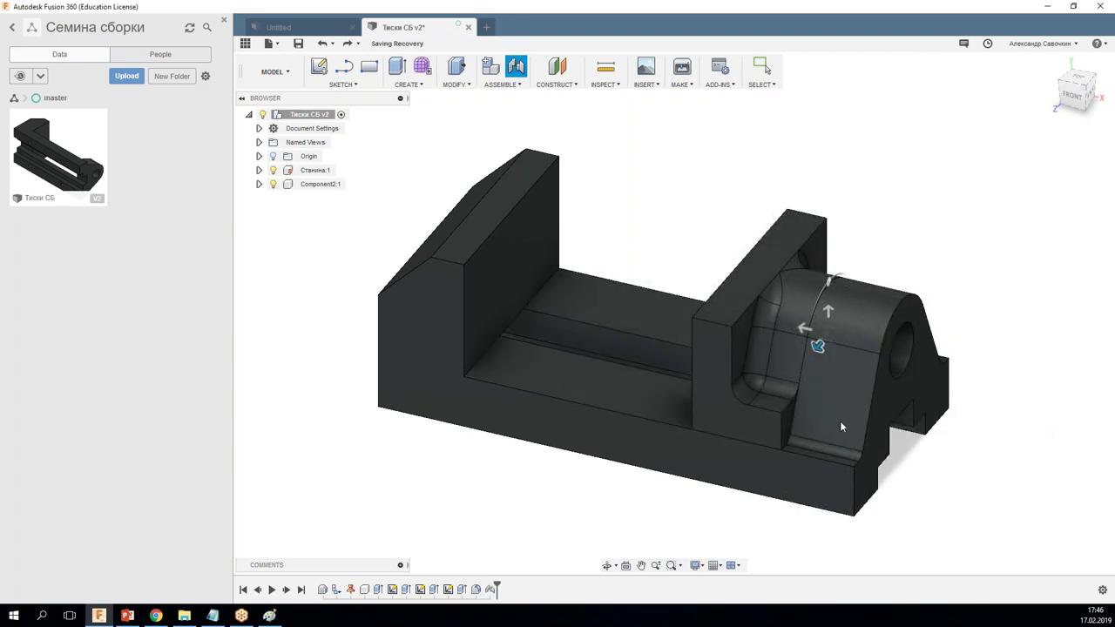
Step: Drag the movable jaw along the bed to test the slider joint
{"action": "mouse_move", "coordinate": [735, 241]}
{"action": "left_mouse_down"}
{"action": "mouse_move", "coordinate": [525, 205]}
{"action": "mouse_move", "coordinate": [810, 302]}
{"action": "mouse_move", "coordinate": [530, 246]}
{"action": "mouse_move", "coordinate": [763, 318]}
{"action": "left_mouse_up"}
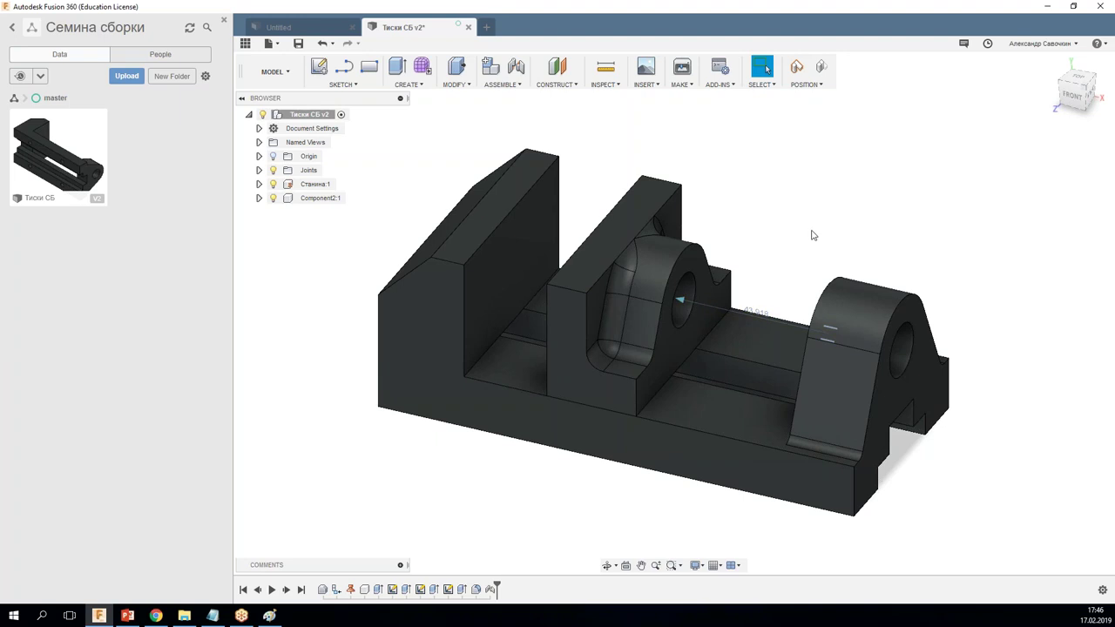
{"action": "mouse_move", "coordinate": [796, 259]}
{"action": "middle_mouse_down", "text": "shift"}
{"action": "mouse_move", "coordinate": [747, 224]}
{"action": "mouse_move", "coordinate": [802, 236]}
{"action": "middle_mouse_up", "text": "shift"}
{"action": "mouse_move", "coordinate": [666, 273]}
{"action": "left_mouse_down"}
{"action": "mouse_move", "coordinate": [726, 291]}
{"action": "mouse_move", "coordinate": [803, 293]}
{"action": "mouse_move", "coordinate": [651, 277]}
{"action": "left_mouse_up"}
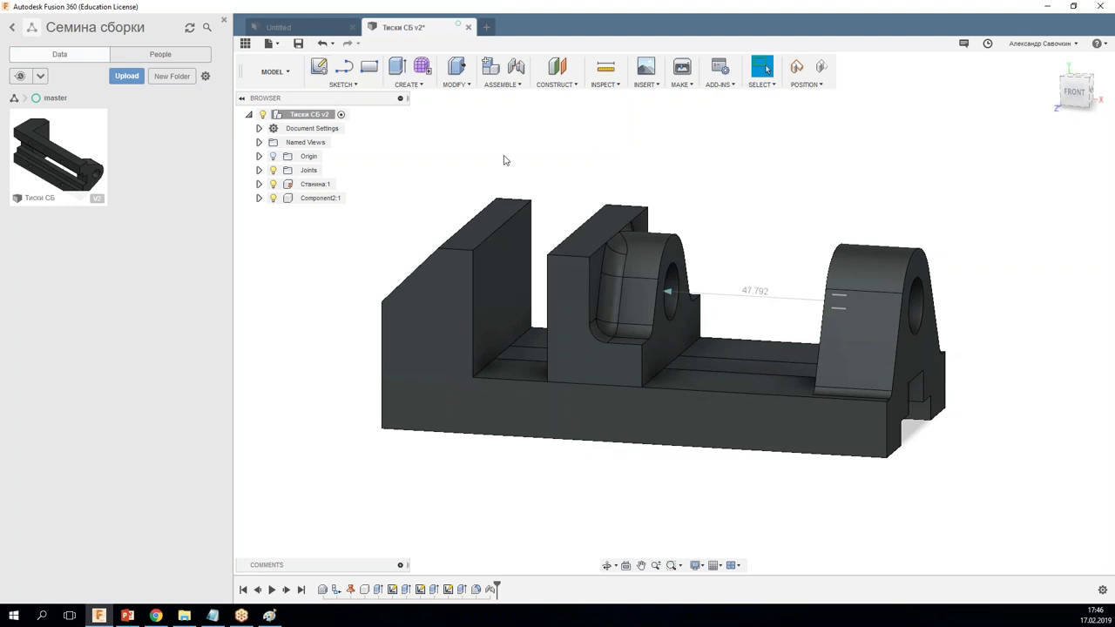
Step: Save the vise assembly Тиски СБ as version 3
{"action": "key", "text": "ctrl+s"}
{"action": "left_click", "coordinate": [558, 321]}
{"action": "middle_click_drag", "start_coordinate": [734, 493], "coordinate": [704, 494], "text": "shift"}
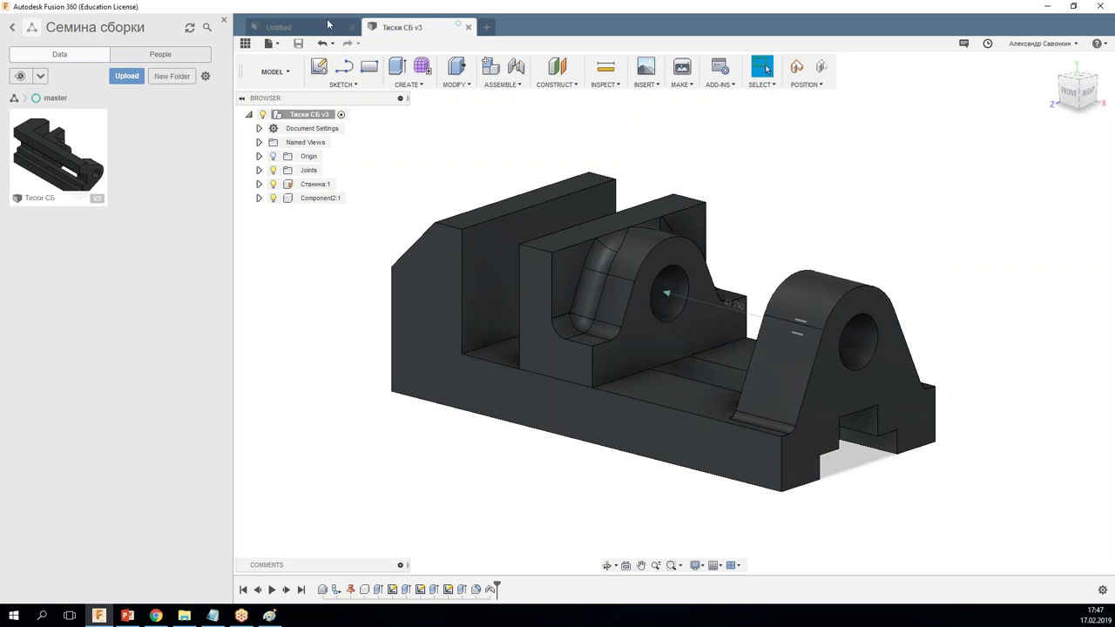
{"action": "left_click", "coordinate": [276, 43]}
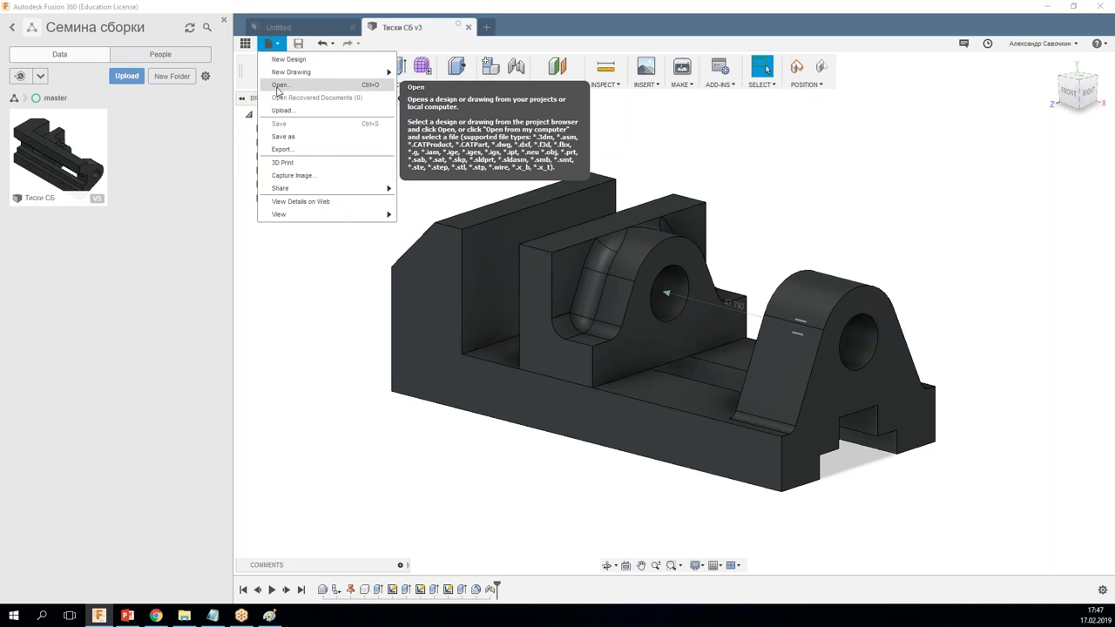
Step: Open Прижимной винт СБ.f3d from the computer and save it into the project
{"action": "left_click", "coordinate": [279, 86]}
{"action": "left_click", "coordinate": [402, 425]}
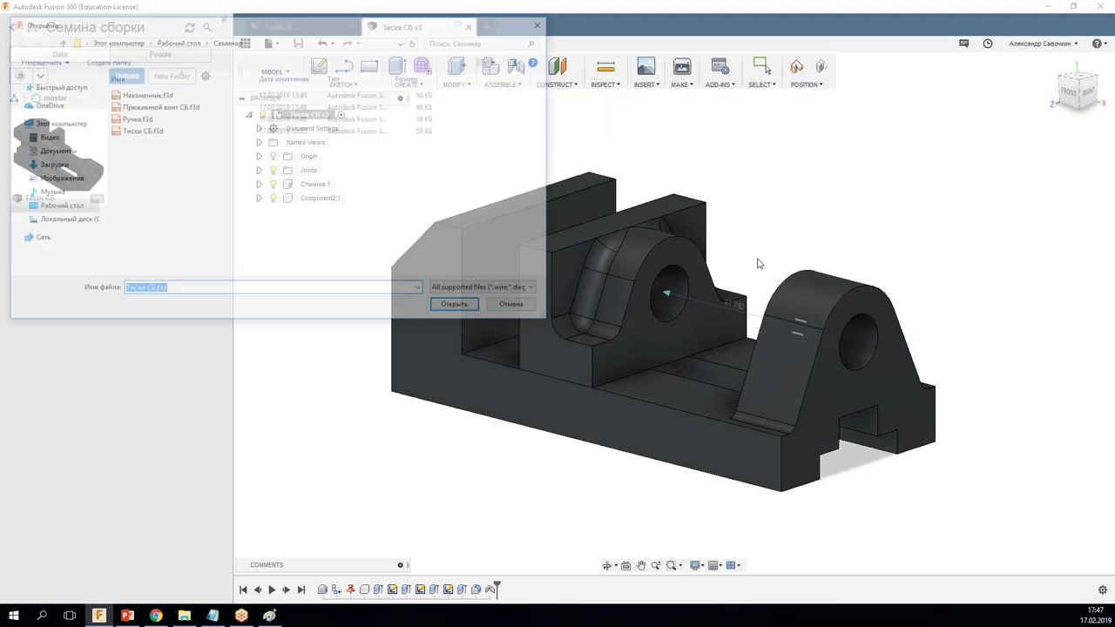
{"action": "double_click", "coordinate": [160, 108]}
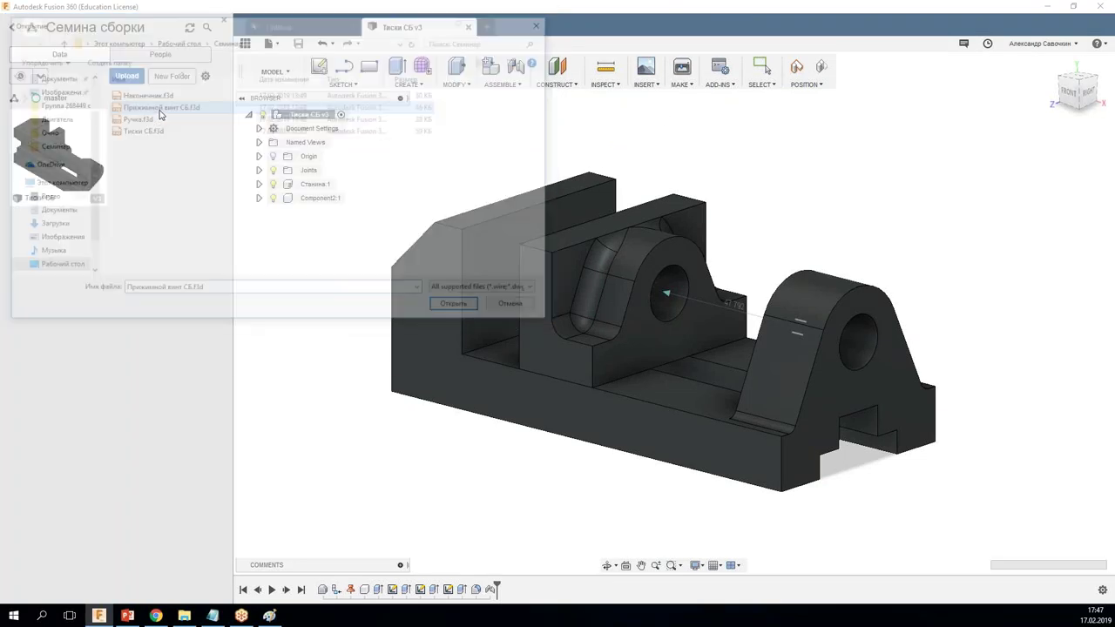
{"action": "left_click", "coordinate": [298, 43]}
{"action": "left_click", "coordinate": [745, 230]}
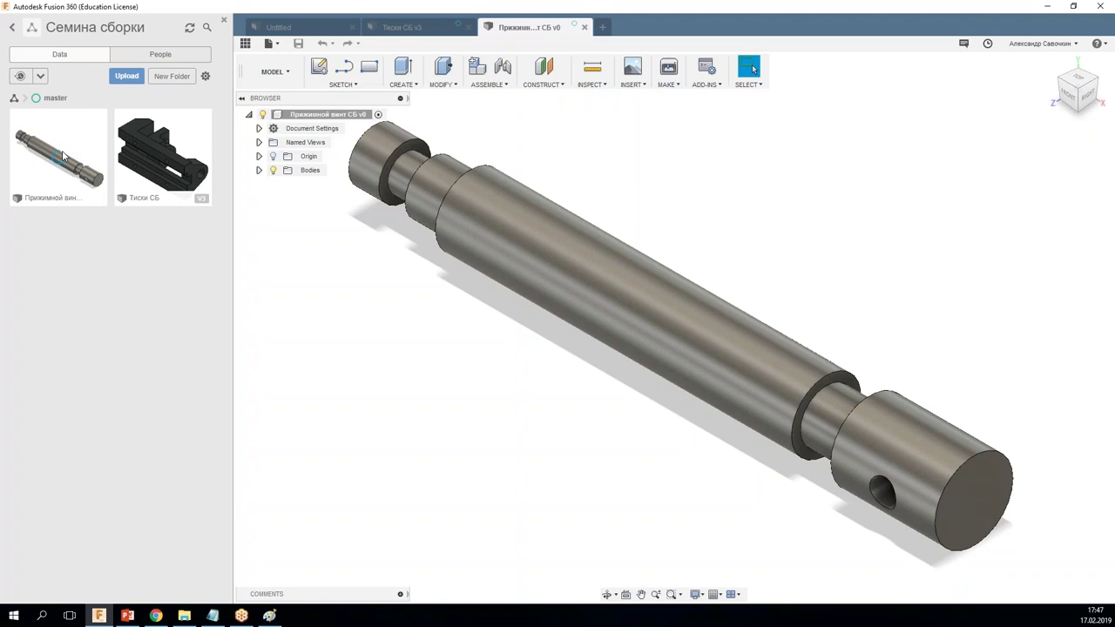
Step: Open Ручка.f3d from the computer and save it into the project
{"action": "left_click", "coordinate": [274, 43]}
{"action": "left_click", "coordinate": [279, 85]}
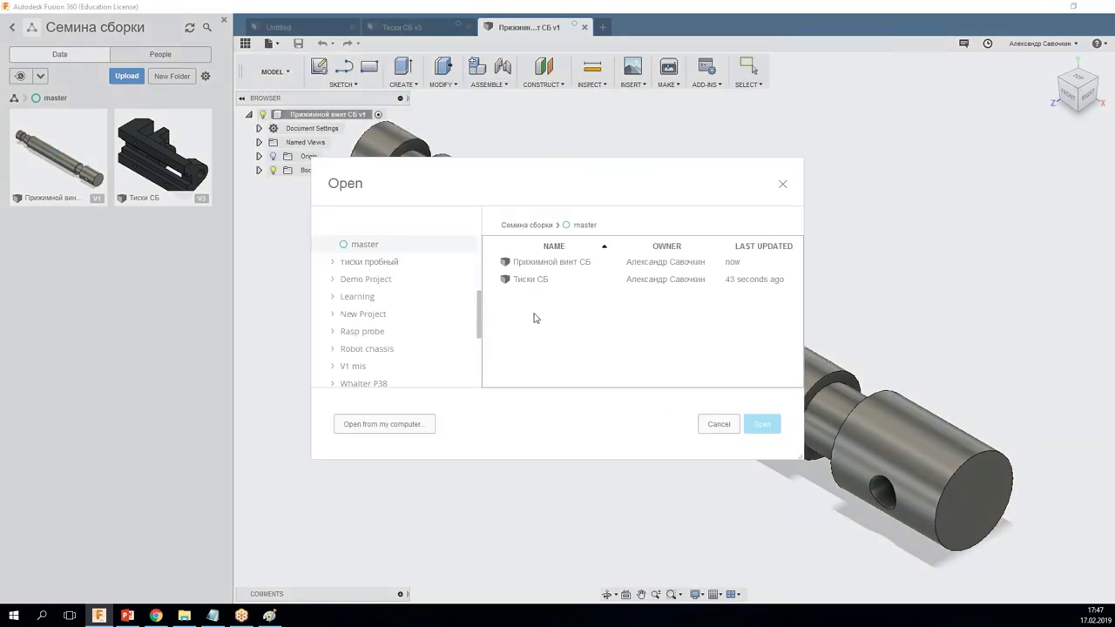
{"action": "left_click", "coordinate": [404, 424]}
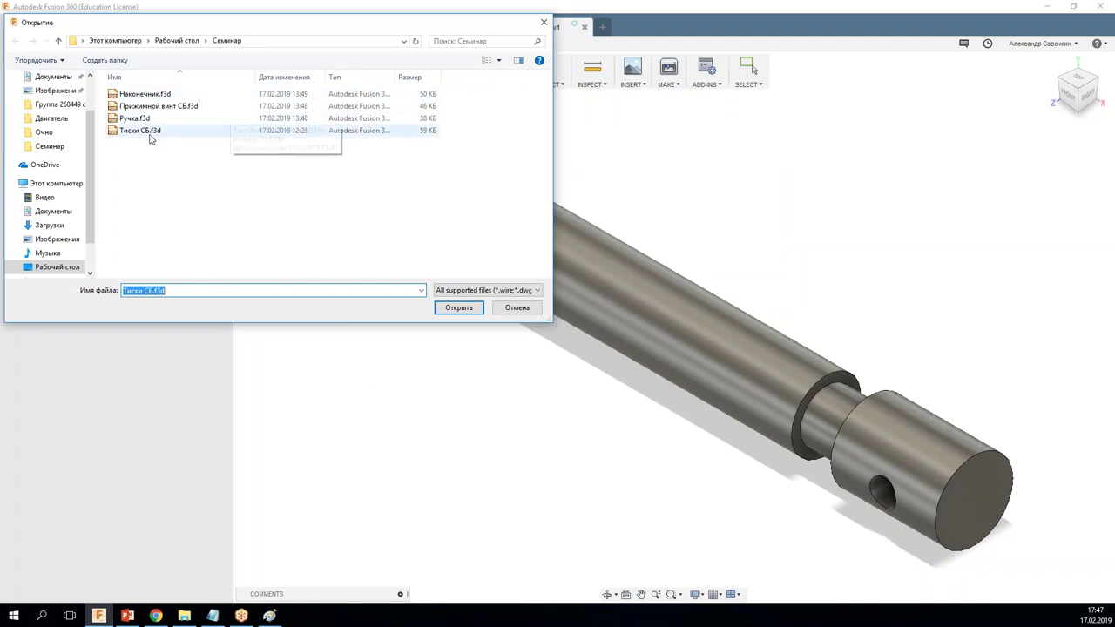
{"action": "left_click", "coordinate": [137, 120]}
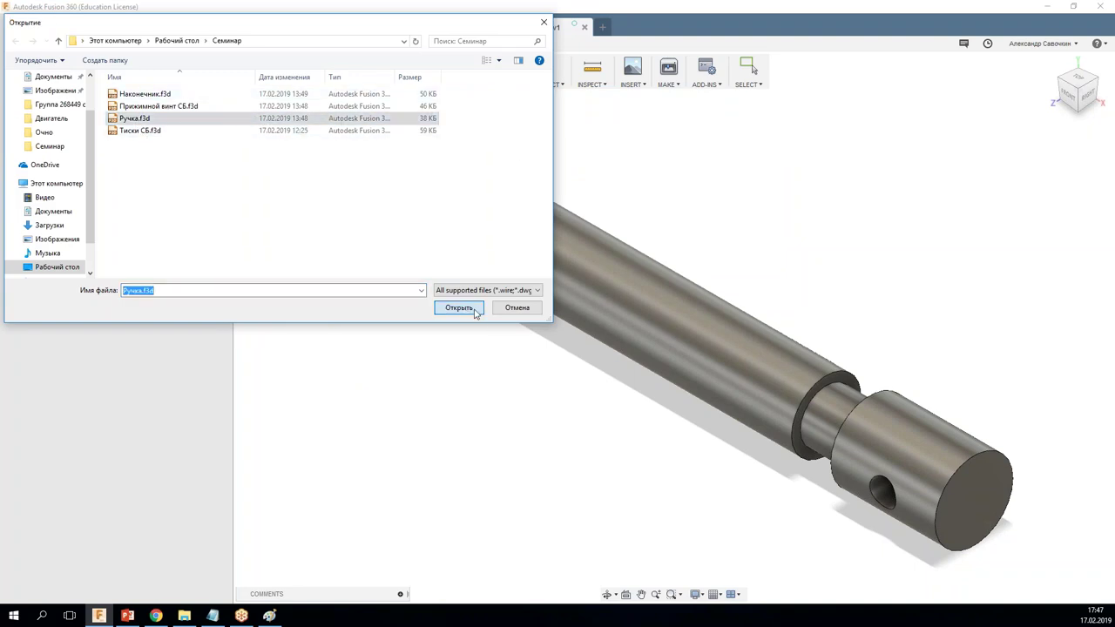
{"action": "left_click", "coordinate": [459, 308]}
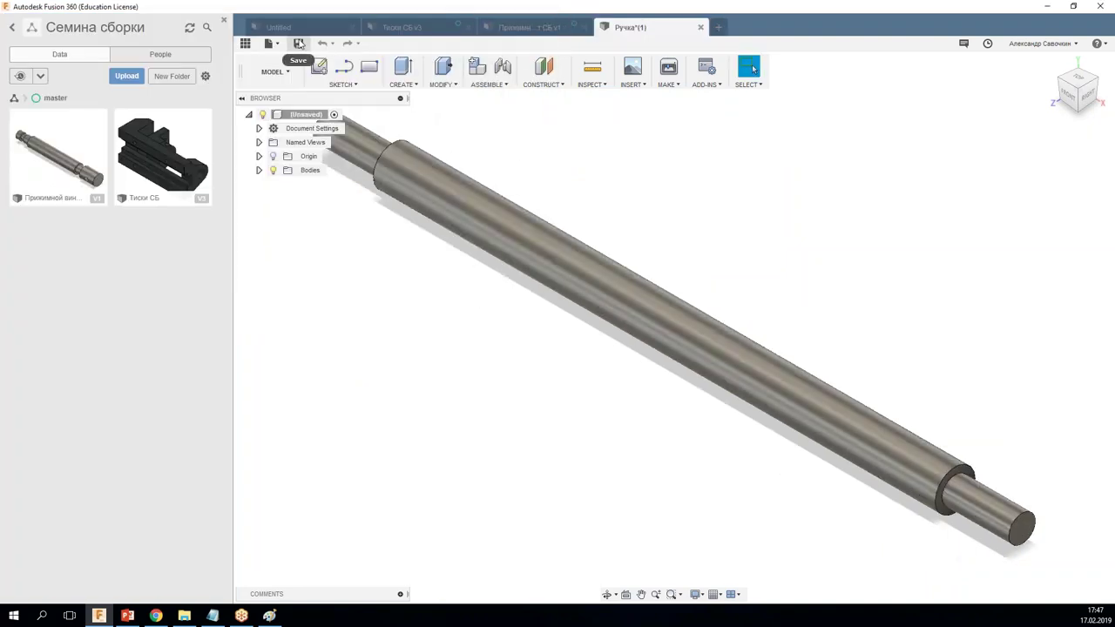
{"action": "left_click", "coordinate": [298, 43]}
{"action": "left_click", "coordinate": [740, 228]}
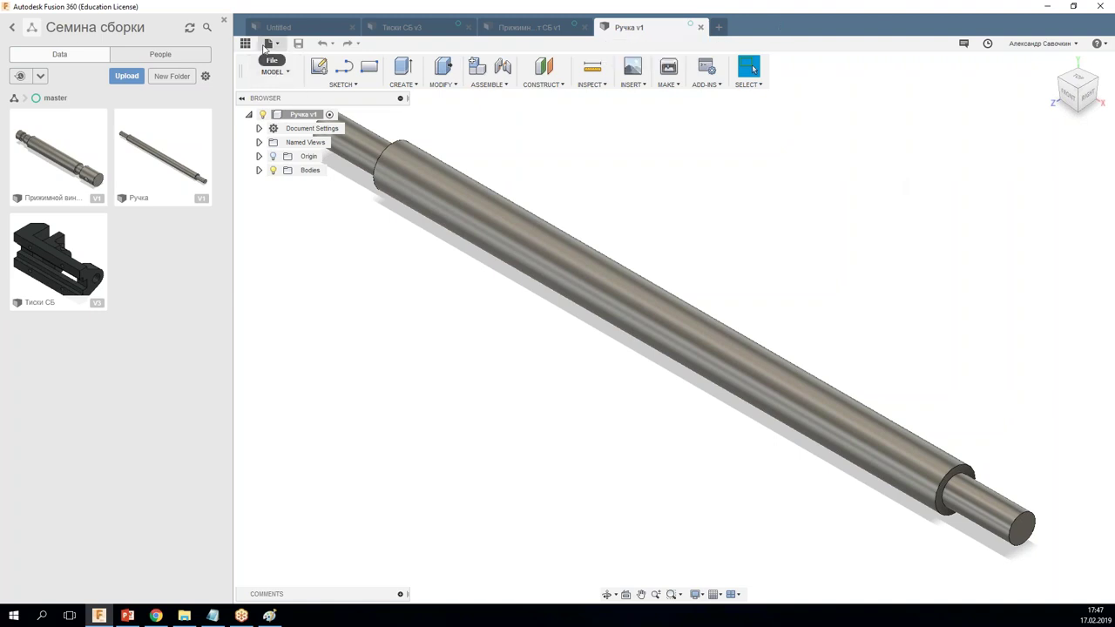
Step: Open Наконечник.f3d from the computer, save it to the project, and close it
{"action": "left_click", "coordinate": [265, 48]}
{"action": "left_click", "coordinate": [279, 85]}
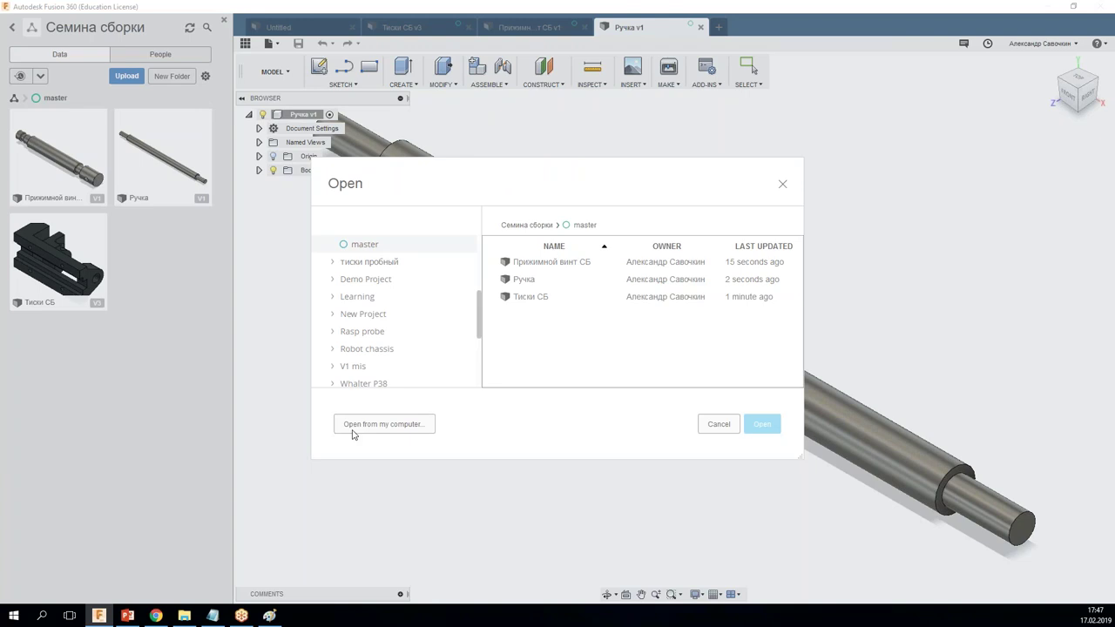
{"action": "left_click", "coordinate": [375, 421]}
{"action": "left_click", "coordinate": [142, 95]}
{"action": "left_click", "coordinate": [459, 308]}
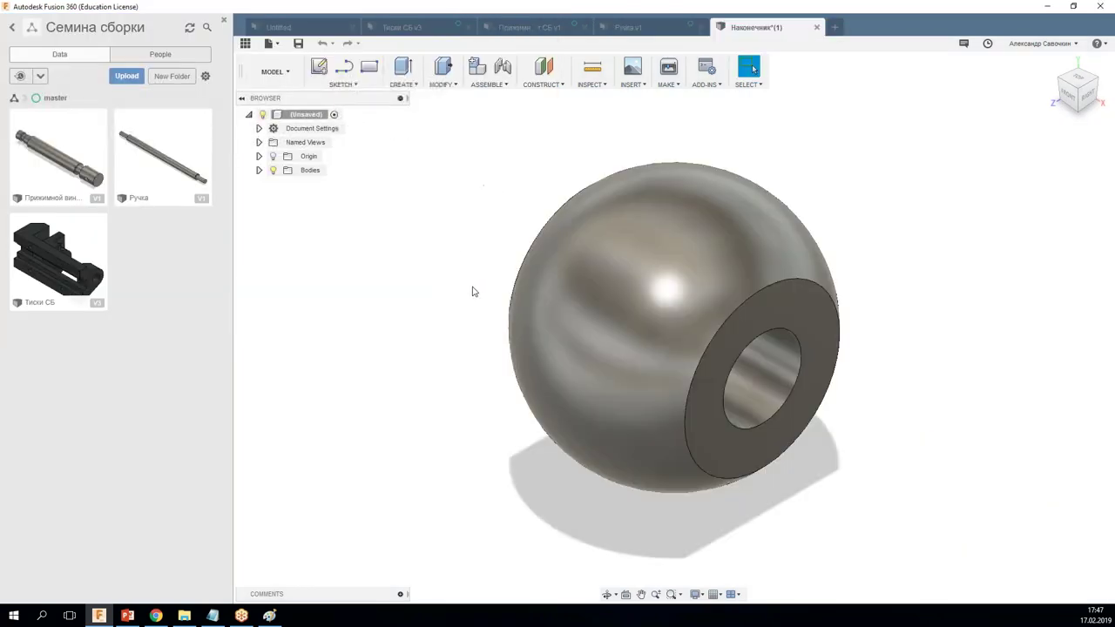
{"action": "left_click", "coordinate": [299, 44]}
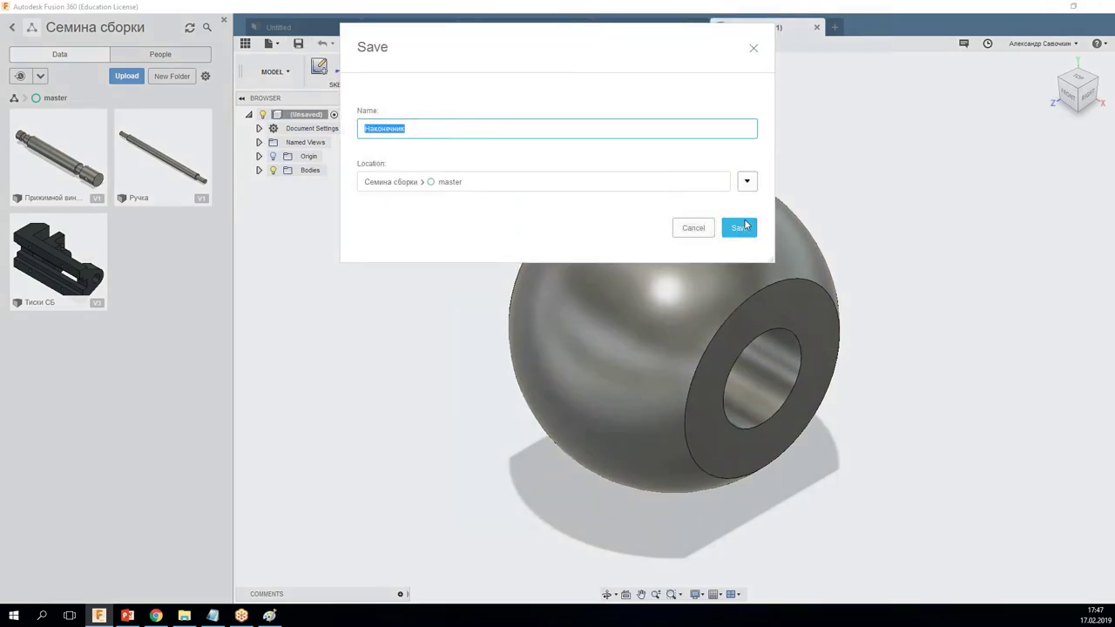
{"action": "left_click", "coordinate": [739, 228]}
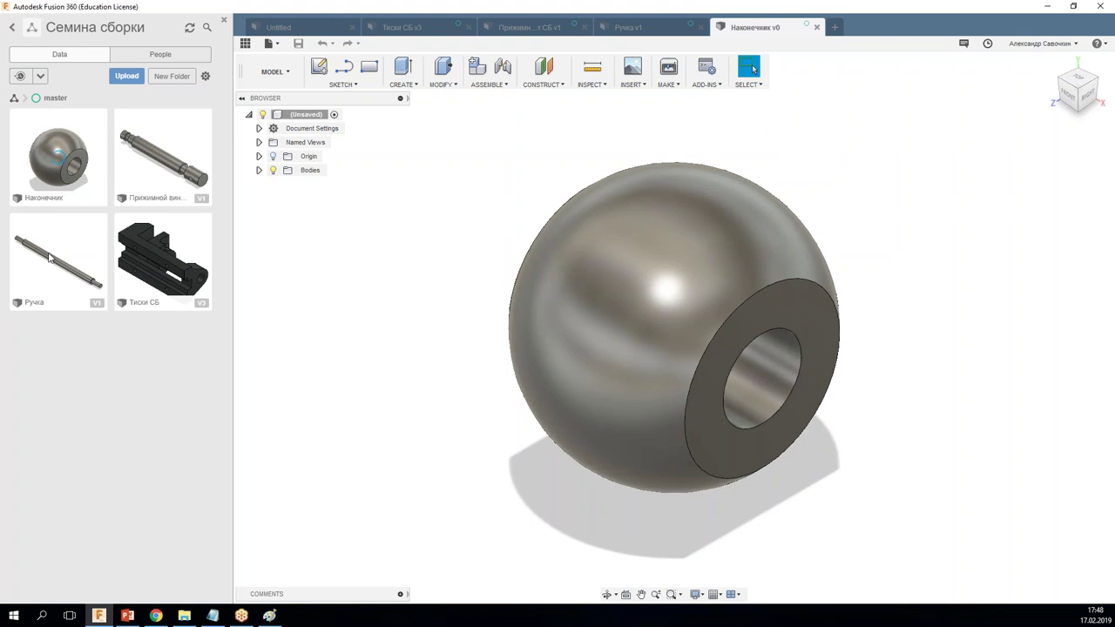
{"action": "left_click", "coordinate": [817, 27]}
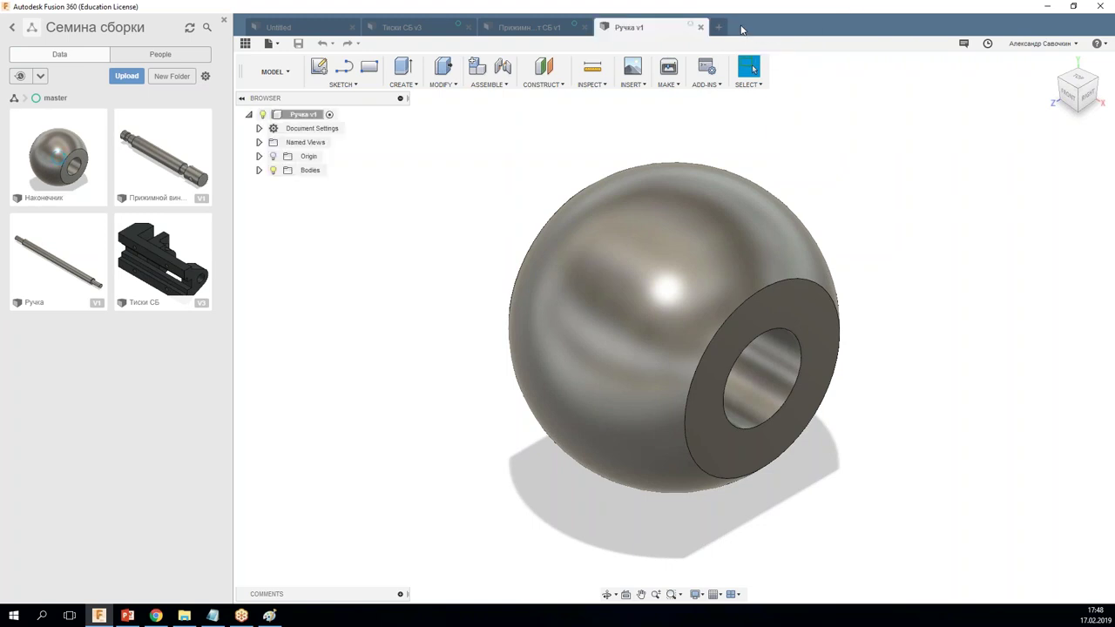
Step: Convert the screw's Body1 into Component1:1 and ground it
{"action": "left_click", "coordinate": [699, 27]}
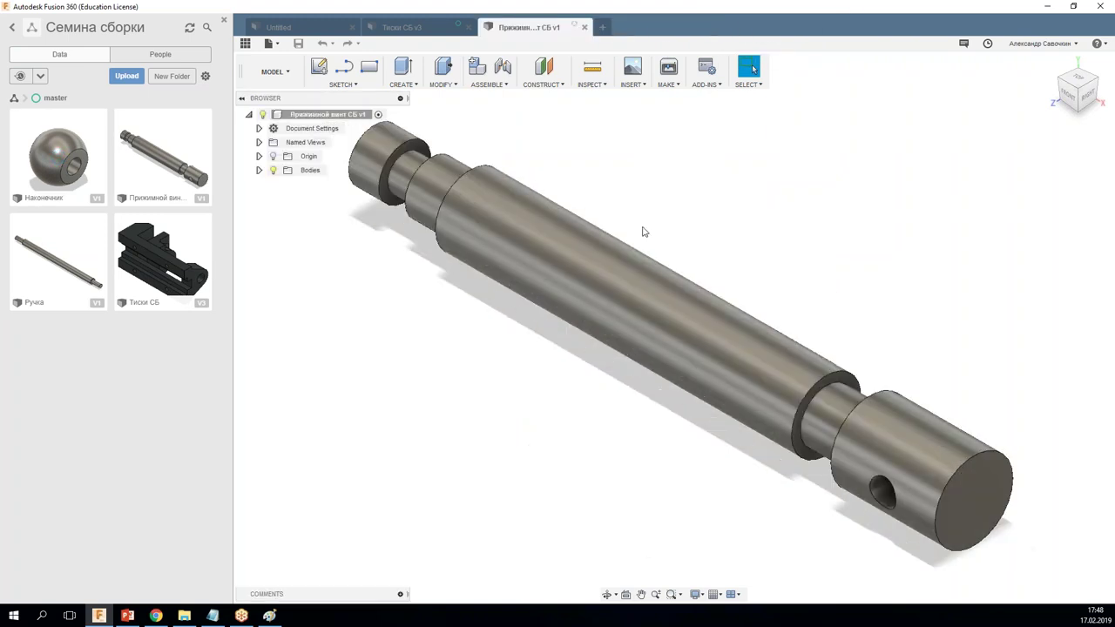
{"action": "left_click", "coordinate": [259, 170]}
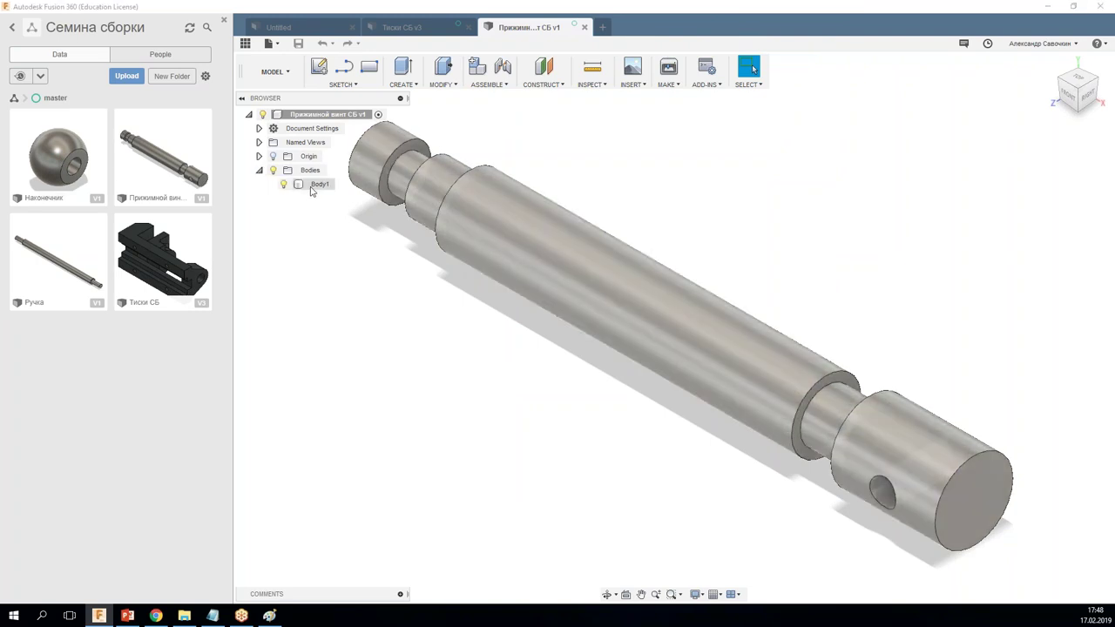
{"action": "right_click", "coordinate": [312, 190]}
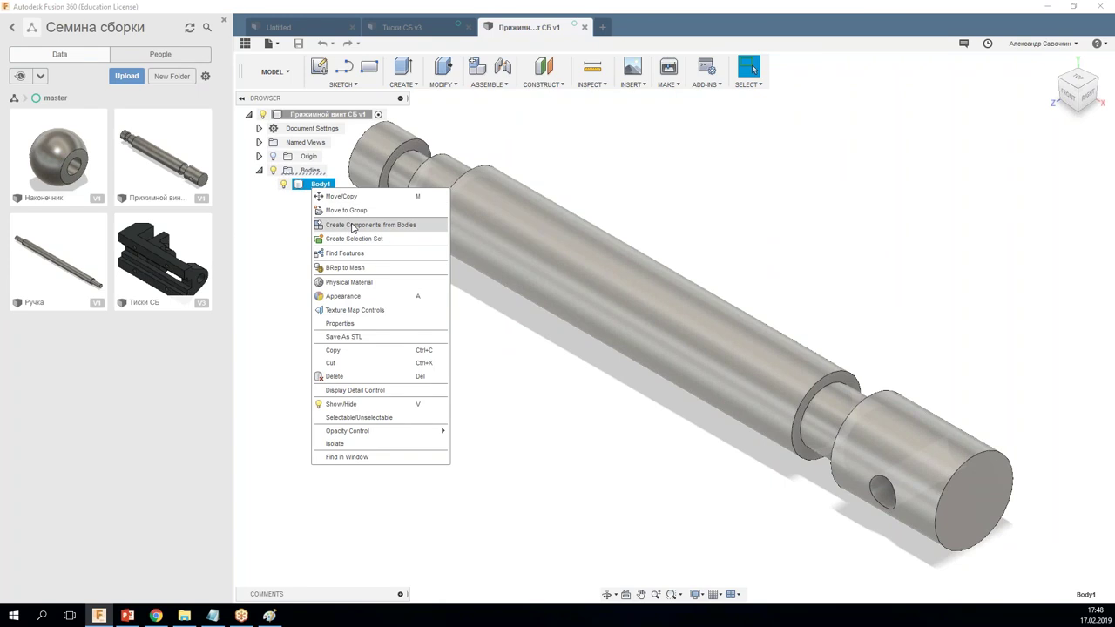
{"action": "left_click", "coordinate": [353, 228]}
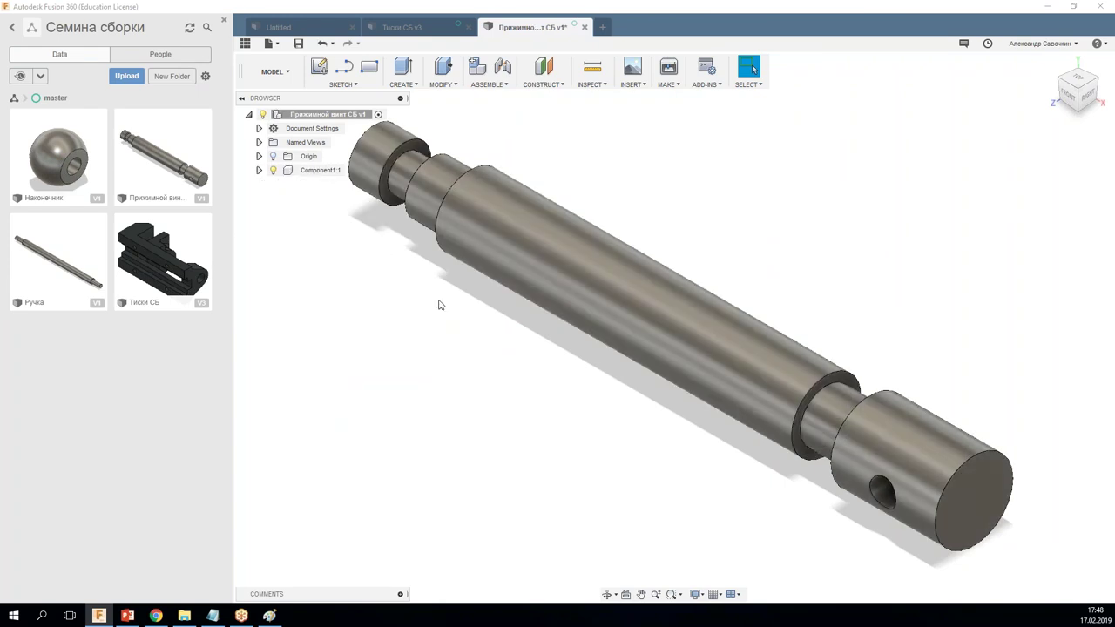
{"action": "right_click", "coordinate": [336, 170]}
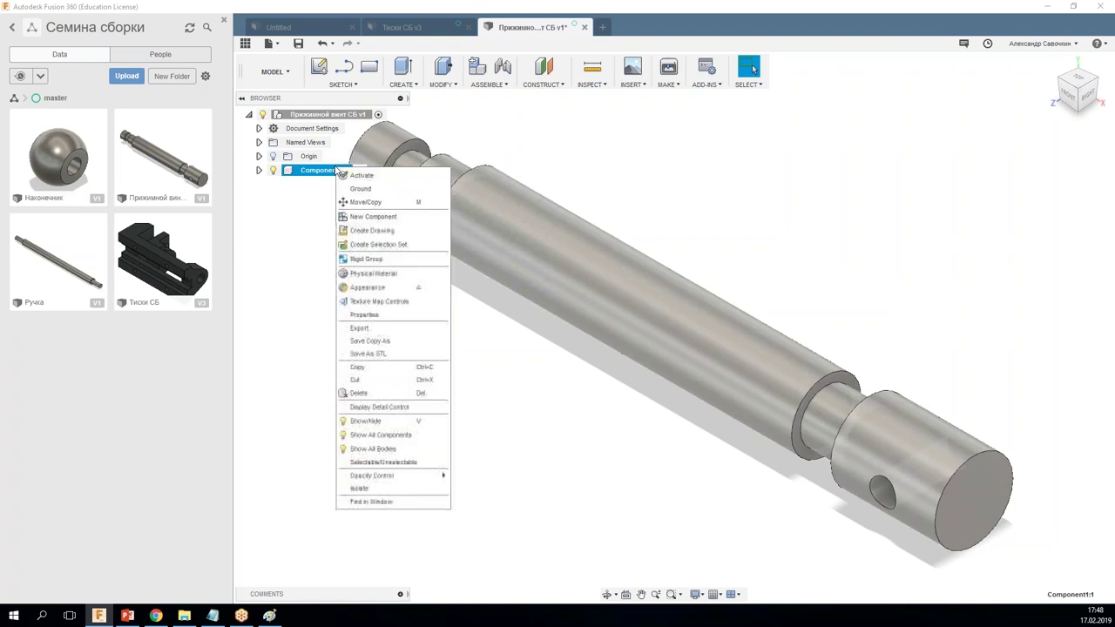
{"action": "left_click", "coordinate": [361, 189]}
Step: Save the screw assembly as version v2
{"action": "left_click", "coordinate": [682, 386]}
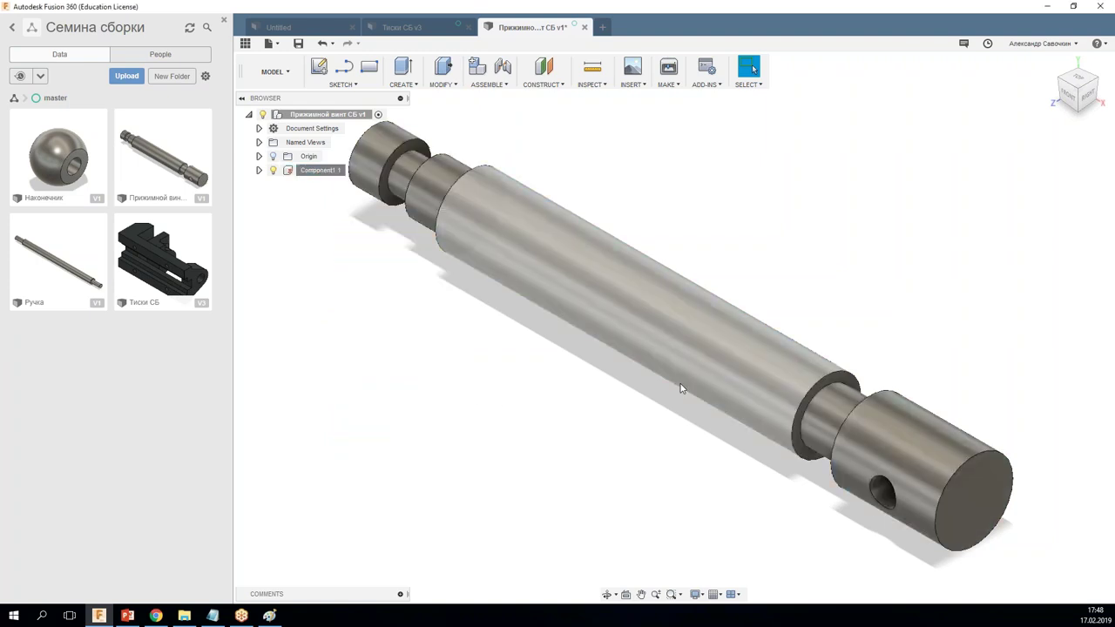
{"action": "mouse_move", "coordinate": [660, 374]}
{"action": "middle_mouse_down", "text": "shift"}
{"action": "mouse_move", "coordinate": [601, 372]}
{"action": "mouse_move", "coordinate": [687, 292]}
{"action": "middle_mouse_up", "text": "shift"}
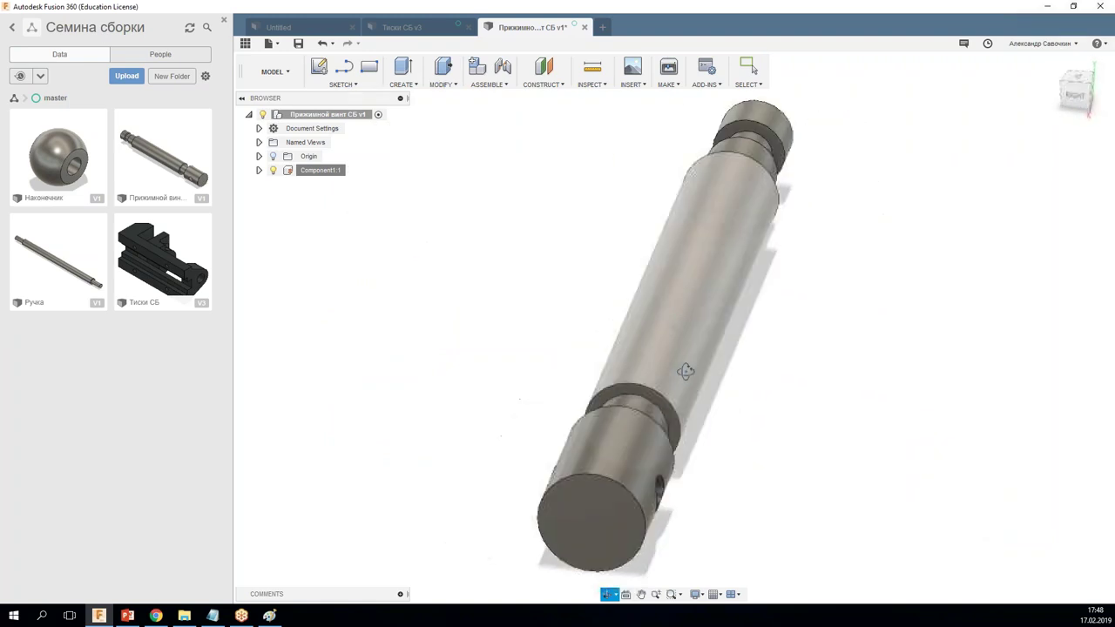
{"action": "key", "text": "ctrl+s"}
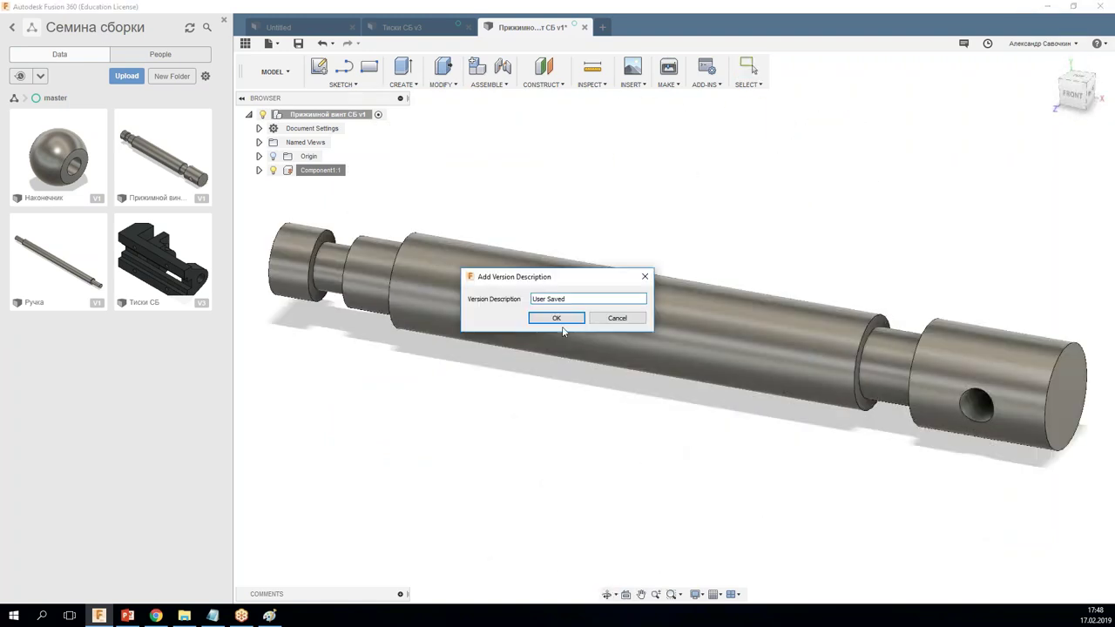
{"action": "key", "text": "Return"}
{"action": "mouse_move", "coordinate": [577, 353]}
{"action": "middle_mouse_down", "text": "shift"}
{"action": "mouse_move", "coordinate": [715, 418]}
{"action": "mouse_move", "coordinate": [251, 239]}
{"action": "middle_mouse_up", "text": "shift"}
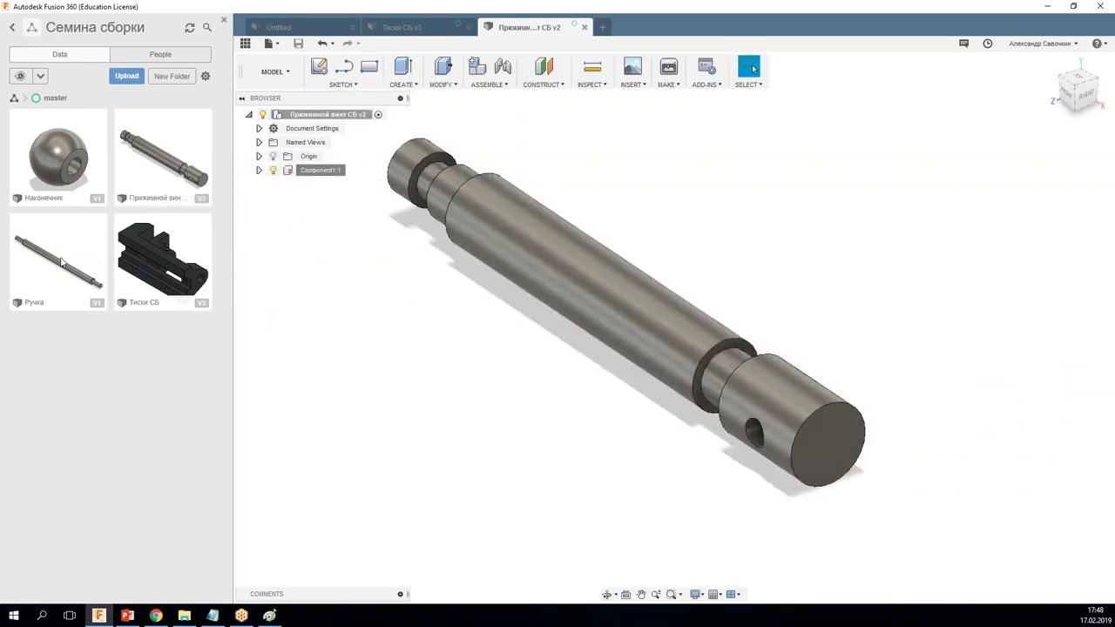
{"action": "left_click_drag", "start_coordinate": [70, 266], "coordinate": [721, 246]}
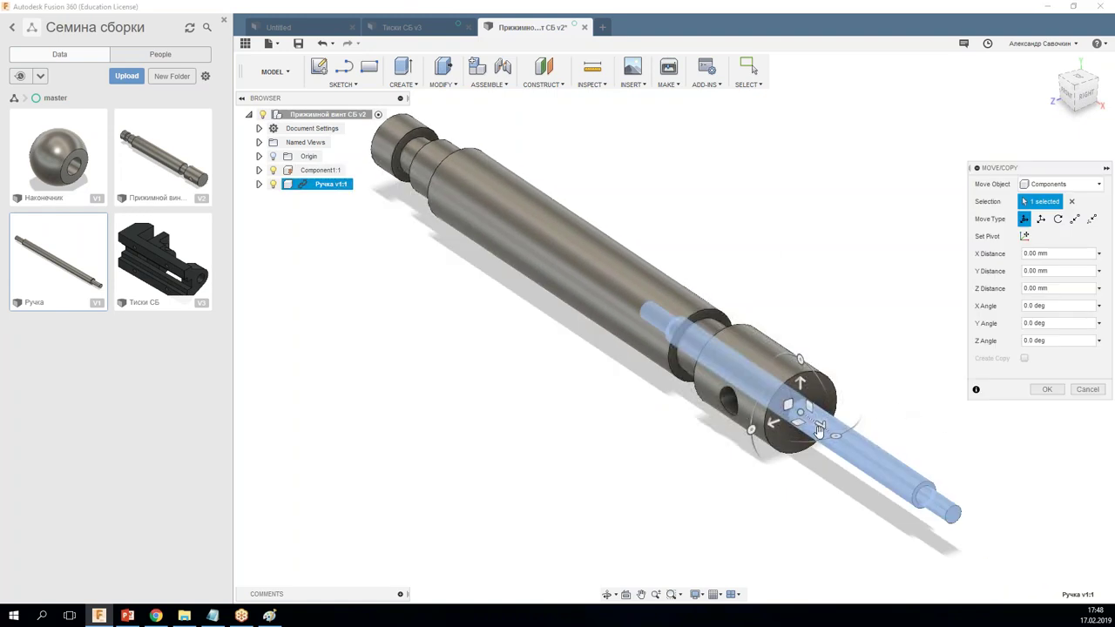
Step: Rotate the Ручка handle 90° crosswise and place it beside the screw head
{"action": "mouse_move", "coordinate": [836, 435]}
{"action": "left_mouse_down"}
{"action": "mouse_move", "coordinate": [914, 353]}
{"action": "mouse_move", "coordinate": [948, 403]}
{"action": "left_mouse_up"}
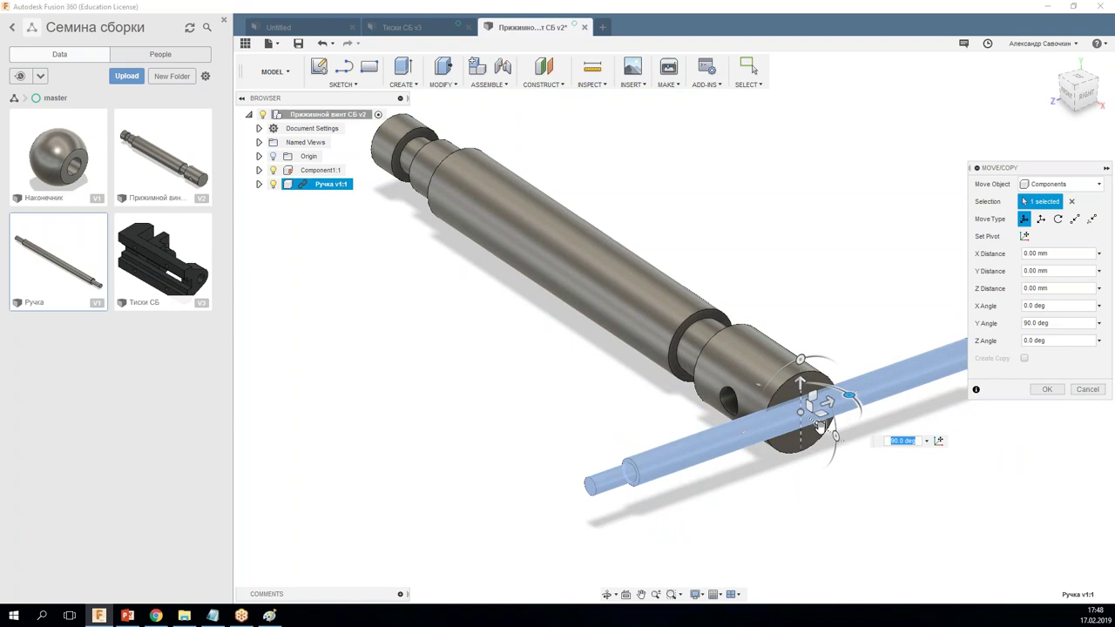
{"action": "left_click_drag", "start_coordinate": [820, 427], "coordinate": [843, 441]}
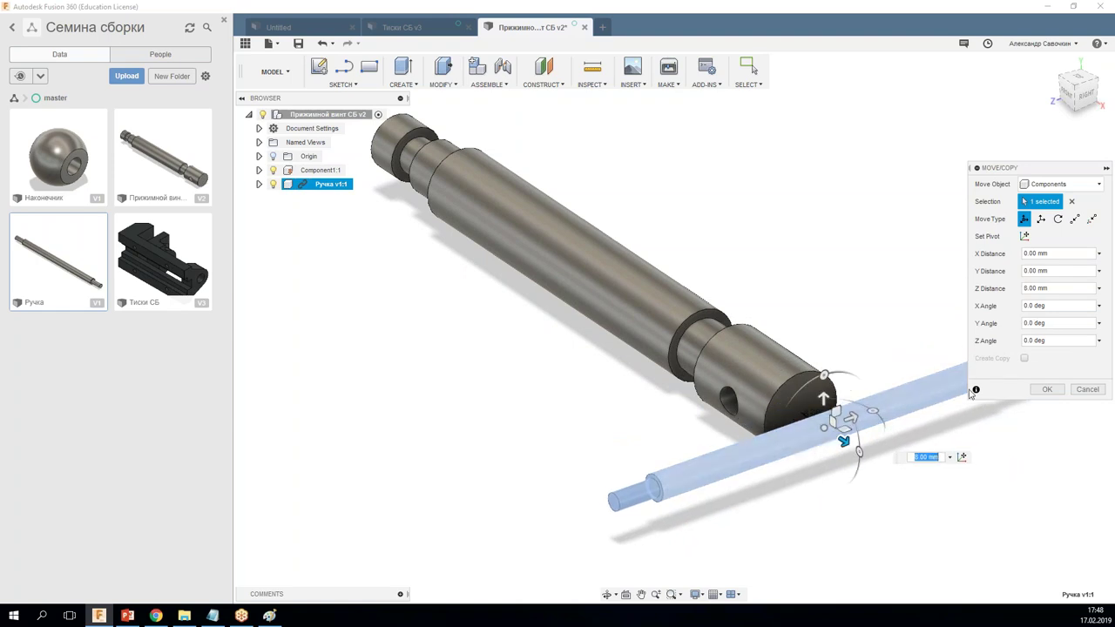
{"action": "left_click", "coordinate": [1046, 392]}
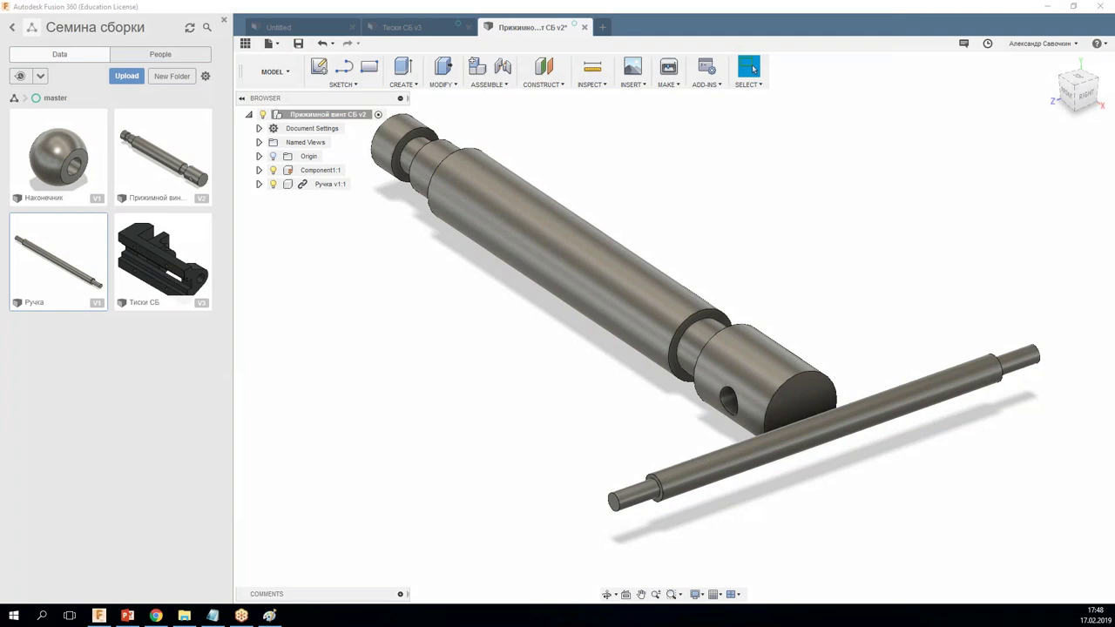
Step: Ink-annotate the link between the Ручка thumbnail and Ручка v1:1 in the browser, then clear it
{"action": "left_click_drag", "start_coordinate": [307, 178], "coordinate": [306, 187]}
{"action": "mouse_move", "coordinate": [63, 332]}
{"action": "left_mouse_down"}
{"action": "mouse_move", "coordinate": [115, 219]}
{"action": "mouse_move", "coordinate": [37, 307]}
{"action": "left_mouse_up"}
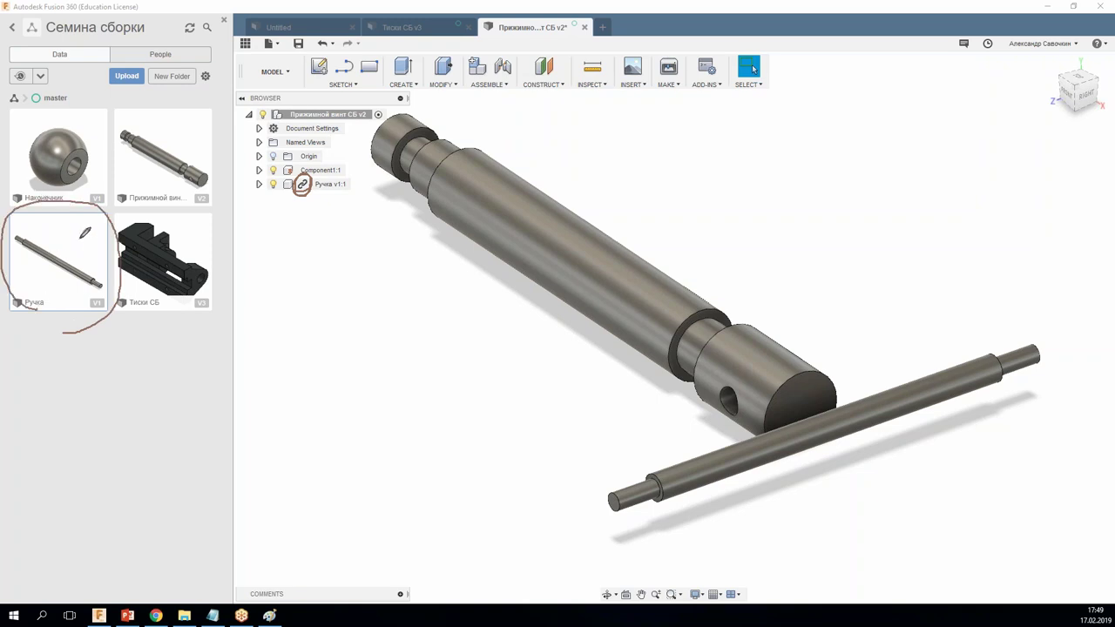
{"action": "mouse_move", "coordinate": [95, 280]}
{"action": "left_mouse_down"}
{"action": "mouse_move", "coordinate": [307, 220]}
{"action": "mouse_move", "coordinate": [306, 273]}
{"action": "left_mouse_up"}
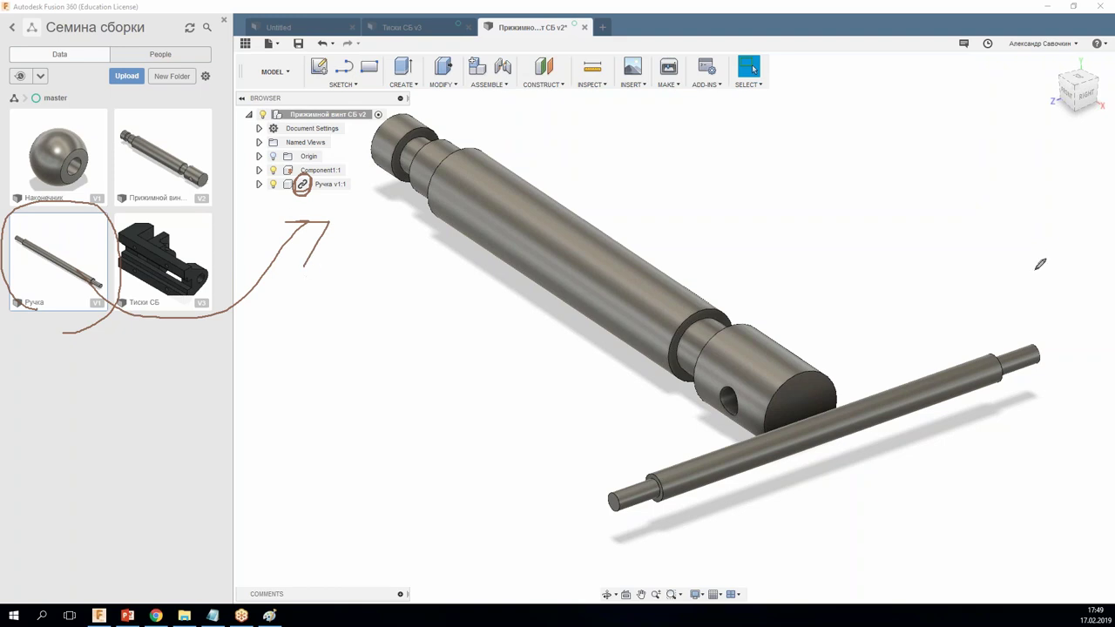
{"action": "key", "text": "Escape"}
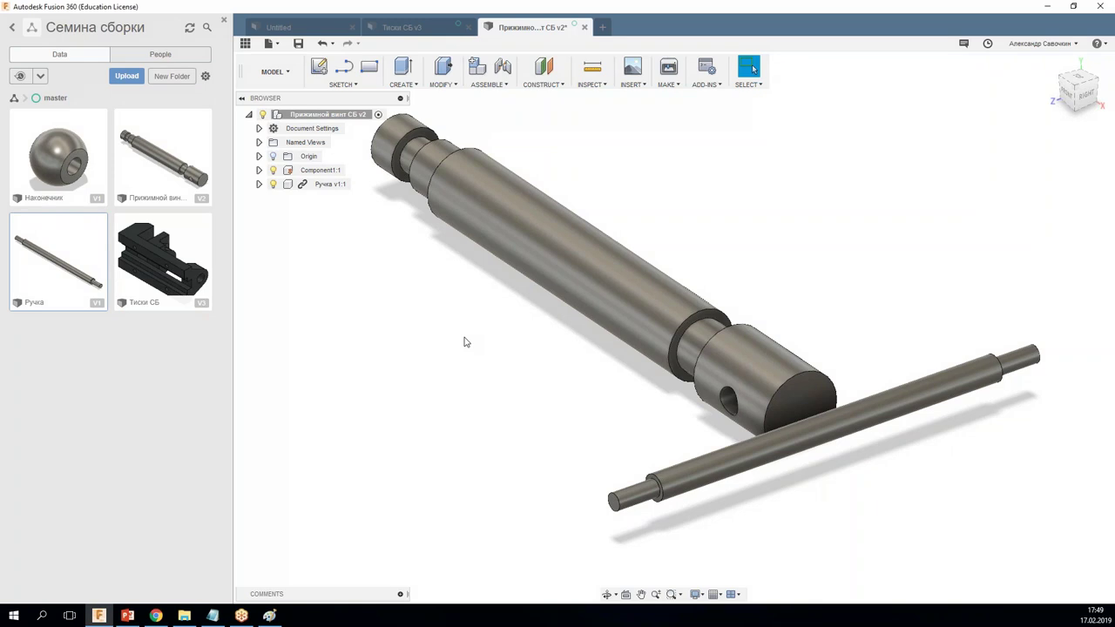
Step: Join the handle's end to the screw head's cross hole with a Cylindrical joint type
{"action": "left_click", "coordinate": [490, 85]}
{"action": "left_click", "coordinate": [487, 111]}
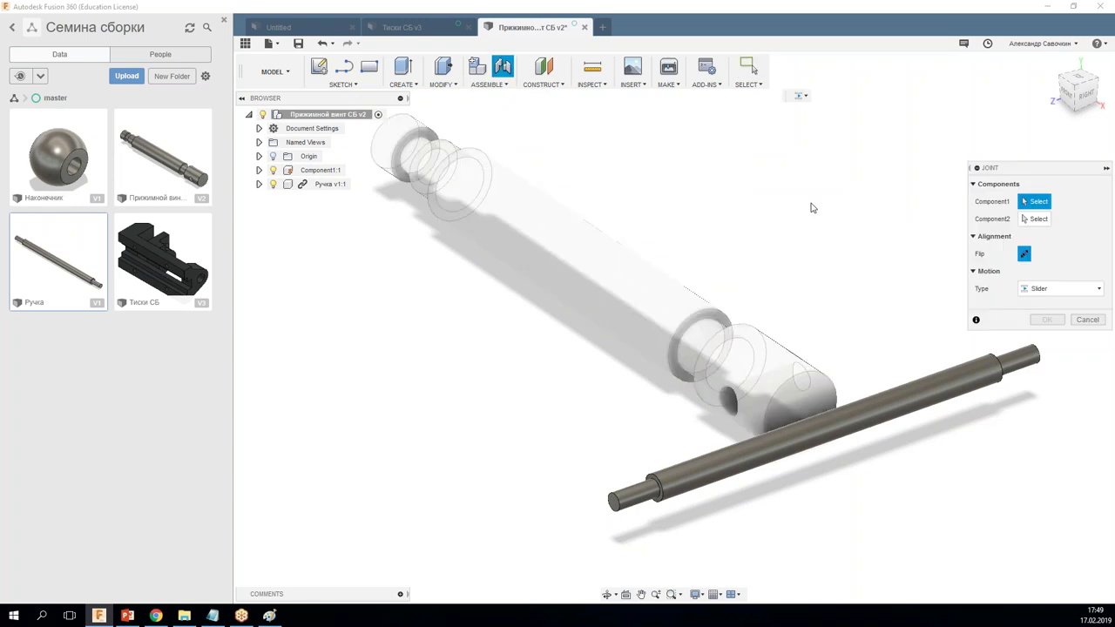
{"action": "middle_click_drag", "start_coordinate": [742, 209], "coordinate": [637, 191]}
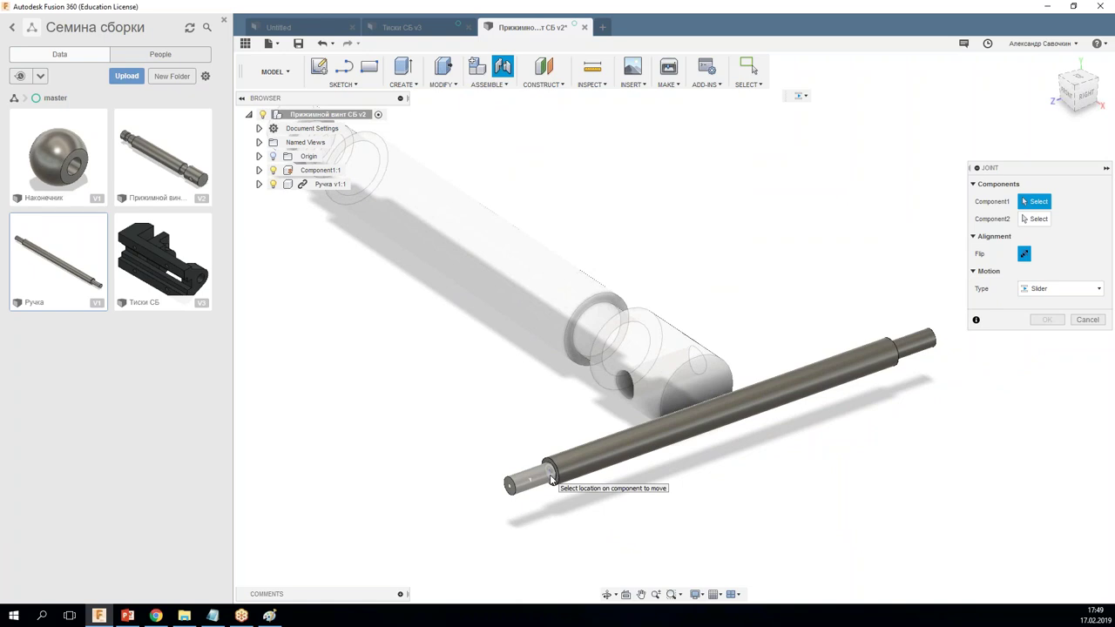
{"action": "left_click", "coordinate": [551, 476]}
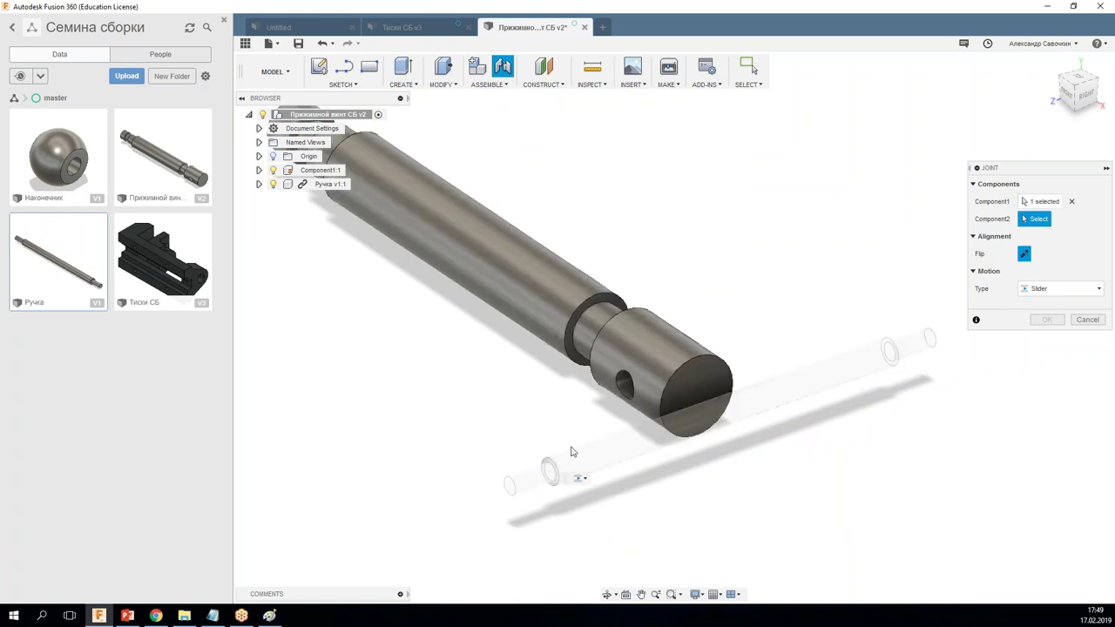
{"action": "left_click", "coordinate": [627, 381]}
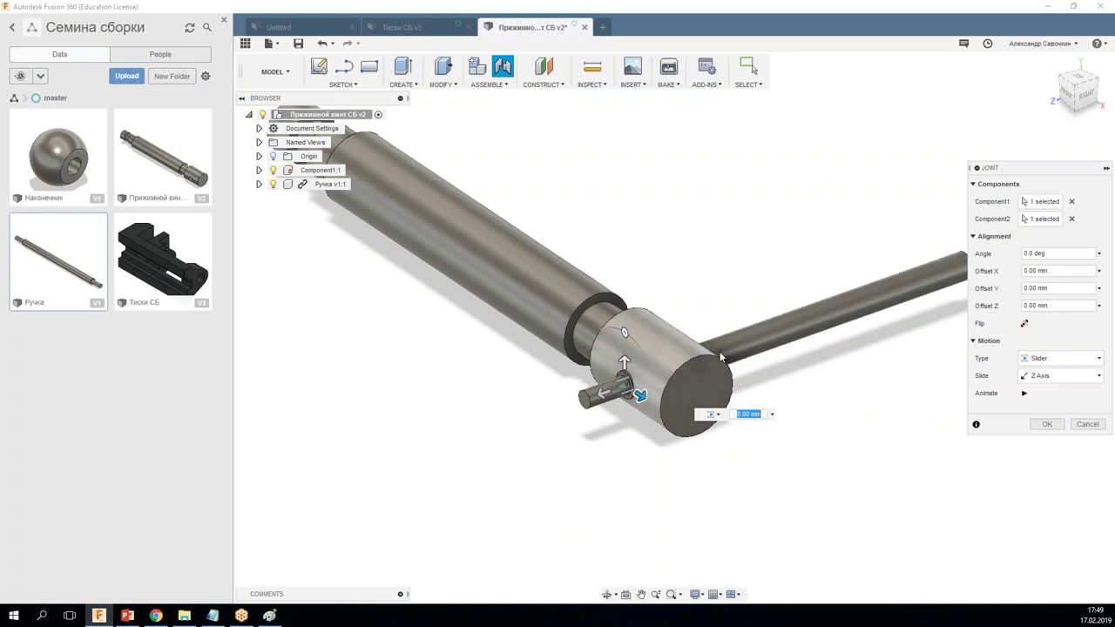
{"action": "left_click", "coordinate": [1075, 359]}
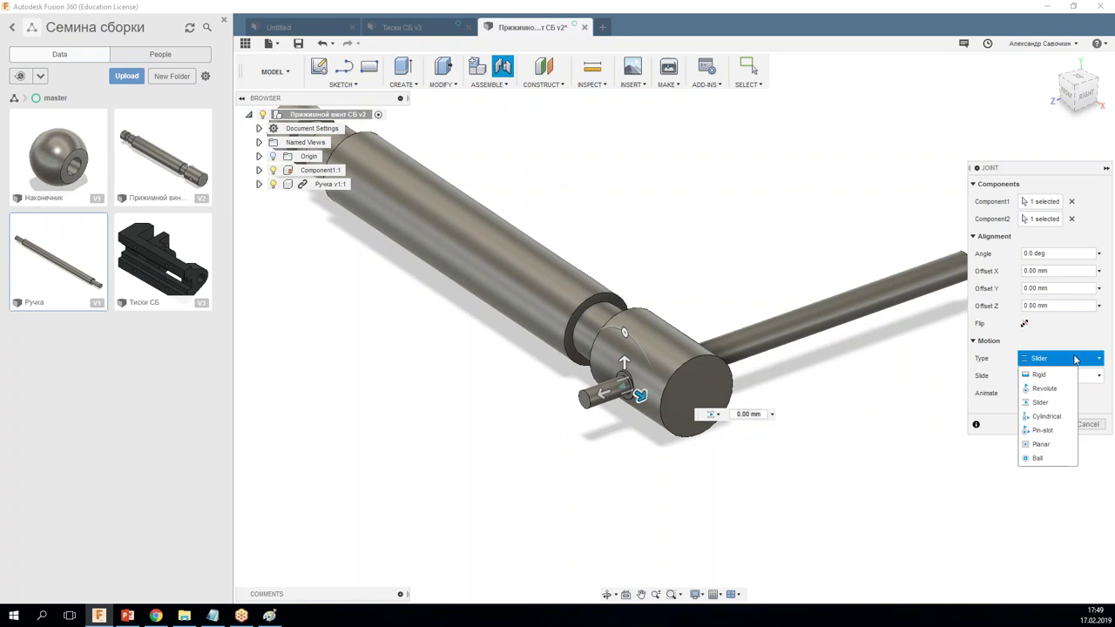
{"action": "left_click", "coordinate": [1059, 417]}
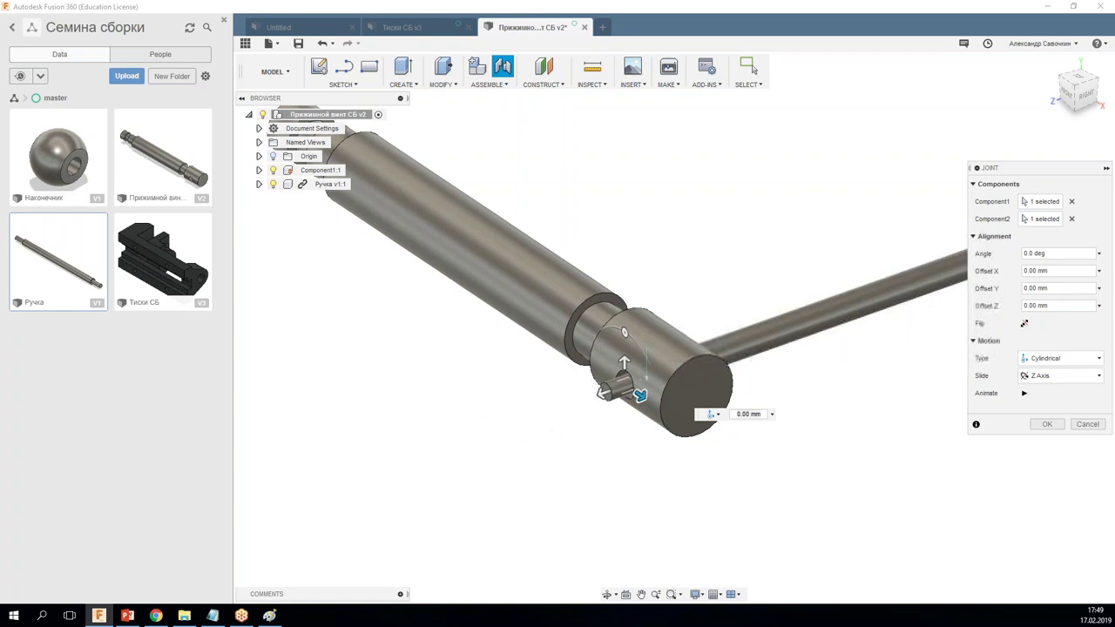
Step: Sketch ink arrows showing the handle's rotation and sliding, then confirm the cylindrical joint
{"action": "left_click_drag", "start_coordinate": [768, 284], "coordinate": [810, 357]}
{"action": "left_click_drag", "start_coordinate": [758, 263], "coordinate": [770, 277]}
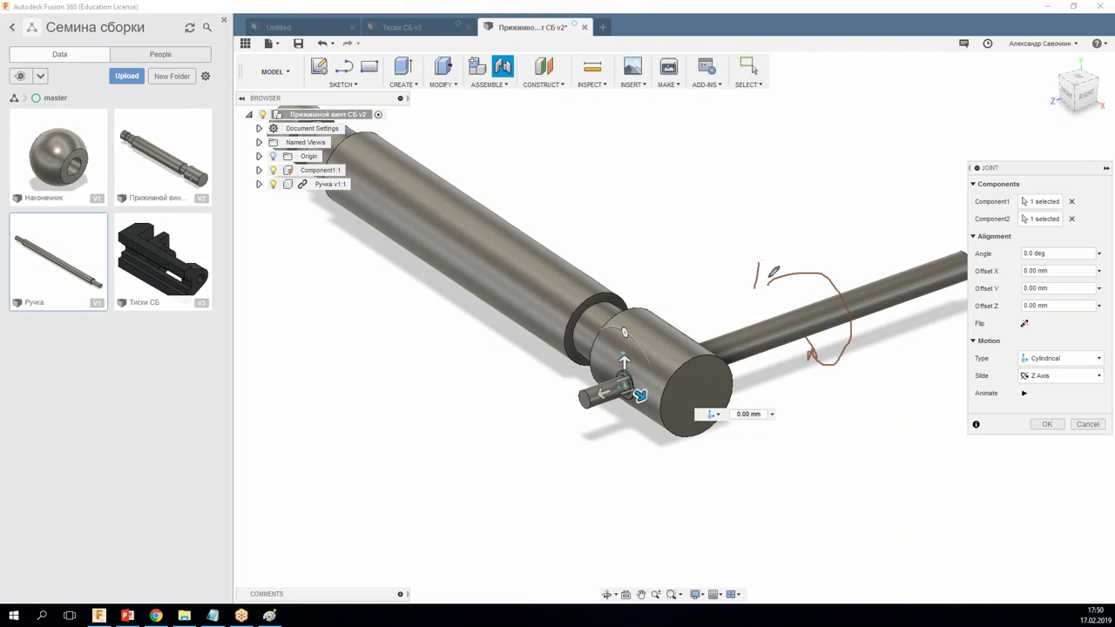
{"action": "mouse_move", "coordinate": [641, 245]}
{"action": "left_mouse_down"}
{"action": "mouse_move", "coordinate": [836, 195]}
{"action": "mouse_move", "coordinate": [835, 212]}
{"action": "left_mouse_up"}
{"action": "left_click_drag", "start_coordinate": [657, 223], "coordinate": [676, 249]}
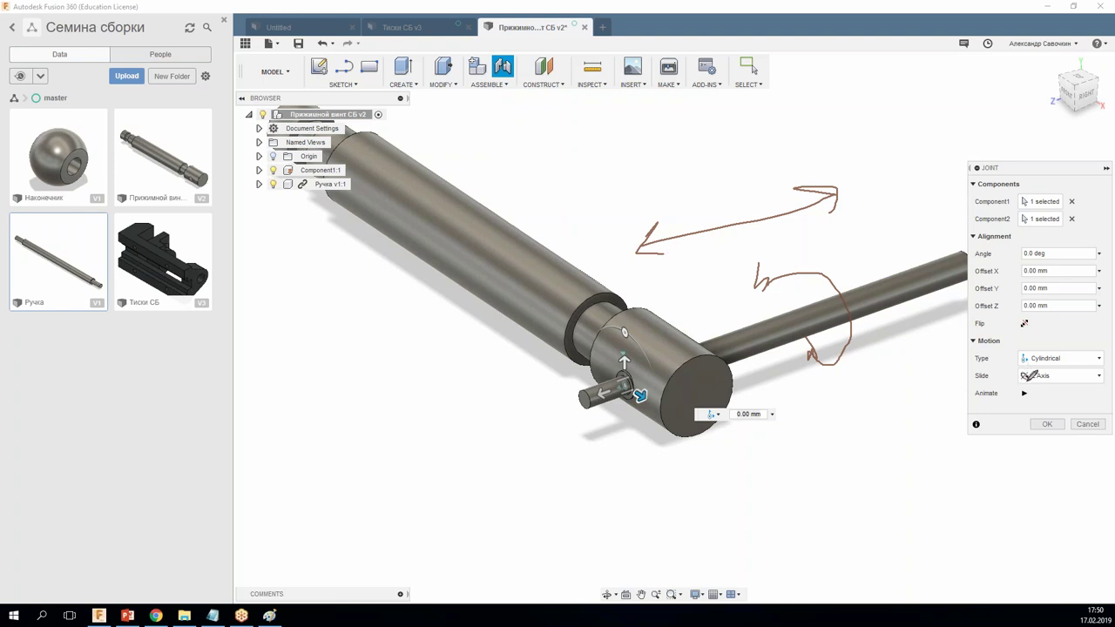
{"action": "key", "text": "e"}
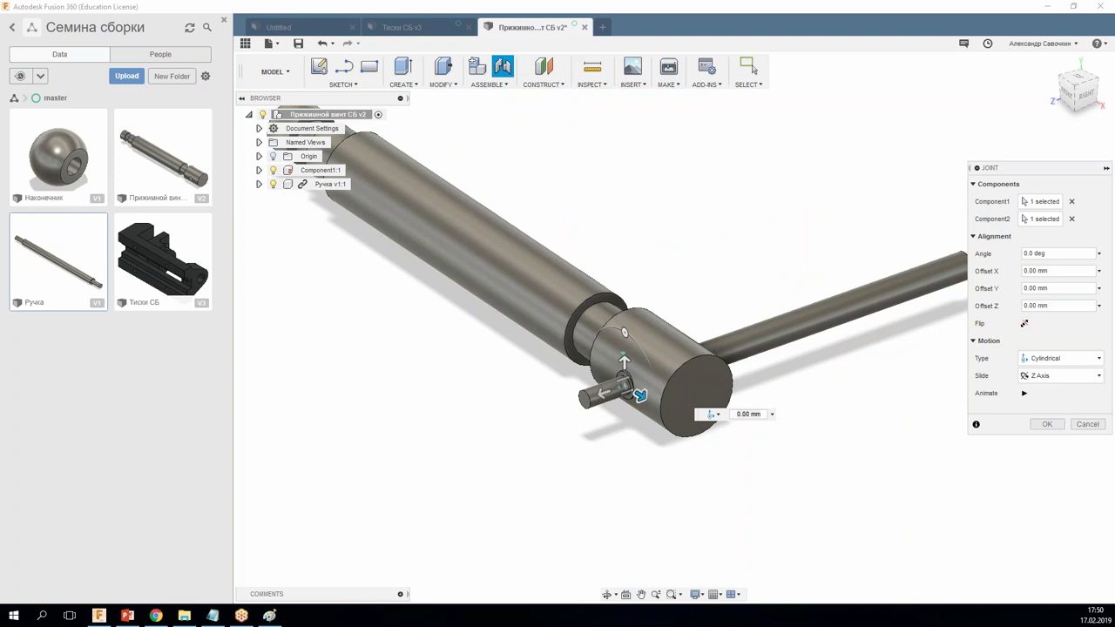
{"action": "left_click", "coordinate": [1047, 424]}
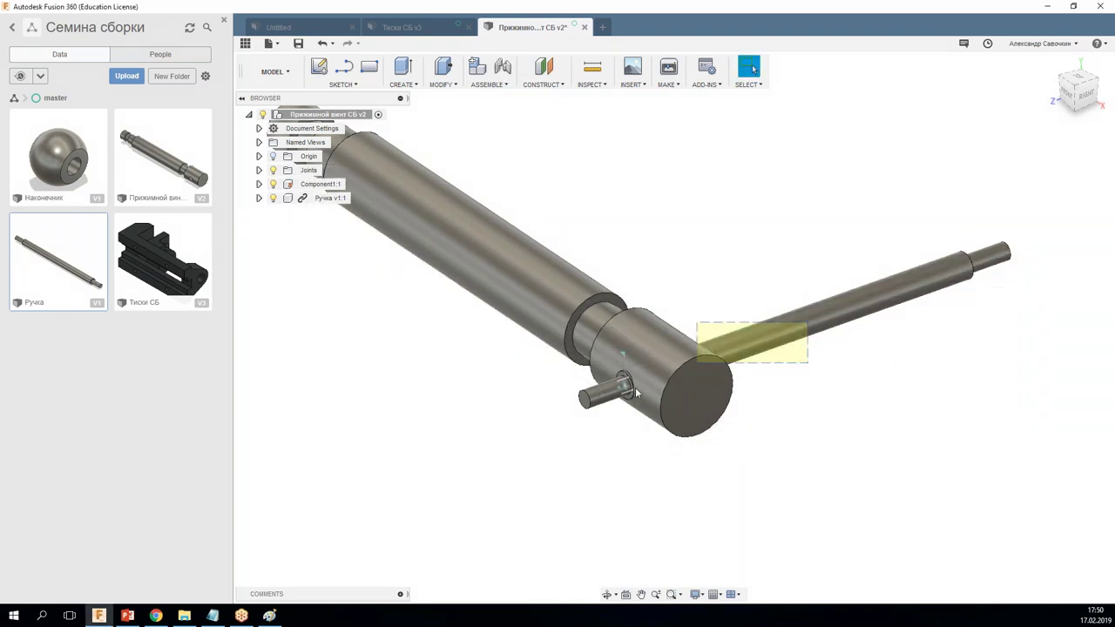
{"action": "left_click", "coordinate": [796, 345]}
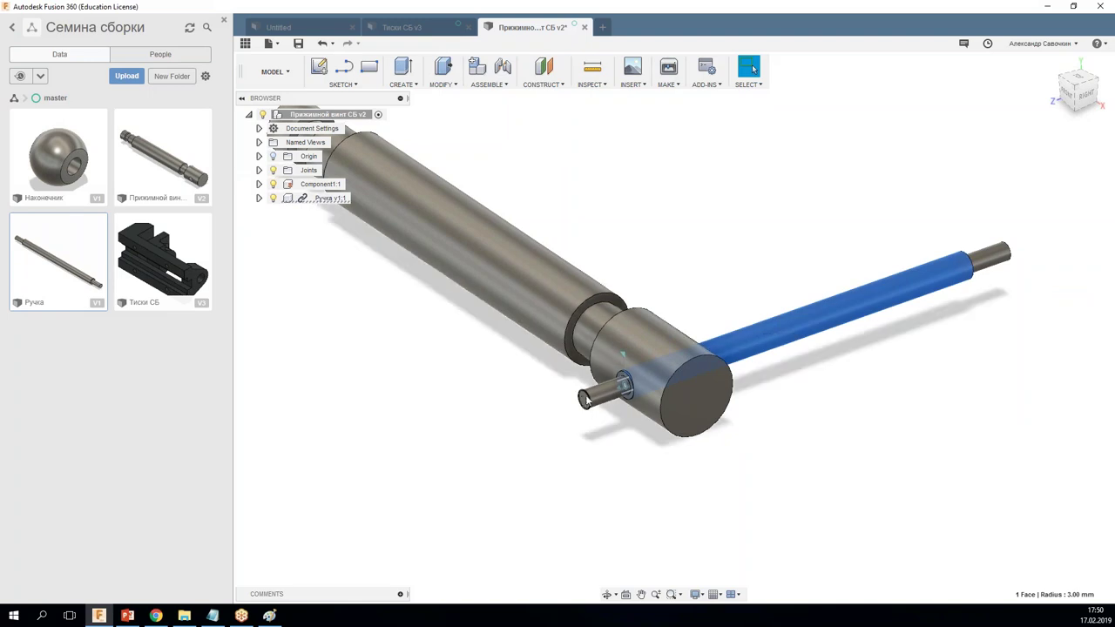
Step: Save a new assembly version and turn on design history capture
{"action": "left_click", "coordinate": [588, 398], "text": "ctrl"}
{"action": "key", "text": "ctrl+s"}
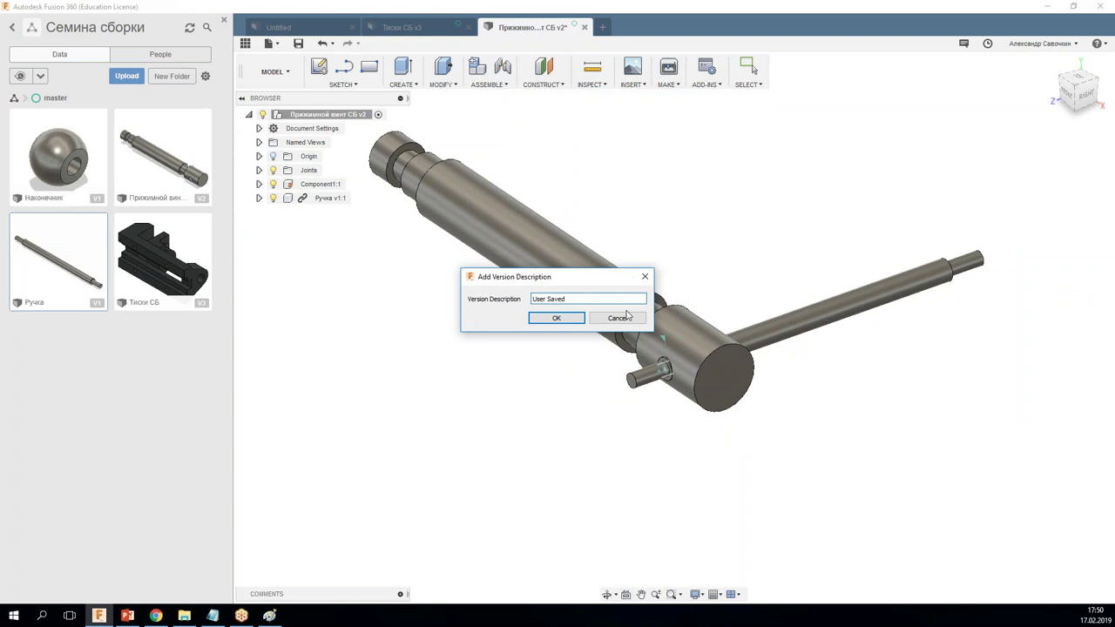
{"action": "left_click", "coordinate": [575, 318]}
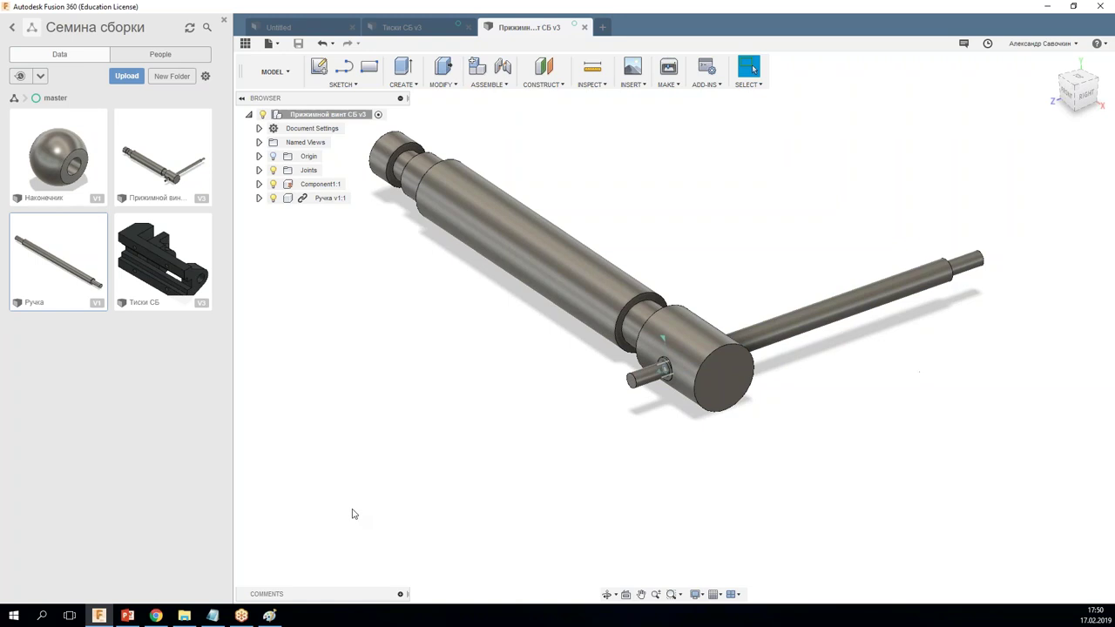
{"action": "right_click", "coordinate": [295, 117]}
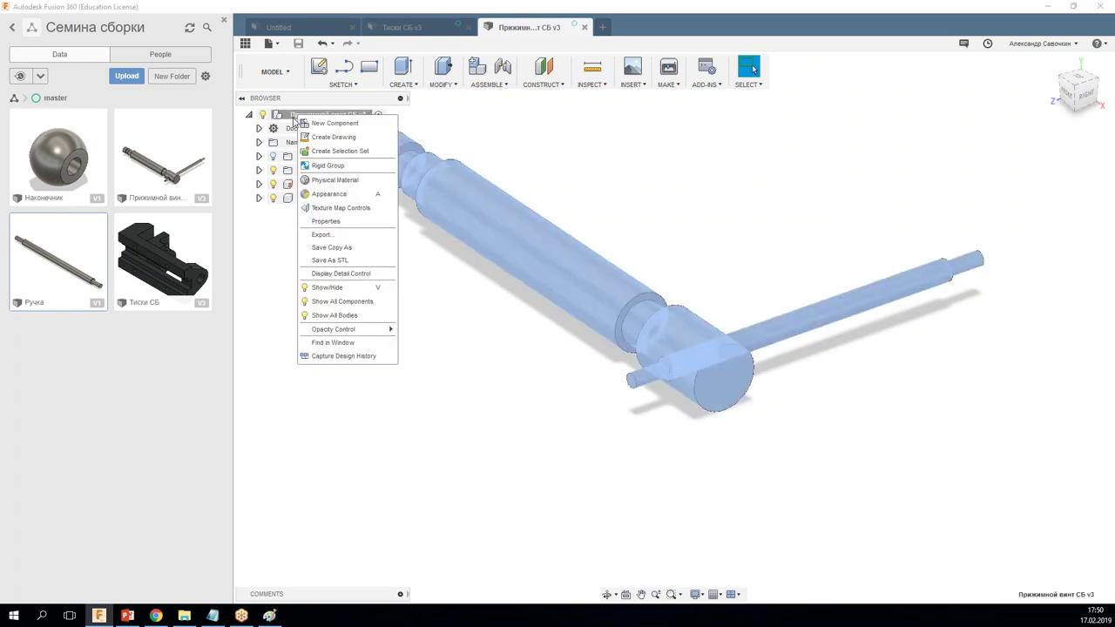
{"action": "left_click", "coordinate": [345, 357]}
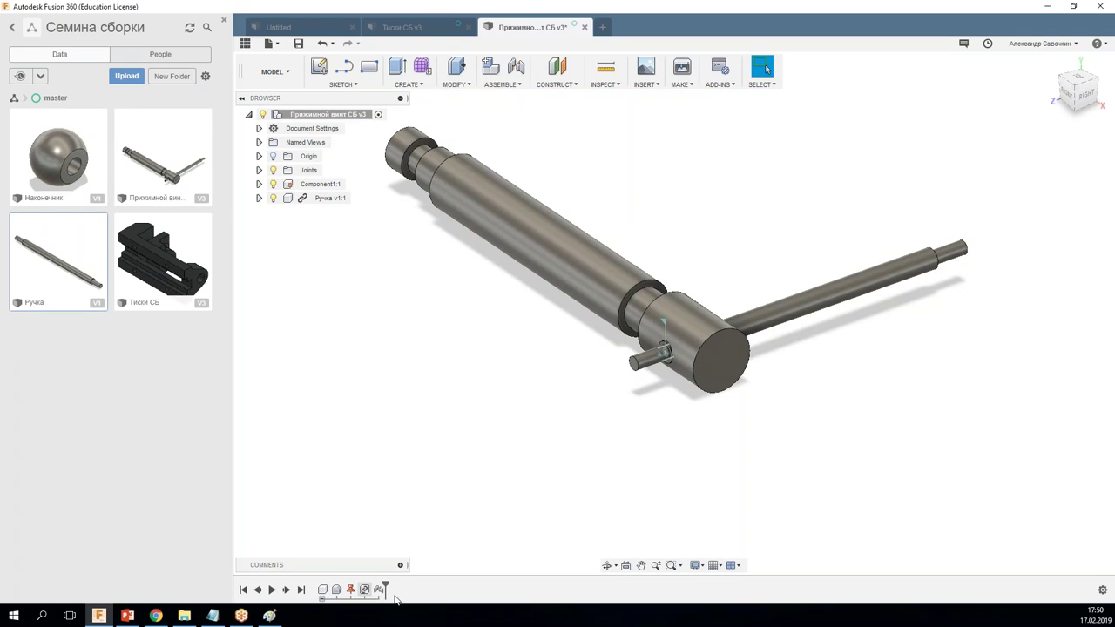
Step: Spin and slide the handle to test its cylindrical joint, then drag in the Наконечник ball tip
{"action": "left_click_drag", "start_coordinate": [819, 306], "coordinate": [694, 357]}
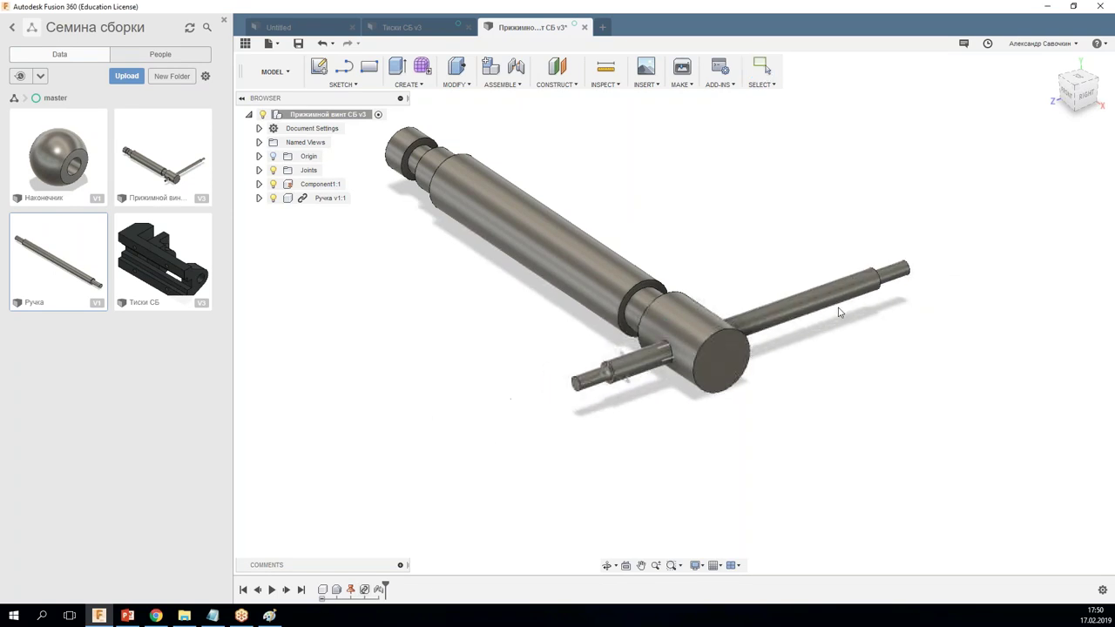
{"action": "left_click_drag", "start_coordinate": [693, 357], "coordinate": [842, 363]}
{"action": "left_click_drag", "start_coordinate": [781, 399], "coordinate": [635, 424]}
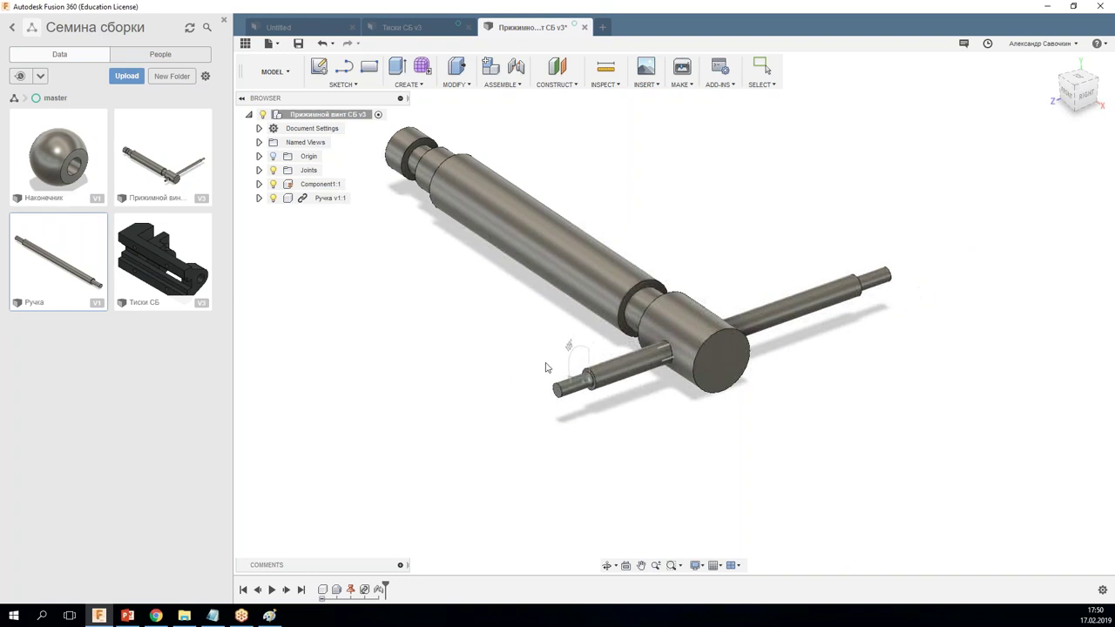
{"action": "middle_click_drag", "start_coordinate": [866, 392], "coordinate": [876, 392], "text": "shift"}
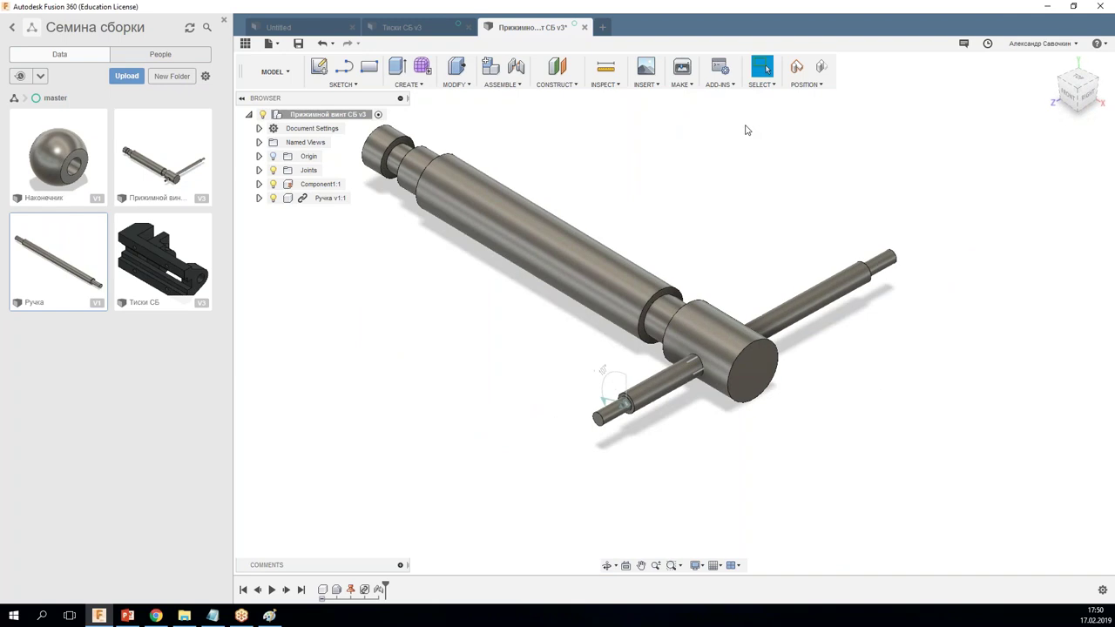
{"action": "left_click_drag", "start_coordinate": [58, 171], "coordinate": [928, 223]}
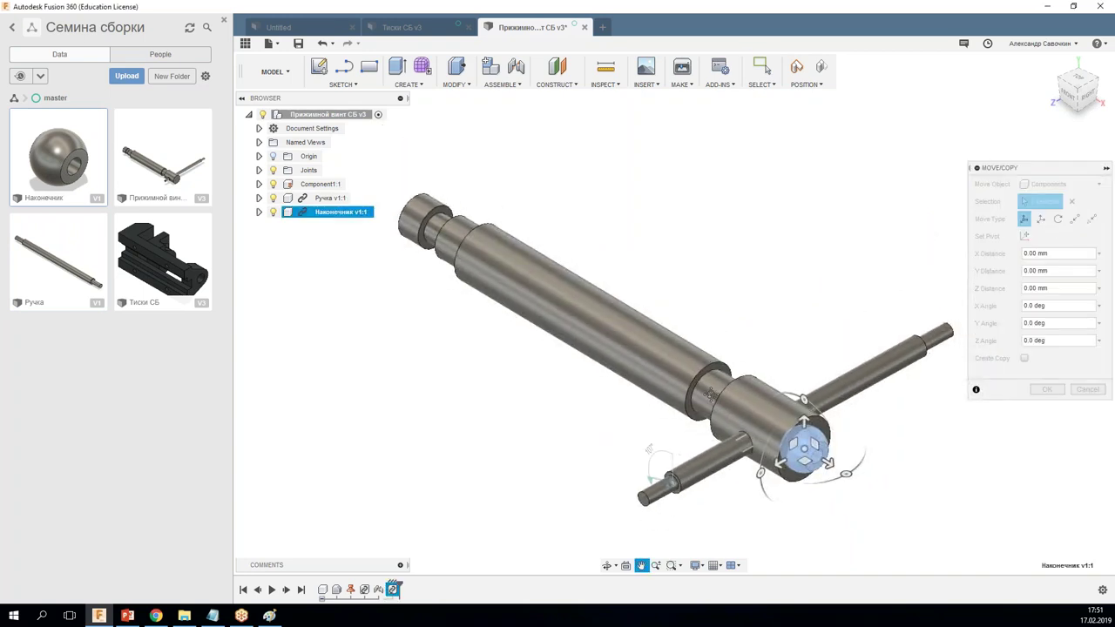
Step: Shift the Наконечник ball tip along Z and turn it about Y to sit off the rod end
{"action": "left_click_drag", "start_coordinate": [547, 440], "coordinate": [843, 330]}
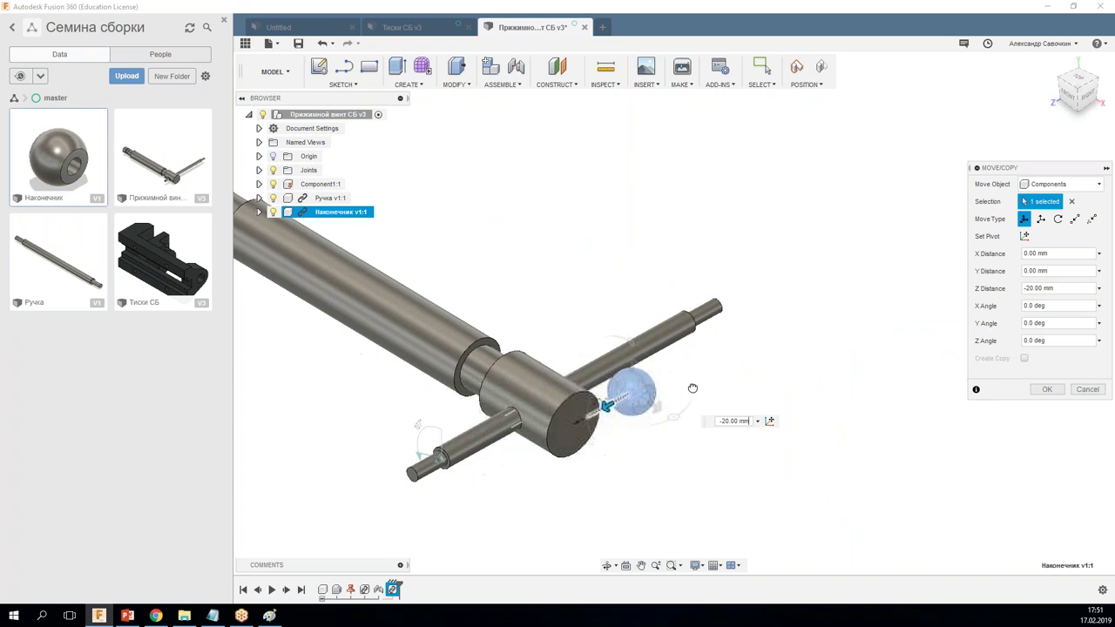
{"action": "left_click_drag", "start_coordinate": [835, 329], "coordinate": [747, 328]}
{"action": "left_click", "coordinate": [1046, 390]}
Step: Start a new joint while keeping the ball tip's moved position
{"action": "mouse_move", "coordinate": [781, 358]}
{"action": "middle_mouse_down", "text": "shift"}
{"action": "mouse_move", "coordinate": [668, 337]}
{"action": "mouse_move", "coordinate": [700, 343]}
{"action": "mouse_move", "coordinate": [850, 248]}
{"action": "middle_mouse_up", "text": "shift"}
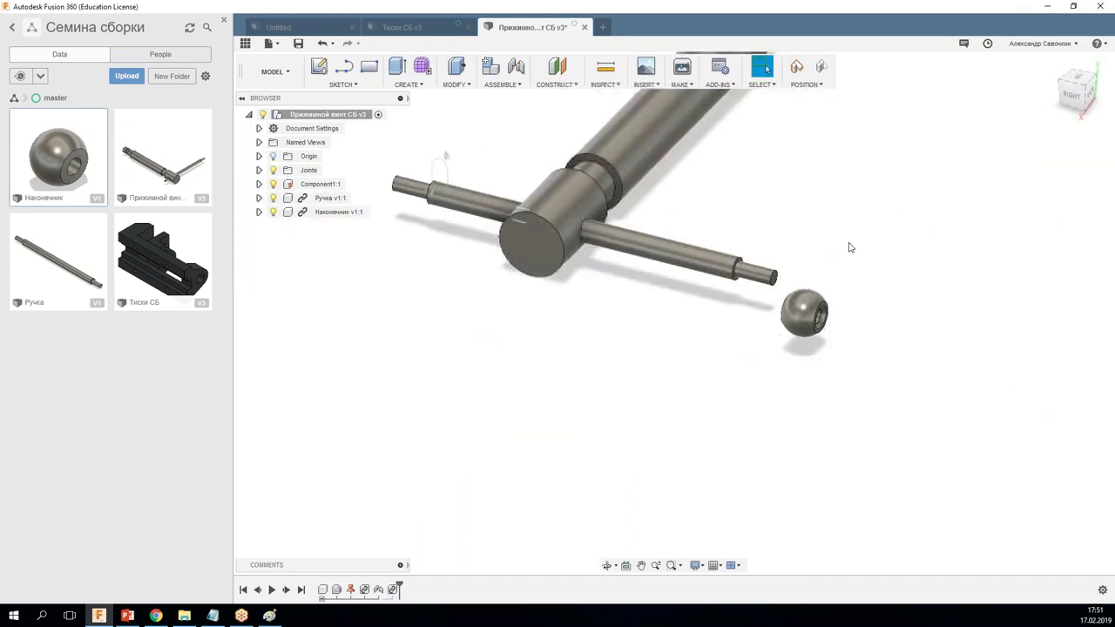
{"action": "left_click", "coordinate": [509, 84]}
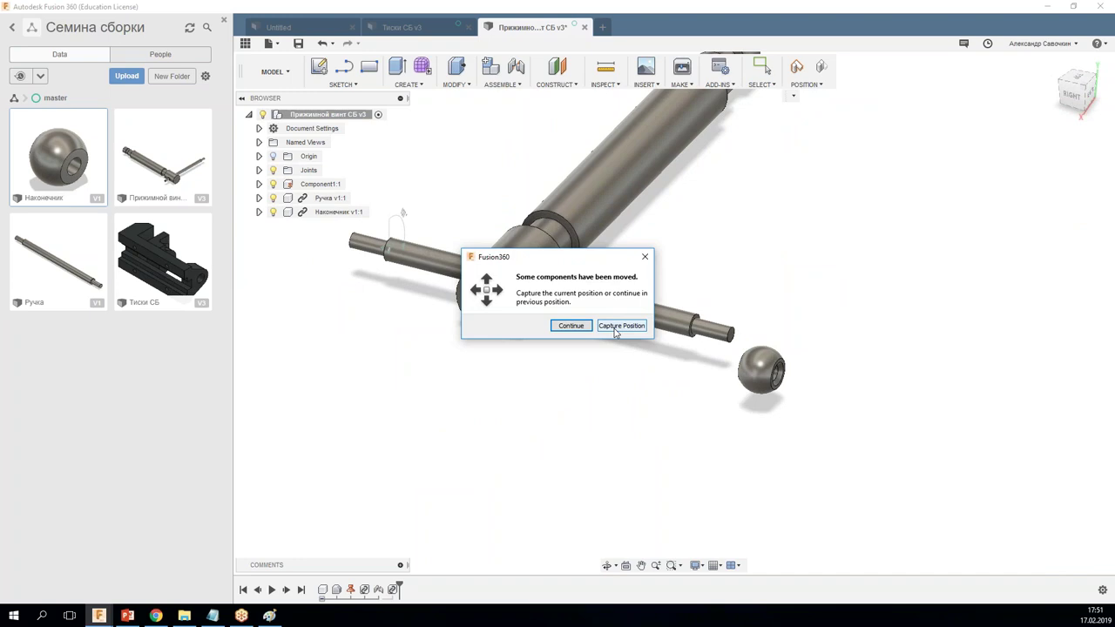
{"action": "left_click", "coordinate": [616, 328]}
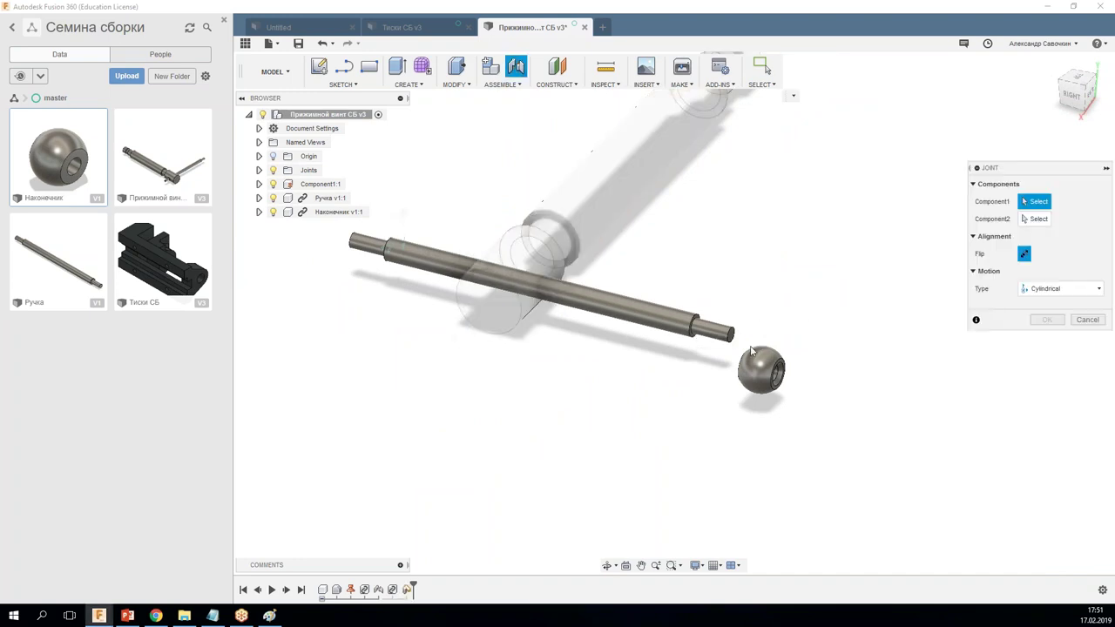
Step: Join the handle rod's end to the ball tip's hole with a Rigid joint
{"action": "scroll", "coordinate": [739, 343], "scroll_direction": "up", "scroll_amount": 2}
{"action": "scroll", "coordinate": [676, 326], "scroll_direction": "up", "scroll_amount": 1}
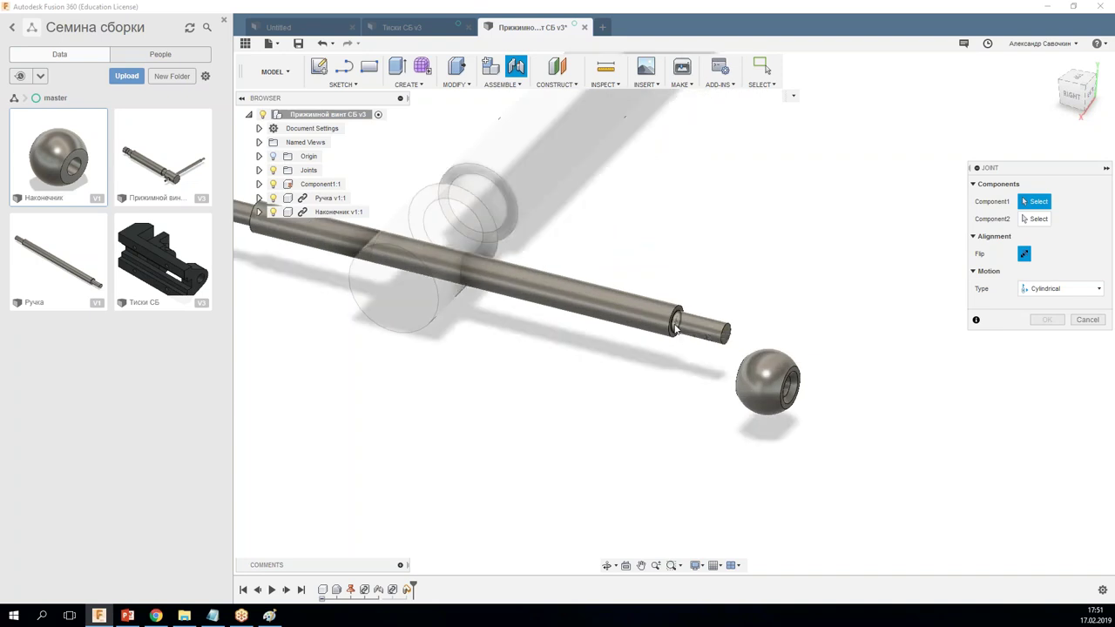
{"action": "left_click", "coordinate": [676, 327]}
{"action": "mouse_move", "coordinate": [730, 418]}
{"action": "middle_mouse_down", "text": "shift"}
{"action": "mouse_move", "coordinate": [807, 433]}
{"action": "mouse_move", "coordinate": [720, 377]}
{"action": "middle_mouse_up", "text": "shift"}
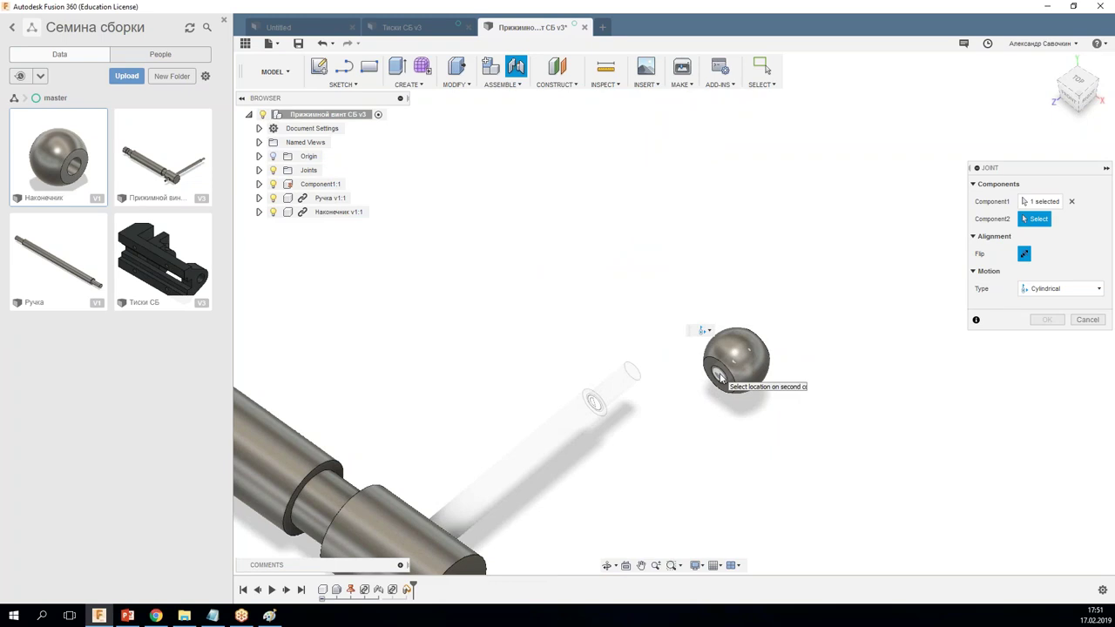
{"action": "left_click", "coordinate": [720, 376]}
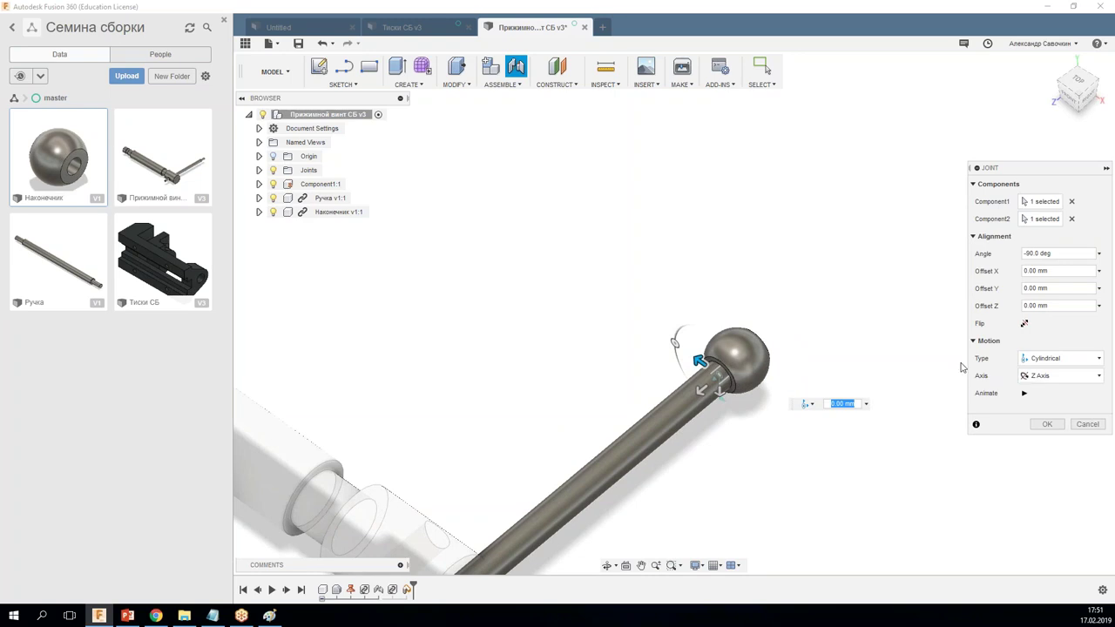
{"action": "left_click", "coordinate": [1050, 358]}
{"action": "left_click", "coordinate": [1048, 376]}
{"action": "key", "text": "Up"}
{"action": "key", "text": "Up"}
{"action": "key", "text": "Up"}
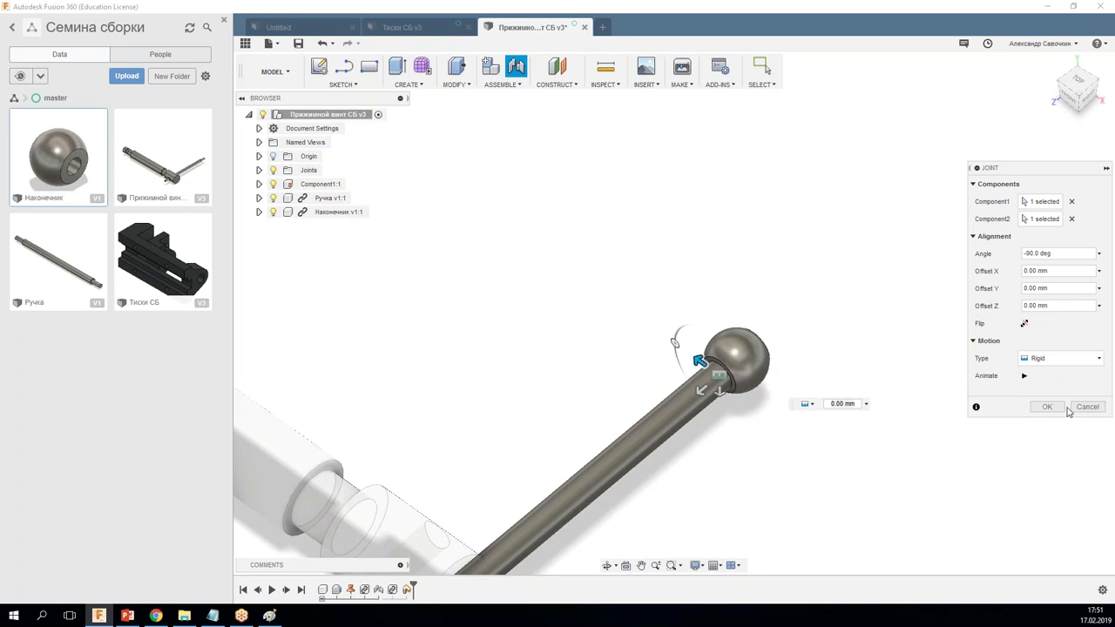
{"action": "left_click", "coordinate": [1047, 407]}
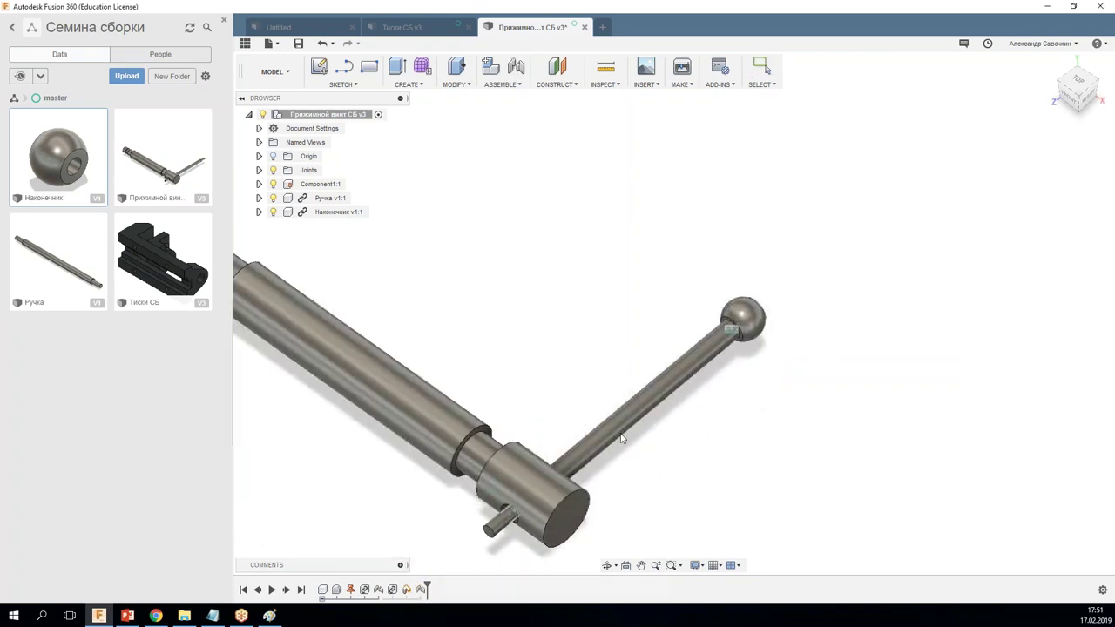
Step: Turn the handle to check it still rotates, then view the whole screw
{"action": "mouse_move", "coordinate": [574, 484]}
{"action": "left_mouse_down"}
{"action": "mouse_move", "coordinate": [502, 551]}
{"action": "mouse_move", "coordinate": [720, 401]}
{"action": "left_mouse_up"}
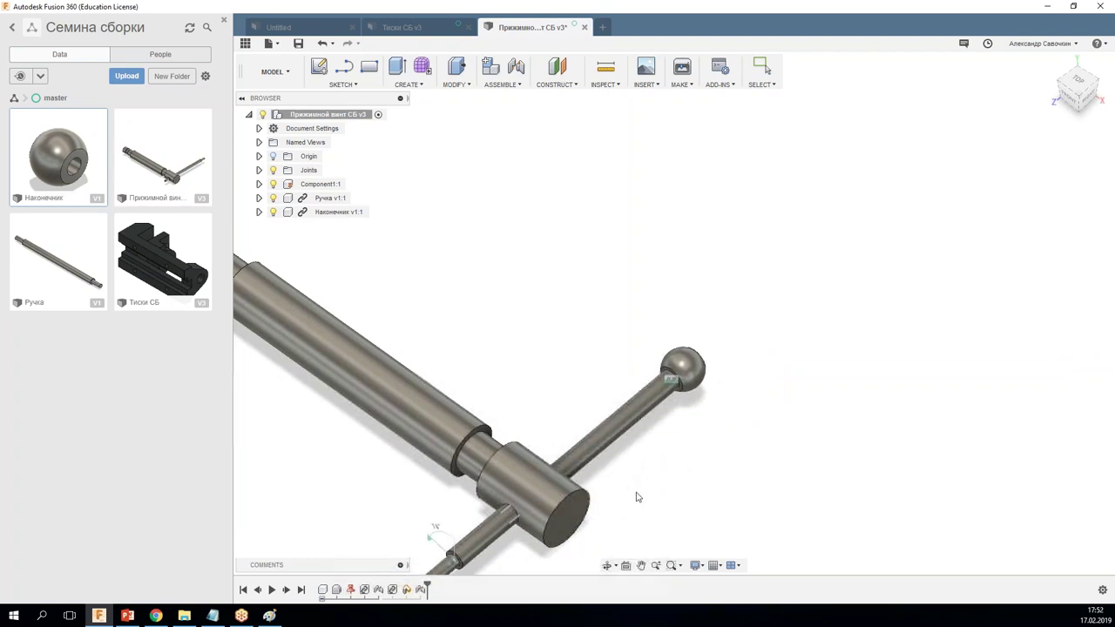
{"action": "scroll", "coordinate": [602, 467], "scroll_direction": "down", "scroll_amount": 3}
{"action": "mouse_move", "coordinate": [602, 467]}
{"action": "middle_mouse_down", "text": "shift"}
{"action": "mouse_move", "coordinate": [607, 486]}
{"action": "mouse_move", "coordinate": [723, 410]}
{"action": "middle_mouse_up", "text": "shift"}
Step: Insert a second Наконечник ball tip, moved 65 mm along Z and rotated 90° about Y
{"action": "mouse_move", "coordinate": [77, 180]}
{"action": "left_mouse_down"}
{"action": "mouse_move", "coordinate": [466, 377]}
{"action": "mouse_move", "coordinate": [480, 403]}
{"action": "left_mouse_up"}
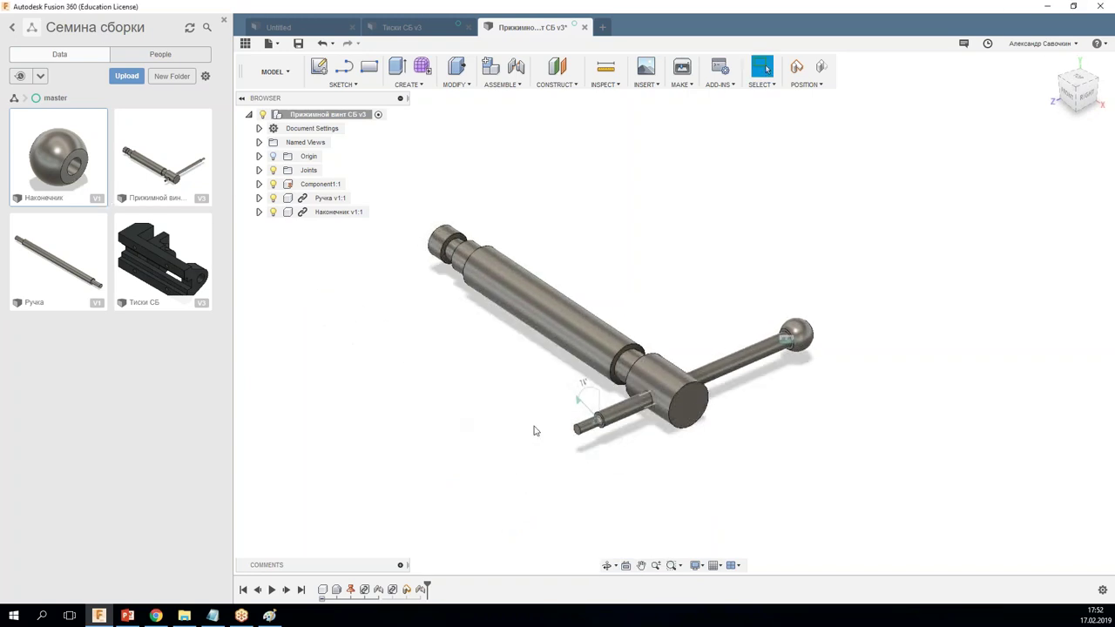
{"action": "scroll", "coordinate": [563, 453], "scroll_direction": "up", "scroll_amount": 3}
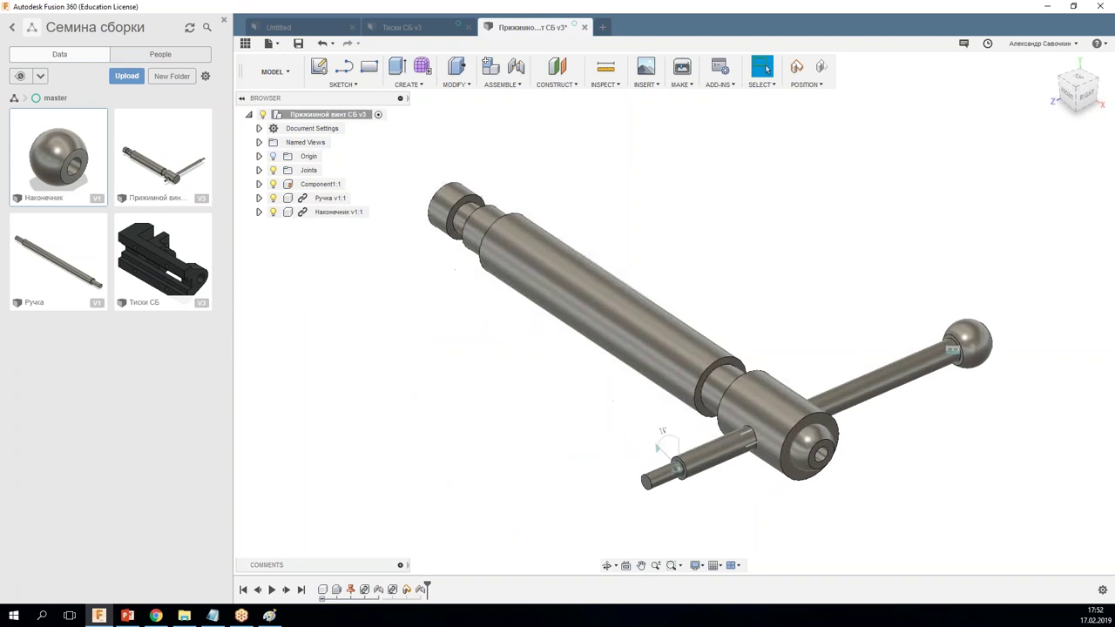
{"action": "left_click_drag", "start_coordinate": [819, 468], "coordinate": [575, 541]}
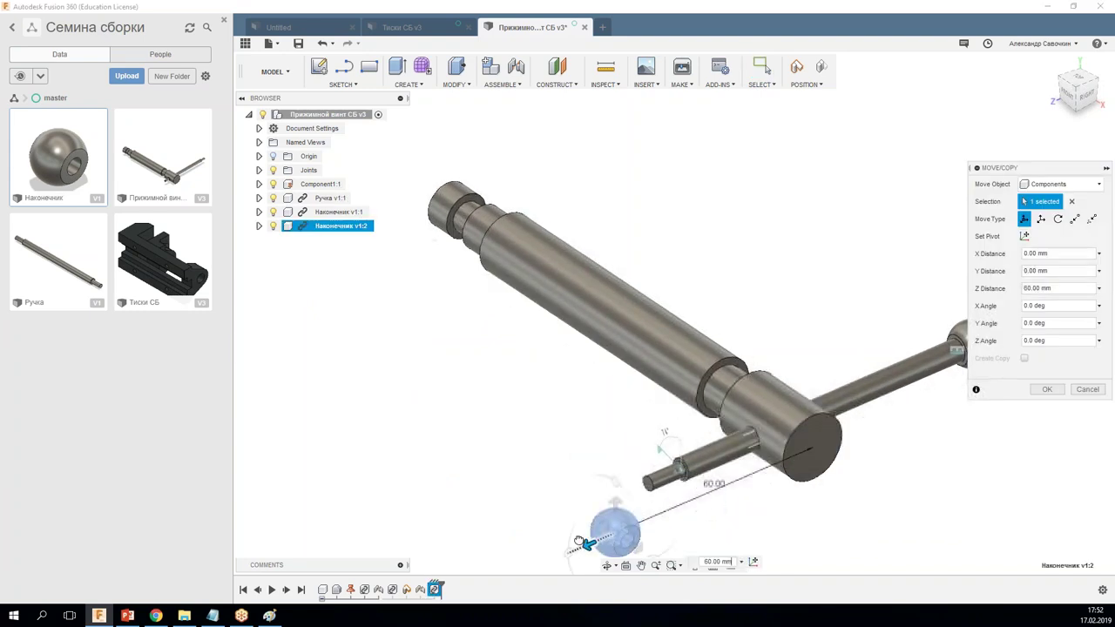
{"action": "scroll", "coordinate": [562, 493], "scroll_direction": "down", "scroll_amount": 1}
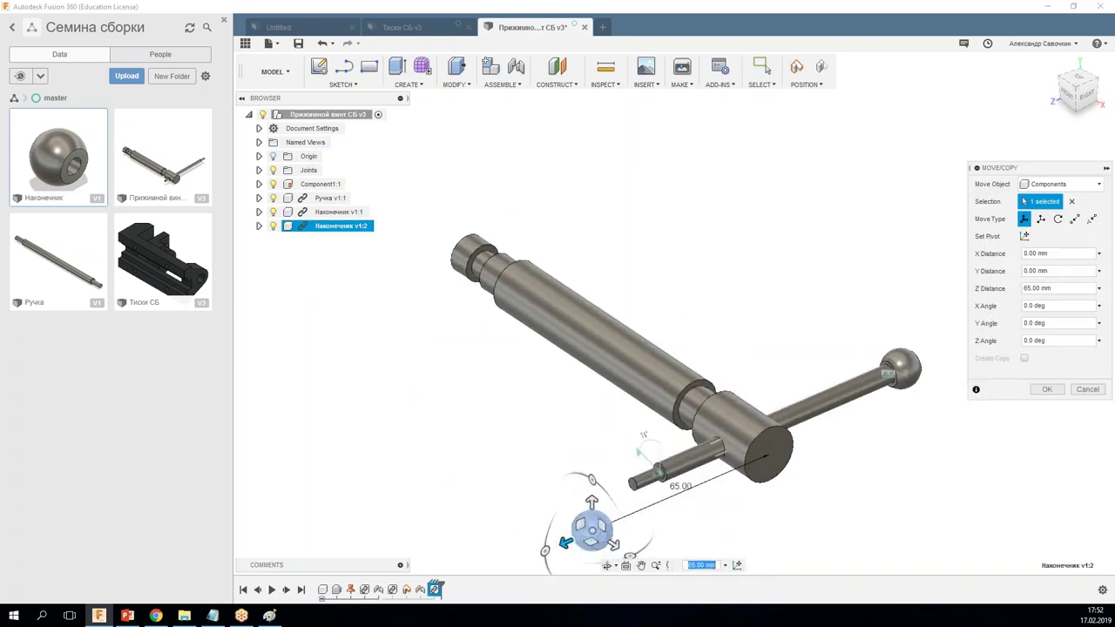
{"action": "scroll", "coordinate": [610, 541], "scroll_direction": "down", "scroll_amount": 1}
{"action": "left_click_drag", "start_coordinate": [630, 547], "coordinate": [641, 503]}
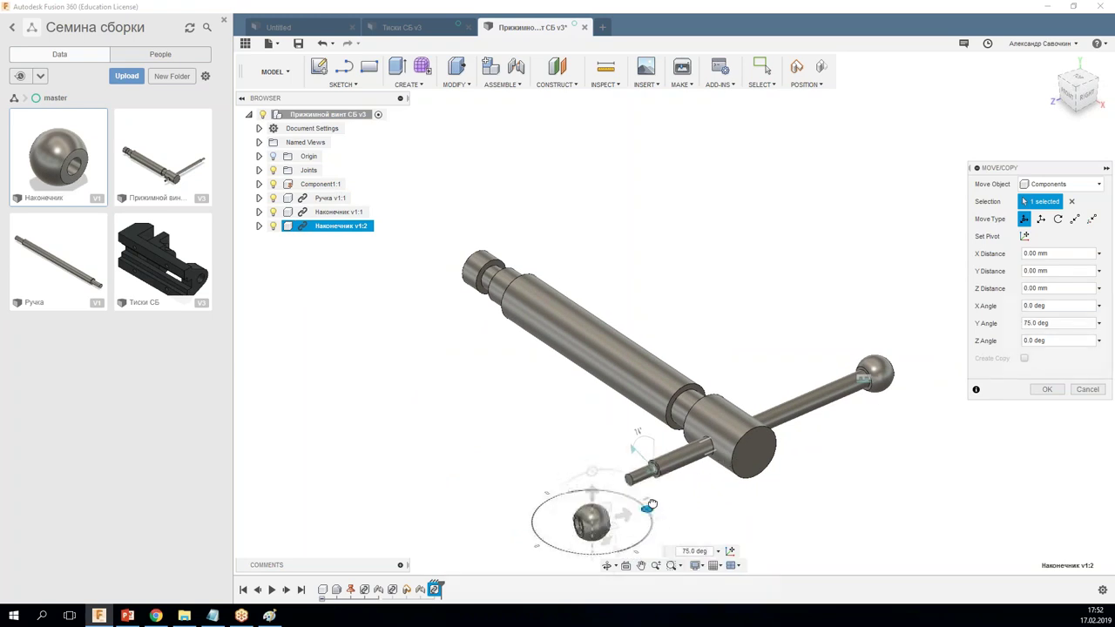
{"action": "left_click", "coordinate": [1045, 390]}
{"action": "left_click", "coordinate": [501, 84]}
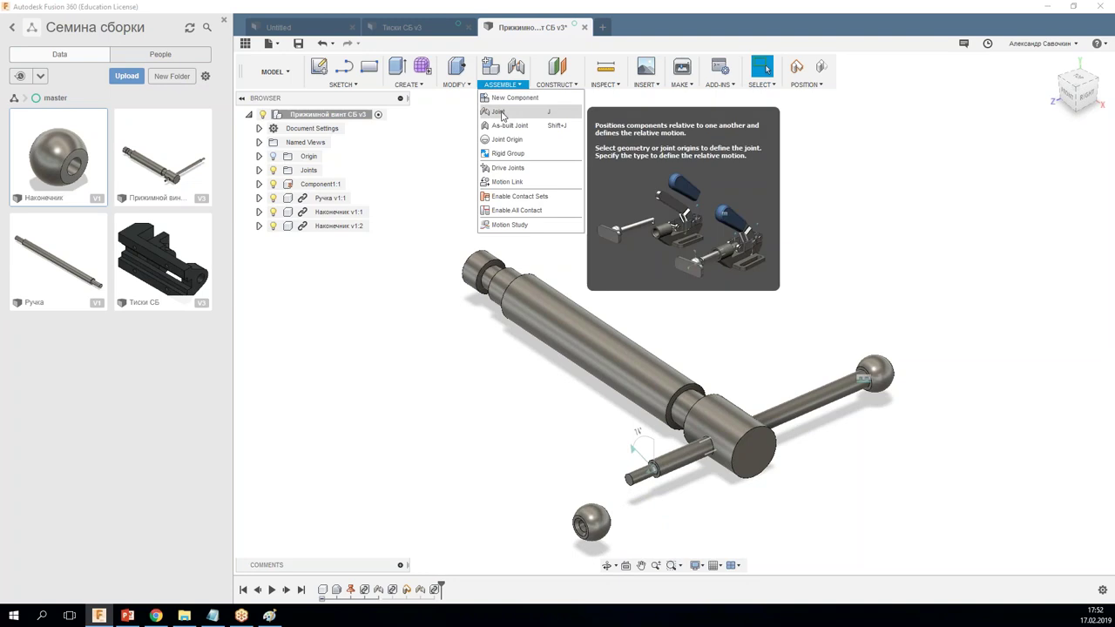
Step: Keep the captured position and rigidly joint the second ball tip's hole to the handle rod's free end
{"action": "left_click", "coordinate": [506, 110]}
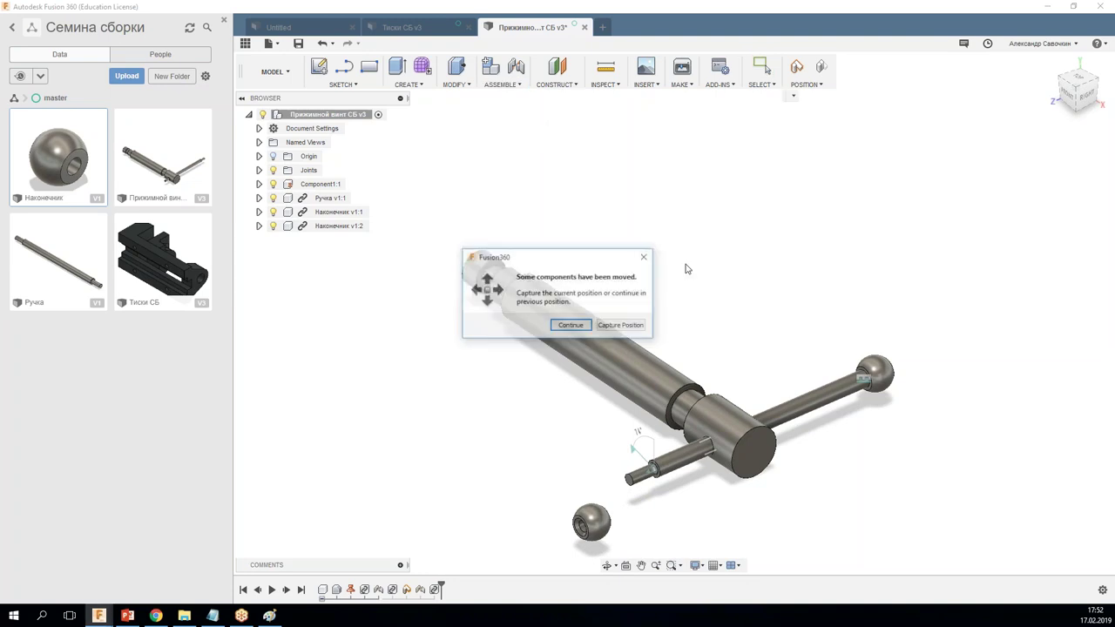
{"action": "left_click", "coordinate": [617, 328]}
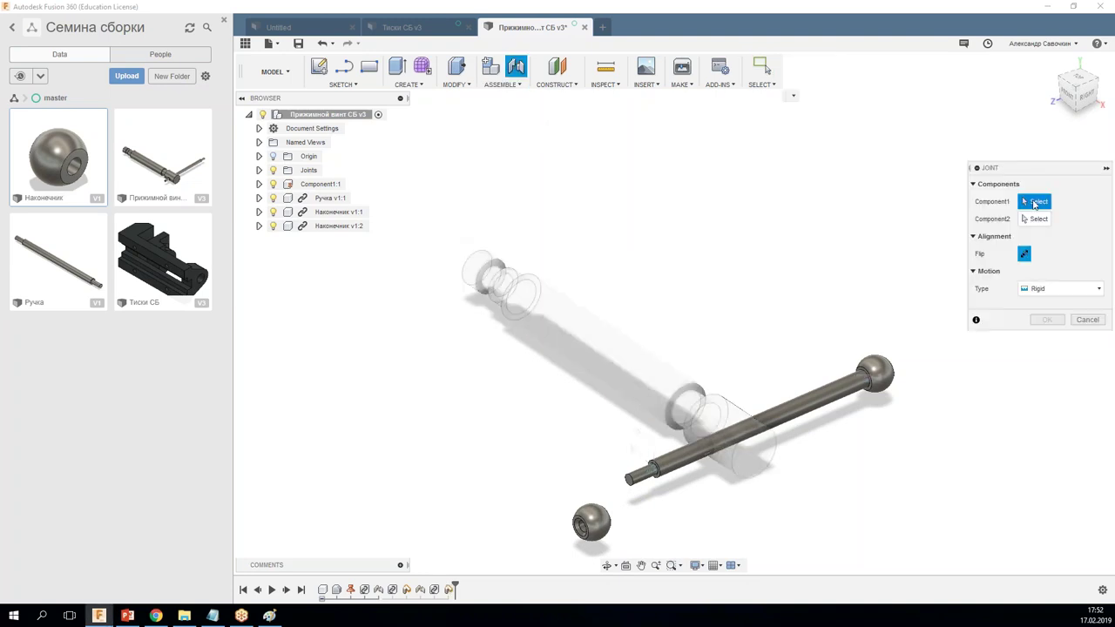
{"action": "scroll", "coordinate": [655, 490], "scroll_direction": "up", "scroll_amount": 1}
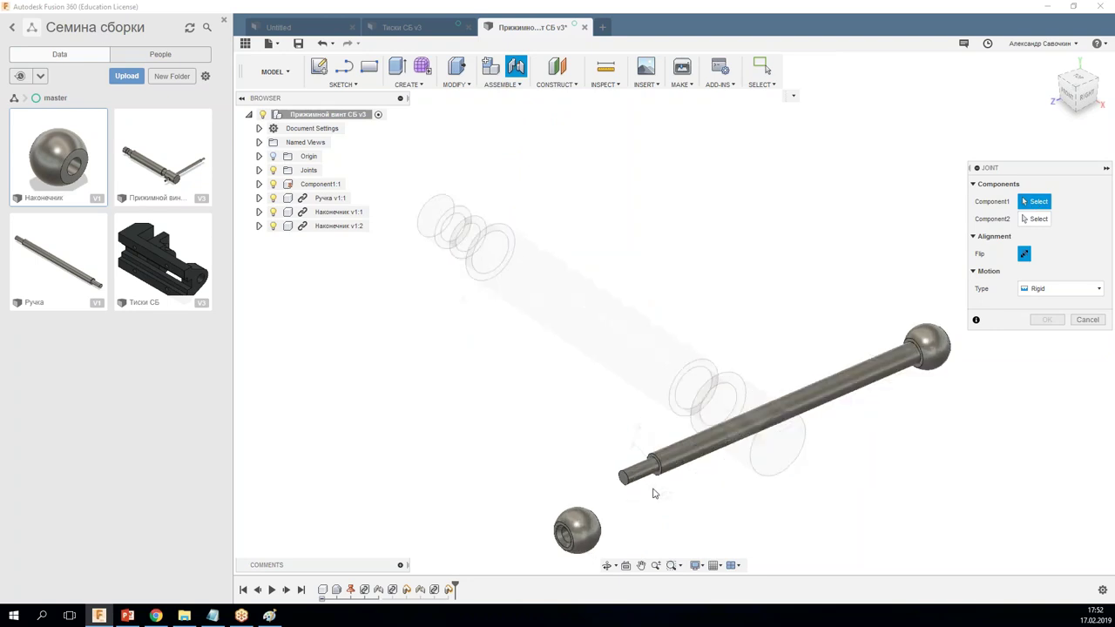
{"action": "scroll", "coordinate": [655, 488], "scroll_direction": "up", "scroll_amount": 1}
{"action": "left_click", "coordinate": [655, 462]}
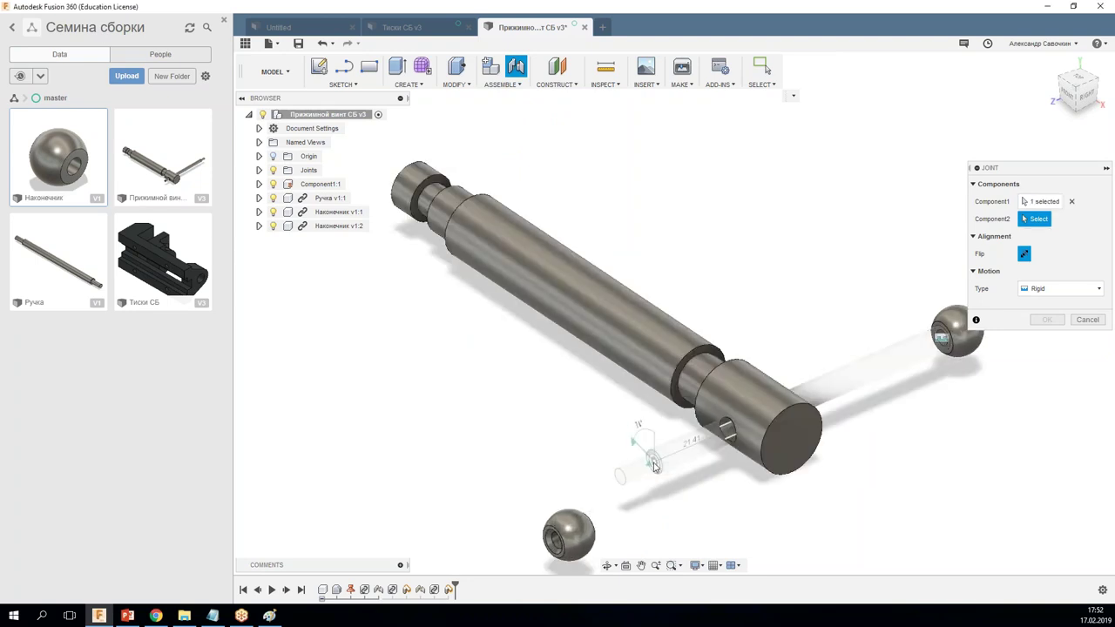
{"action": "mouse_move", "coordinate": [655, 505]}
{"action": "middle_mouse_down", "text": "shift"}
{"action": "mouse_move", "coordinate": [575, 506]}
{"action": "mouse_move", "coordinate": [758, 523]}
{"action": "middle_mouse_up", "text": "shift"}
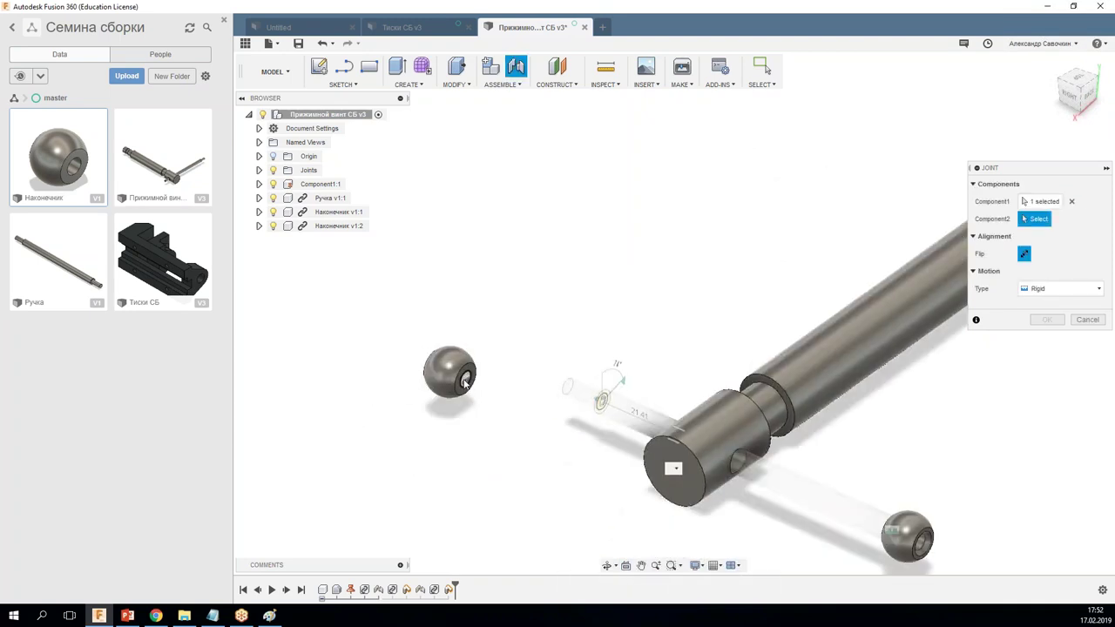
{"action": "left_click", "coordinate": [465, 383]}
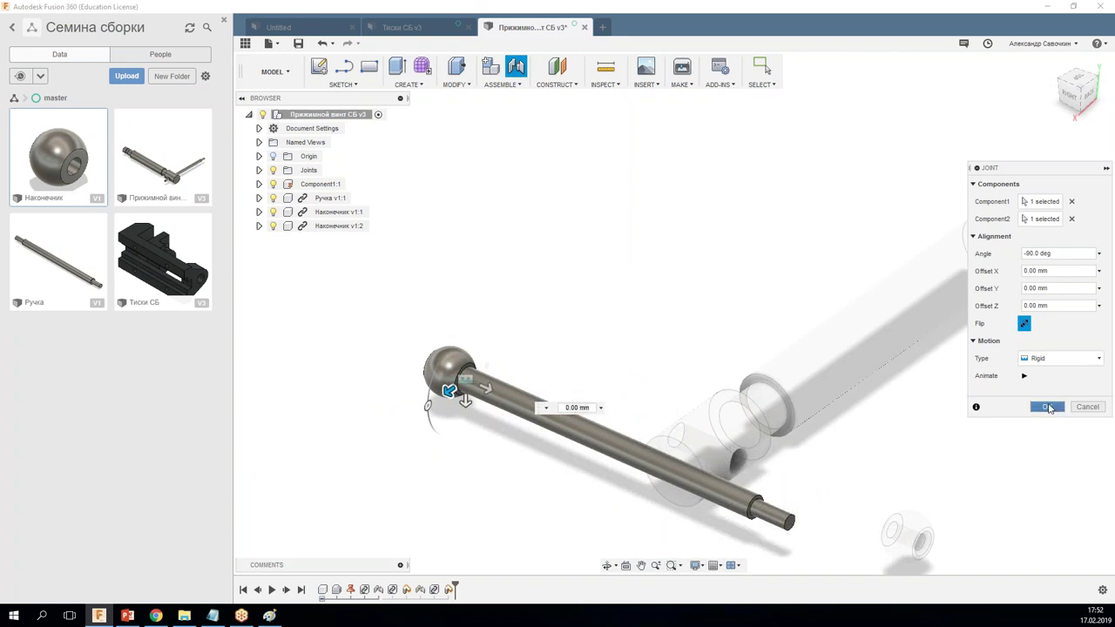
{"action": "left_click", "coordinate": [1048, 407]}
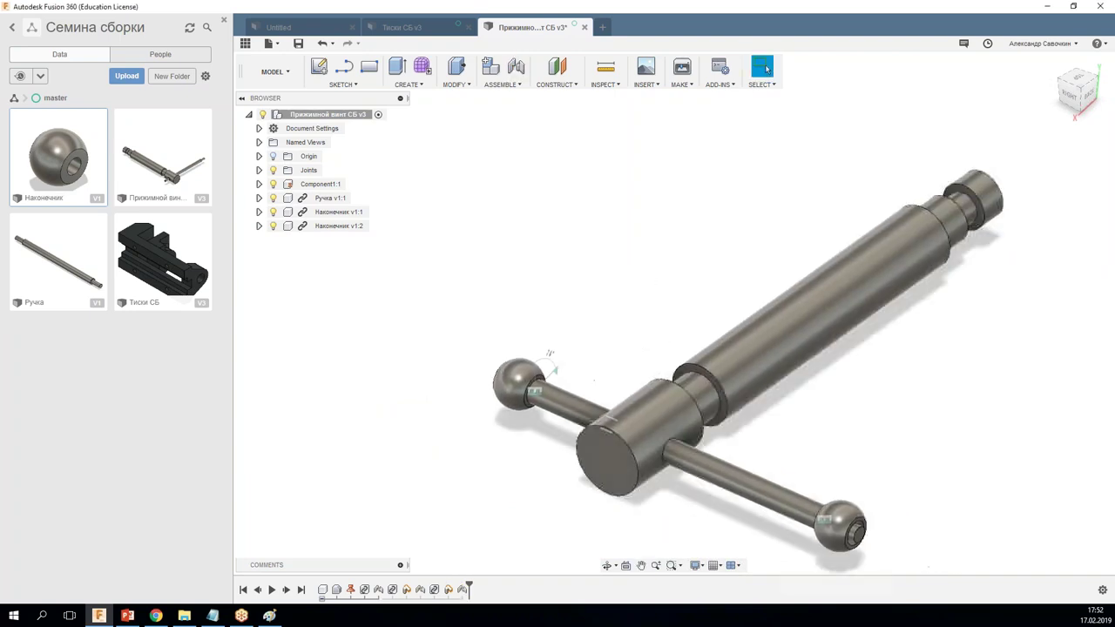
Step: Slide the tipped handle through the screw head, then save a new assembly version
{"action": "middle_click_drag", "start_coordinate": [563, 326], "coordinate": [659, 341], "text": "shift"}
{"action": "middle_click_drag", "start_coordinate": [815, 355], "coordinate": [600, 285]}
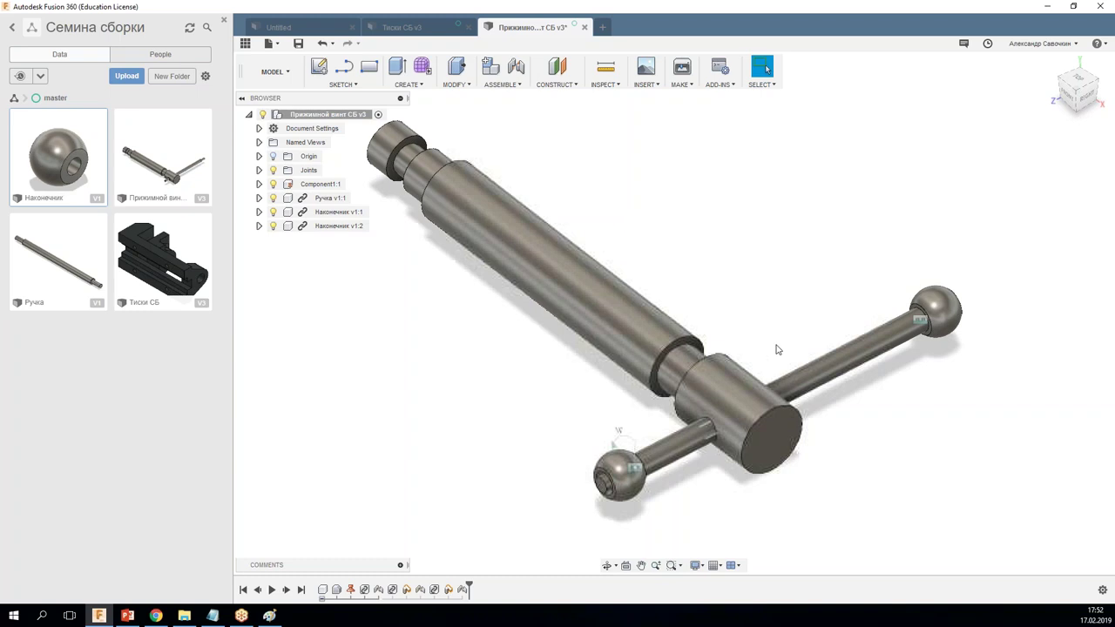
{"action": "mouse_move", "coordinate": [834, 384]}
{"action": "left_mouse_down"}
{"action": "mouse_move", "coordinate": [925, 375]}
{"action": "mouse_move", "coordinate": [849, 423]}
{"action": "left_mouse_up"}
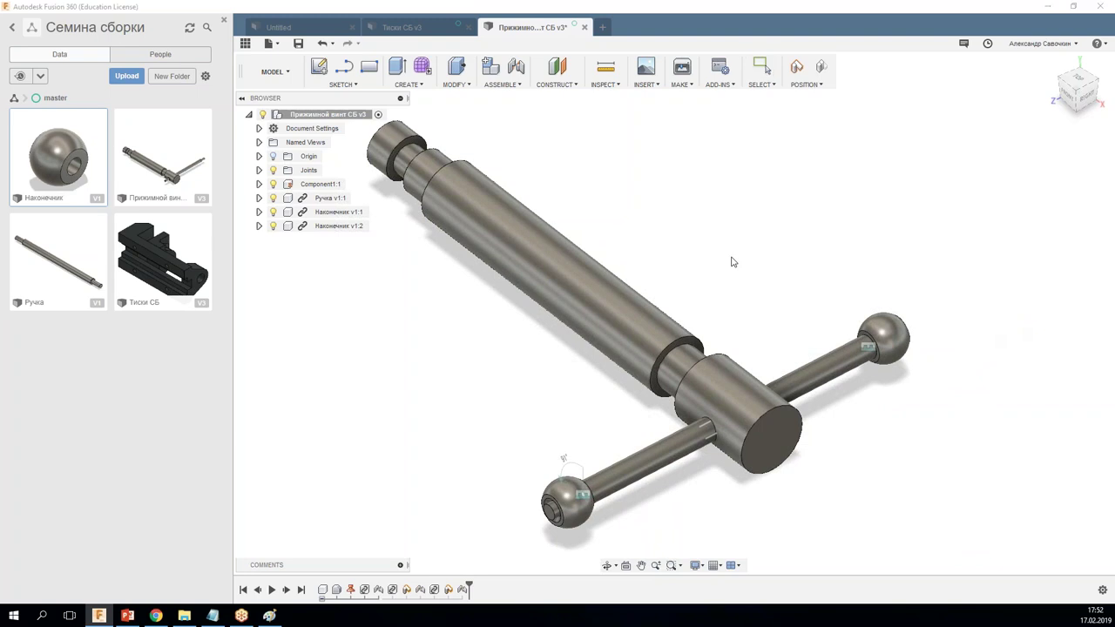
{"action": "key", "text": "ctrl+s"}
{"action": "left_click", "coordinate": [556, 318]}
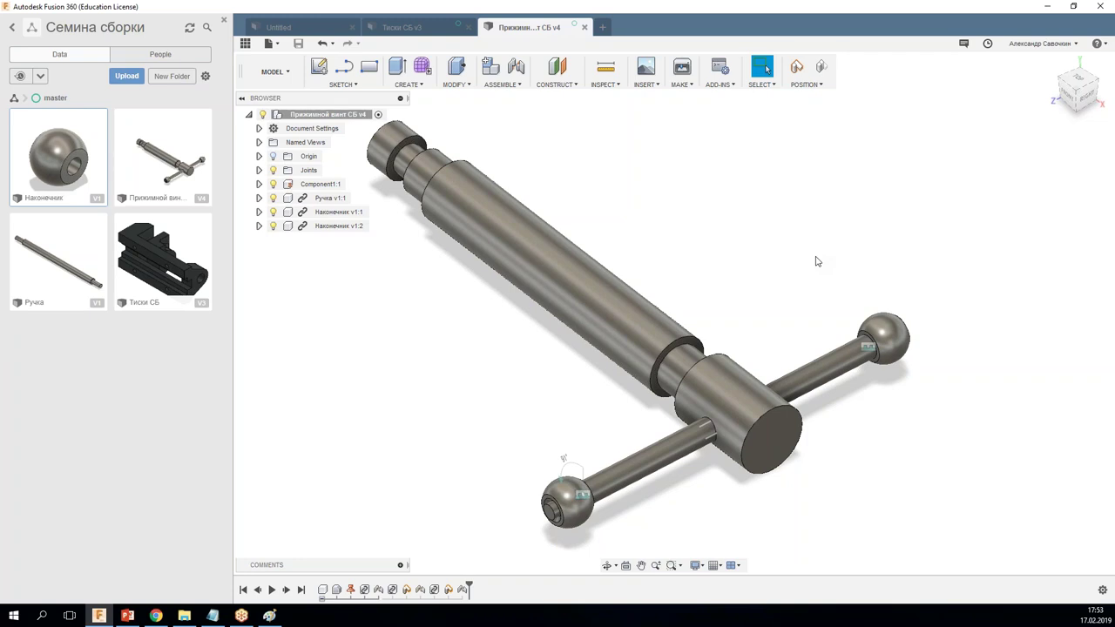
Step: Return to the Тиски СБ v3 vise and drag the Прижимной винт СБ v4 screw assembly into it
{"action": "left_click", "coordinate": [585, 28]}
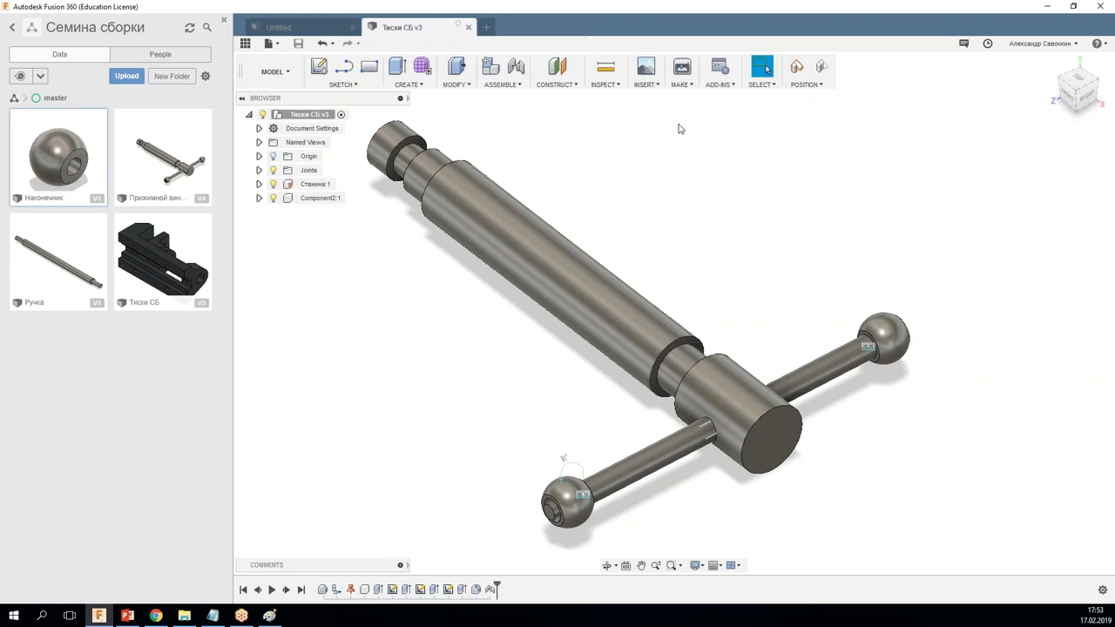
{"action": "mouse_move", "coordinate": [743, 235]}
{"action": "middle_mouse_down", "text": "shift"}
{"action": "mouse_move", "coordinate": [745, 266]}
{"action": "mouse_move", "coordinate": [880, 303]}
{"action": "mouse_move", "coordinate": [789, 260]}
{"action": "middle_mouse_up", "text": "shift"}
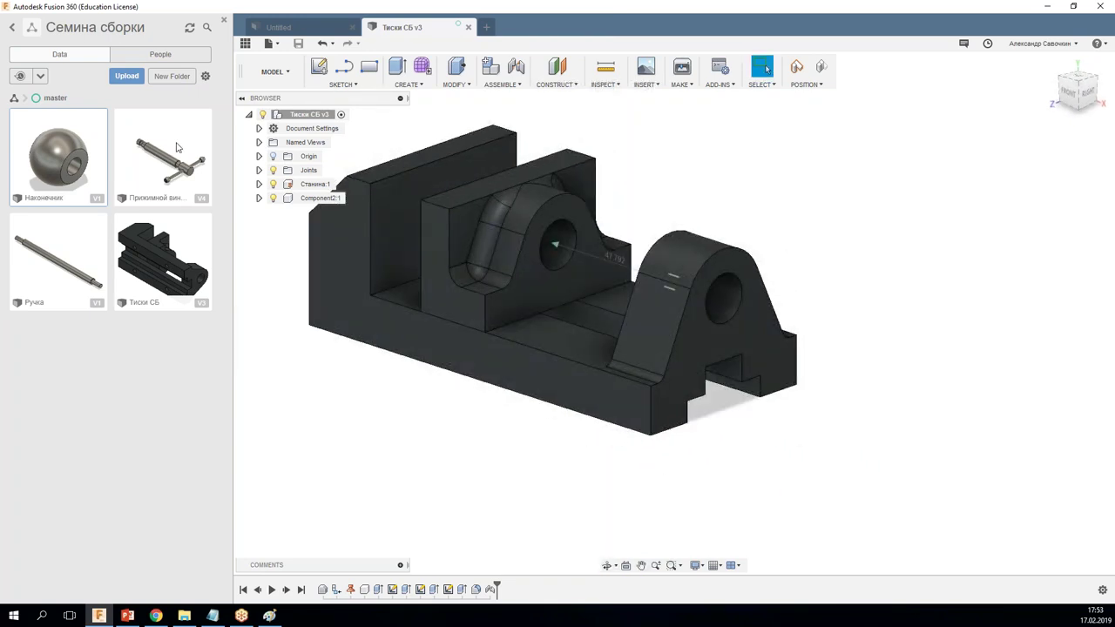
{"action": "left_click_drag", "start_coordinate": [161, 157], "coordinate": [798, 197]}
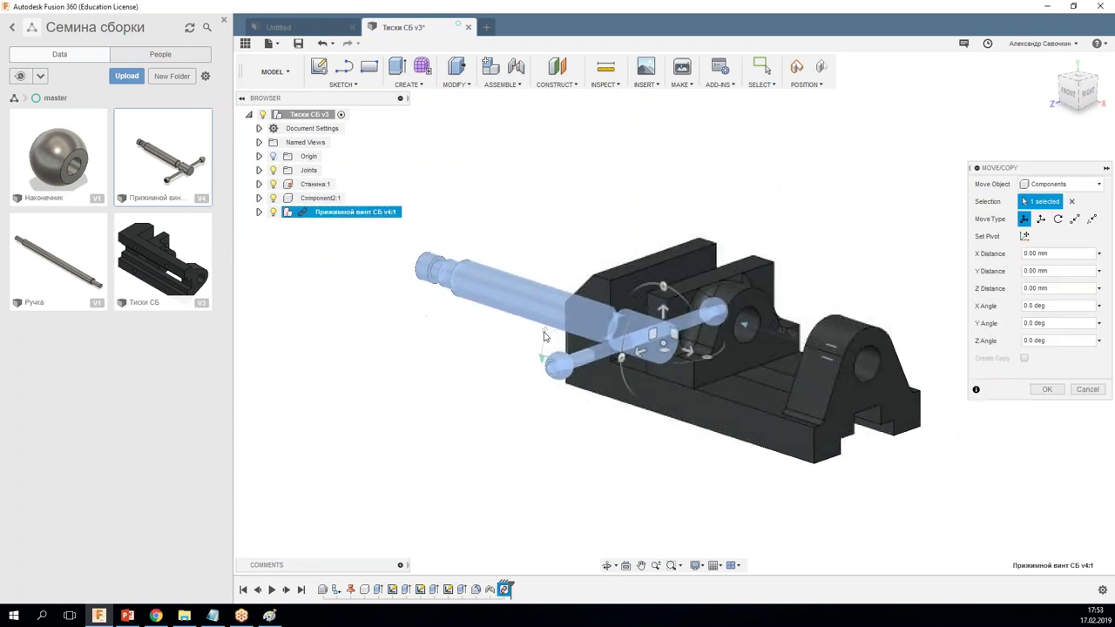
Step: Move the inserted screw assembly 270 mm along X so it sits beyond the vise body
{"action": "mouse_move", "coordinate": [645, 336]}
{"action": "left_mouse_down"}
{"action": "mouse_move", "coordinate": [1000, 425]}
{"action": "mouse_move", "coordinate": [1037, 447]}
{"action": "left_mouse_up"}
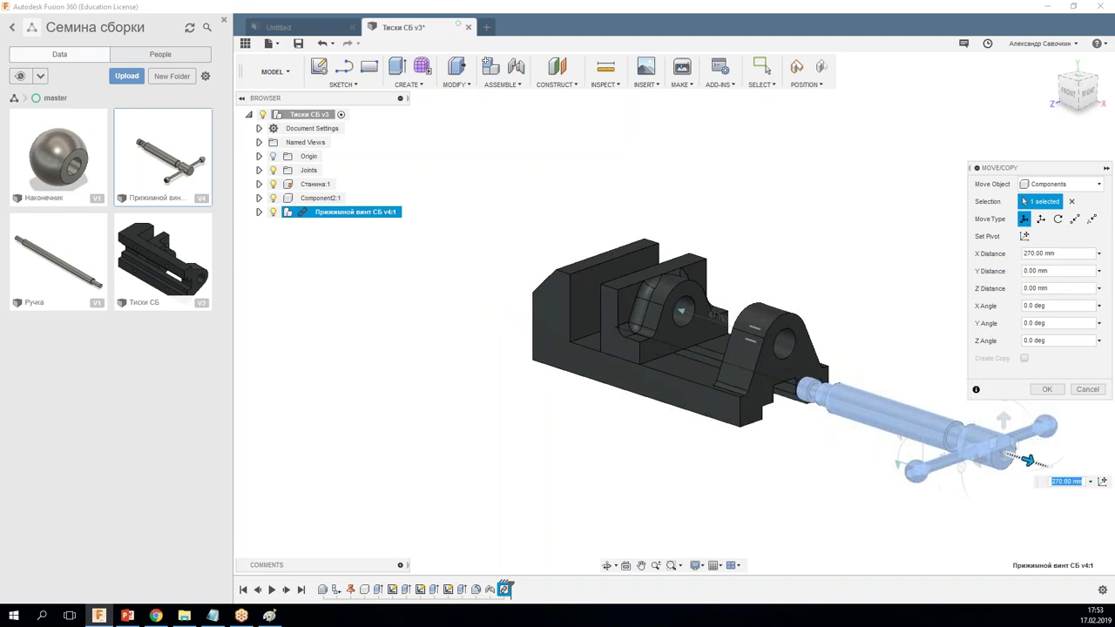
{"action": "key", "text": "Return"}
{"action": "scroll", "coordinate": [835, 495], "scroll_direction": "up", "scroll_amount": 1}
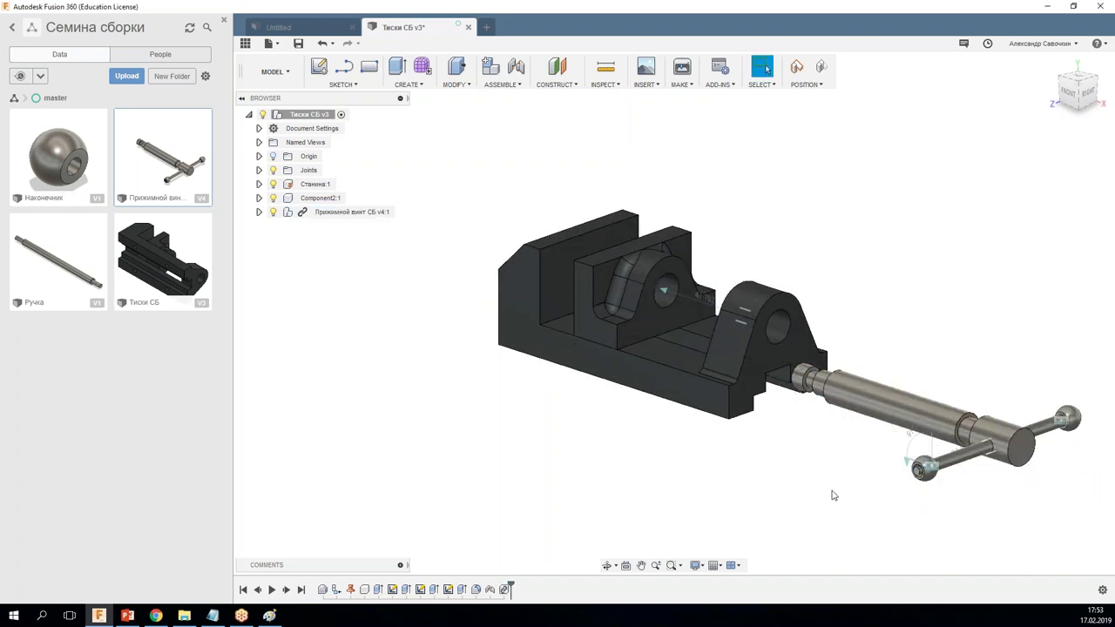
{"action": "middle_click_drag", "start_coordinate": [842, 498], "coordinate": [853, 495], "text": "shift"}
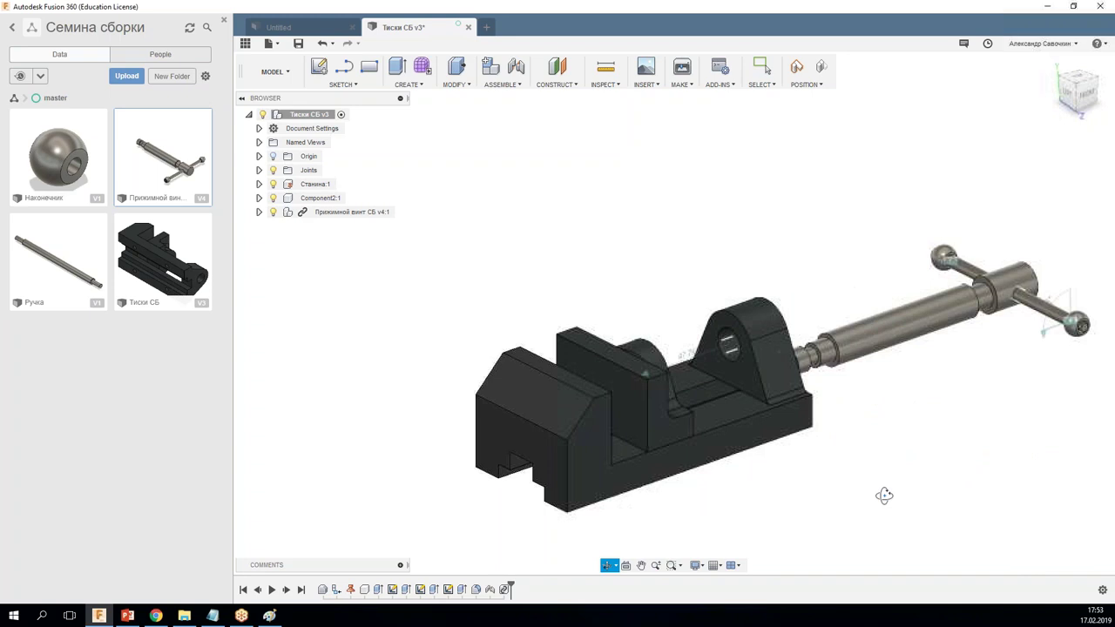
{"action": "left_click", "coordinate": [766, 69]}
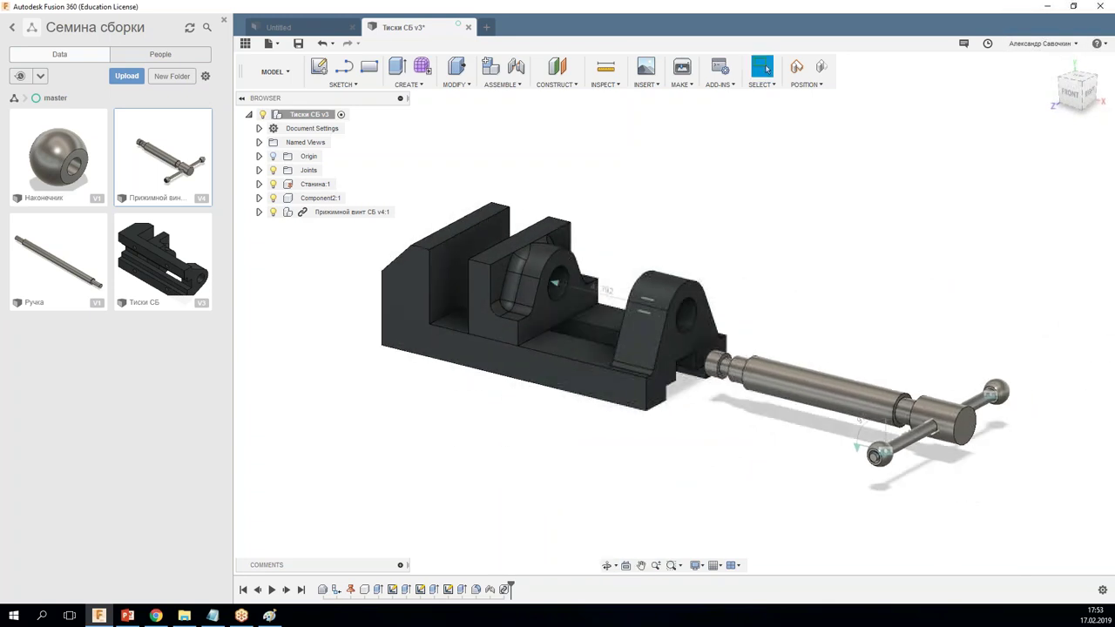
{"action": "mouse_move", "coordinate": [284, 209]}
{"action": "left_mouse_down"}
{"action": "mouse_move", "coordinate": [298, 218]}
{"action": "mouse_move", "coordinate": [294, 195]}
{"action": "mouse_move", "coordinate": [280, 218]}
{"action": "mouse_move", "coordinate": [295, 217]}
{"action": "left_mouse_up"}
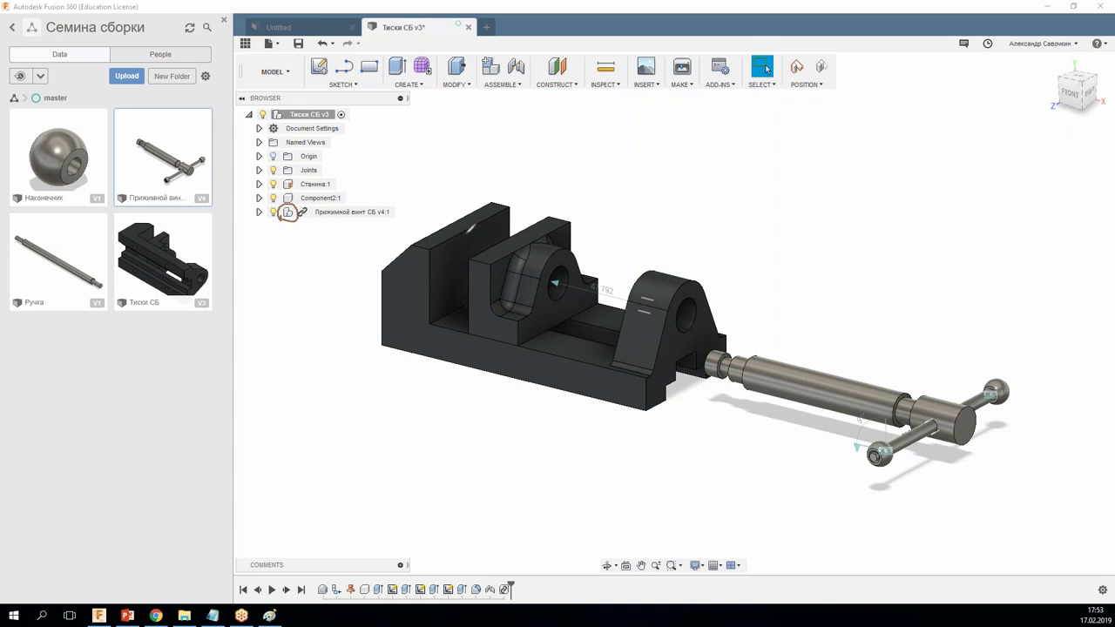
{"action": "mouse_move", "coordinate": [296, 219]}
{"action": "left_mouse_down"}
{"action": "mouse_move", "coordinate": [306, 203]}
{"action": "mouse_move", "coordinate": [297, 217]}
{"action": "left_mouse_up"}
{"action": "left_click_drag", "start_coordinate": [317, 230], "coordinate": [185, 181]}
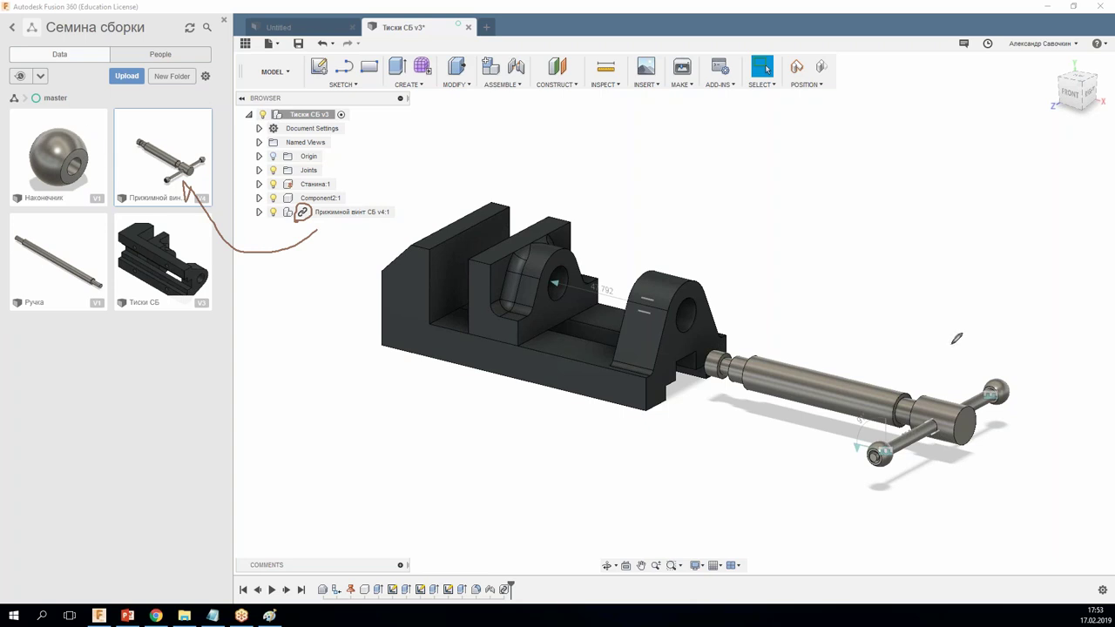
{"action": "key", "text": "Escape"}
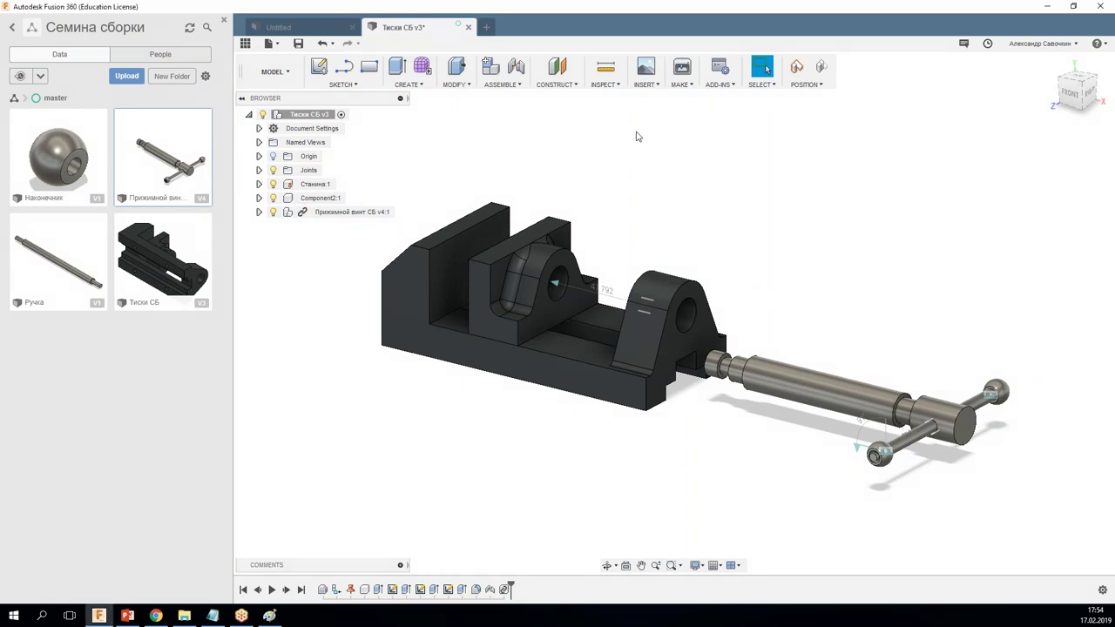
{"action": "left_click", "coordinate": [502, 85]}
Step: Start a joint that links the movable jaw's hole to the screw end
{"action": "left_click", "coordinate": [497, 113]}
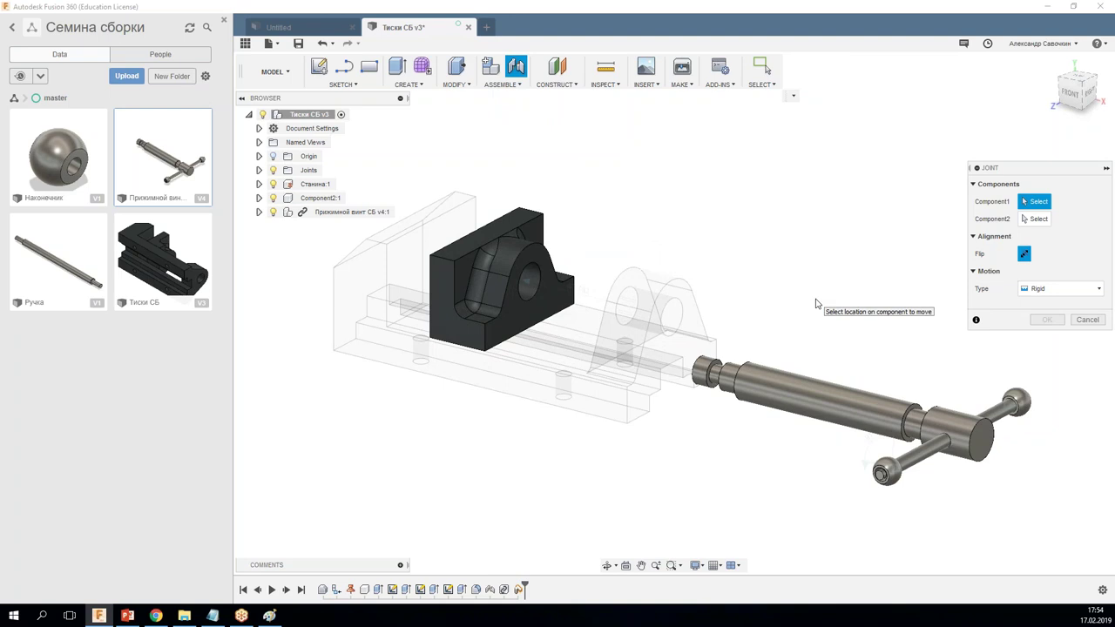
{"action": "scroll", "coordinate": [782, 328], "scroll_direction": "up", "scroll_amount": 2}
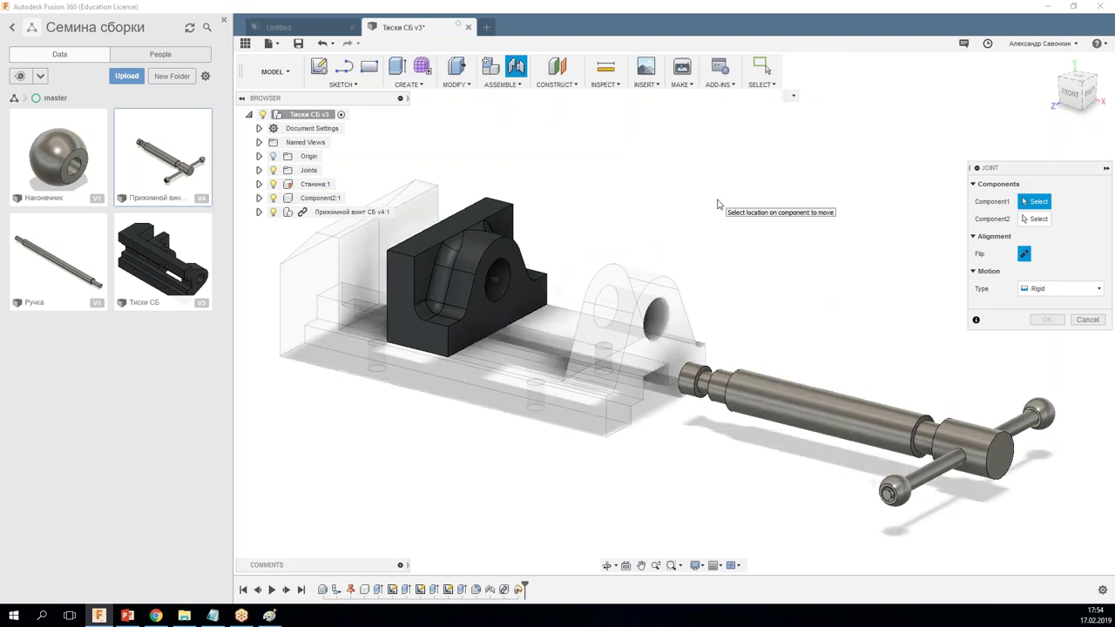
{"action": "left_click", "coordinate": [1035, 289]}
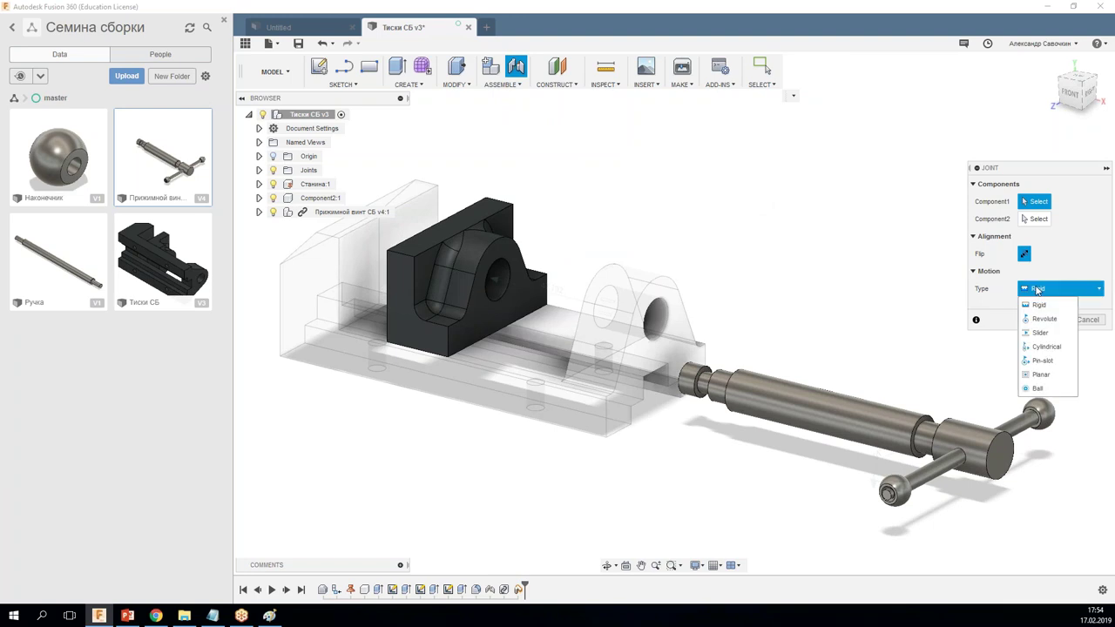
{"action": "left_click", "coordinate": [1037, 291]}
{"action": "middle_click_drag", "start_coordinate": [701, 384], "coordinate": [512, 278], "text": "shift"}
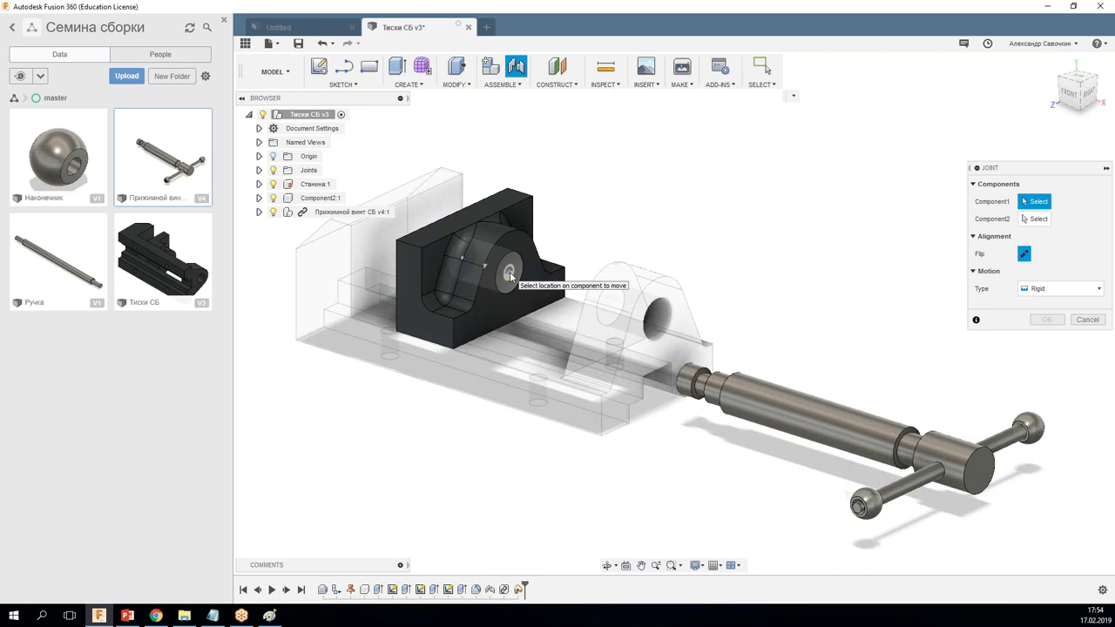
{"action": "left_click", "coordinate": [510, 272]}
{"action": "middle_click_drag", "start_coordinate": [743, 440], "coordinate": [747, 386], "text": "shift"}
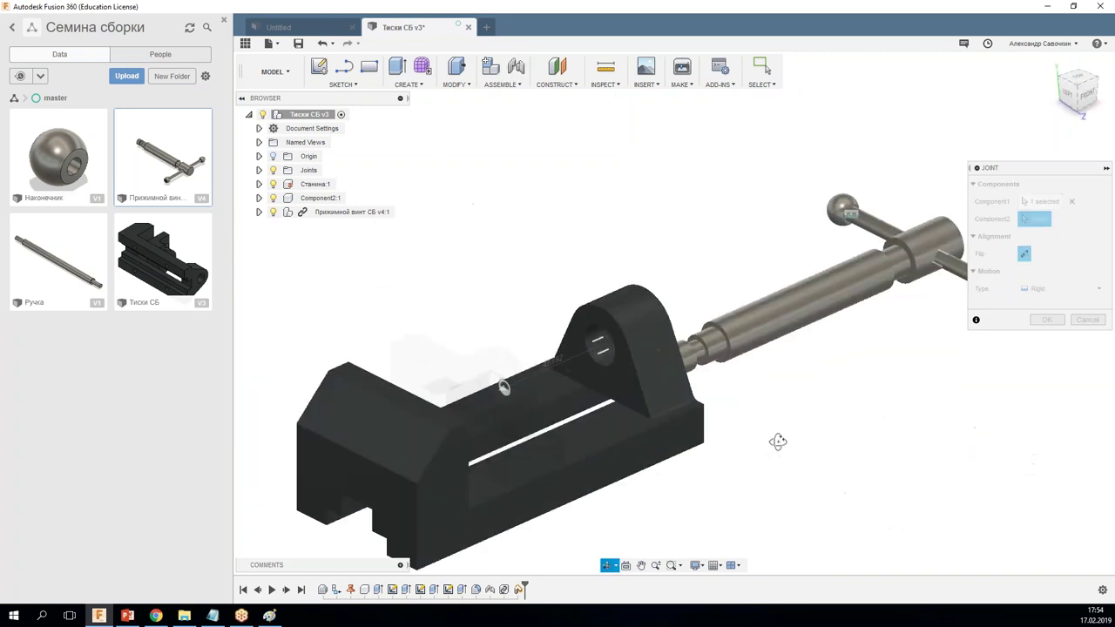
{"action": "left_click", "coordinate": [712, 342]}
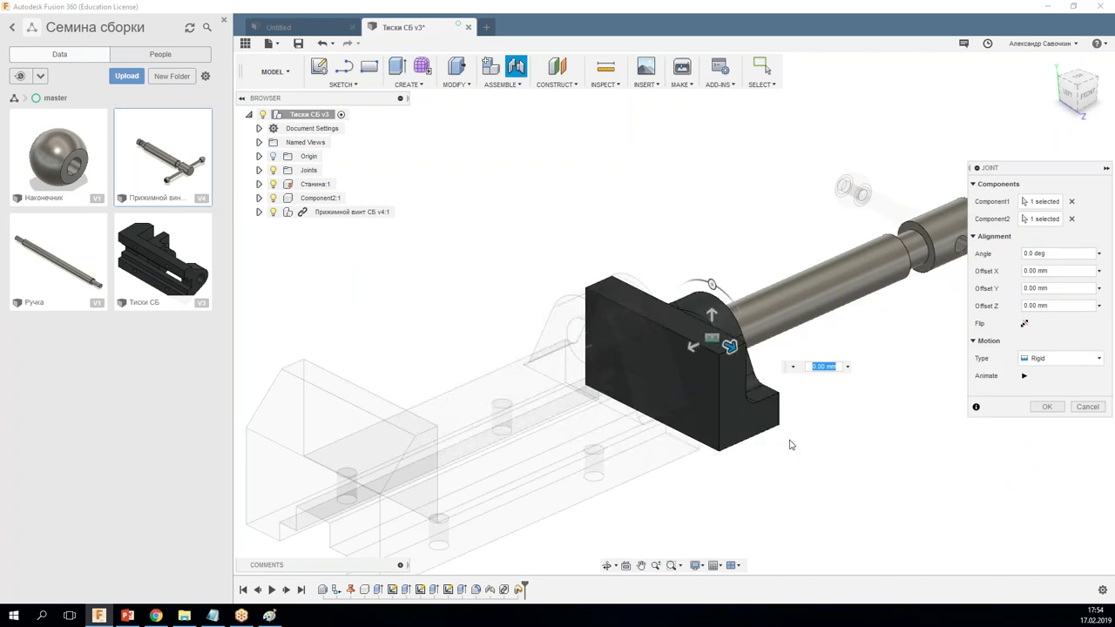
{"action": "middle_click_drag", "start_coordinate": [610, 366], "coordinate": [662, 348], "text": "shift"}
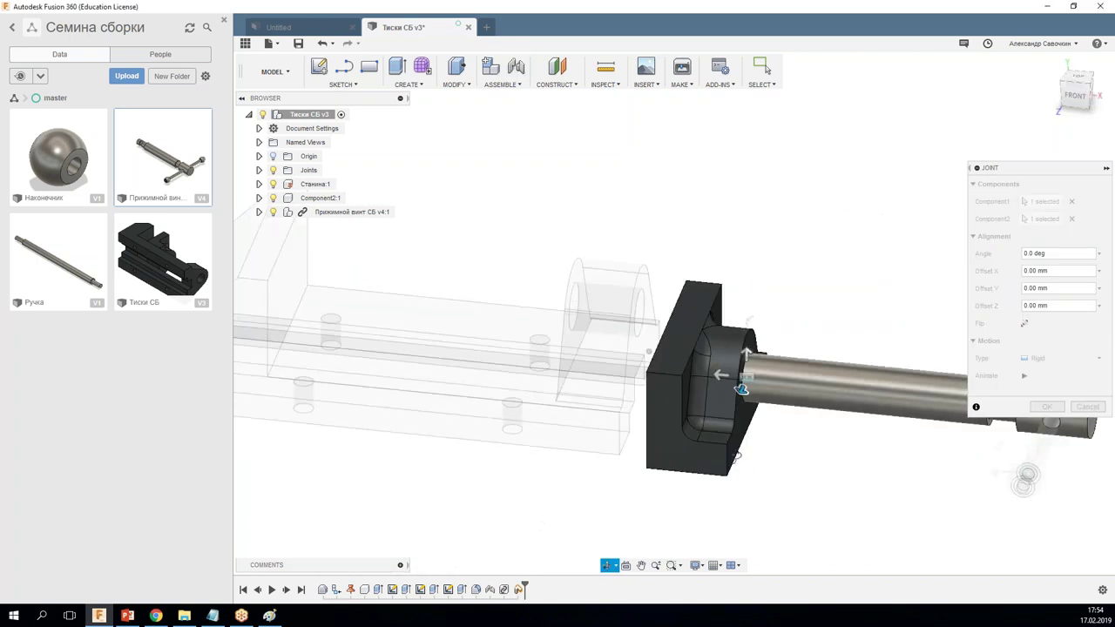
{"action": "middle_click_drag", "start_coordinate": [869, 373], "coordinate": [747, 295]}
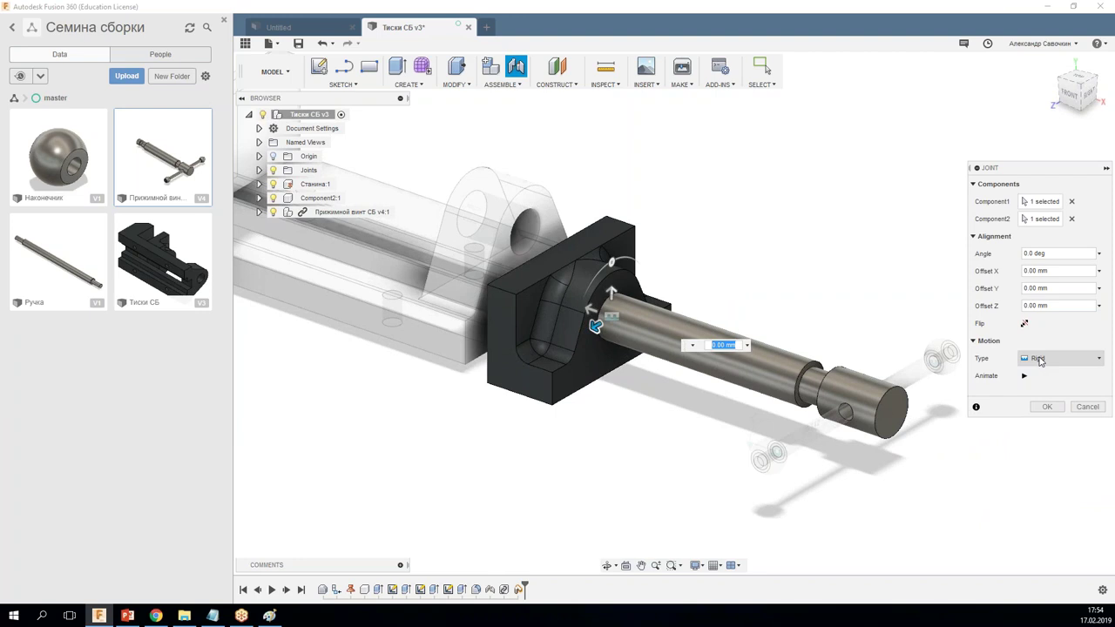
Step: Make it a Revolute joint about the Z axis and save a new version of the vise
{"action": "left_click", "coordinate": [1040, 360]}
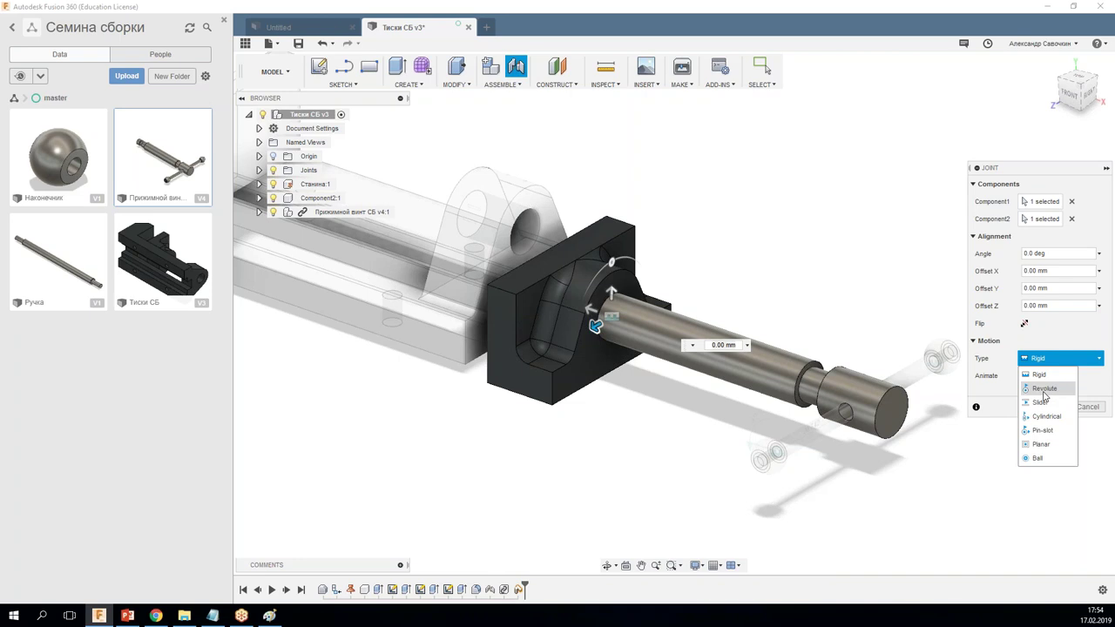
{"action": "left_click", "coordinate": [1045, 388]}
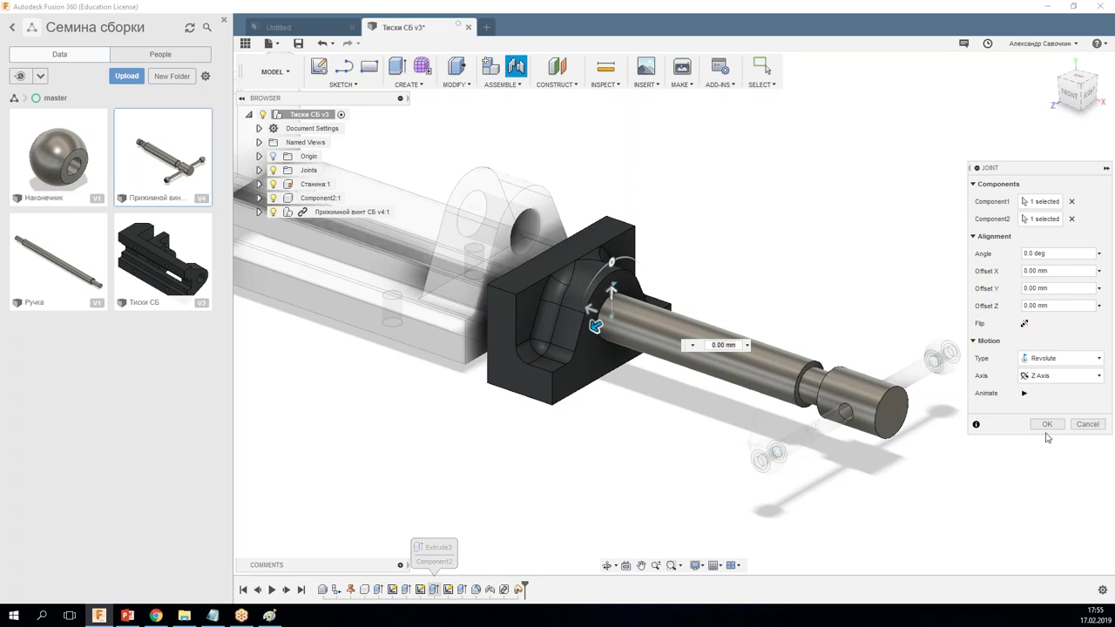
{"action": "left_click", "coordinate": [1039, 387]}
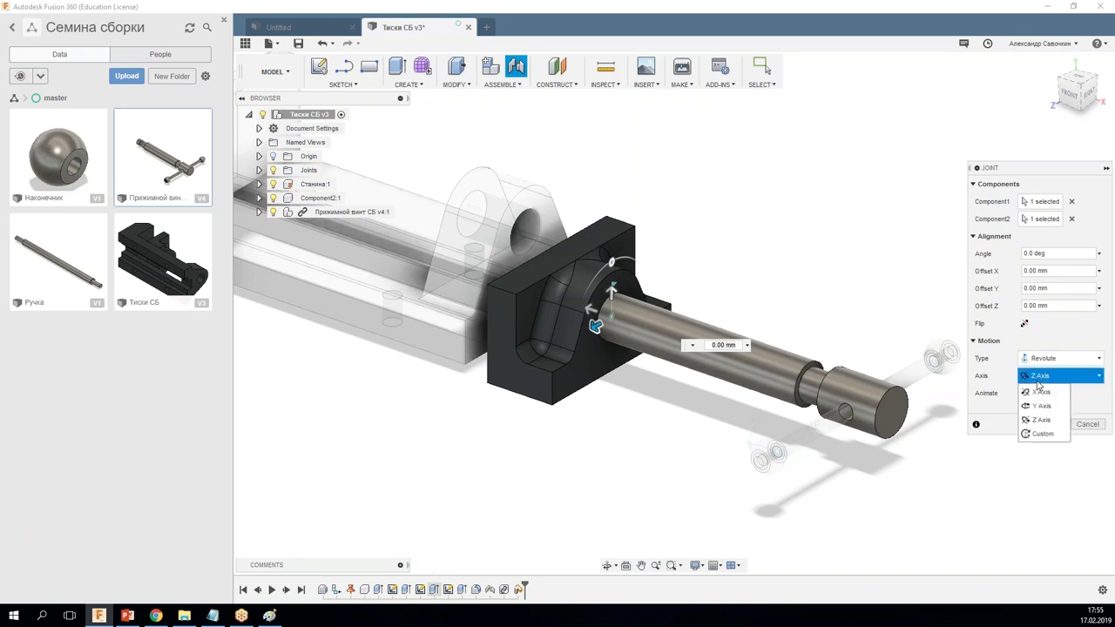
{"action": "left_click", "coordinate": [1039, 420]}
{"action": "left_click", "coordinate": [1046, 424]}
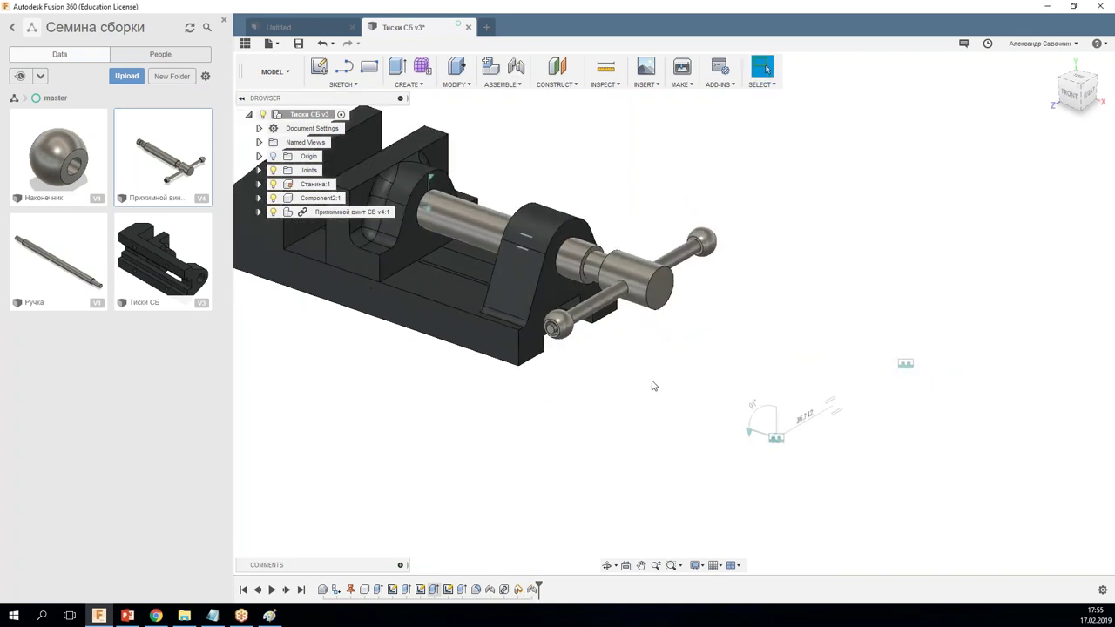
{"action": "key", "text": "ctrl+s"}
{"action": "left_click", "coordinate": [565, 320]}
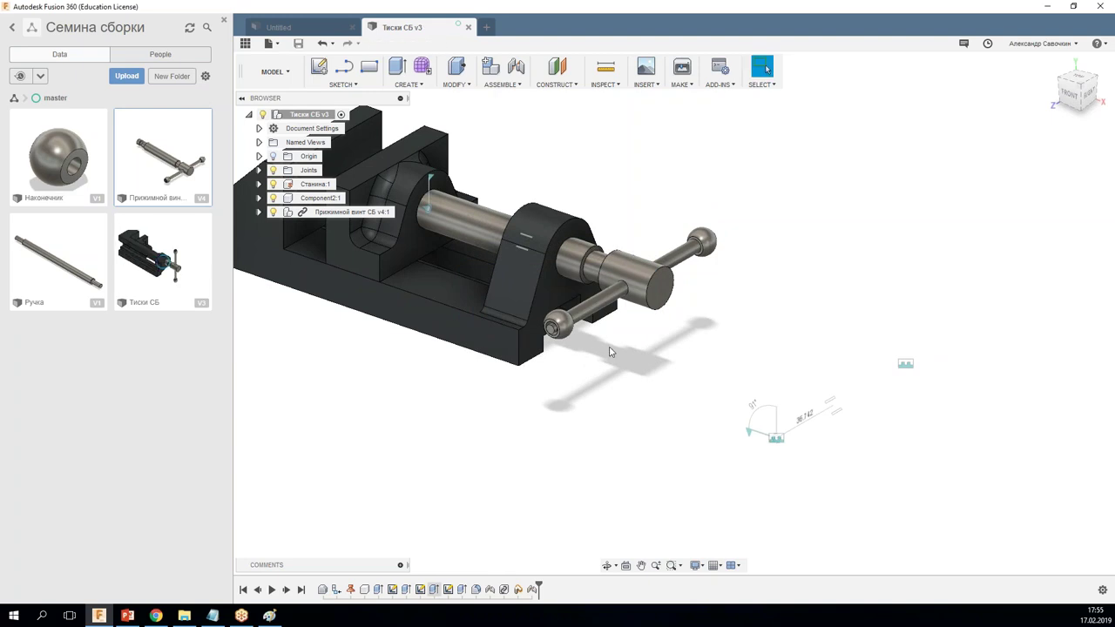
Step: Fit the vise in view and slide the jaw and screw right along the base and back
{"action": "key", "text": "F6"}
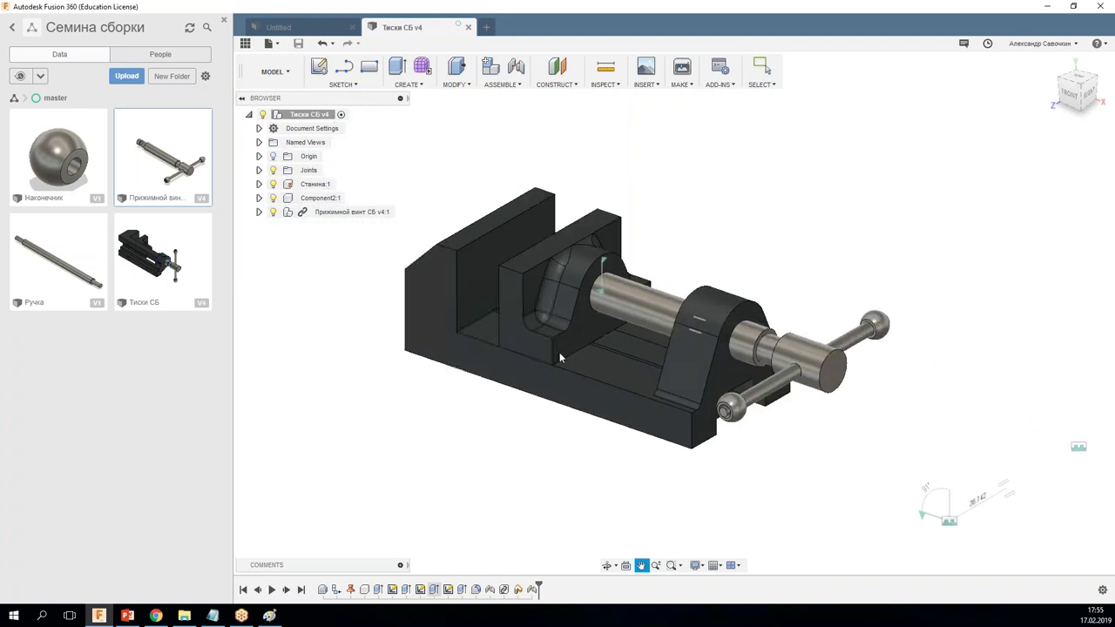
{"action": "left_click_drag", "start_coordinate": [496, 320], "coordinate": [688, 382]}
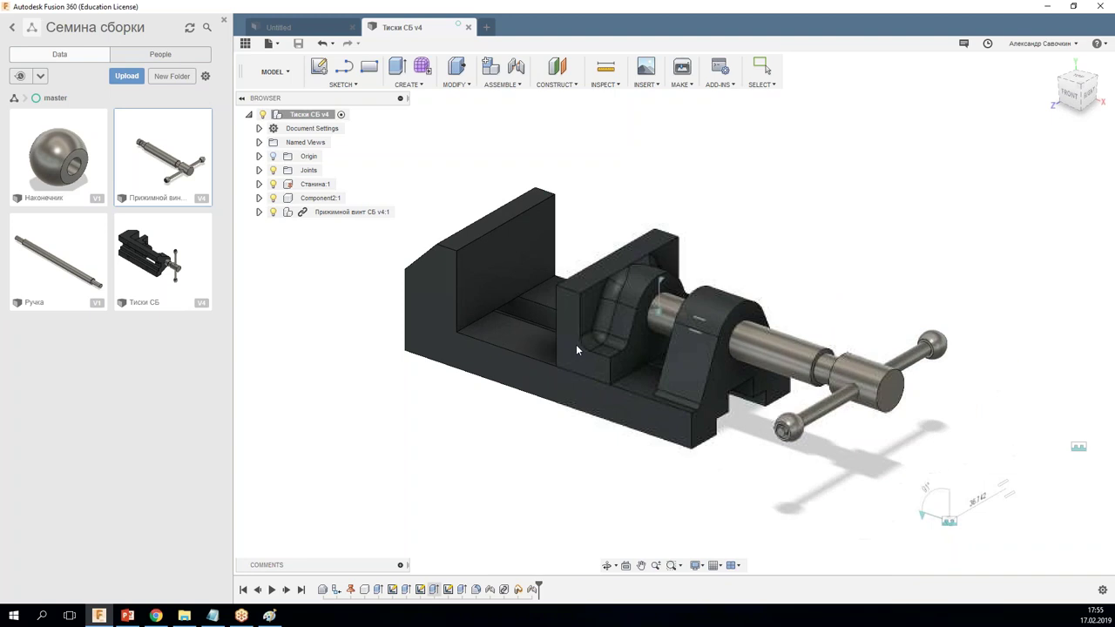
{"action": "left_click_drag", "start_coordinate": [688, 382], "coordinate": [577, 344]}
Step: Turn the screw handle to stand upright, then view the vise from behind
{"action": "left_click_drag", "start_coordinate": [762, 368], "coordinate": [781, 349]}
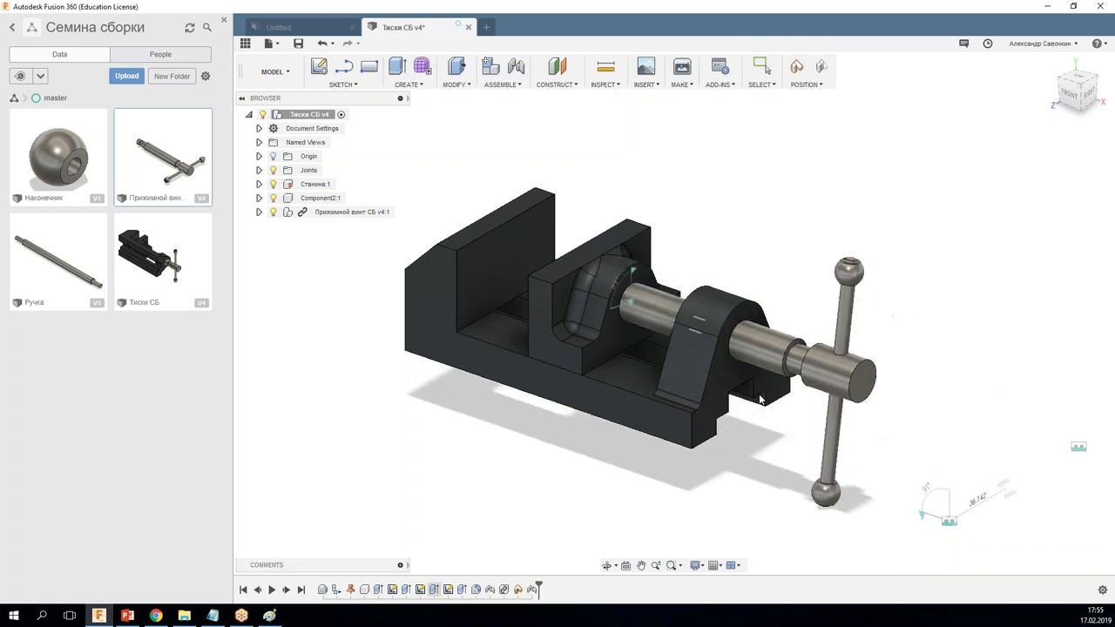
{"action": "mouse_move", "coordinate": [781, 348]}
{"action": "left_mouse_down"}
{"action": "mouse_move", "coordinate": [856, 325]}
{"action": "mouse_move", "coordinate": [870, 249]}
{"action": "mouse_move", "coordinate": [849, 398]}
{"action": "mouse_move", "coordinate": [847, 314]}
{"action": "mouse_move", "coordinate": [864, 291]}
{"action": "mouse_move", "coordinate": [874, 339]}
{"action": "mouse_move", "coordinate": [873, 308]}
{"action": "left_mouse_up"}
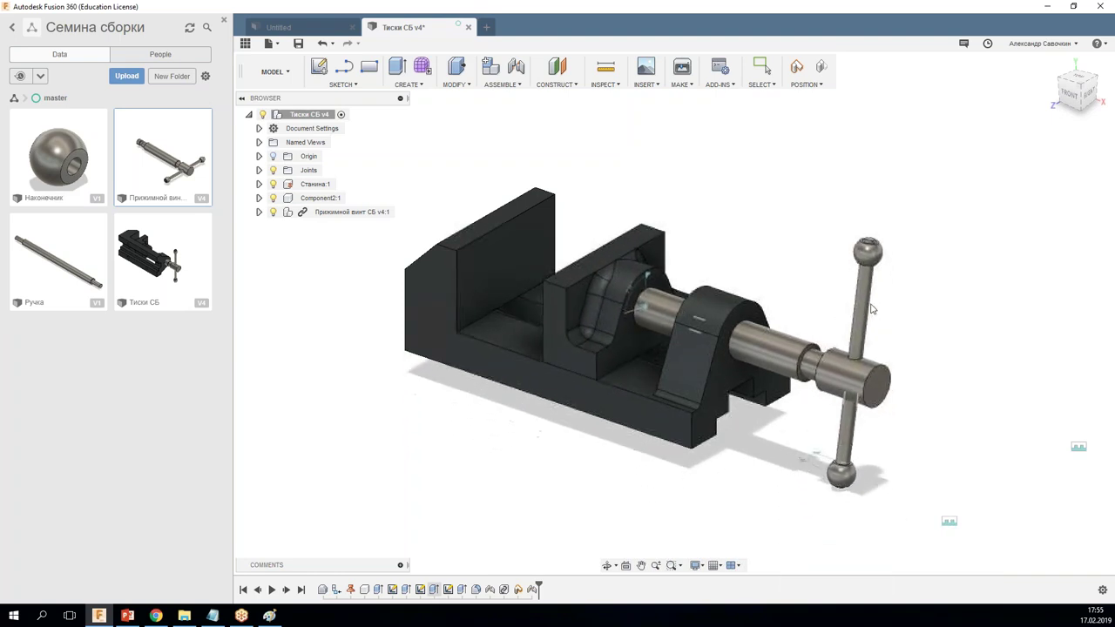
{"action": "key", "text": "F4"}
{"action": "mouse_move", "coordinate": [677, 500]}
{"action": "left_mouse_down"}
{"action": "mouse_move", "coordinate": [864, 476]}
{"action": "mouse_move", "coordinate": [779, 474]}
{"action": "mouse_move", "coordinate": [665, 501]}
{"action": "left_mouse_up"}
{"action": "key", "text": "Escape"}
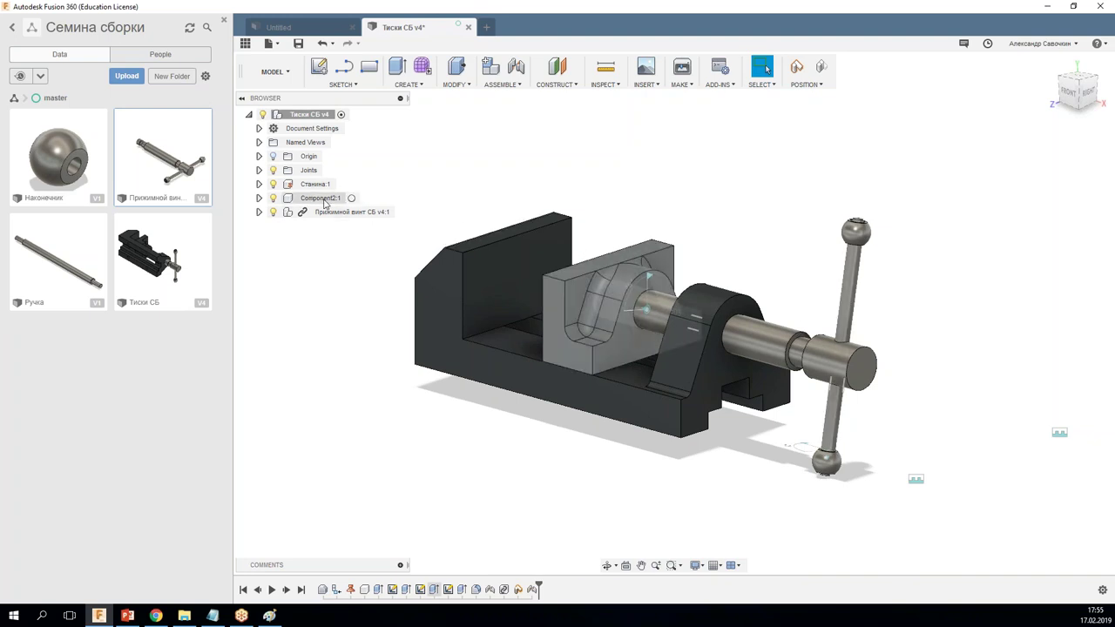
Step: Rename the Component2:1 jaw component to Зажим and select the renamed row
{"action": "left_click", "coordinate": [323, 200]}
{"action": "double_click", "coordinate": [325, 199]}
{"action": "type", "text": "Р"}
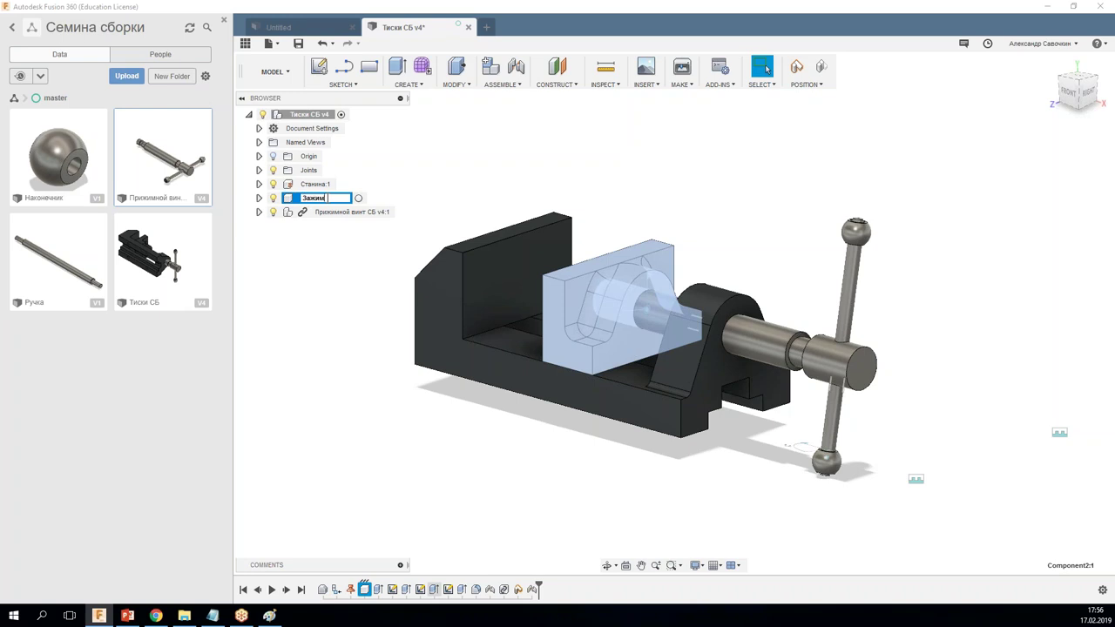
{"action": "left_click", "coordinate": [422, 155]}
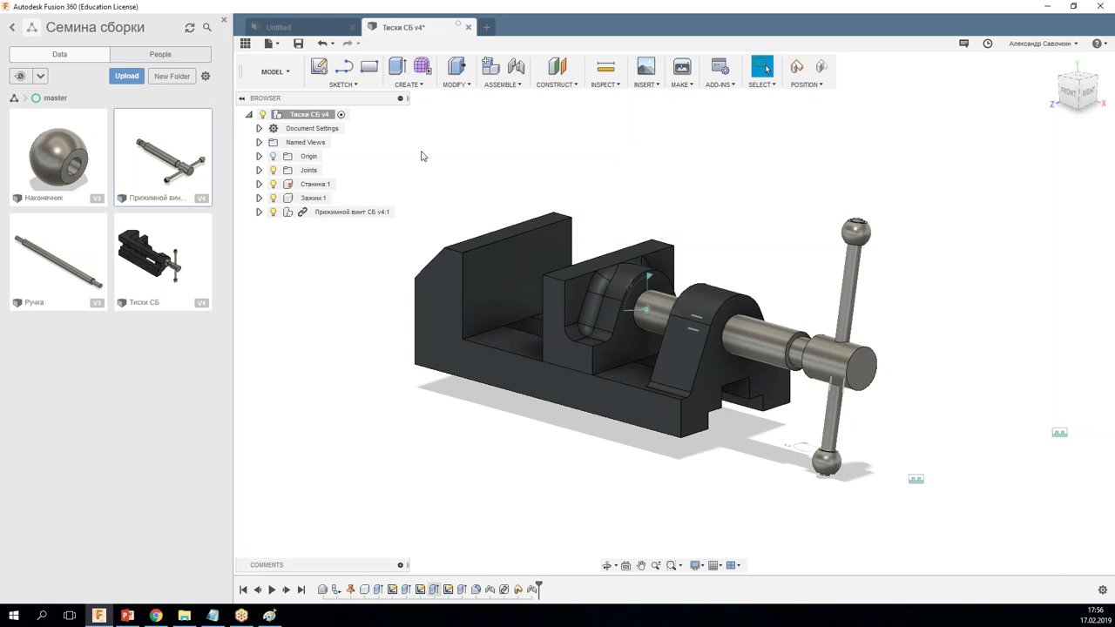
{"action": "left_click", "coordinate": [311, 199]}
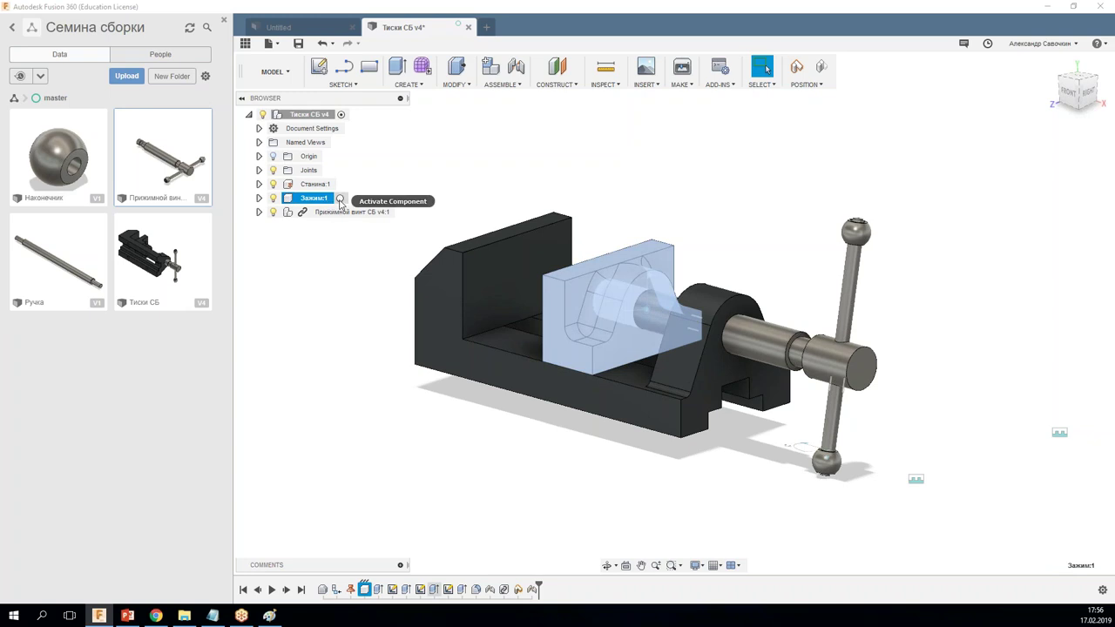
Step: Assign Steel to Body1 inside Зажим:1, then reactivate the top-level Тиски СБ assembly
{"action": "left_click", "coordinate": [340, 200]}
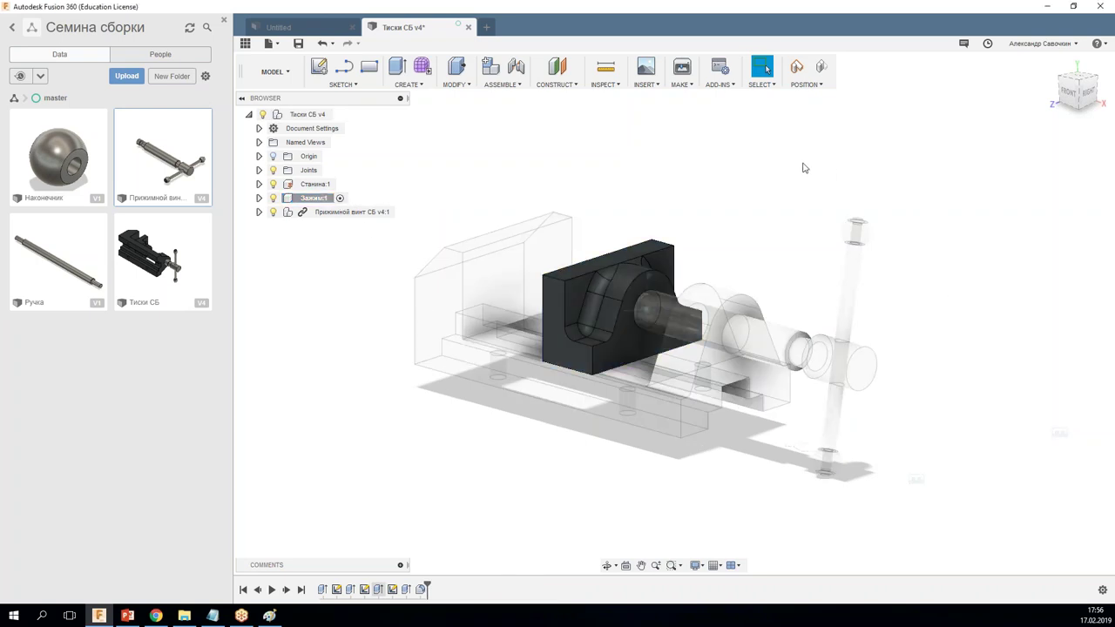
{"action": "left_click", "coordinate": [259, 198]}
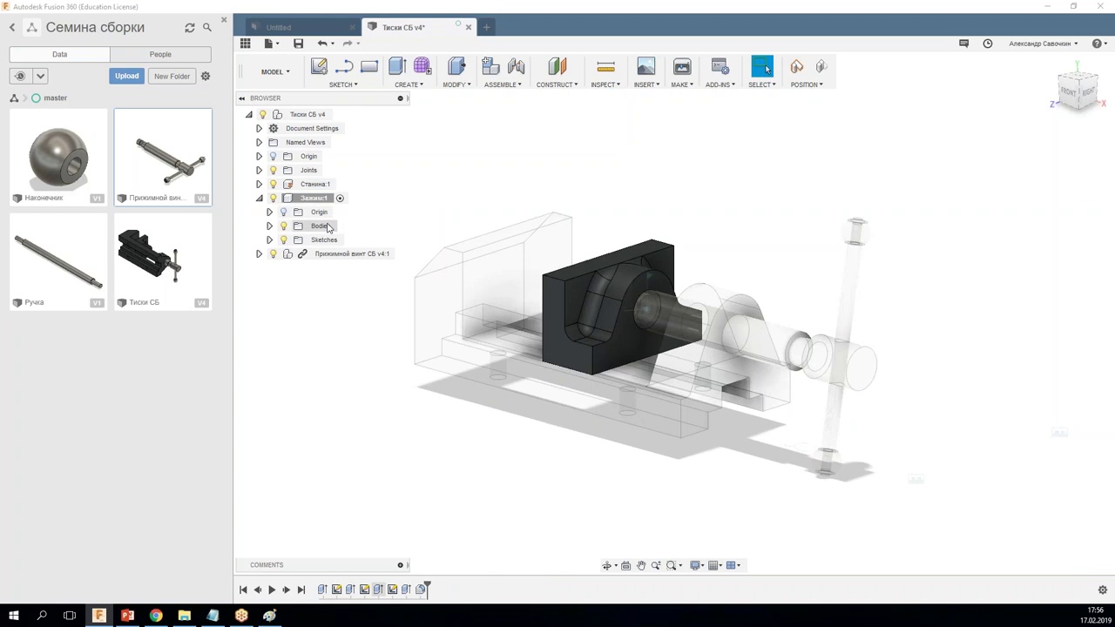
{"action": "left_click", "coordinate": [269, 226]}
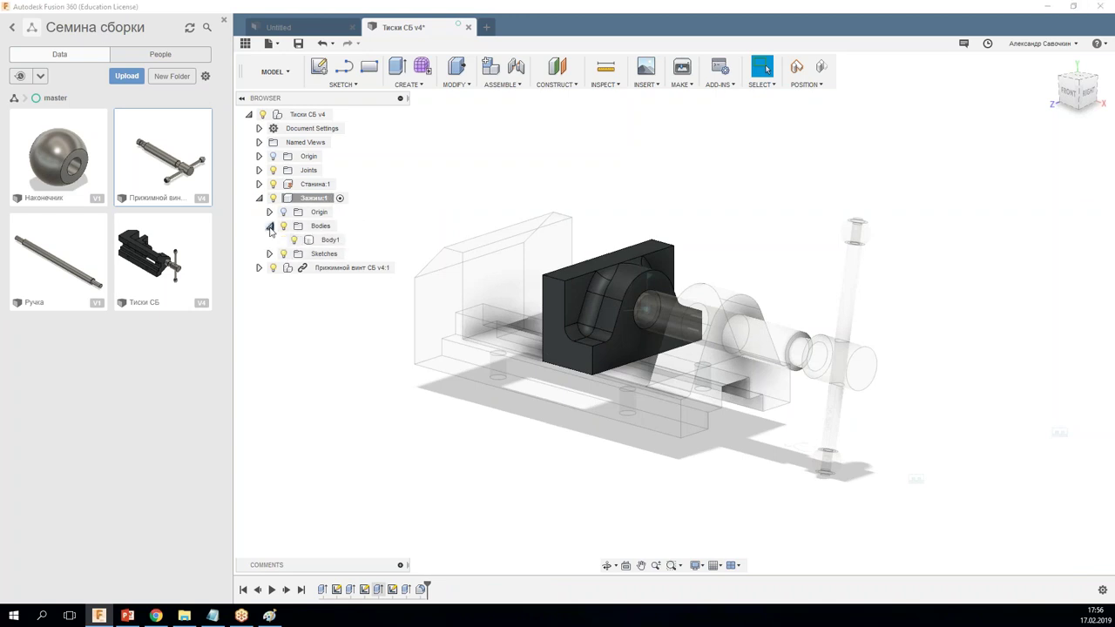
{"action": "right_click", "coordinate": [336, 244]}
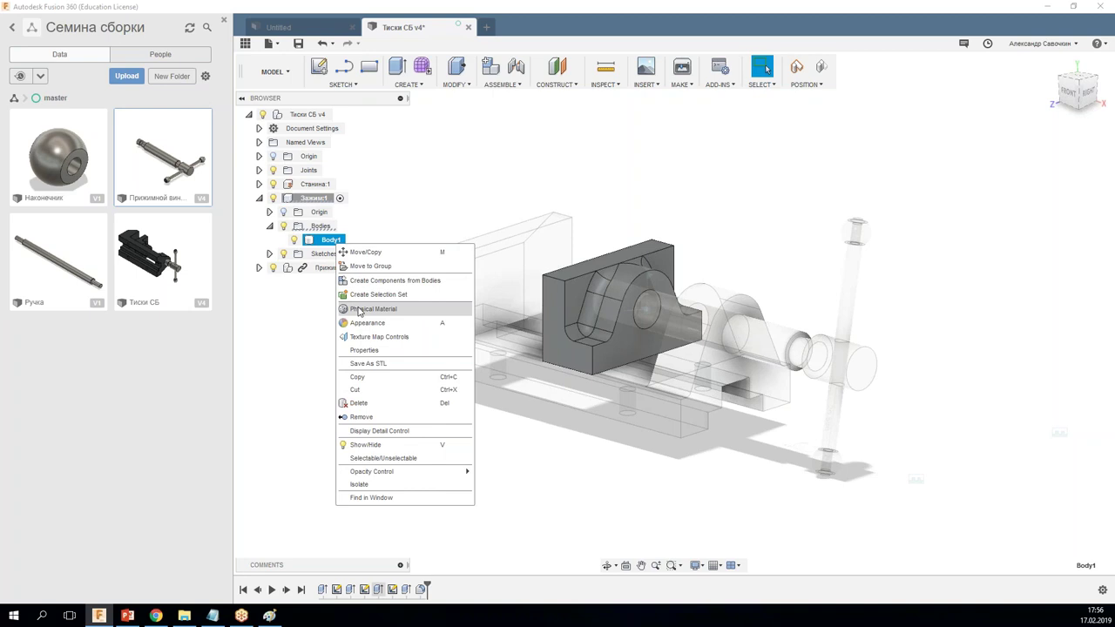
{"action": "left_click", "coordinate": [605, 255]}
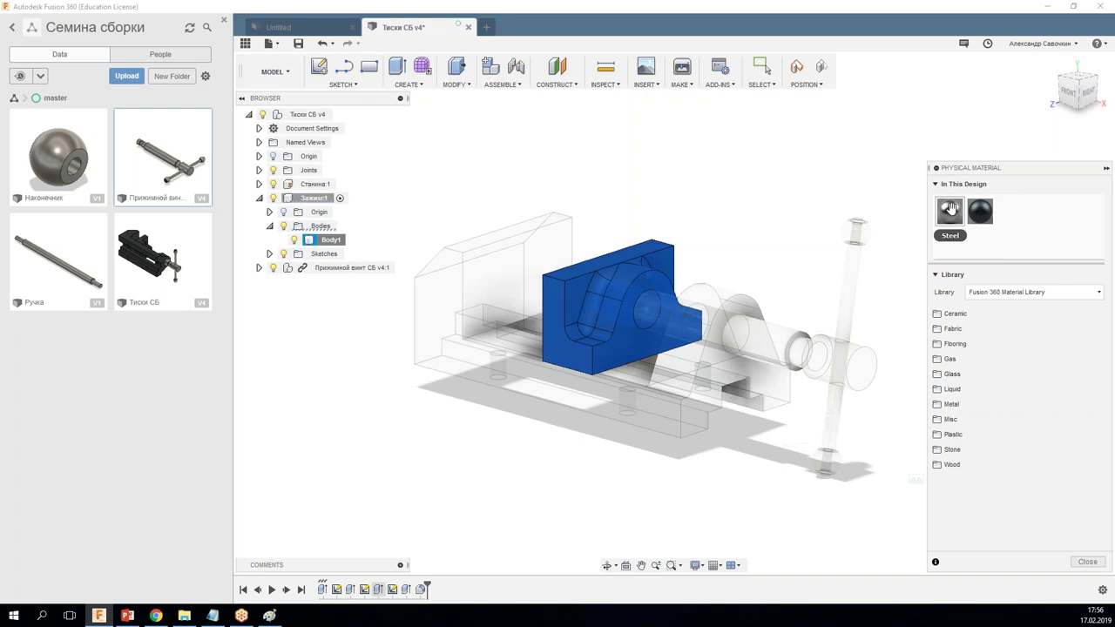
{"action": "left_click_drag", "start_coordinate": [950, 210], "coordinate": [662, 260]}
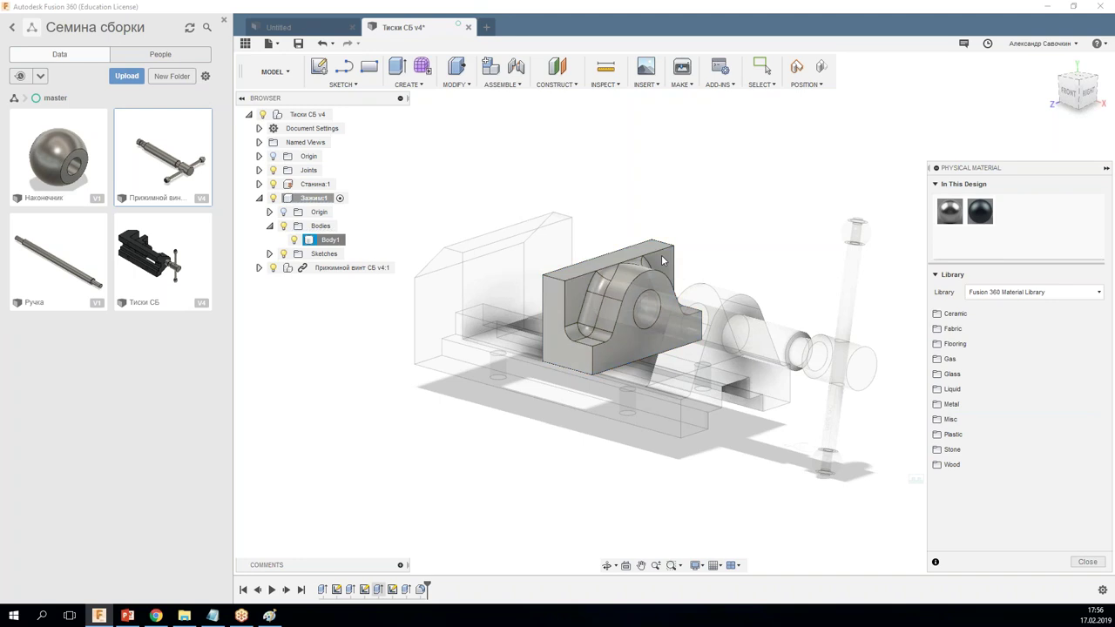
{"action": "left_click", "coordinate": [1087, 561]}
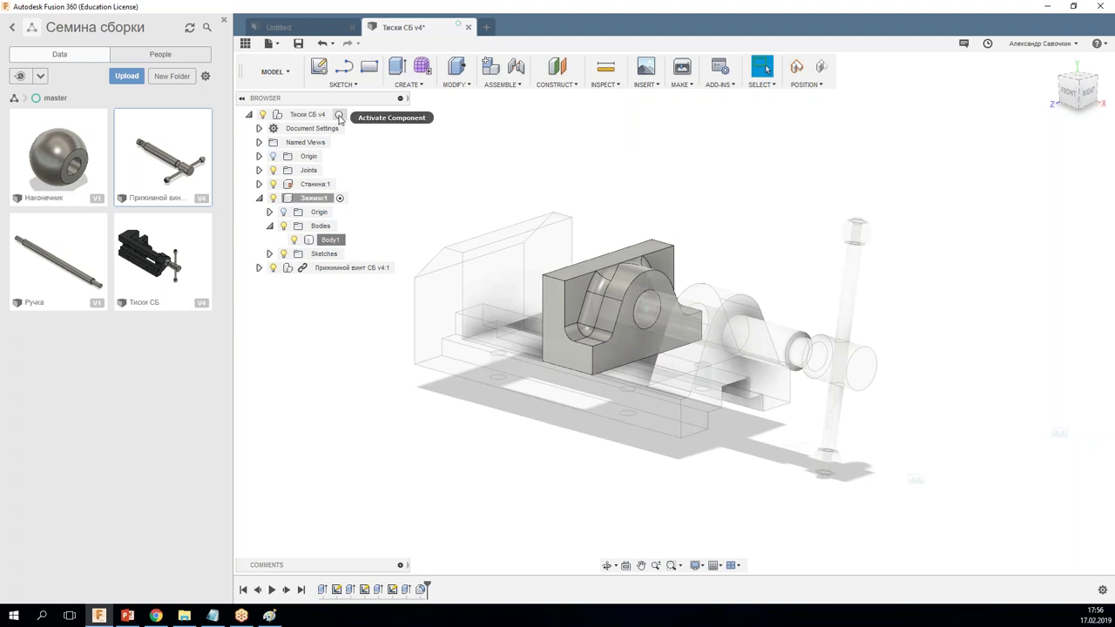
{"action": "left_click", "coordinate": [339, 117]}
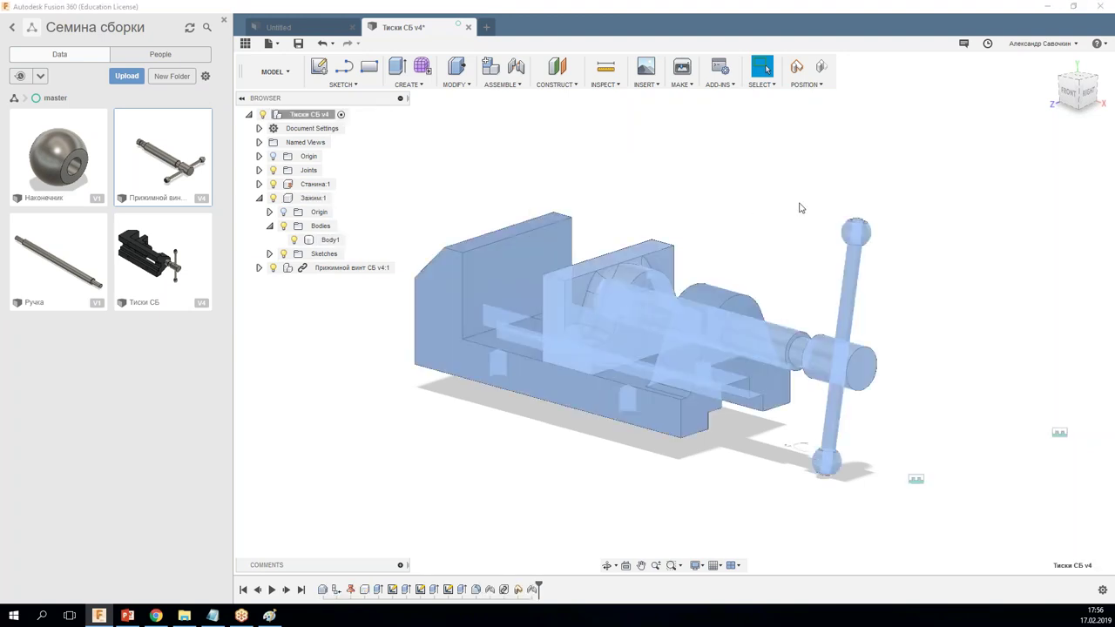
{"action": "mouse_move", "coordinate": [789, 446]}
{"action": "middle_mouse_down", "text": "shift"}
{"action": "mouse_move", "coordinate": [744, 461]}
{"action": "mouse_move", "coordinate": [657, 463]}
{"action": "middle_mouse_up", "text": "shift"}
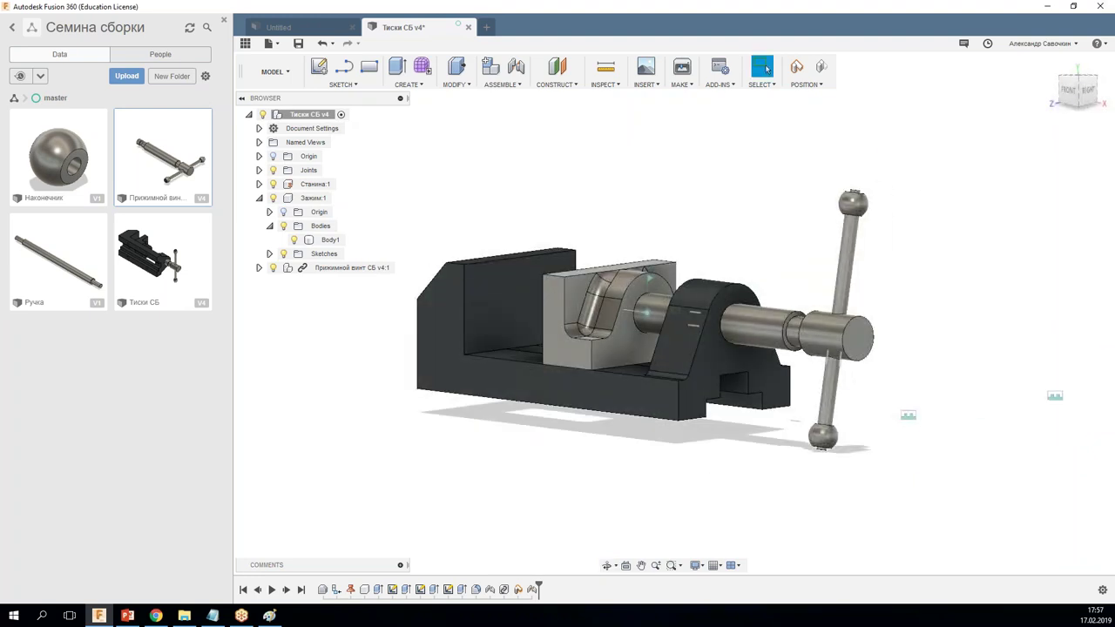
{"action": "middle_click_drag", "start_coordinate": [538, 415], "coordinate": [526, 243], "text": "shift"}
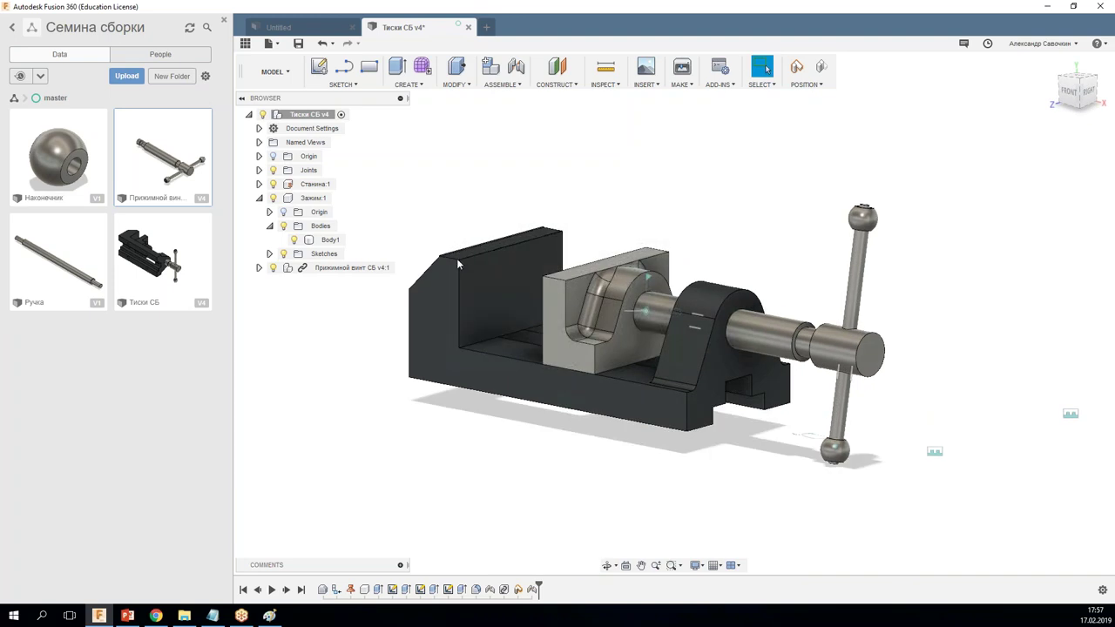
{"action": "left_click", "coordinate": [516, 172]}
{"action": "key", "text": "ctrl+2"}
{"action": "mouse_move", "coordinate": [253, 118]}
{"action": "left_mouse_down"}
{"action": "mouse_move", "coordinate": [364, 111]}
{"action": "mouse_move", "coordinate": [254, 113]}
{"action": "left_mouse_up"}
{"action": "left_click_drag", "start_coordinate": [397, 157], "coordinate": [373, 120]}
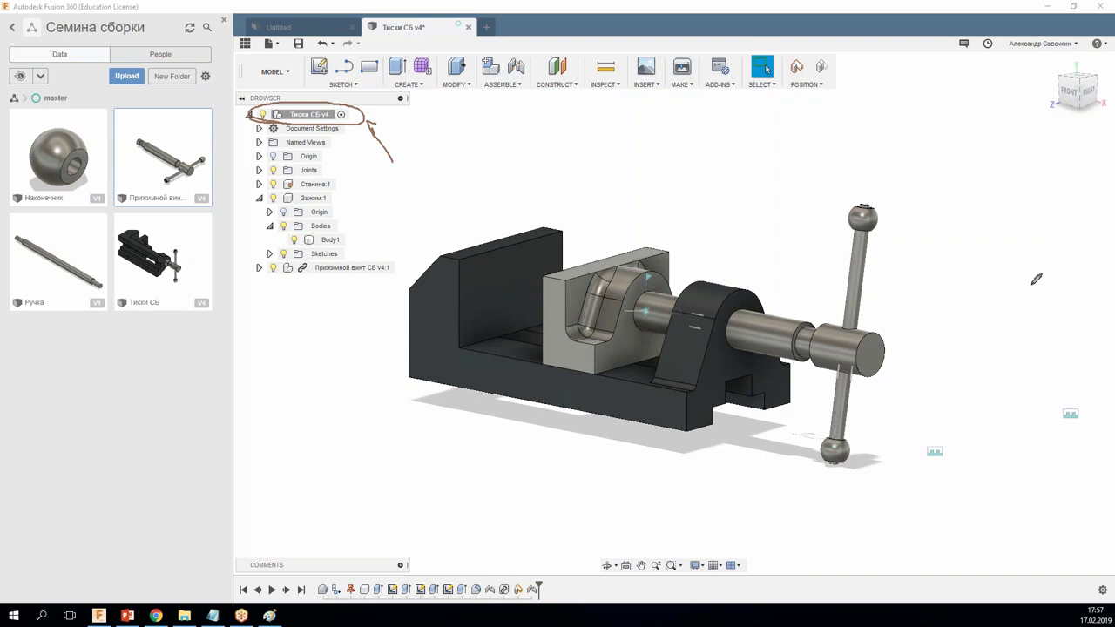
{"action": "key", "text": "Escape"}
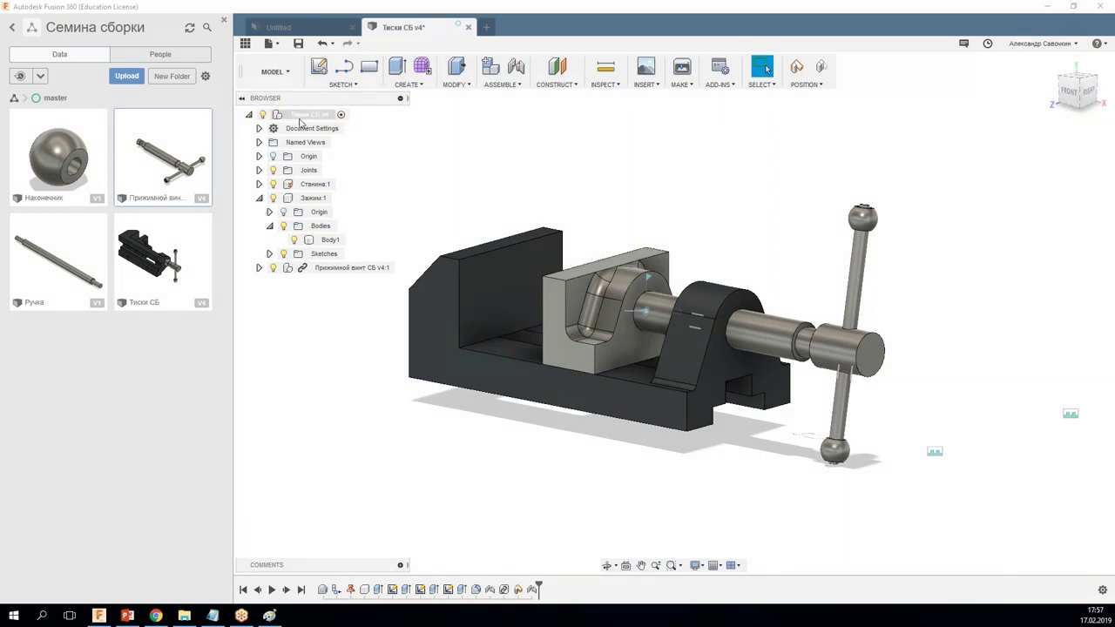
Step: Add a new empty component to the root assembly and name it Щека
{"action": "right_click", "coordinate": [304, 116]}
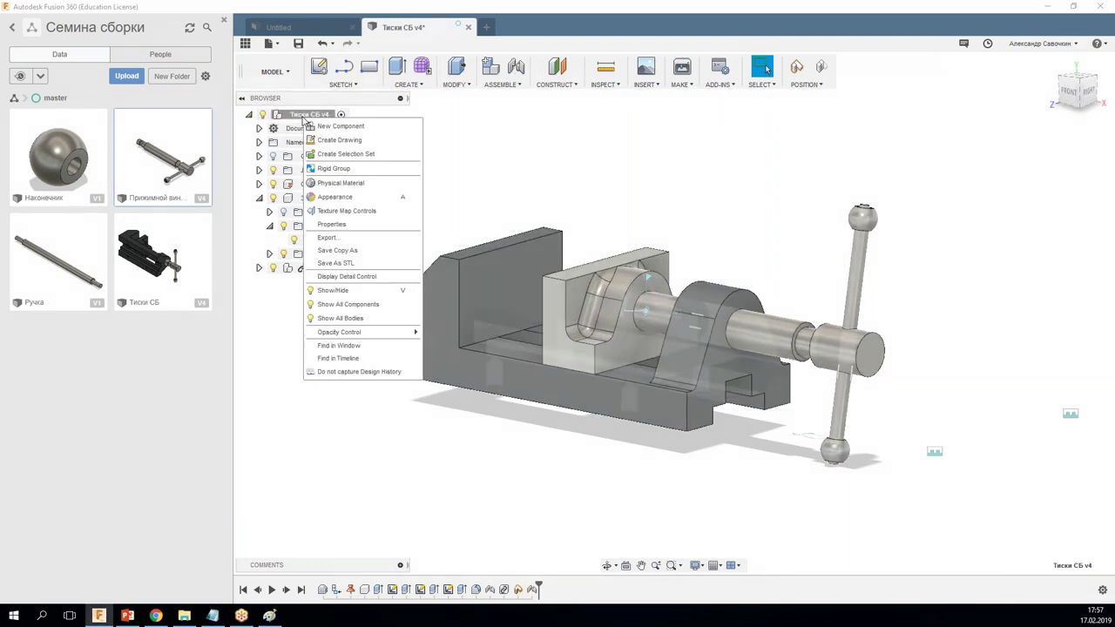
{"action": "left_click", "coordinate": [389, 130]}
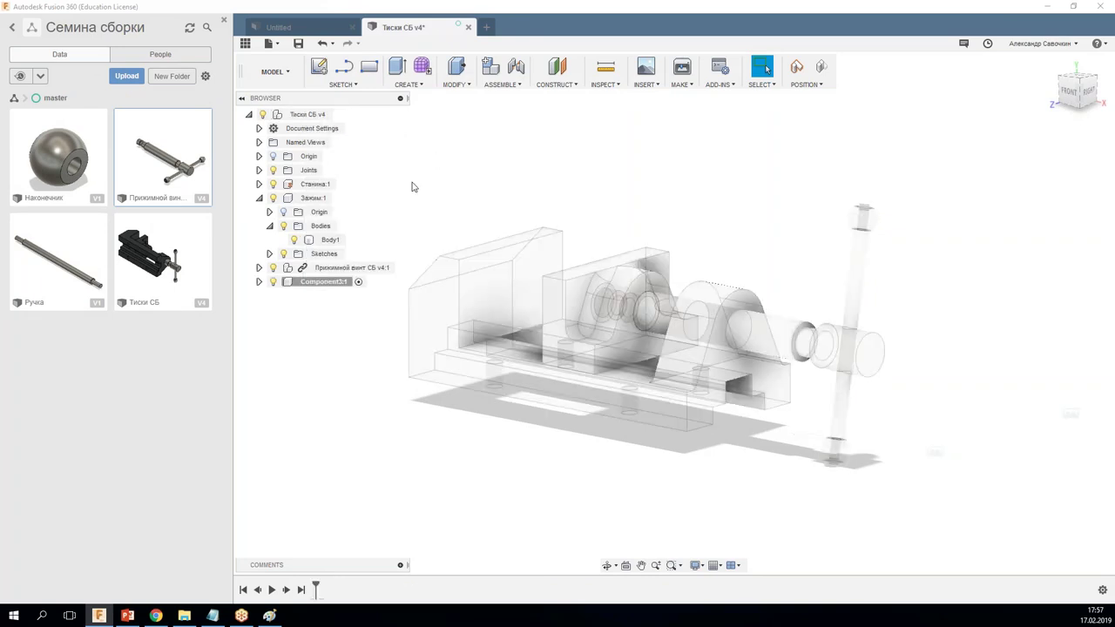
{"action": "double_click", "coordinate": [323, 284]}
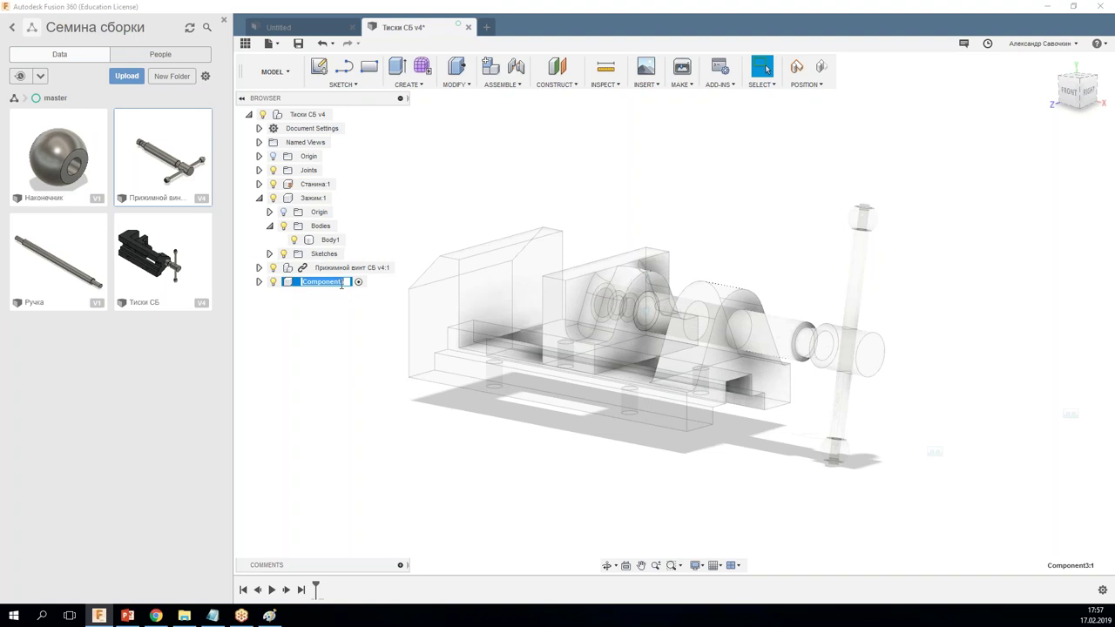
{"action": "type", "text": "Щека"}
{"action": "key", "text": "Return"}
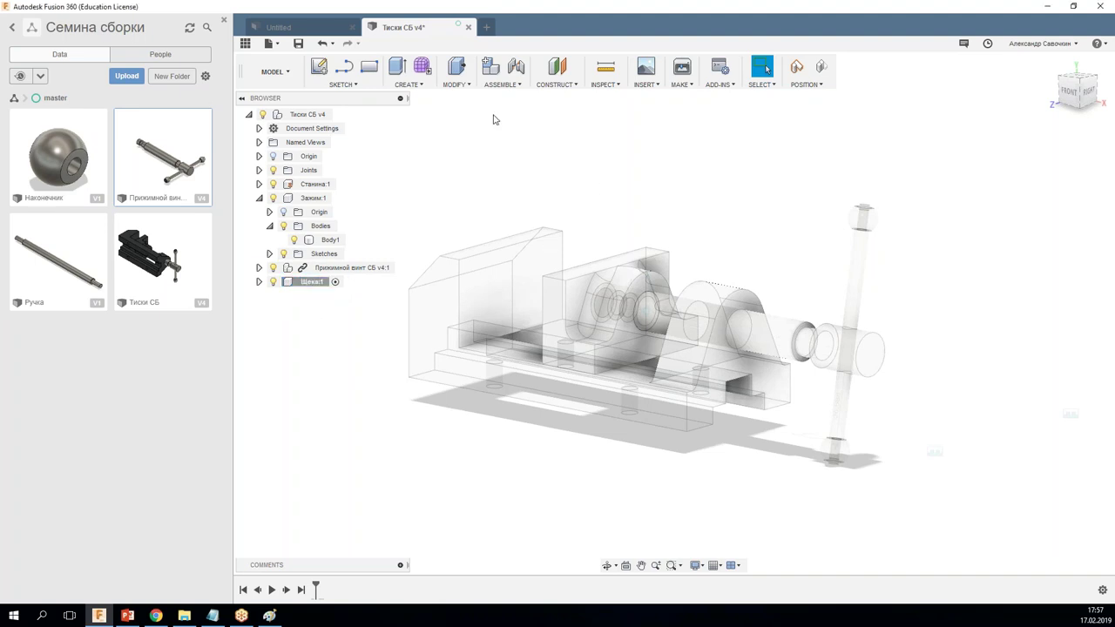
Step: Extrude a 5 mm plate from the fixed jaw's inner face, keeping current component positions
{"action": "left_click", "coordinate": [397, 66]}
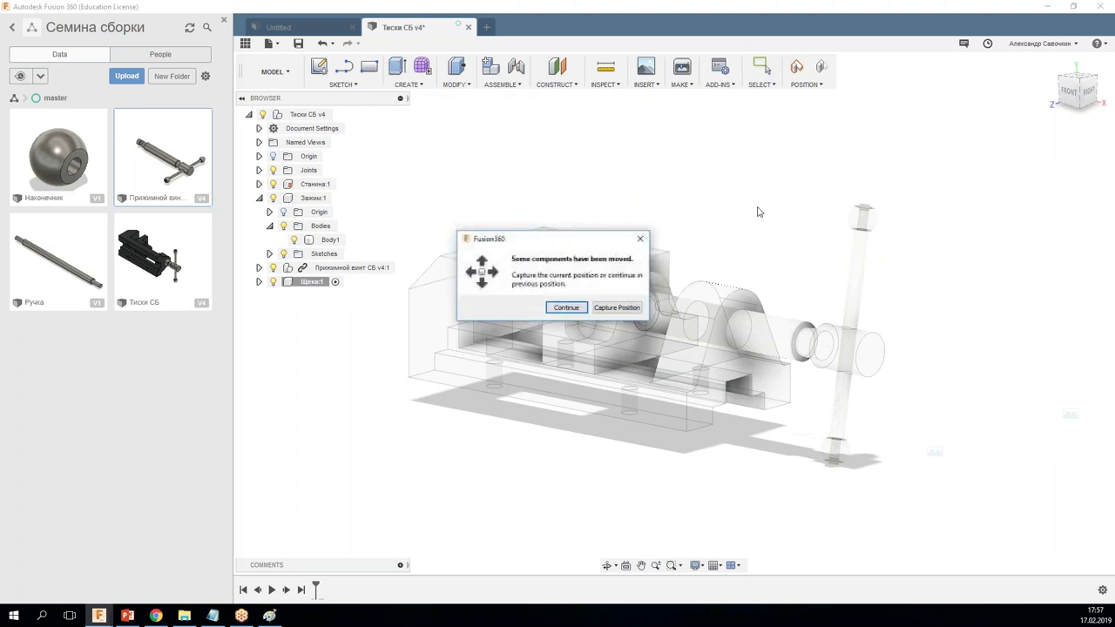
{"action": "left_click_drag", "start_coordinate": [565, 241], "coordinate": [639, 158]}
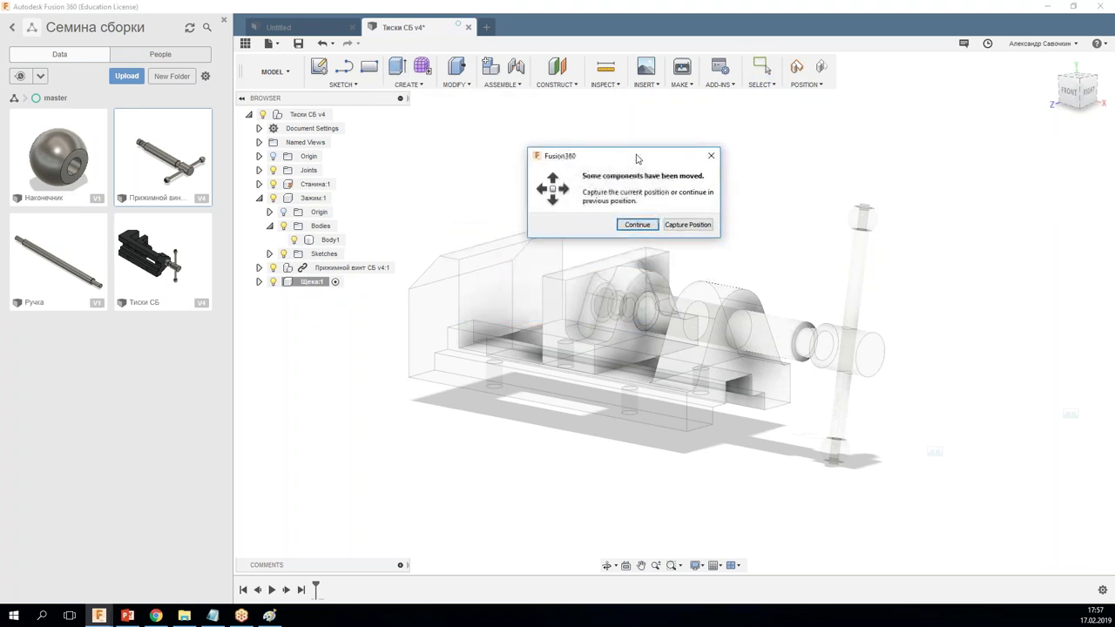
{"action": "left_click", "coordinate": [683, 224]}
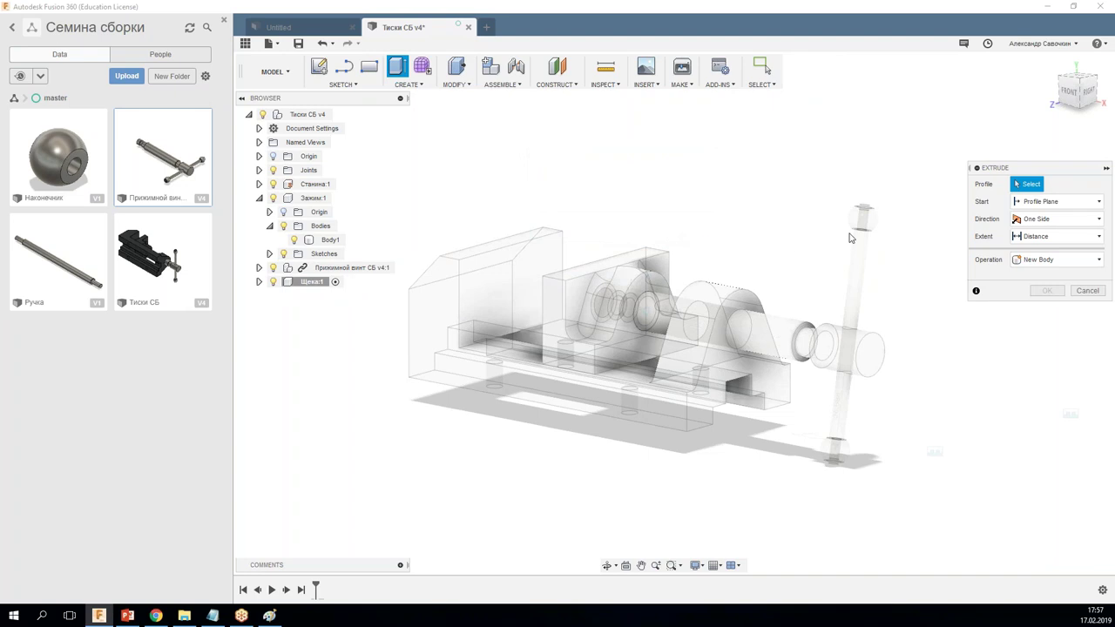
{"action": "left_click", "coordinate": [526, 273]}
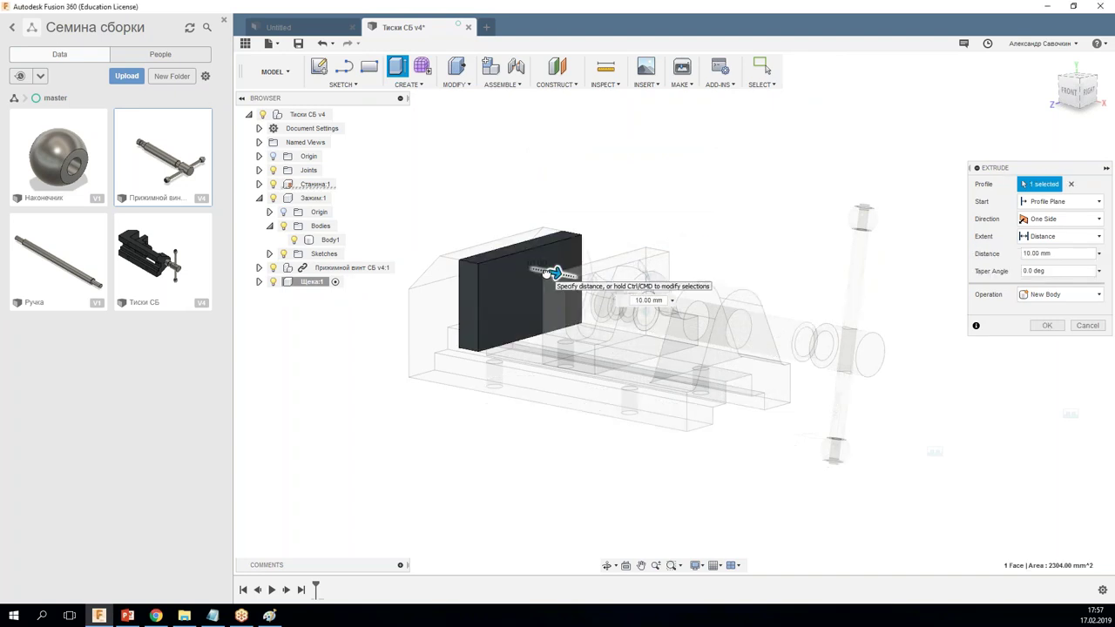
{"action": "left_click", "coordinate": [1059, 254]}
{"action": "type", "text": "5"}
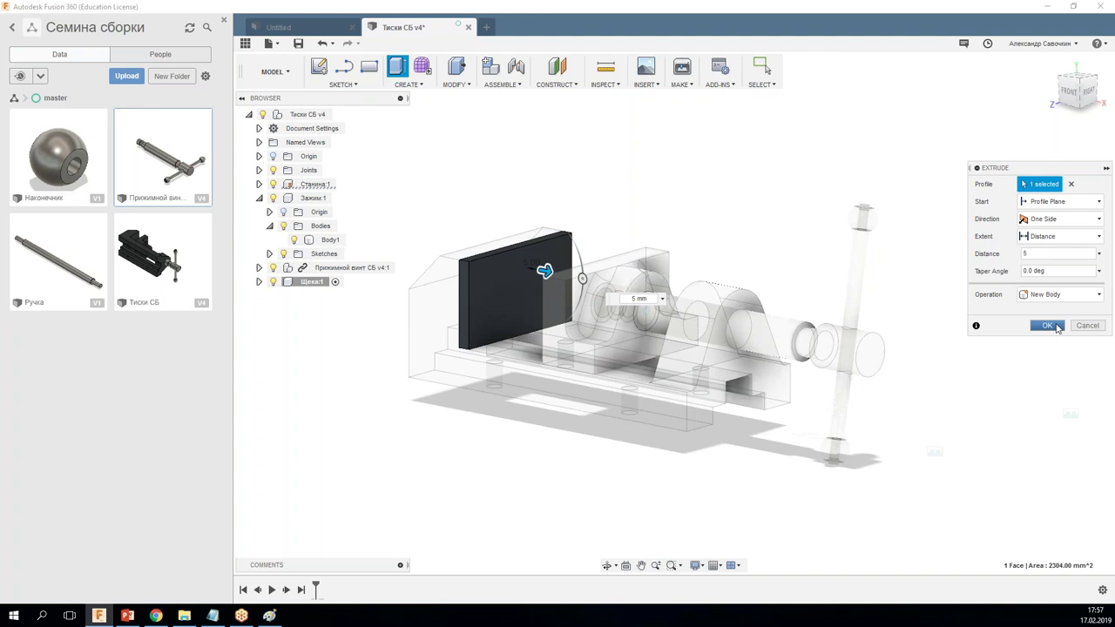
{"action": "left_click", "coordinate": [1049, 326]}
Step: Expand Щека's Bodies folder and bring up actions for the new plate Body1
{"action": "left_click", "coordinate": [259, 282]}
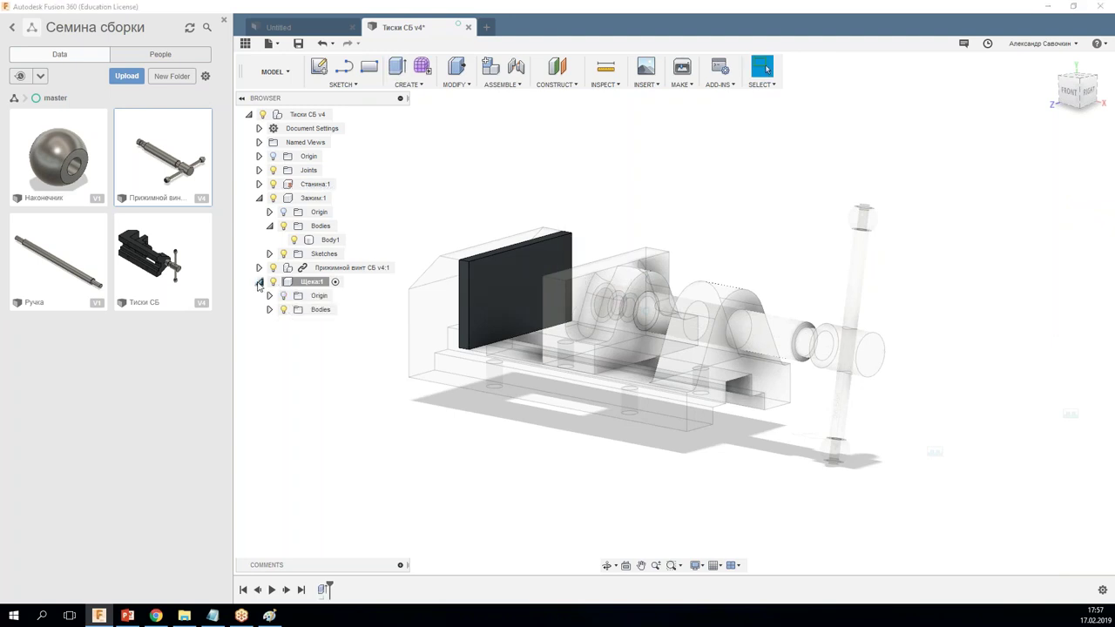
{"action": "left_click", "coordinate": [269, 310]}
{"action": "right_click", "coordinate": [324, 327]}
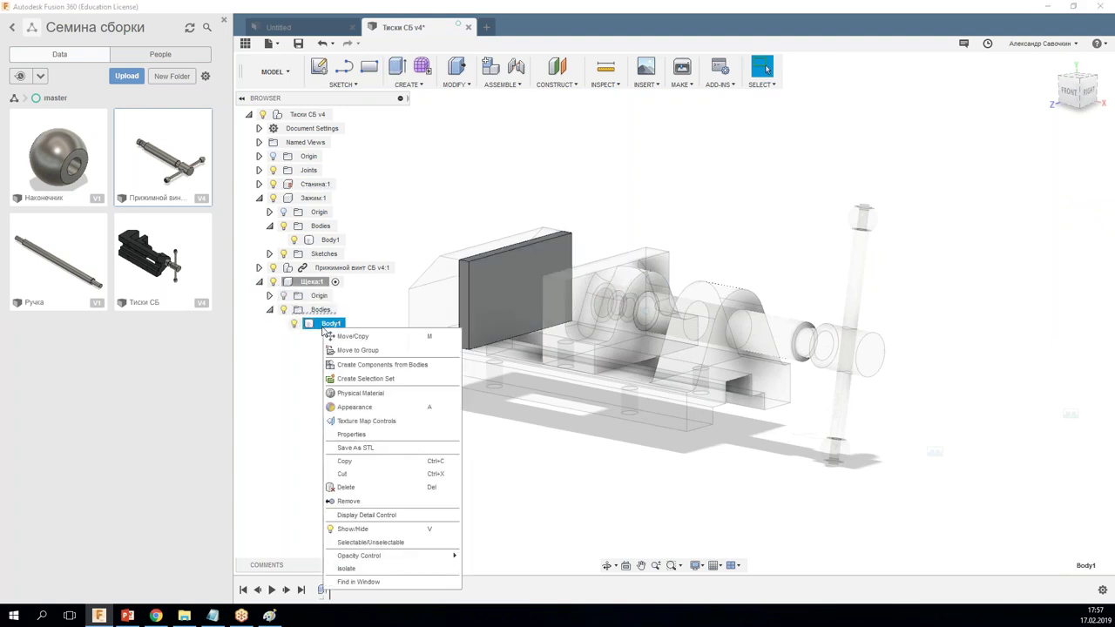
Step: Apply Steel from In This Design to the Щека plate's Body1
{"action": "left_click", "coordinate": [402, 395]}
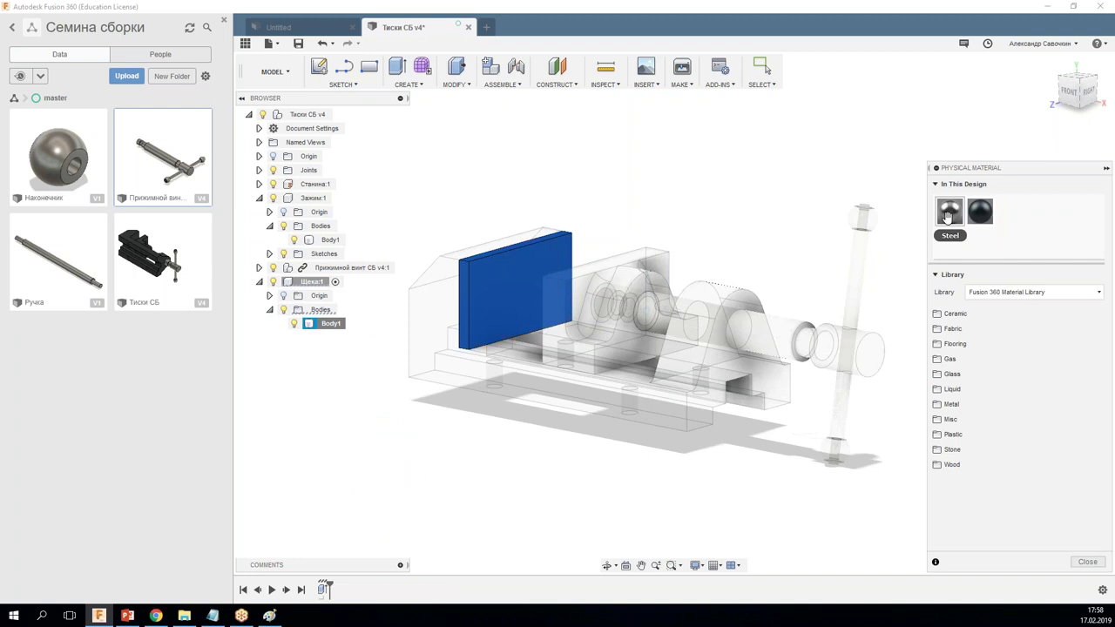
{"action": "left_click_drag", "start_coordinate": [948, 216], "coordinate": [540, 276]}
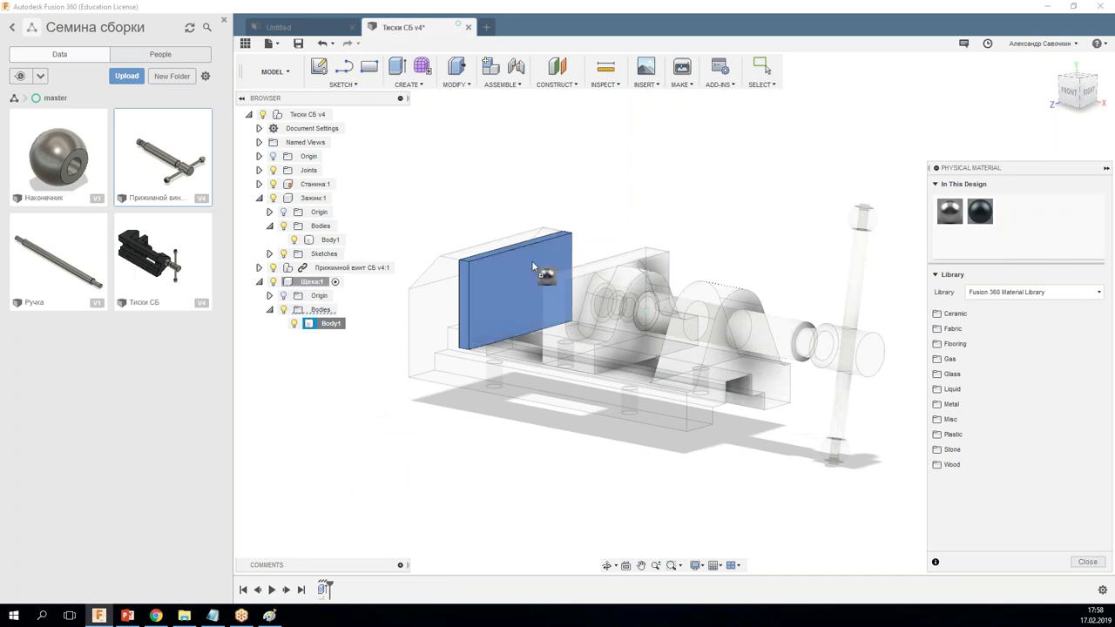
{"action": "left_click", "coordinate": [1087, 562]}
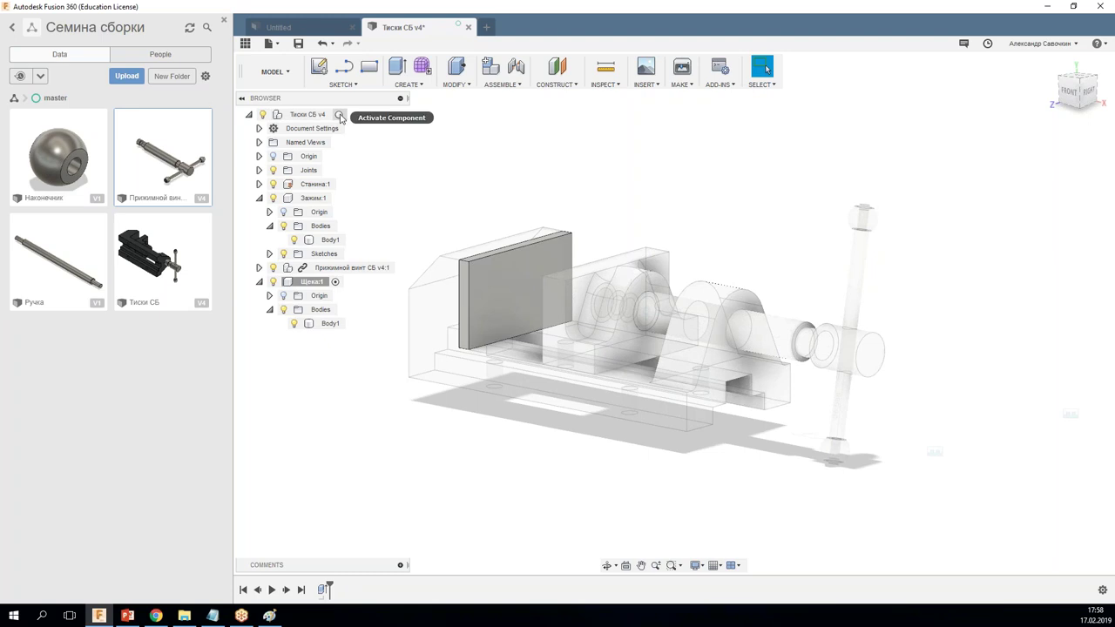
Step: Reactivate the root assembly, test-drag the jaw plate and undo it, then collapse Зажим:1
{"action": "left_click", "coordinate": [340, 116]}
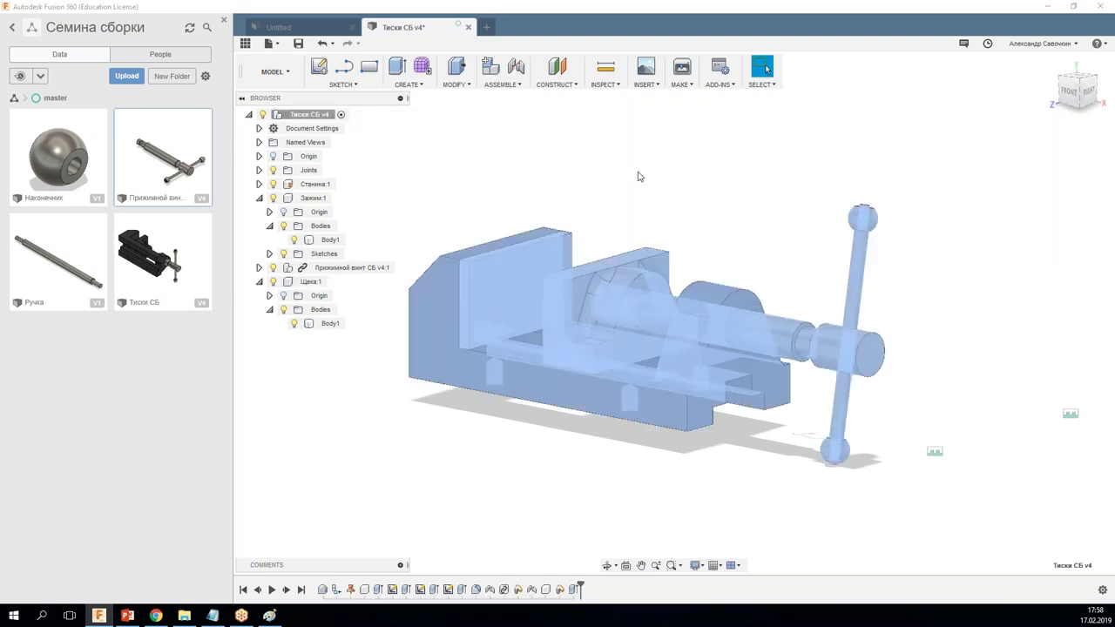
{"action": "middle_click_drag", "start_coordinate": [666, 468], "coordinate": [767, 455], "text": "shift"}
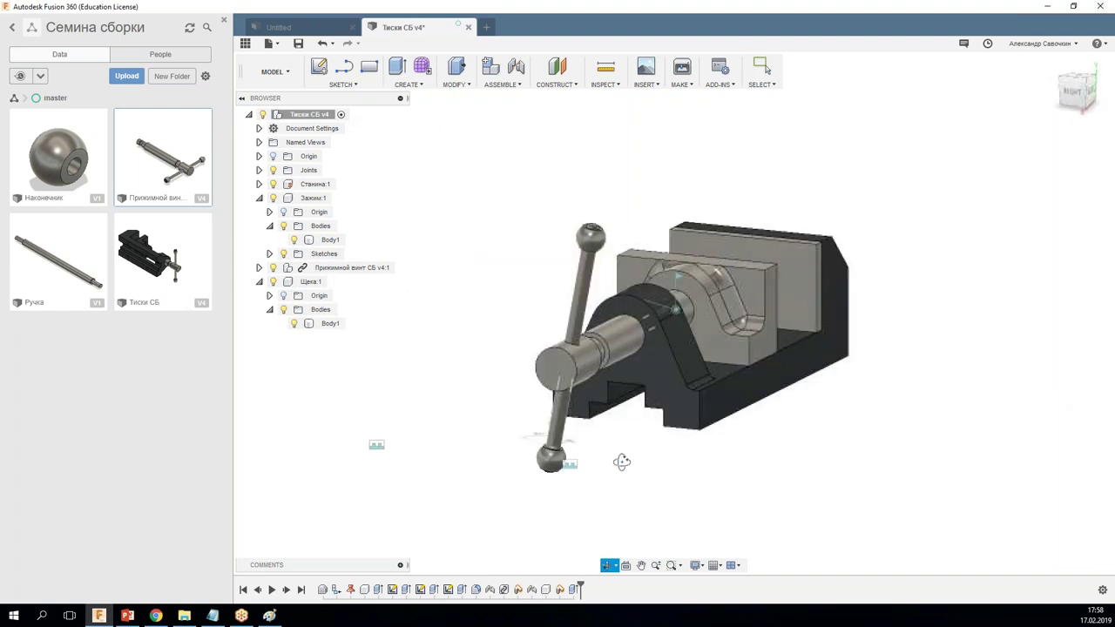
{"action": "middle_click_drag", "start_coordinate": [767, 455], "coordinate": [481, 299], "text": "shift"}
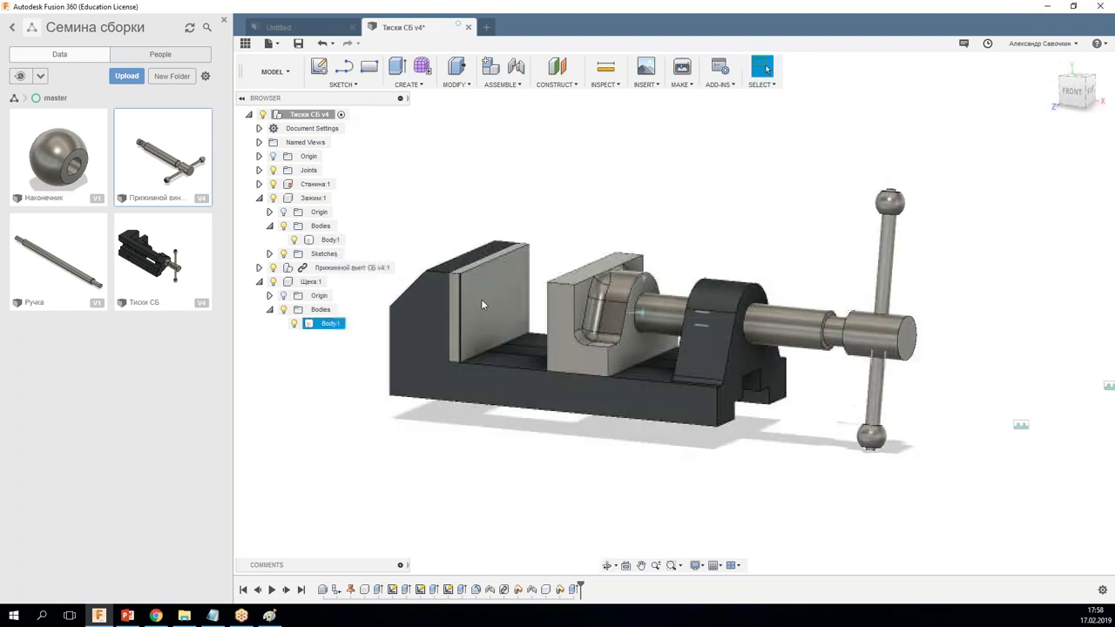
{"action": "left_click_drag", "start_coordinate": [566, 237], "coordinate": [759, 216]}
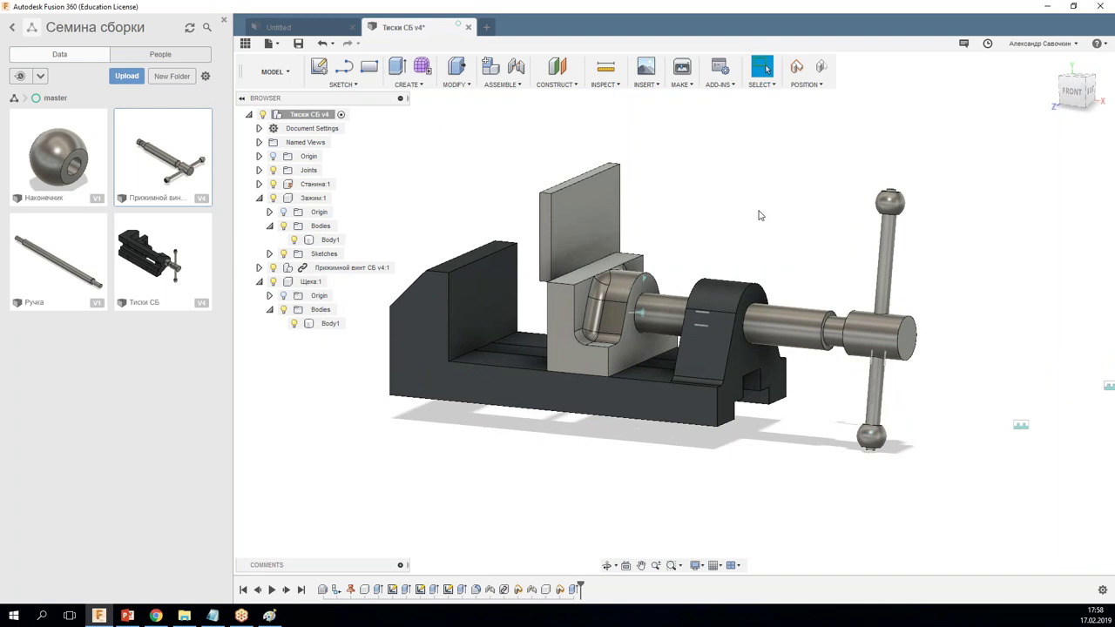
{"action": "key", "text": "ctrl+z"}
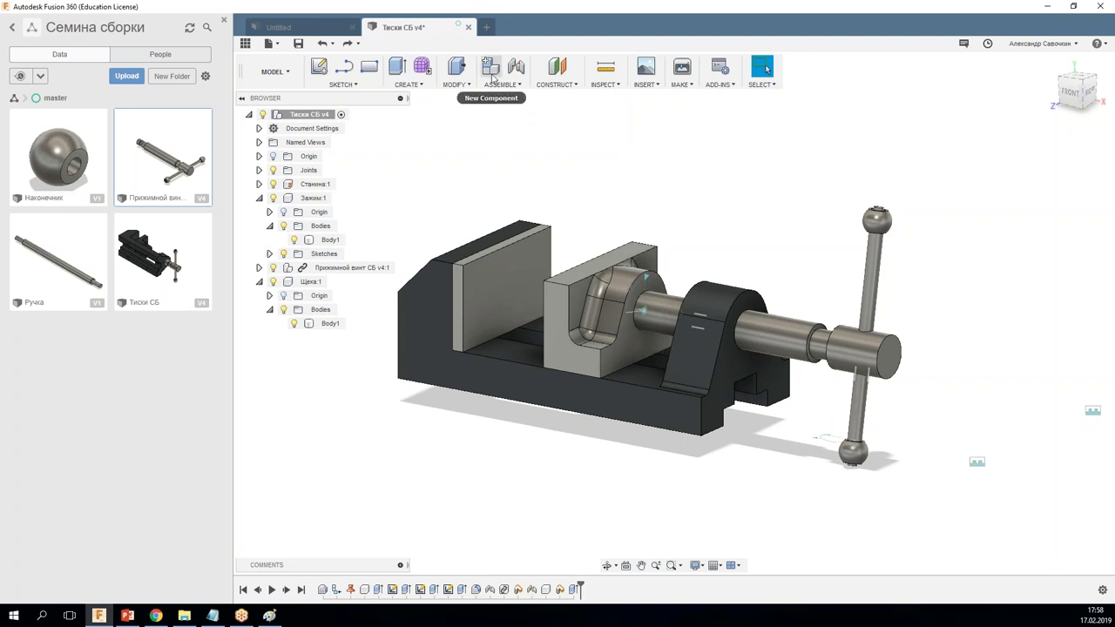
{"action": "left_click", "coordinate": [259, 199]}
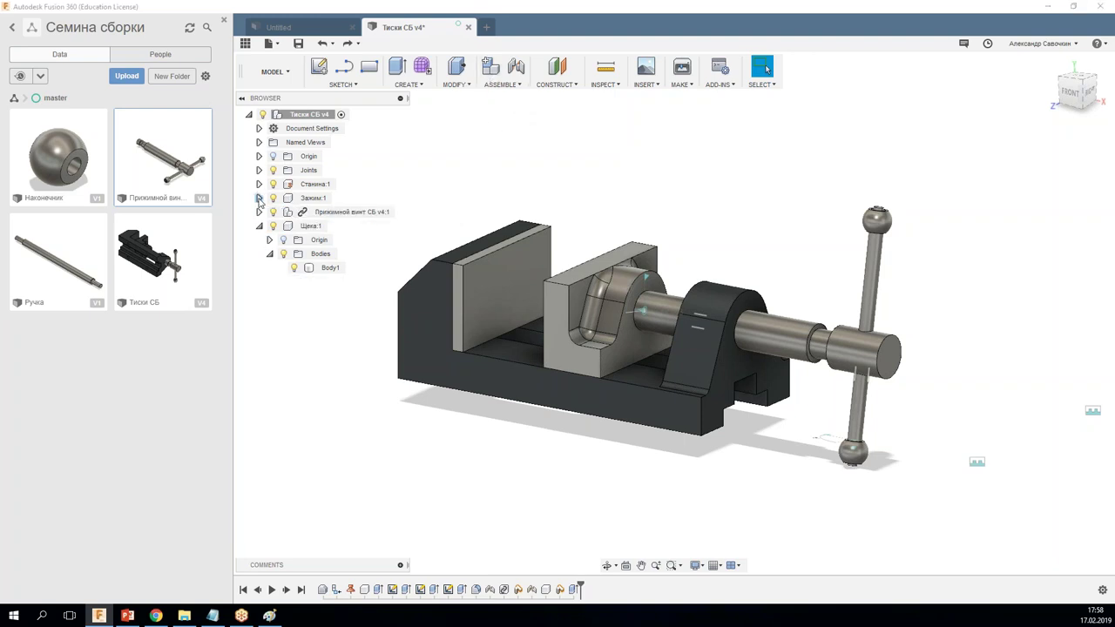
Step: Rigidly group Щека:1 with Станина:1, then slide the movable jaw toward the fixed jaw
{"action": "left_click", "coordinate": [259, 226]}
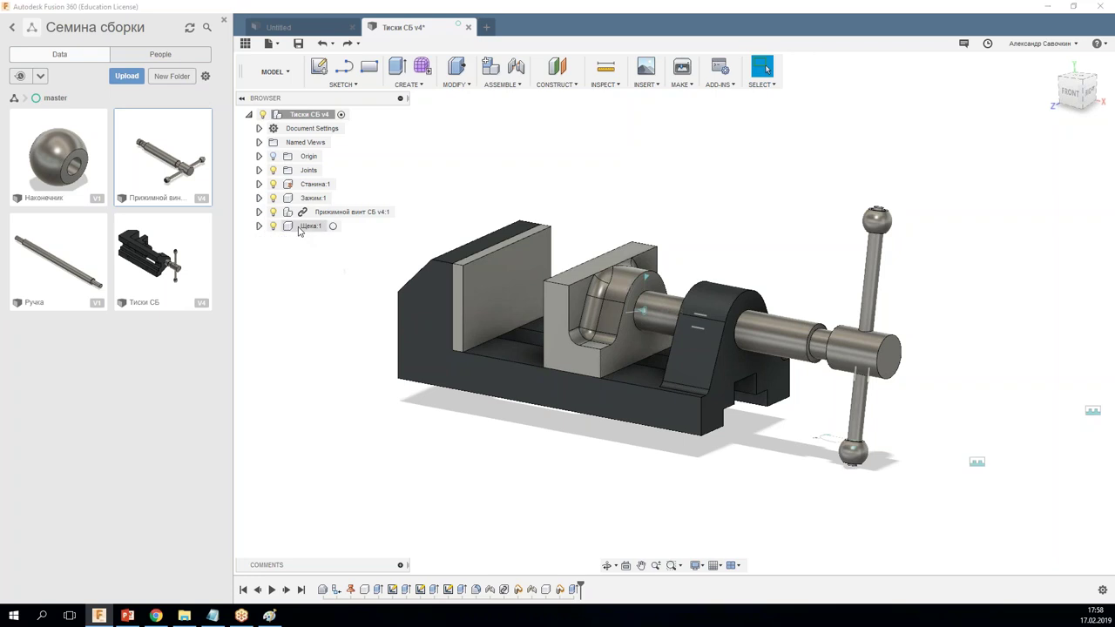
{"action": "right_click", "coordinate": [302, 227]}
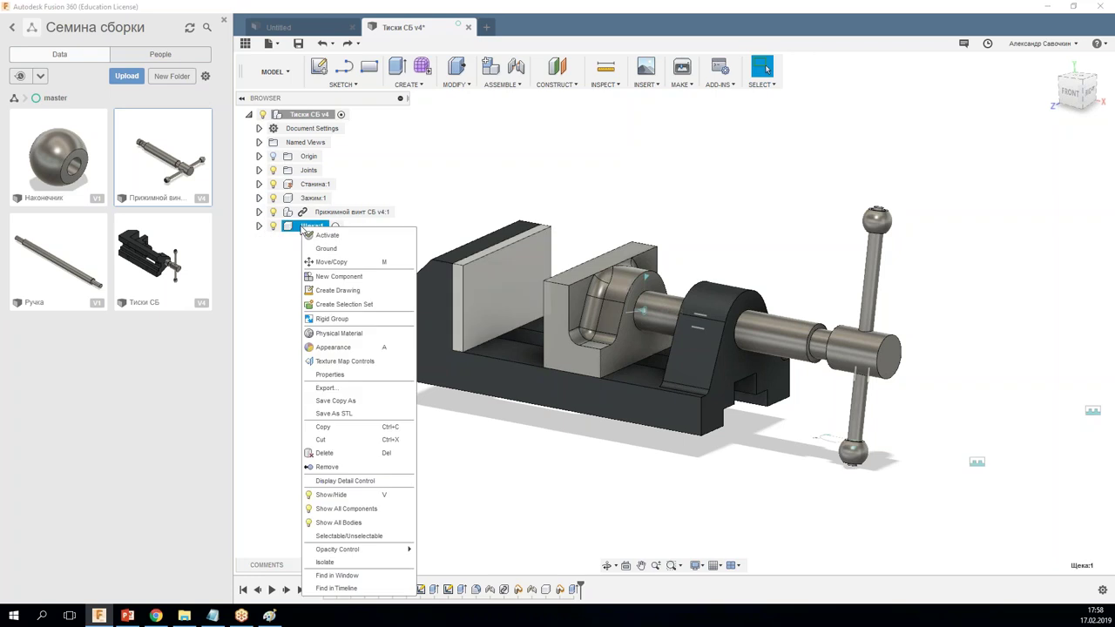
{"action": "left_click", "coordinate": [334, 320]}
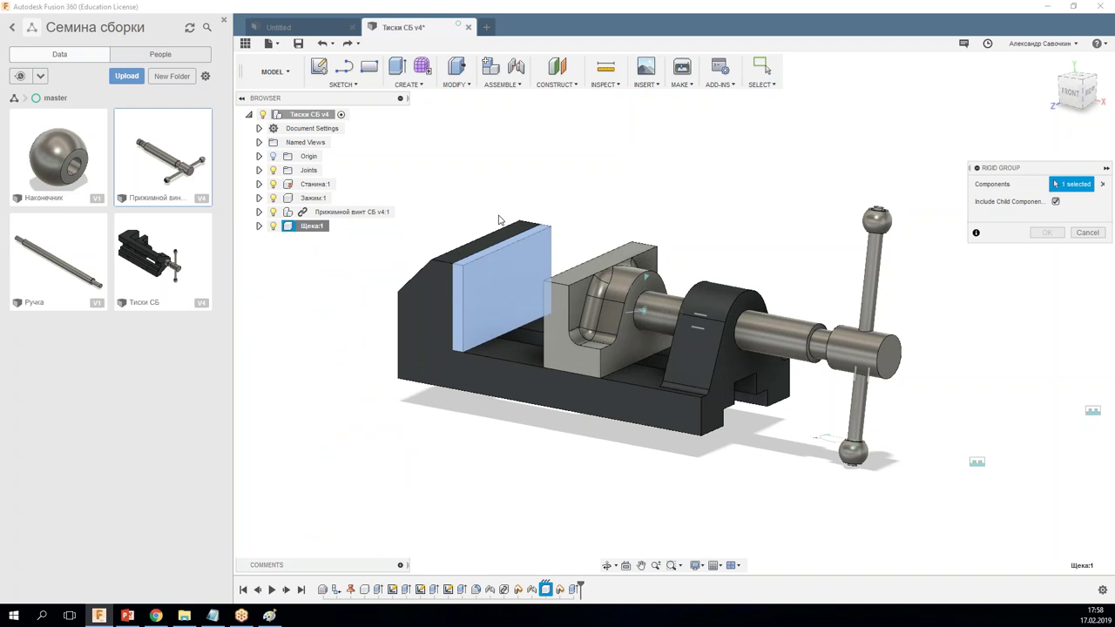
{"action": "left_click", "coordinate": [549, 246]}
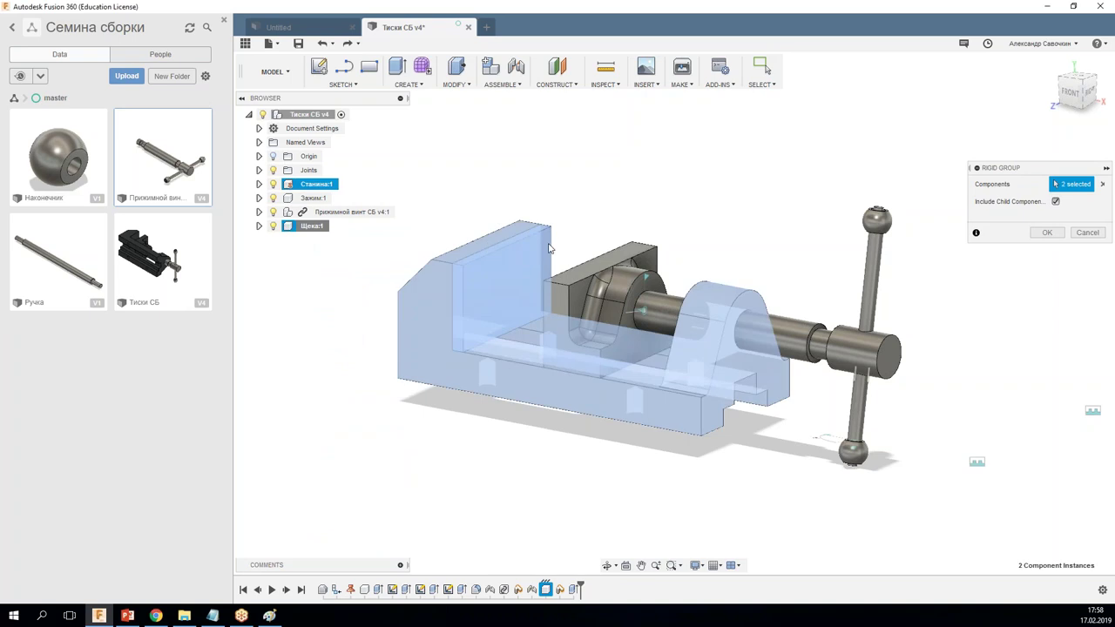
{"action": "left_click", "coordinate": [1048, 234]}
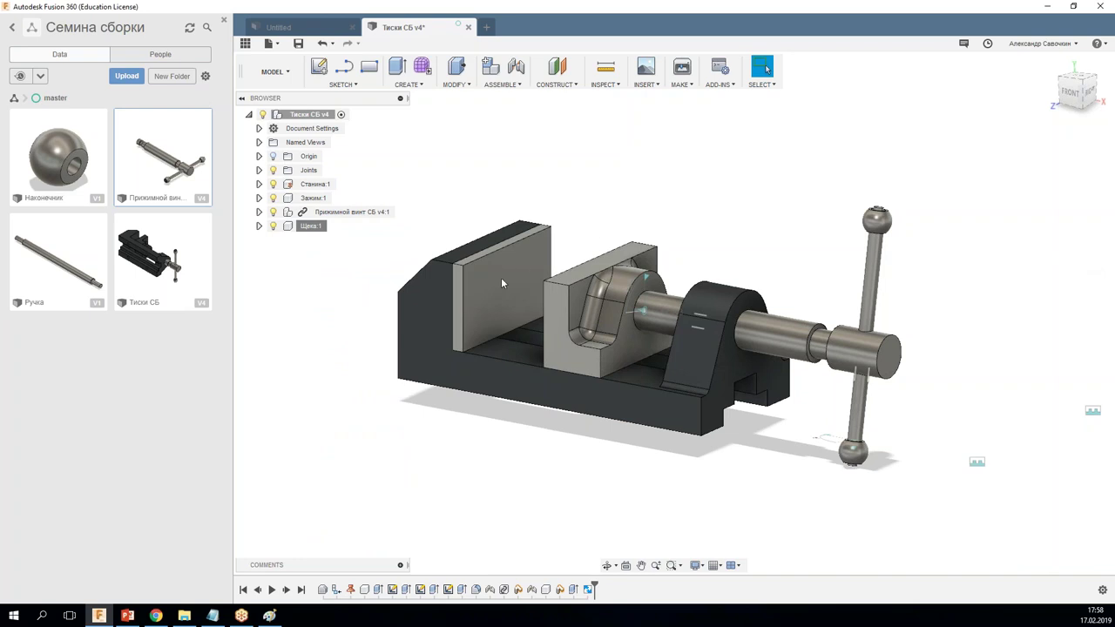
{"action": "mouse_move", "coordinate": [623, 338]}
{"action": "left_mouse_down"}
{"action": "mouse_move", "coordinate": [631, 350]}
{"action": "mouse_move", "coordinate": [481, 290]}
{"action": "left_mouse_up"}
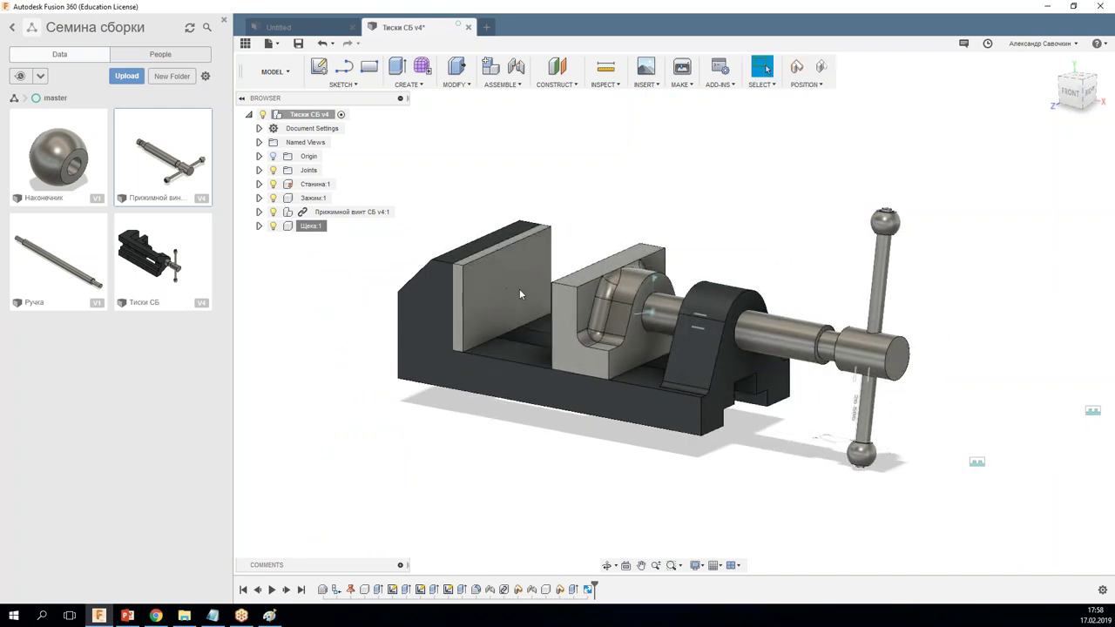
Step: Orbit the vise to inspect both sides, then bring up the CREATE feature list showing Hole
{"action": "key", "text": "Escape"}
{"action": "middle_click_drag", "start_coordinate": [668, 219], "coordinate": [598, 221], "text": "shift"}
{"action": "left_click_drag", "start_coordinate": [597, 221], "coordinate": [784, 226]}
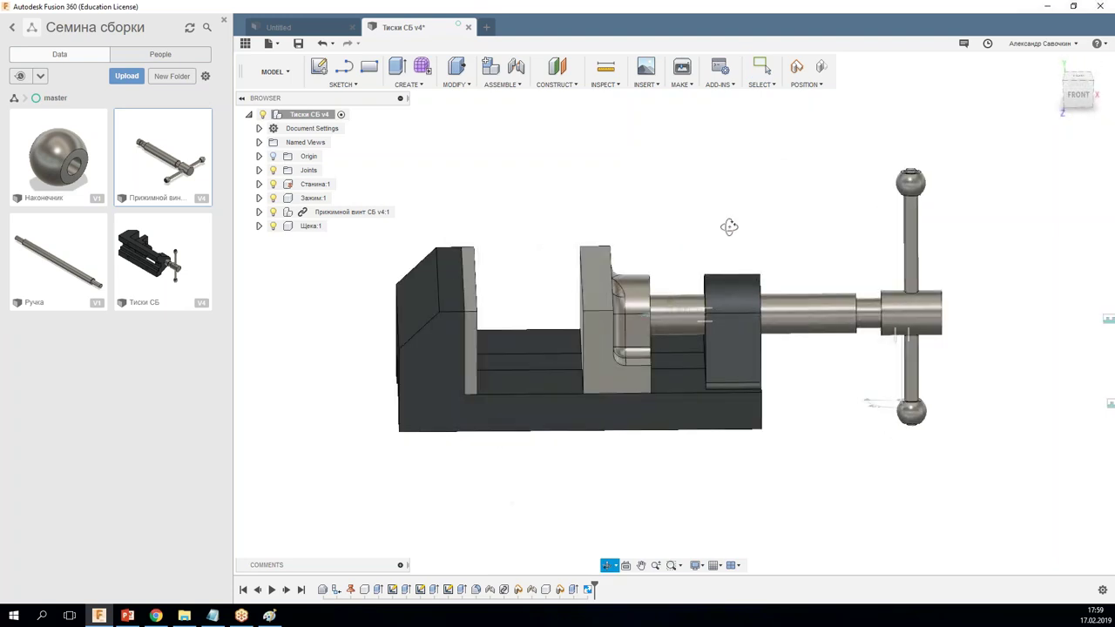
{"action": "left_click", "coordinate": [762, 67]}
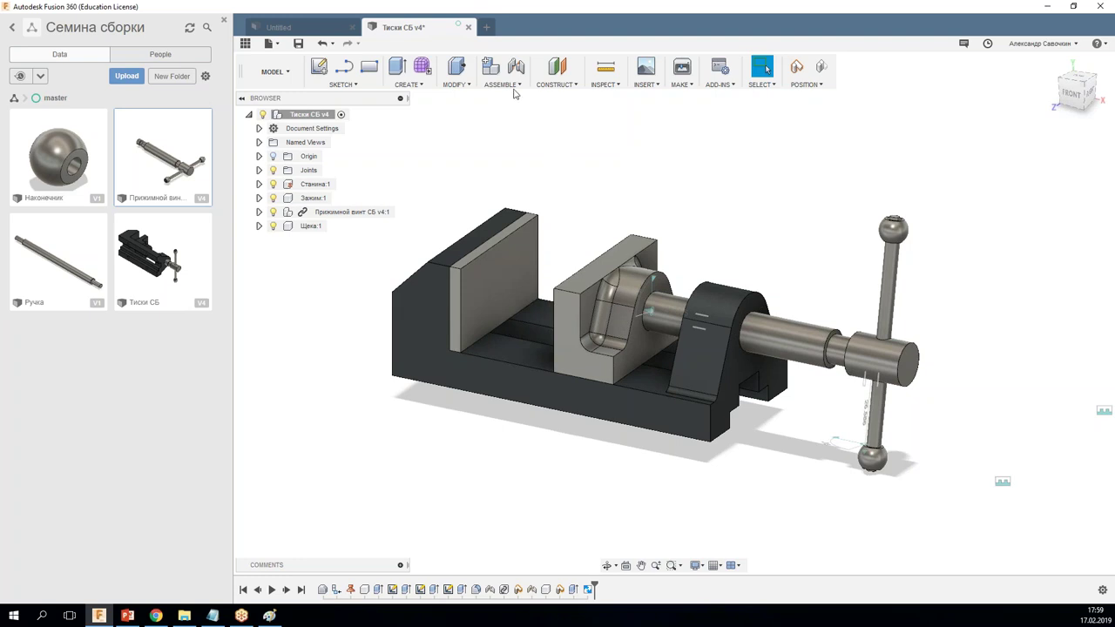
{"action": "left_click", "coordinate": [454, 85]}
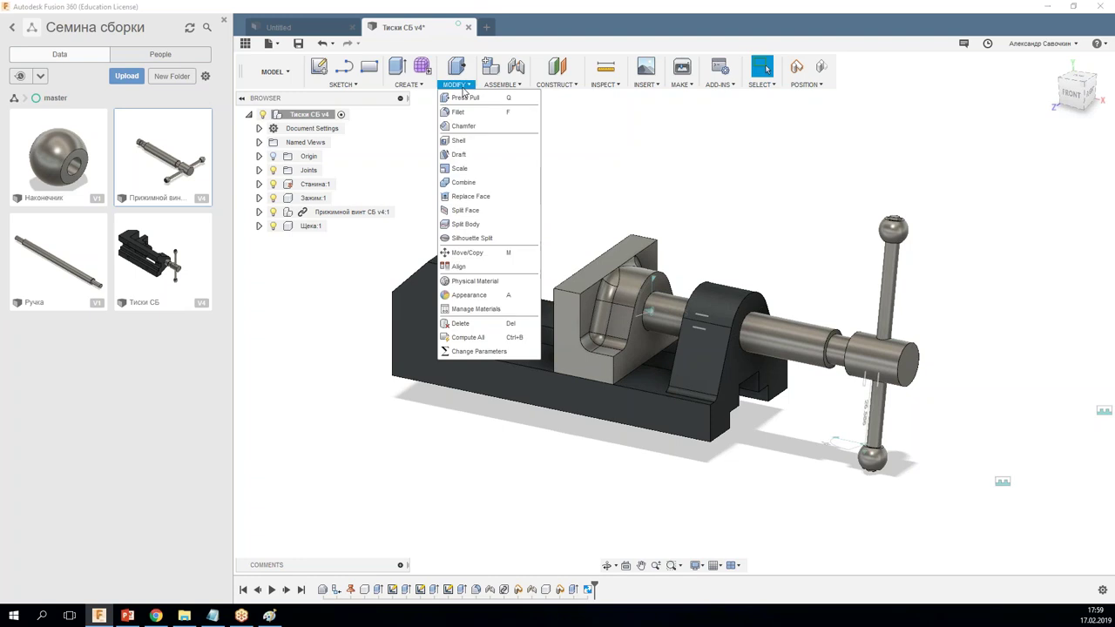
{"action": "mouse_move", "coordinate": [409, 85]}
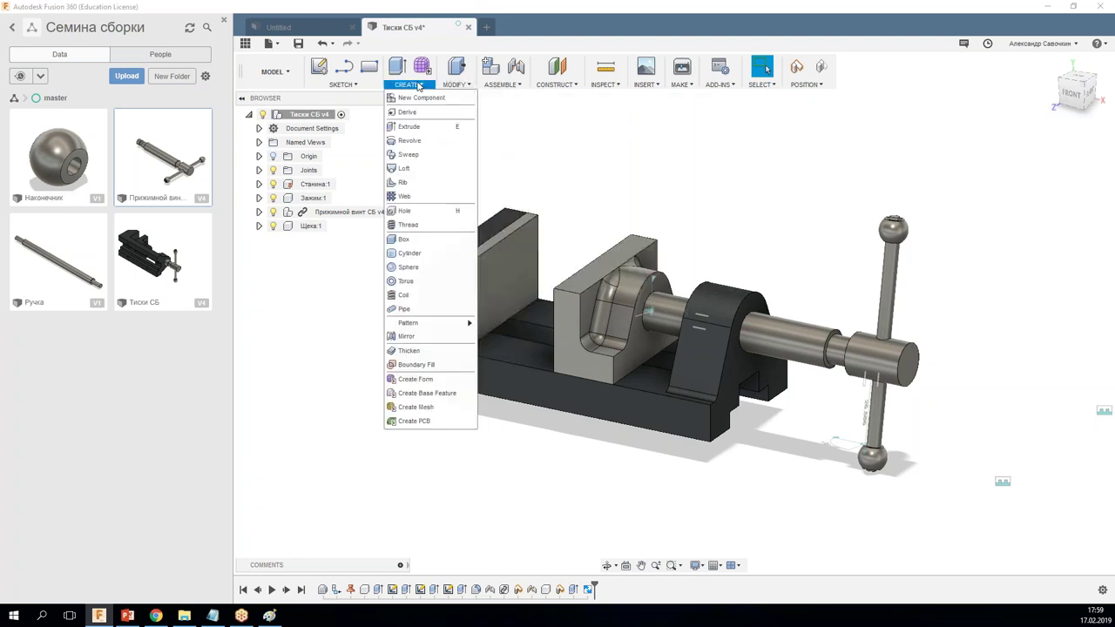
{"action": "left_click", "coordinate": [425, 212]}
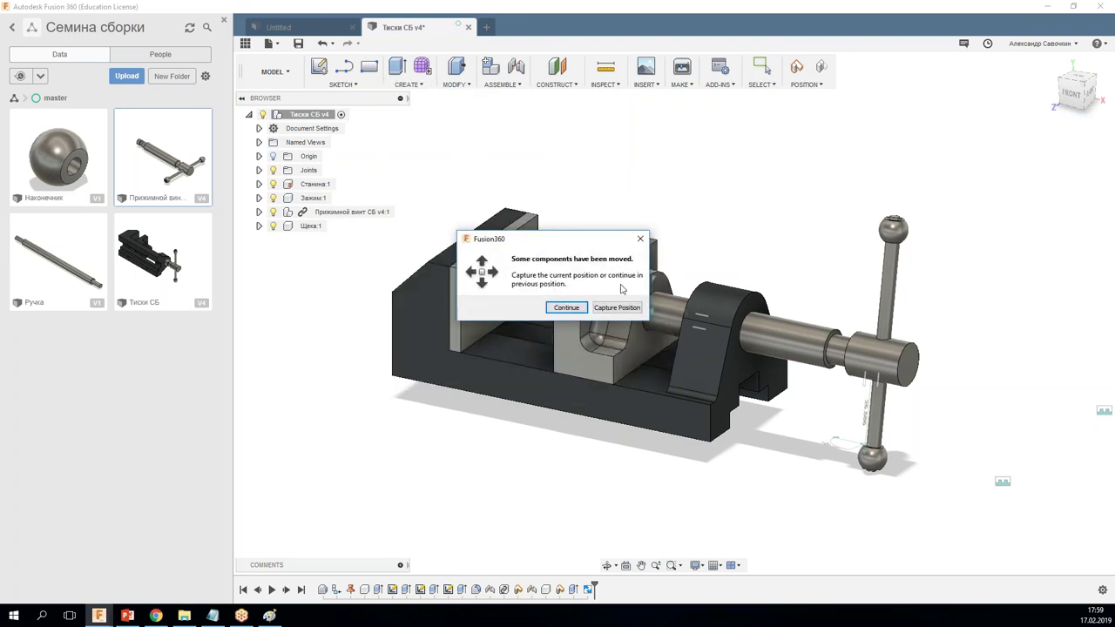
{"action": "left_click", "coordinate": [609, 311]}
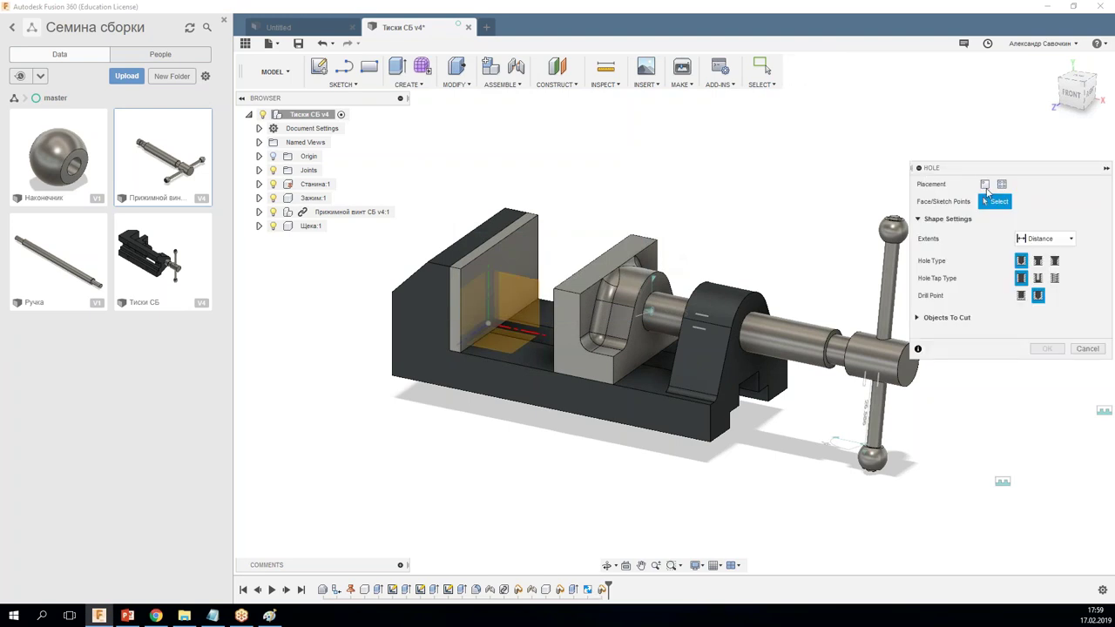
{"action": "left_click", "coordinate": [986, 185]}
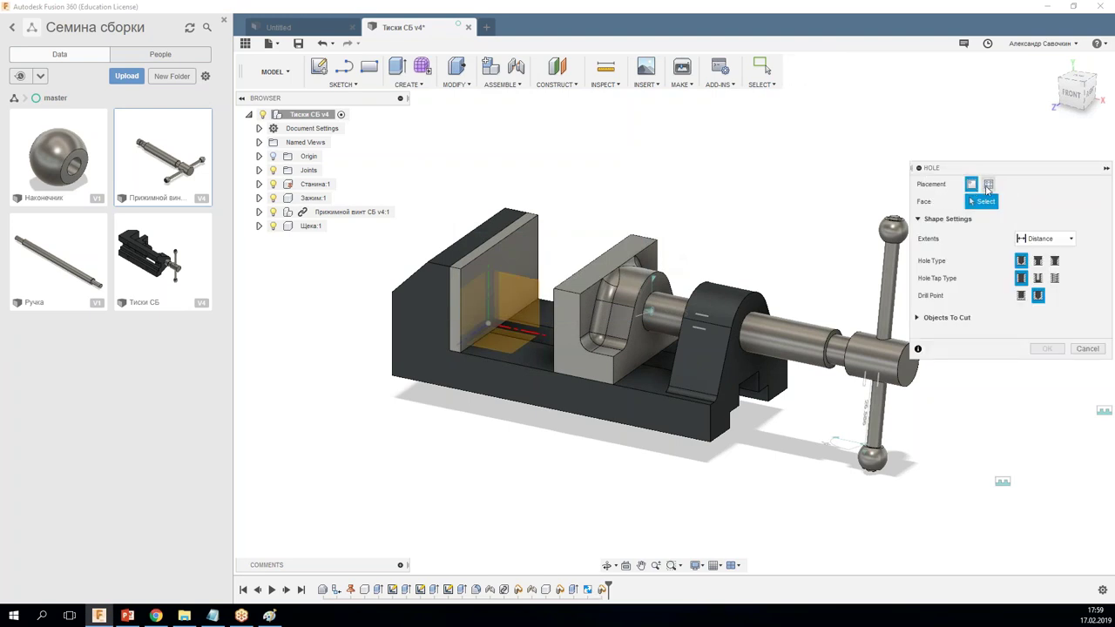
{"action": "left_click", "coordinate": [512, 255]}
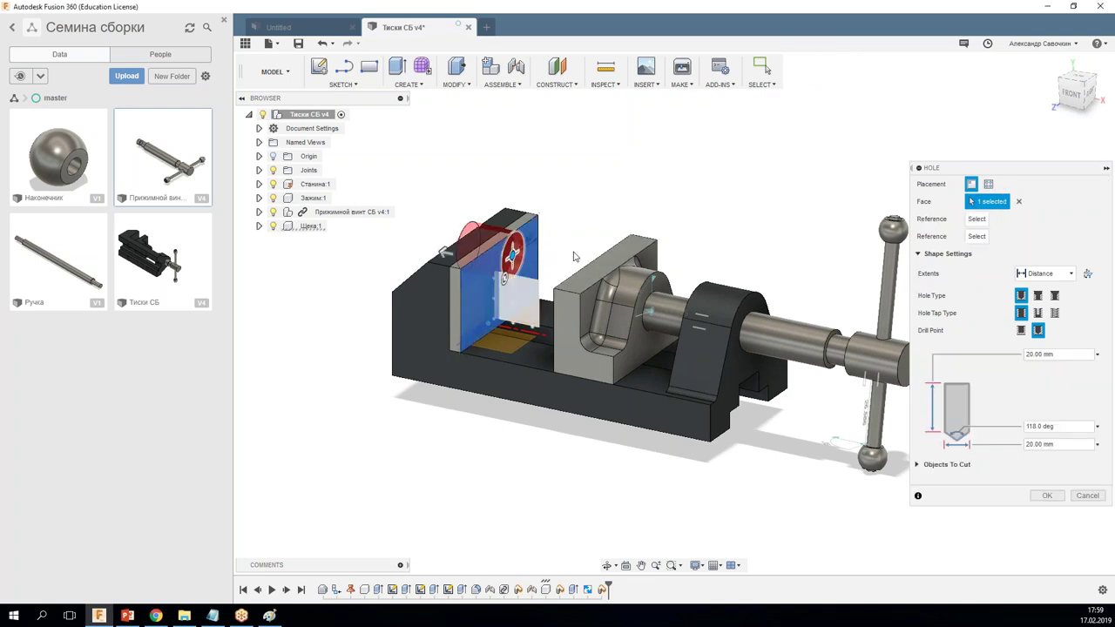
{"action": "middle_click_drag", "start_coordinate": [529, 281], "coordinate": [865, 547], "text": "shift"}
{"action": "scroll", "coordinate": [667, 213], "scroll_direction": "up", "scroll_amount": 2}
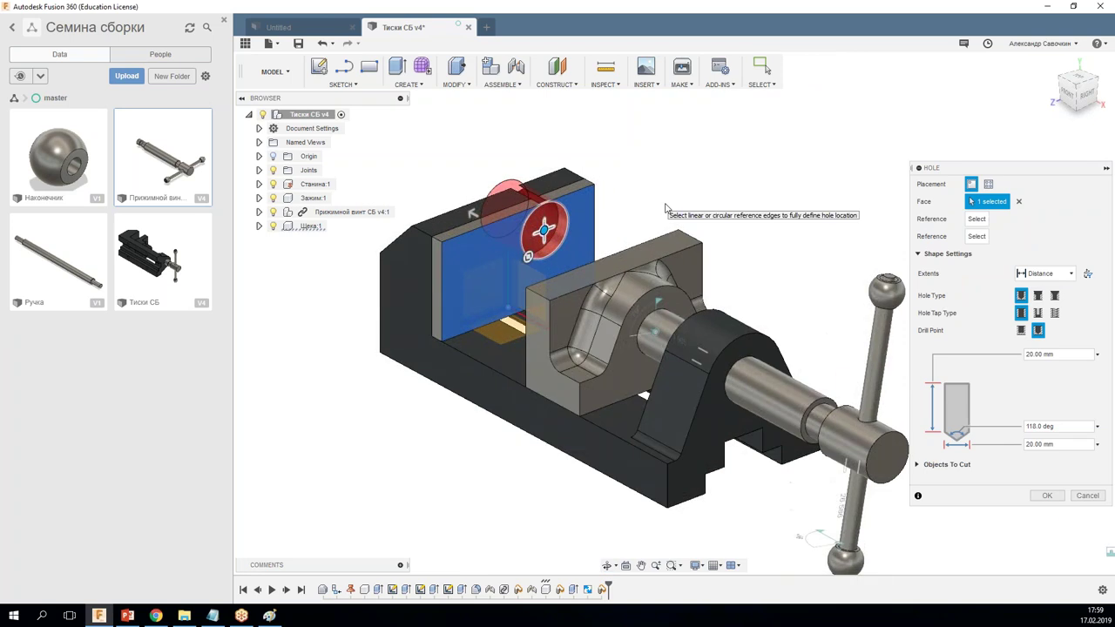
{"action": "scroll", "coordinate": [671, 202], "scroll_direction": "up", "scroll_amount": 3}
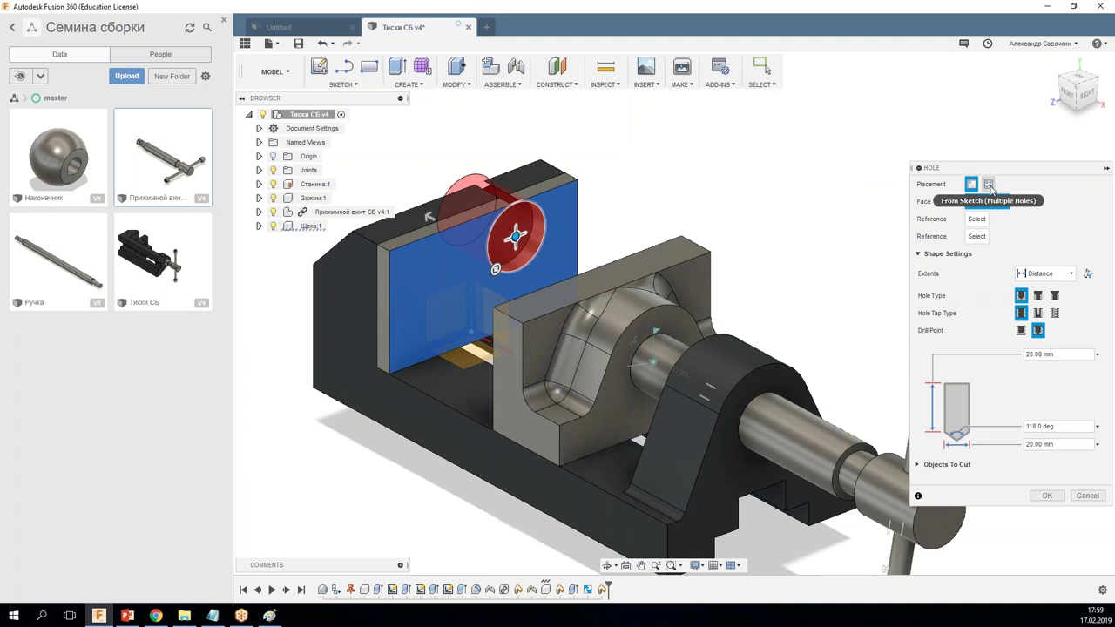
{"action": "key", "text": "Escape"}
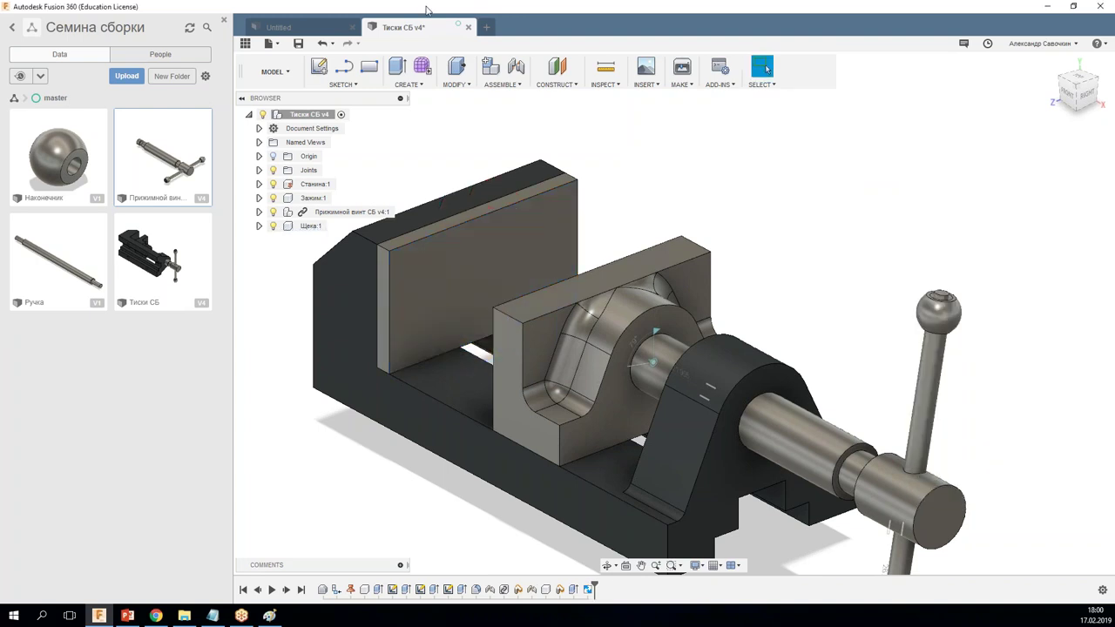
Step: Start a sketch on the Щека plate's outer face, capturing the current component positions
{"action": "left_click", "coordinate": [530, 250]}
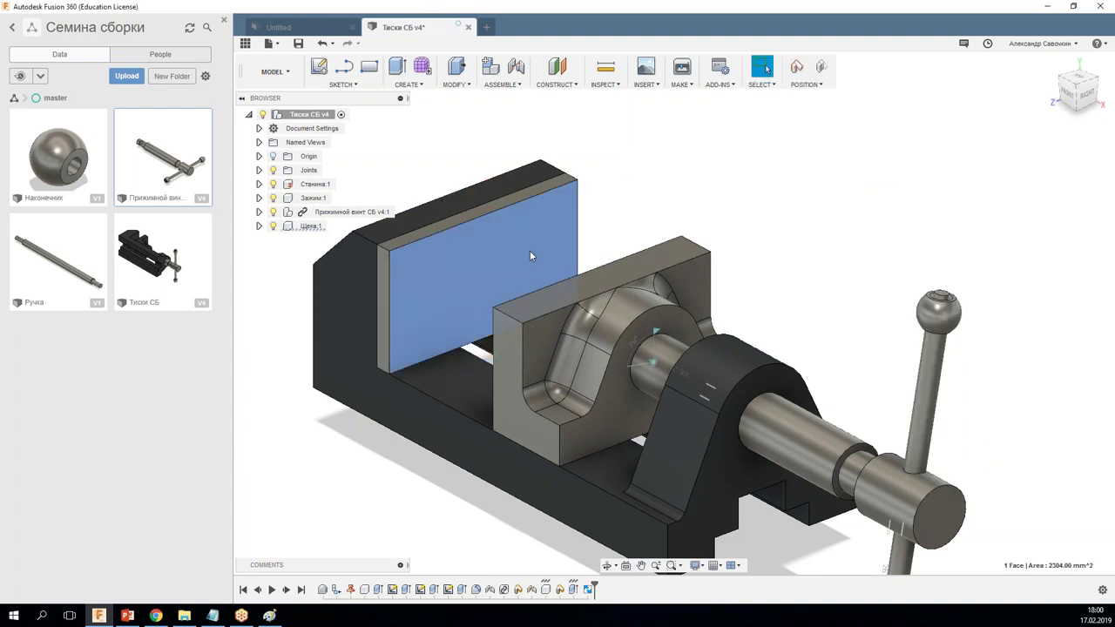
{"action": "right_click", "coordinate": [529, 253]}
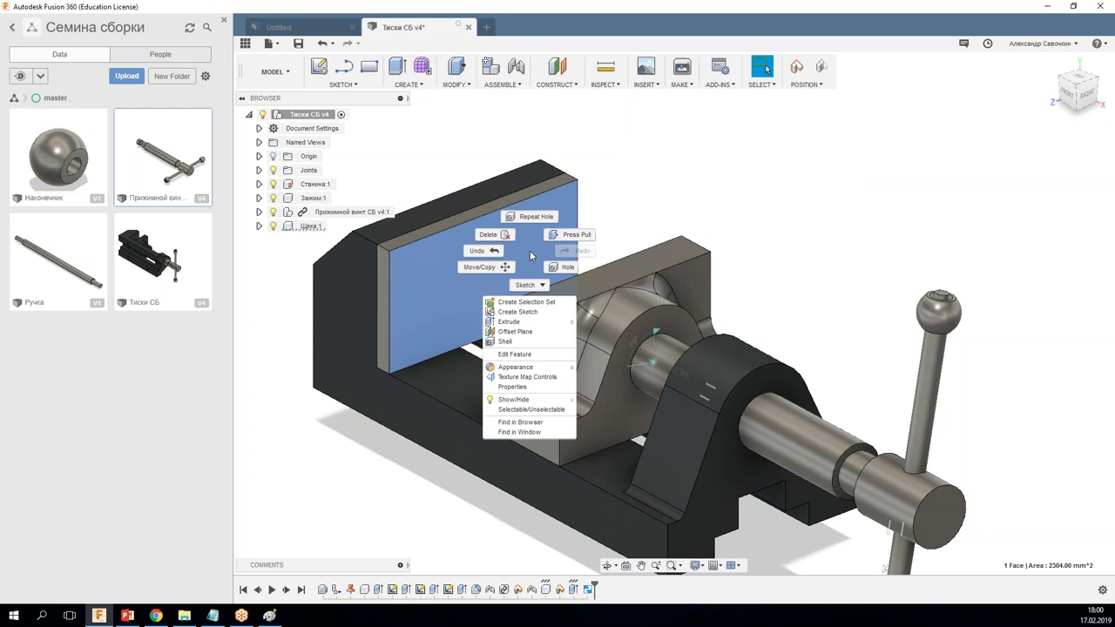
{"action": "left_click", "coordinate": [528, 313]}
{"action": "left_click", "coordinate": [616, 308]}
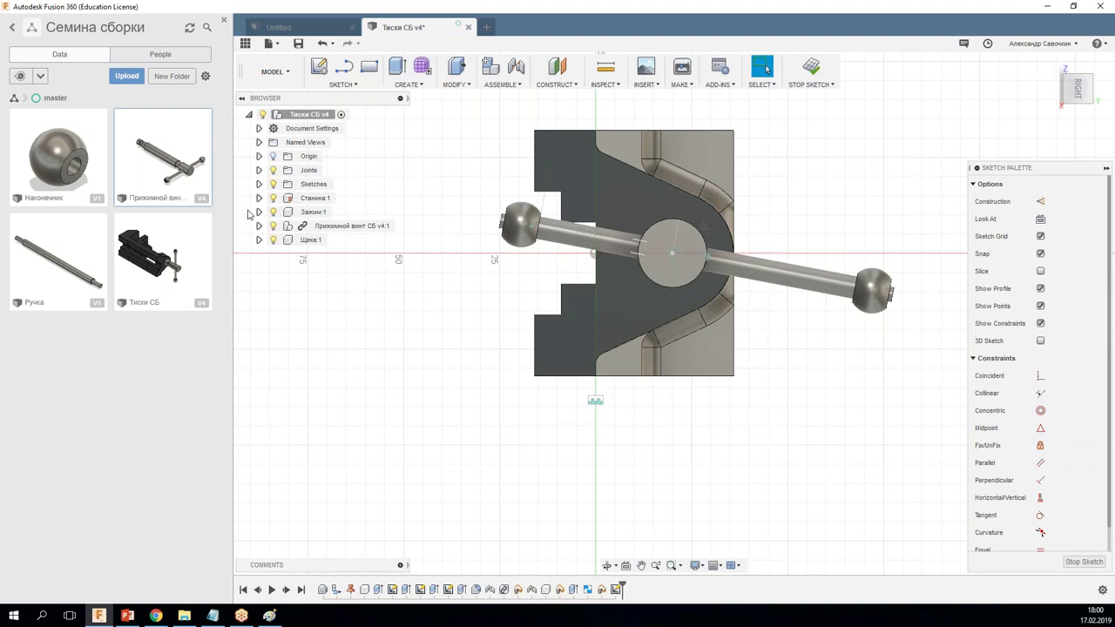
Step: Hide the clamping screw assembly, the Зажим clamp and the Станина frame
{"action": "left_click", "coordinate": [273, 226]}
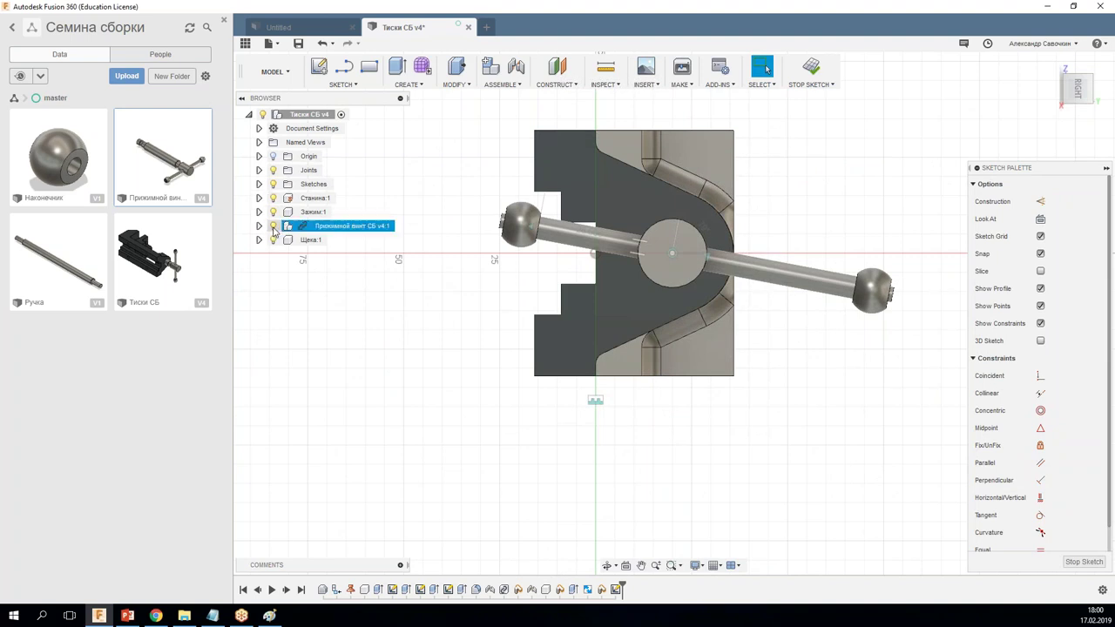
{"action": "left_click", "coordinate": [274, 226]}
{"action": "left_click", "coordinate": [273, 212]}
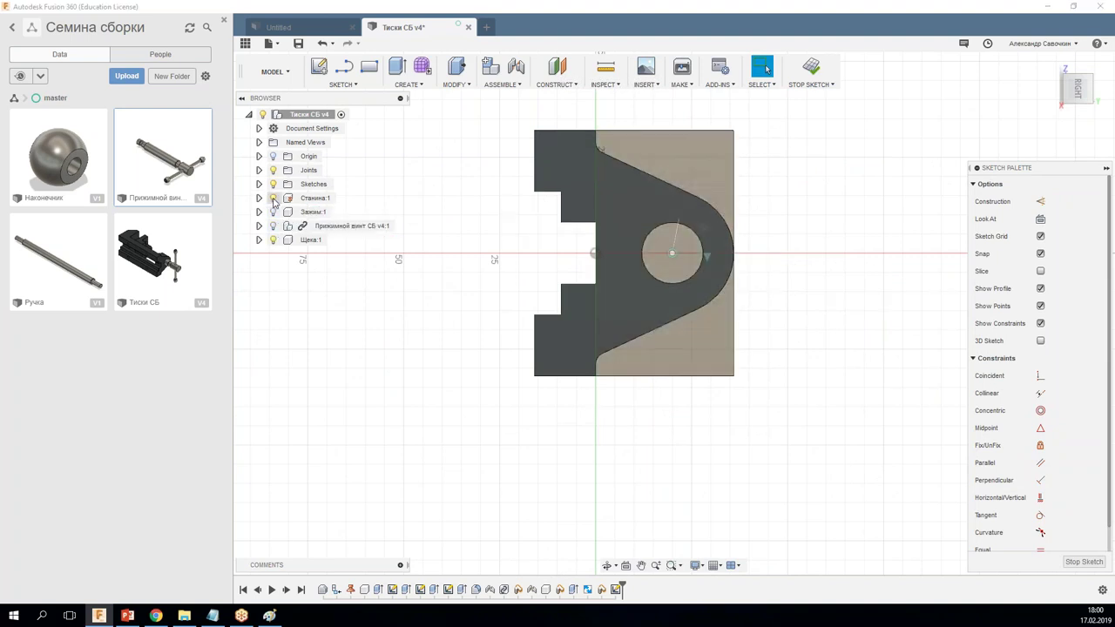
{"action": "left_click", "coordinate": [274, 198]}
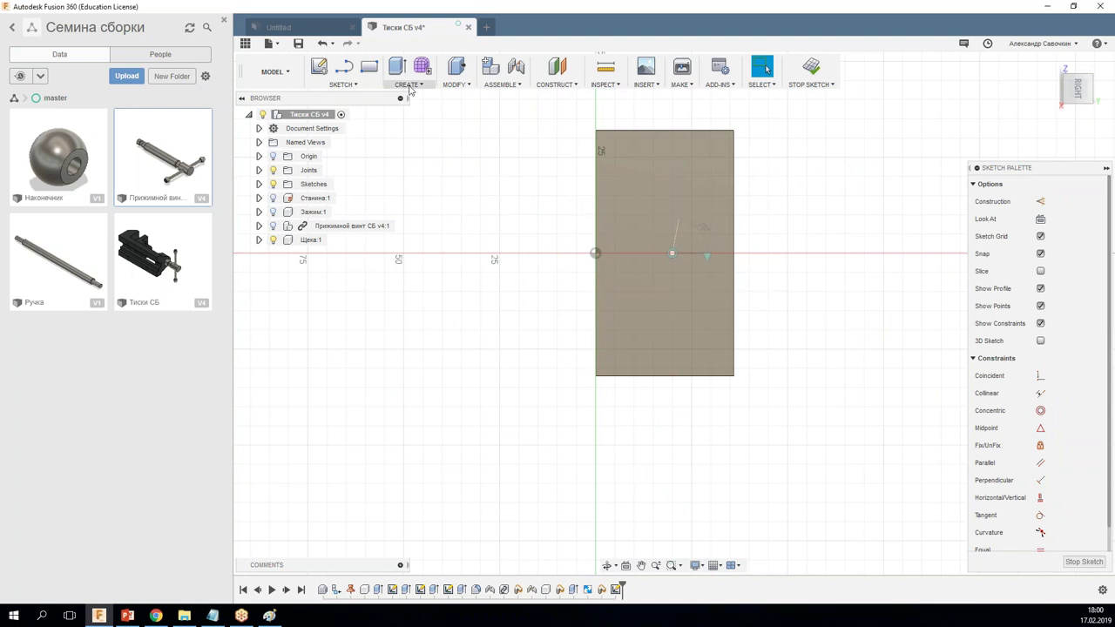
Step: Place two sketch points on the jaw face, one above the other
{"action": "right_click", "coordinate": [489, 169]}
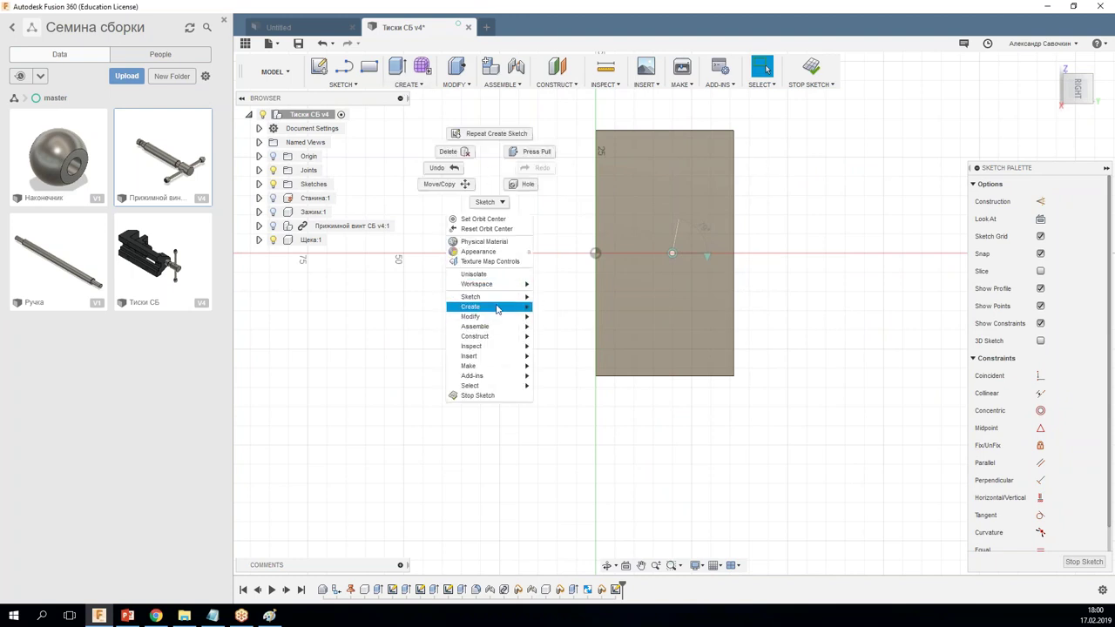
{"action": "mouse_move", "coordinate": [475, 297]}
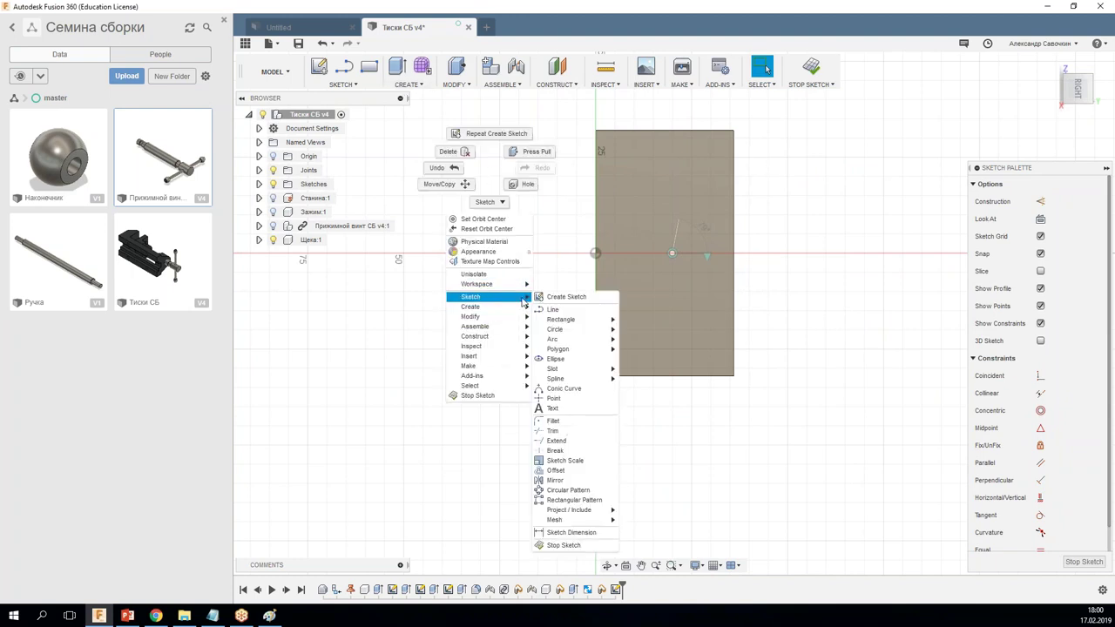
{"action": "left_click", "coordinate": [575, 402]}
{"action": "left_click", "coordinate": [666, 158]}
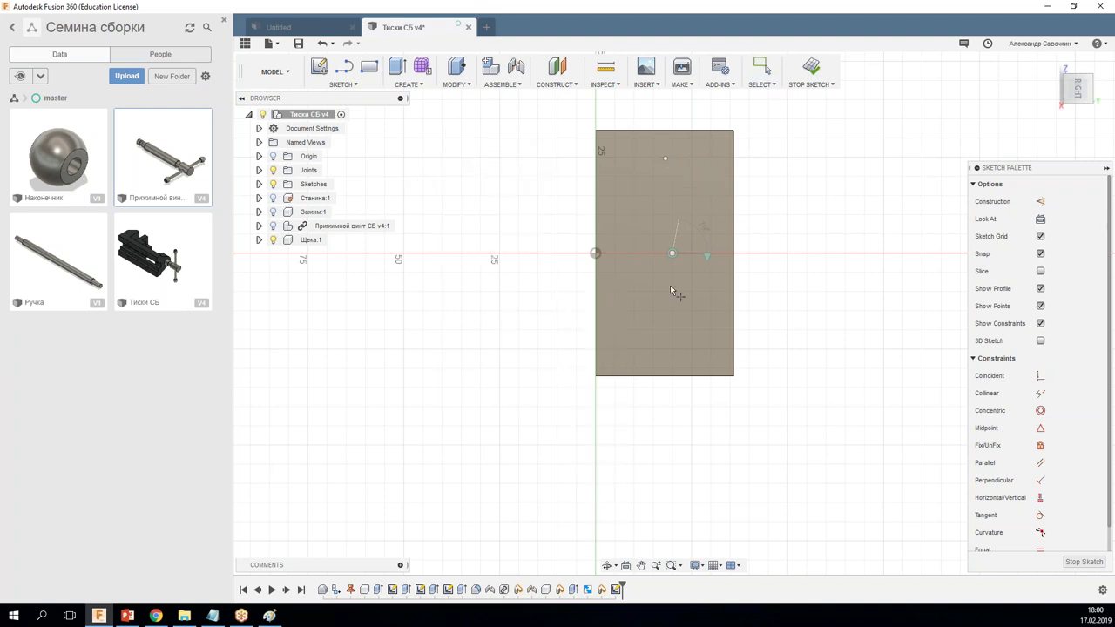
{"action": "left_click", "coordinate": [666, 331]}
{"action": "key", "text": "Escape"}
Step: Constrain the two points to align vertically and shift them left together
{"action": "left_click", "coordinate": [672, 333]}
{"action": "left_click", "coordinate": [665, 333]}
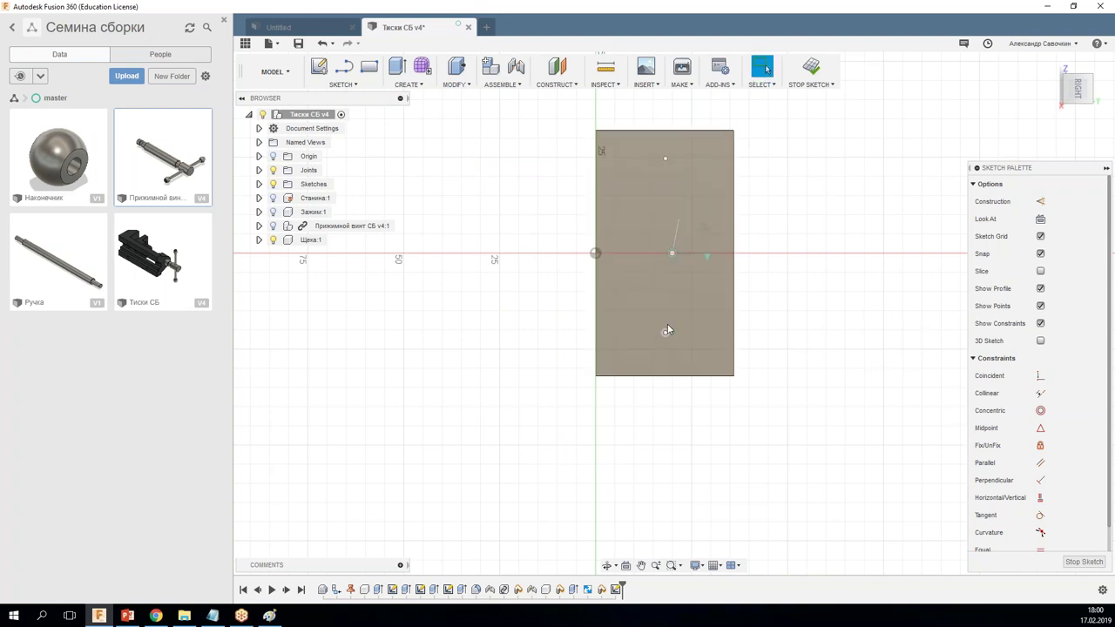
{"action": "right_click", "coordinate": [667, 158]}
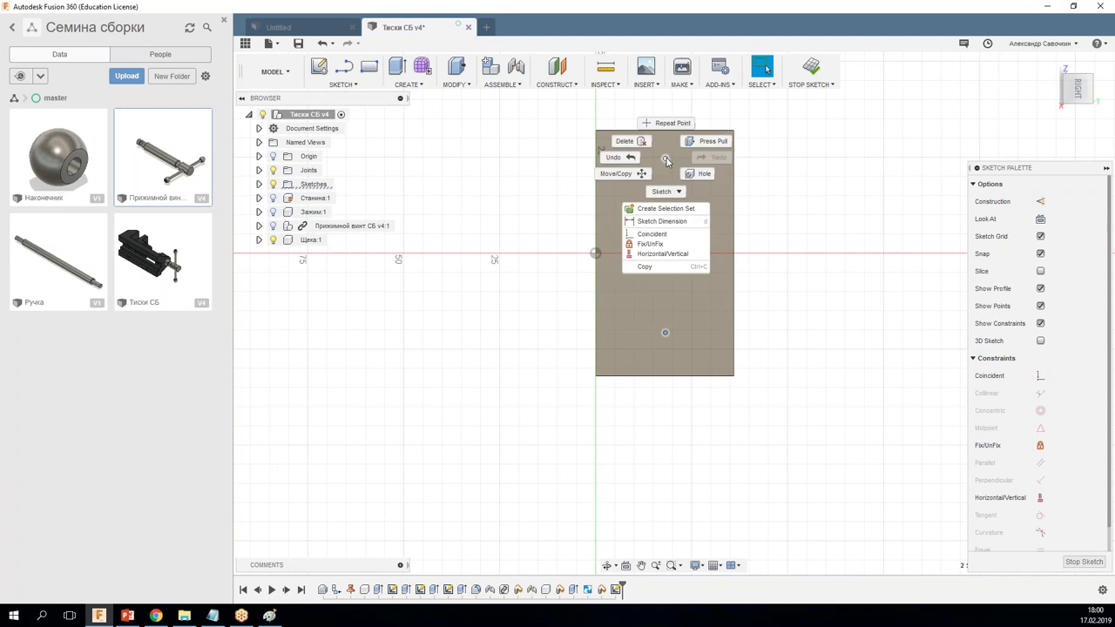
{"action": "left_click", "coordinate": [668, 256]}
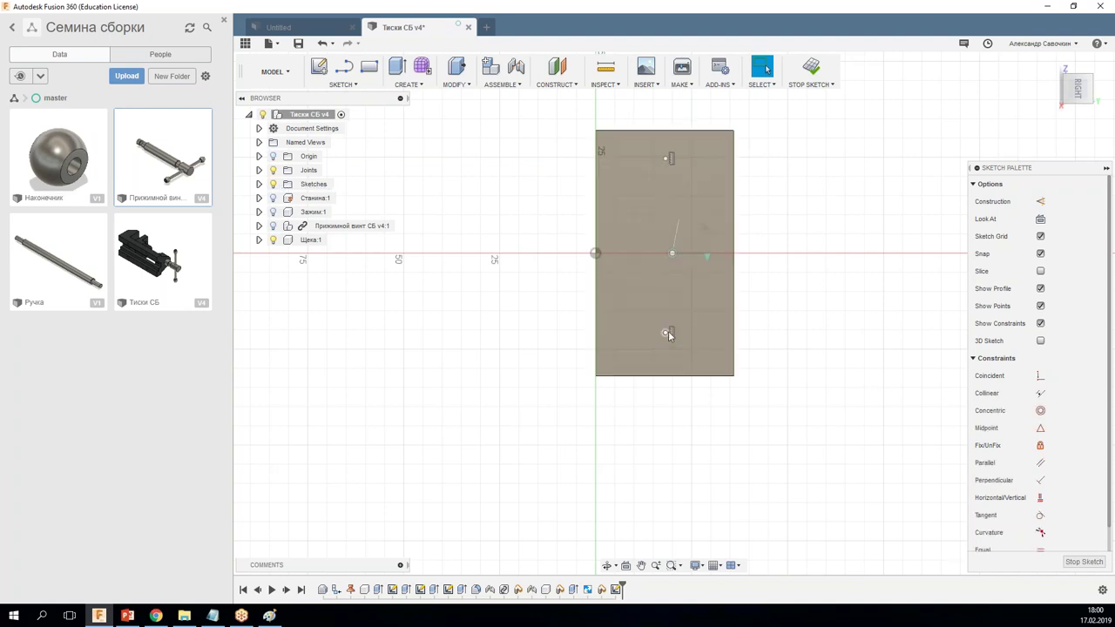
{"action": "left_click_drag", "start_coordinate": [682, 330], "coordinate": [665, 329]}
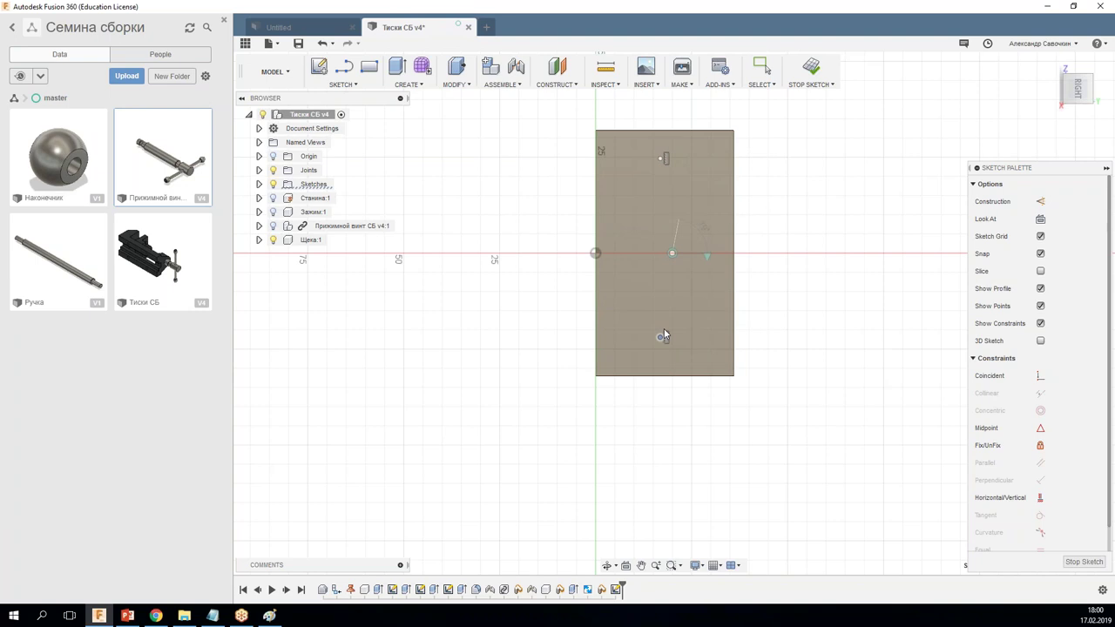
{"action": "key", "text": "Escape"}
{"action": "right_click", "coordinate": [822, 366]}
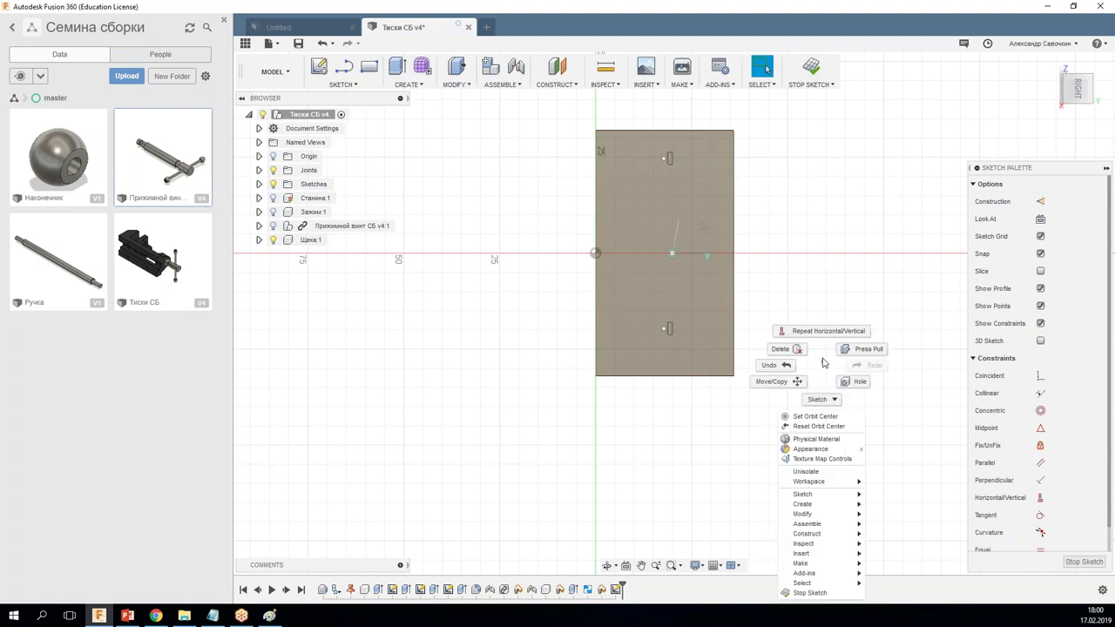
{"action": "mouse_move", "coordinate": [803, 494]}
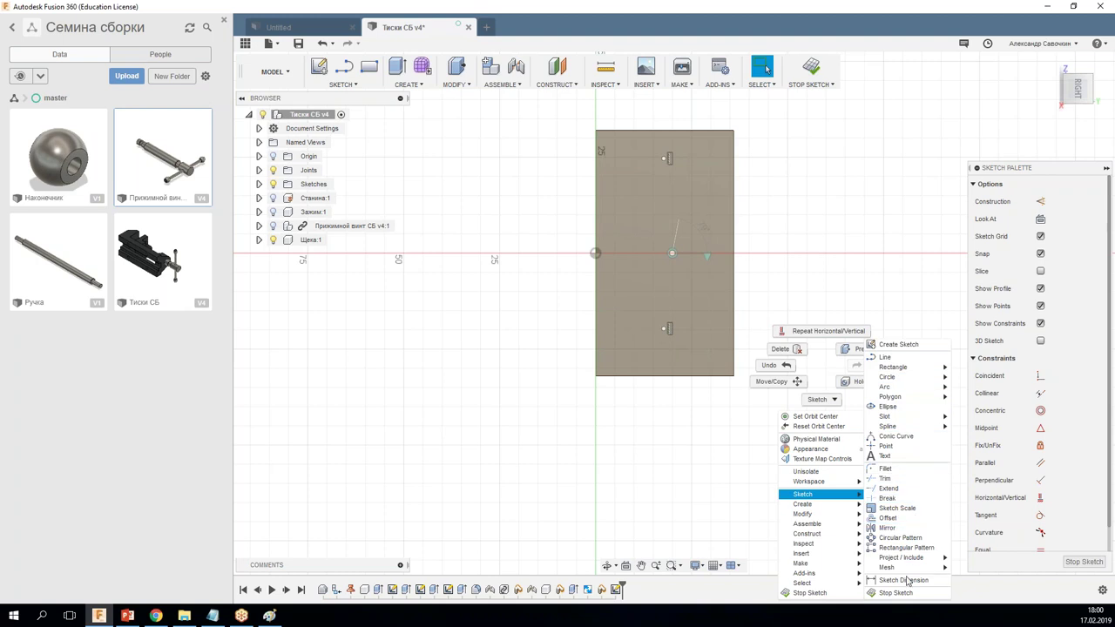
Step: Add a 16 mm horizontal dimension from the rectangle's right edge
{"action": "left_click", "coordinate": [904, 580]}
{"action": "left_click", "coordinate": [732, 166]}
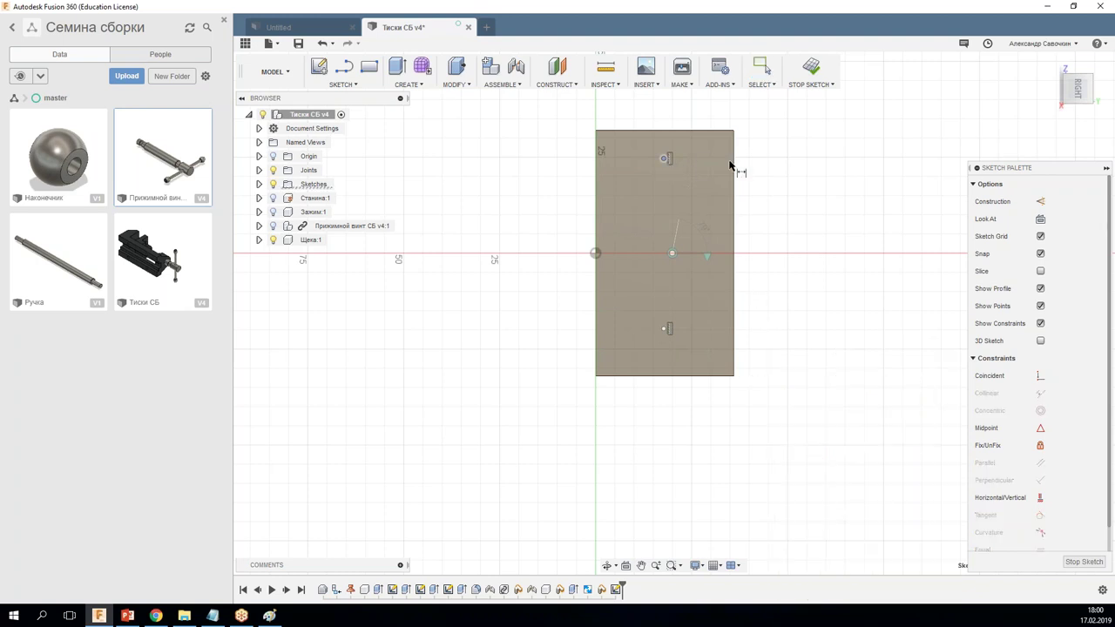
{"action": "left_click", "coordinate": [772, 114]}
{"action": "type", "text": "16"}
{"action": "key", "text": "Return"}
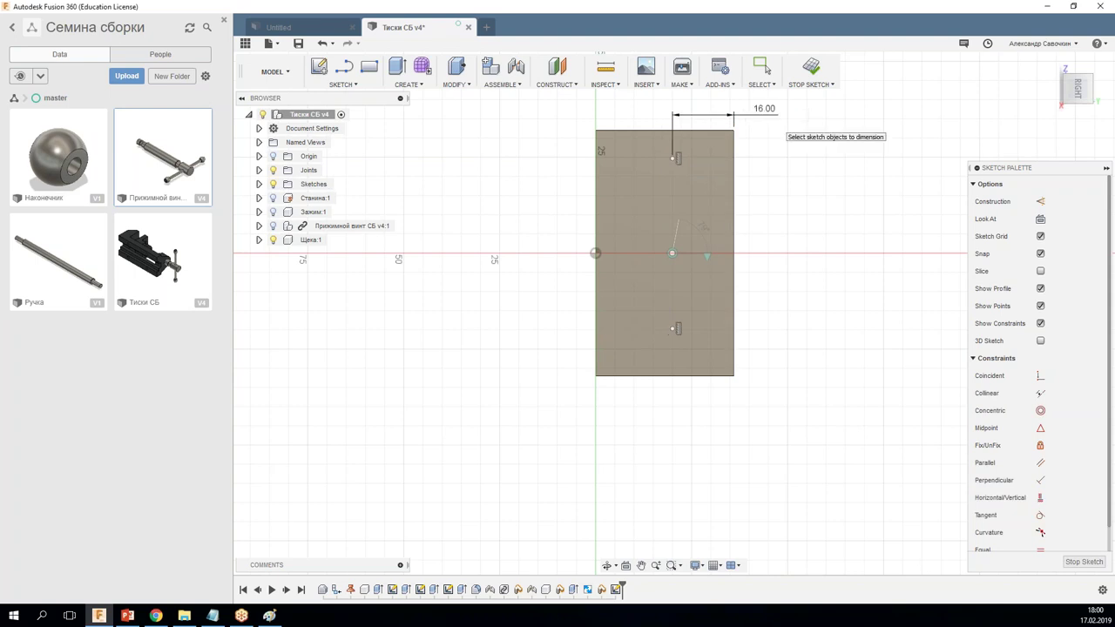
Step: Space the two hole points 40 mm apart vertically and move them lower
{"action": "left_click", "coordinate": [674, 159]}
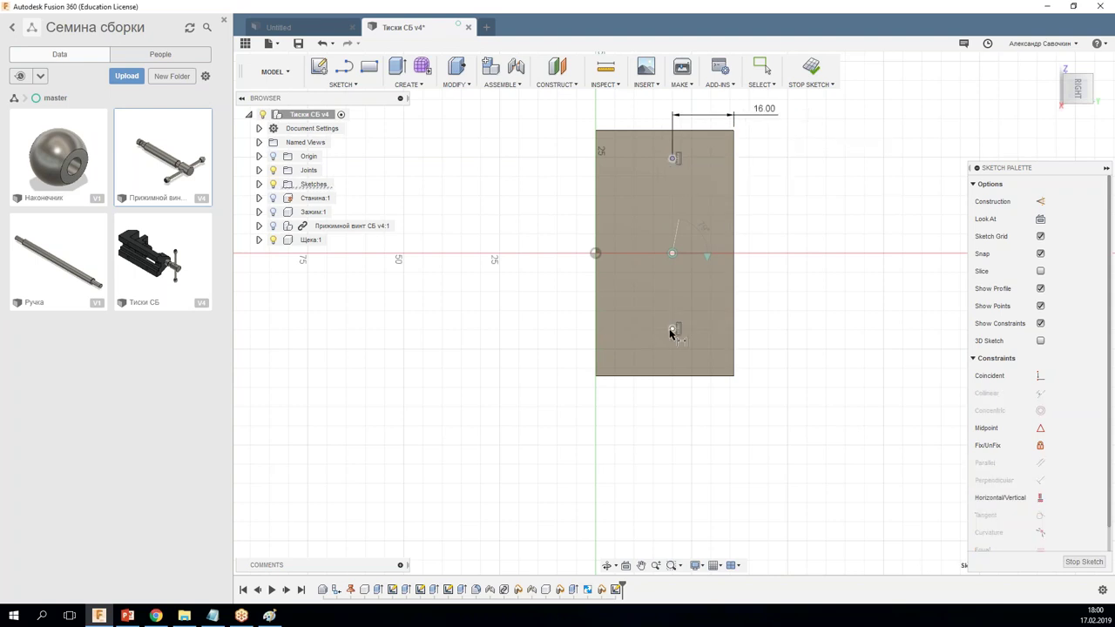
{"action": "left_click", "coordinate": [672, 332]}
{"action": "left_click", "coordinate": [772, 237]}
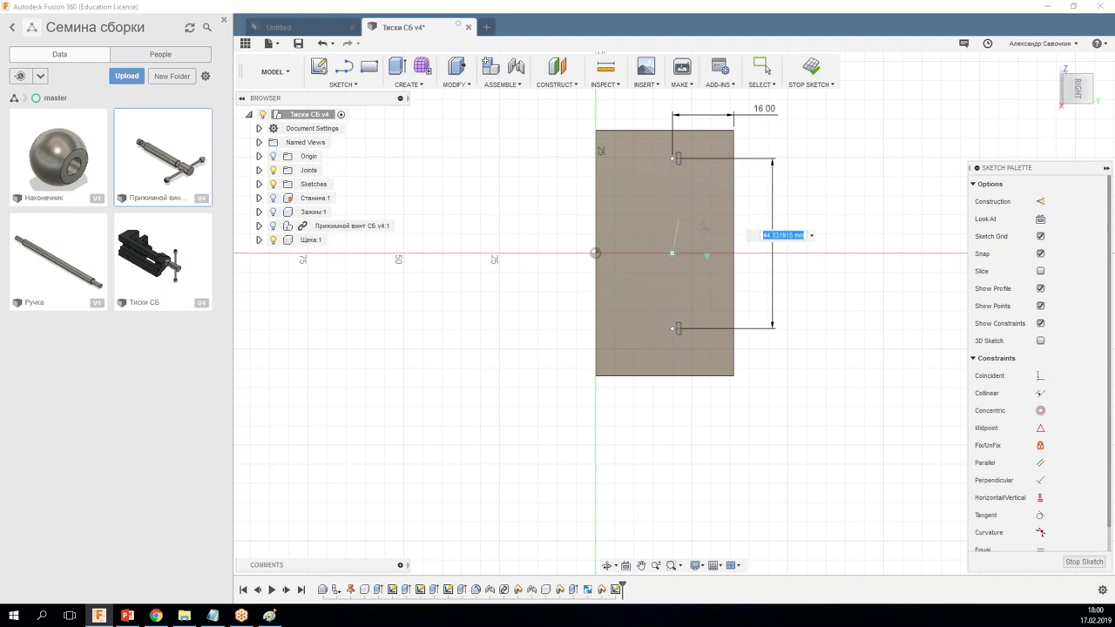
{"action": "type", "text": "40"}
{"action": "key", "text": "Return"}
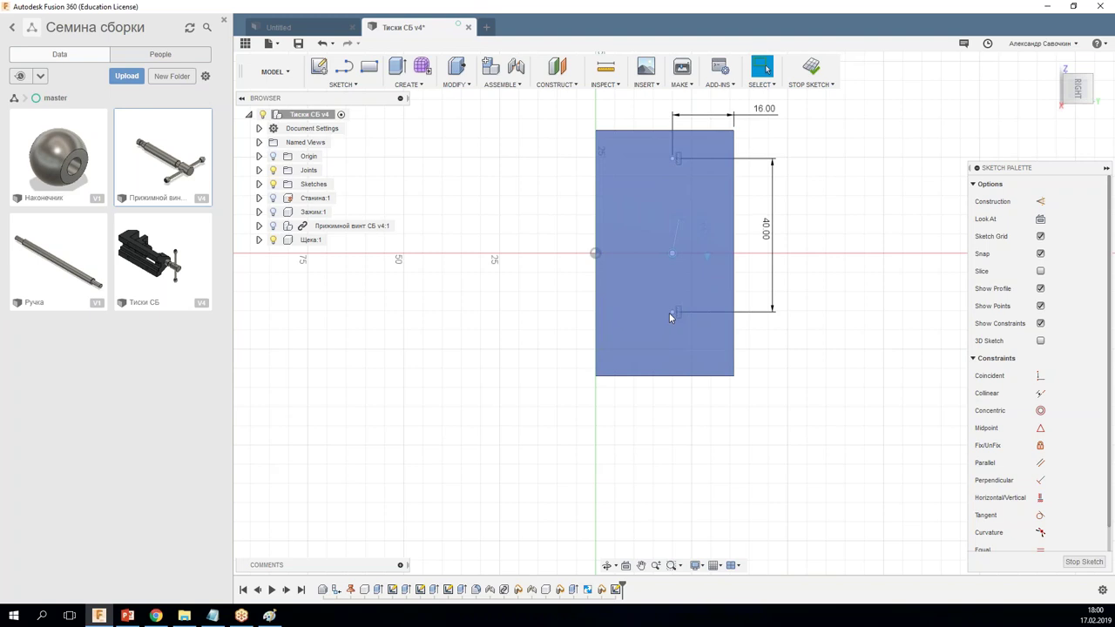
{"action": "mouse_move", "coordinate": [673, 314]}
{"action": "left_mouse_down"}
{"action": "mouse_move", "coordinate": [675, 339]}
{"action": "mouse_move", "coordinate": [677, 324]}
{"action": "left_mouse_up"}
Step: Dimension the lower point 13 mm above the plate's bottom edge and finish the sketch
{"action": "right_click", "coordinate": [841, 354]}
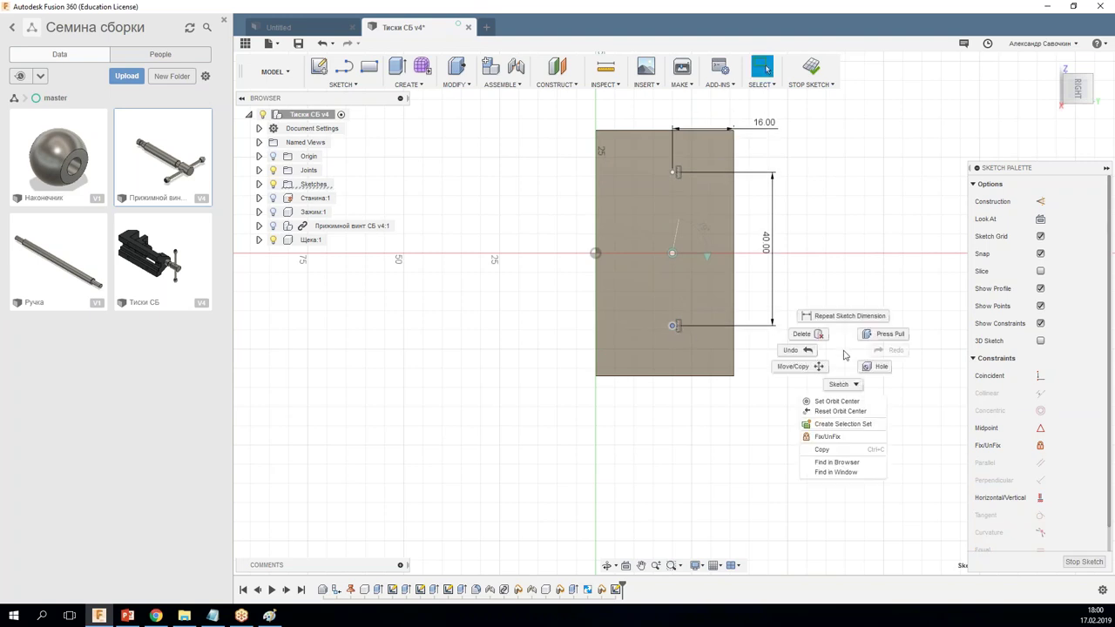
{"action": "left_click", "coordinate": [850, 316]}
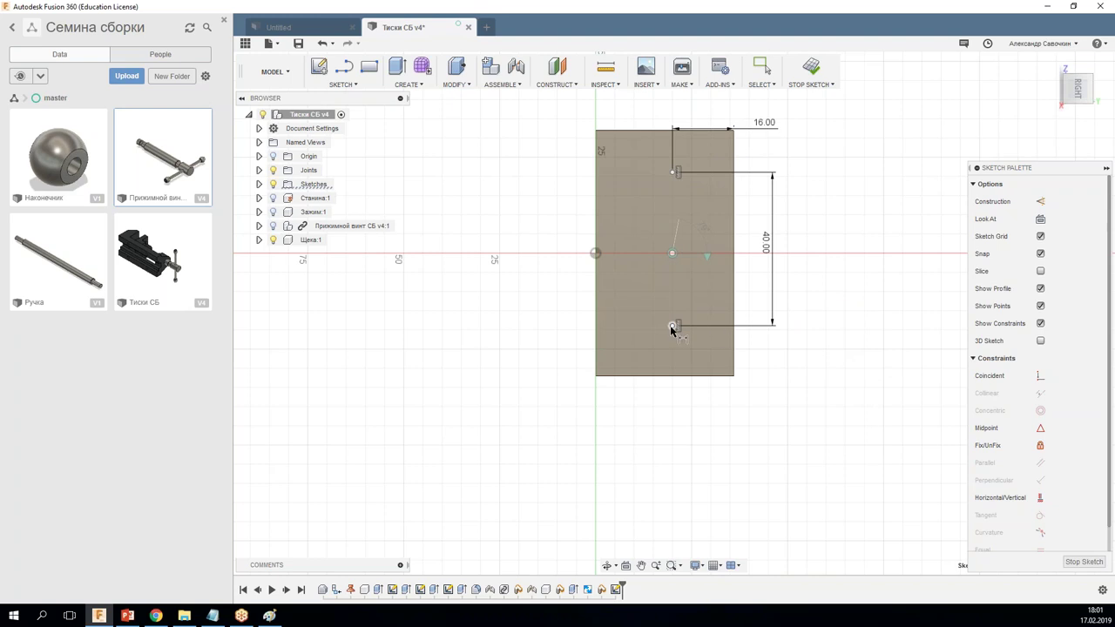
{"action": "left_click", "coordinate": [669, 377]}
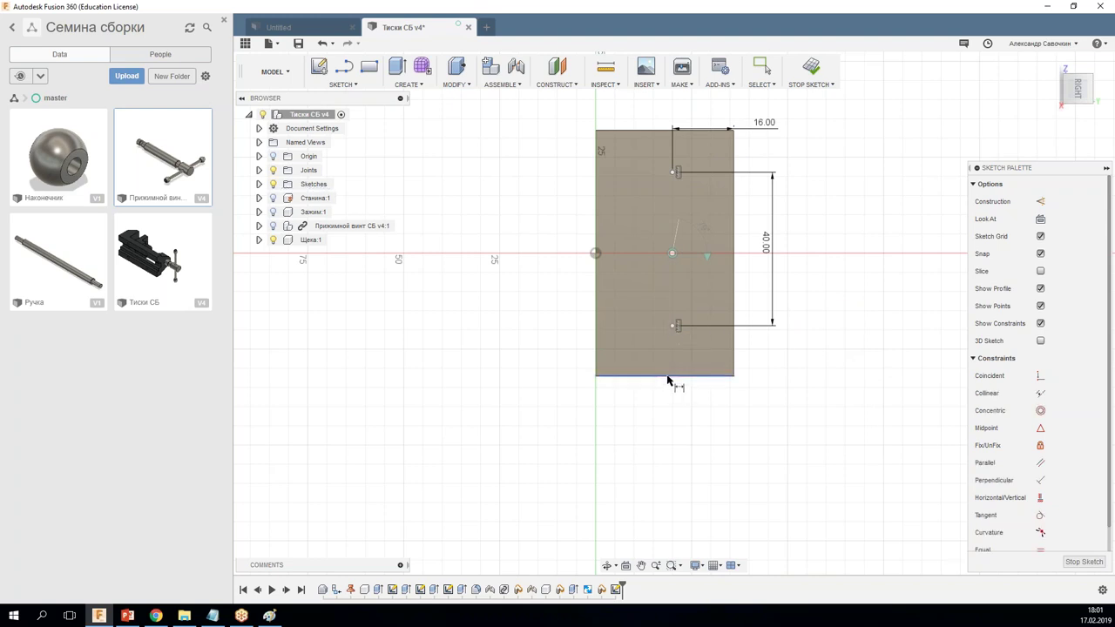
{"action": "left_click", "coordinate": [673, 326]}
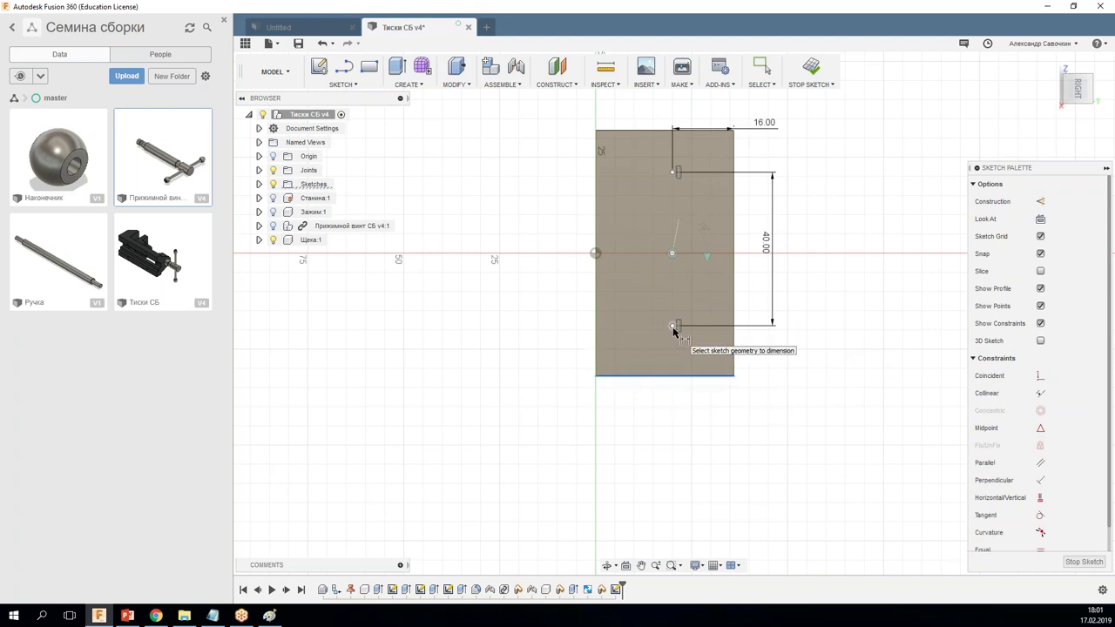
{"action": "left_click", "coordinate": [758, 356]}
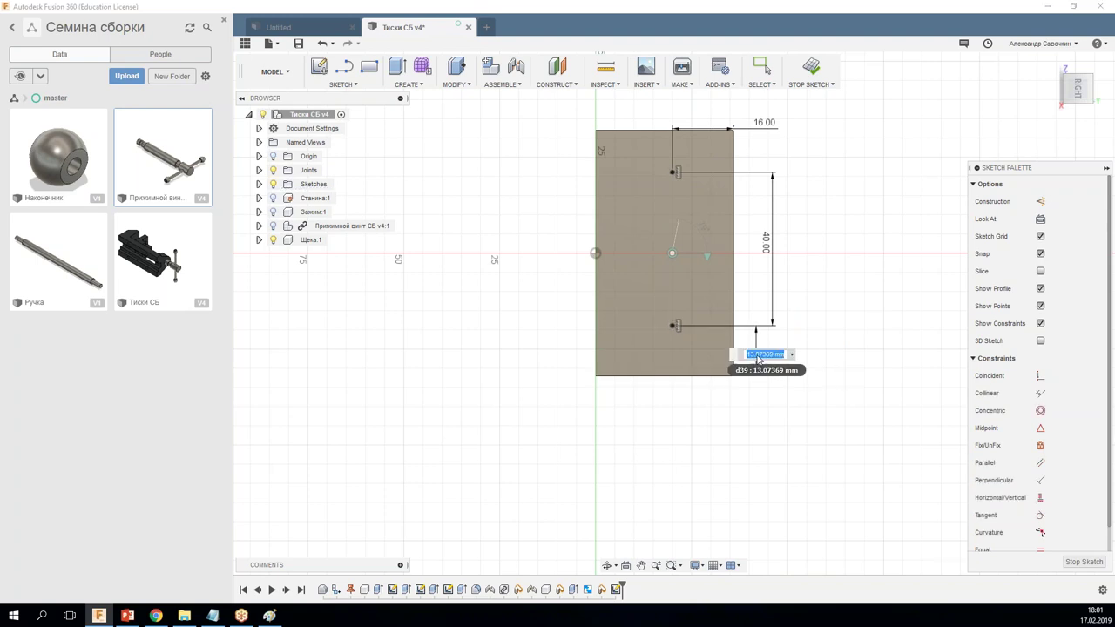
{"action": "type", "text": "4"}
{"action": "key", "text": "Return"}
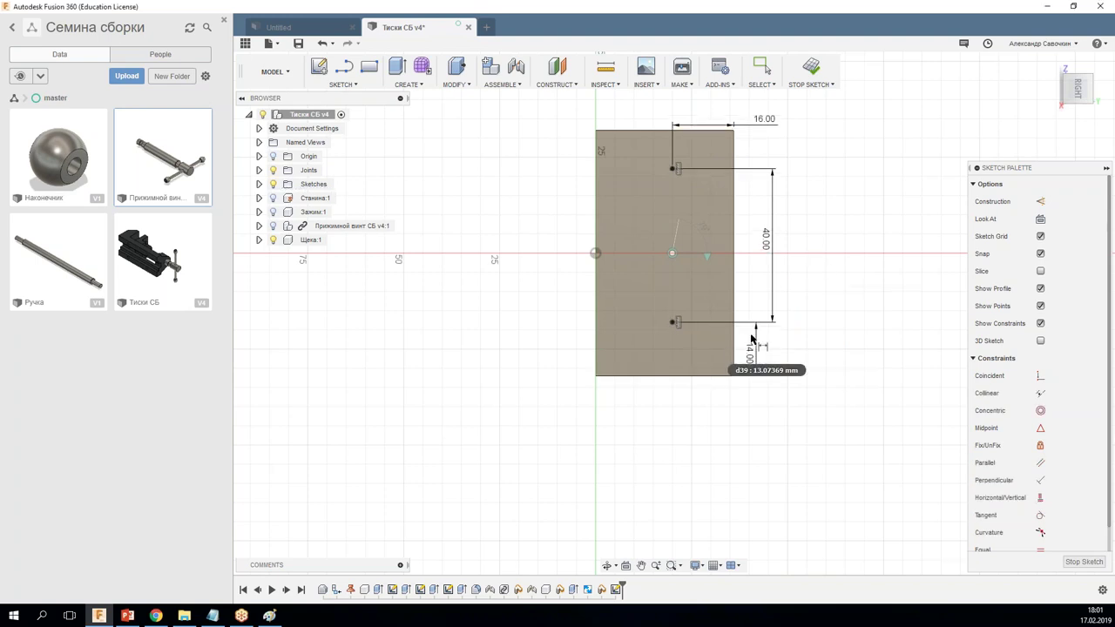
{"action": "double_click", "coordinate": [747, 354]}
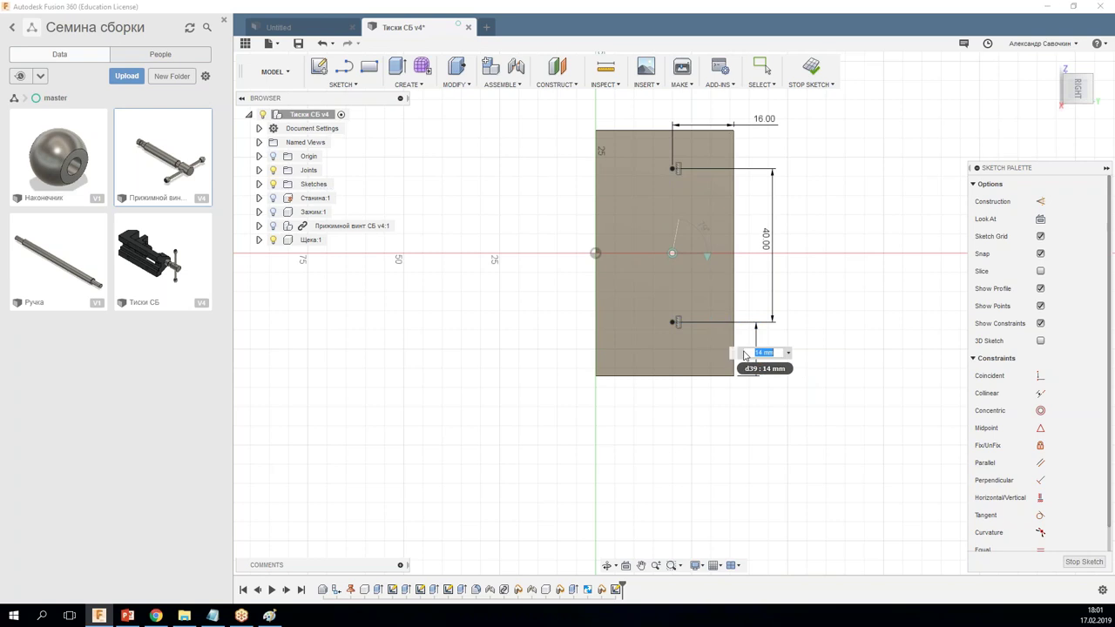
{"action": "type", "text": "3"}
{"action": "key", "text": "Return"}
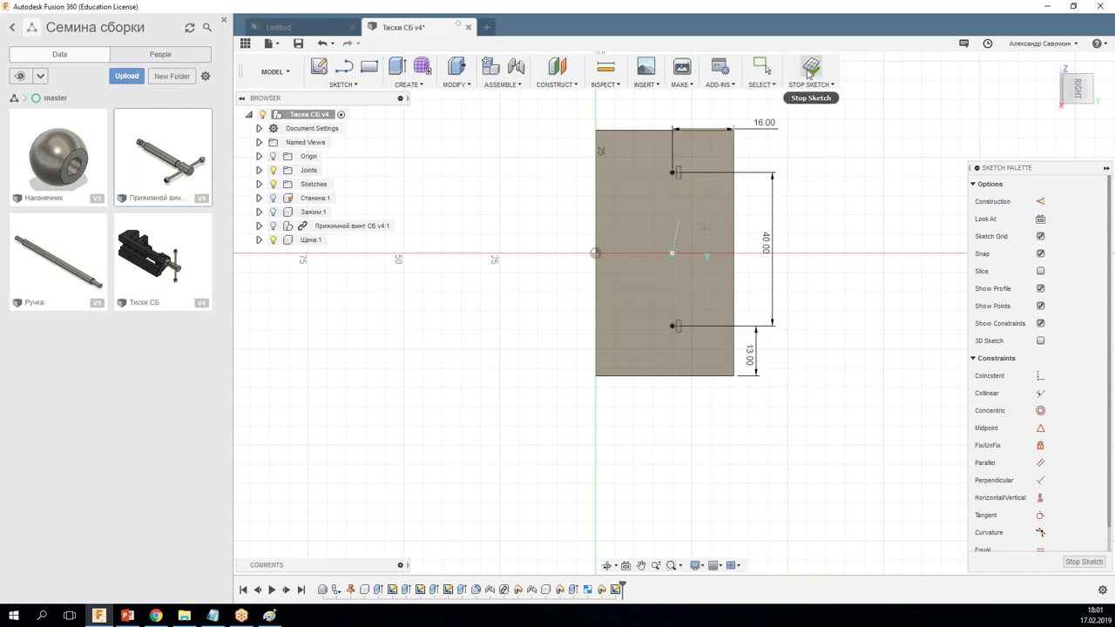
{"action": "left_click", "coordinate": [811, 67]}
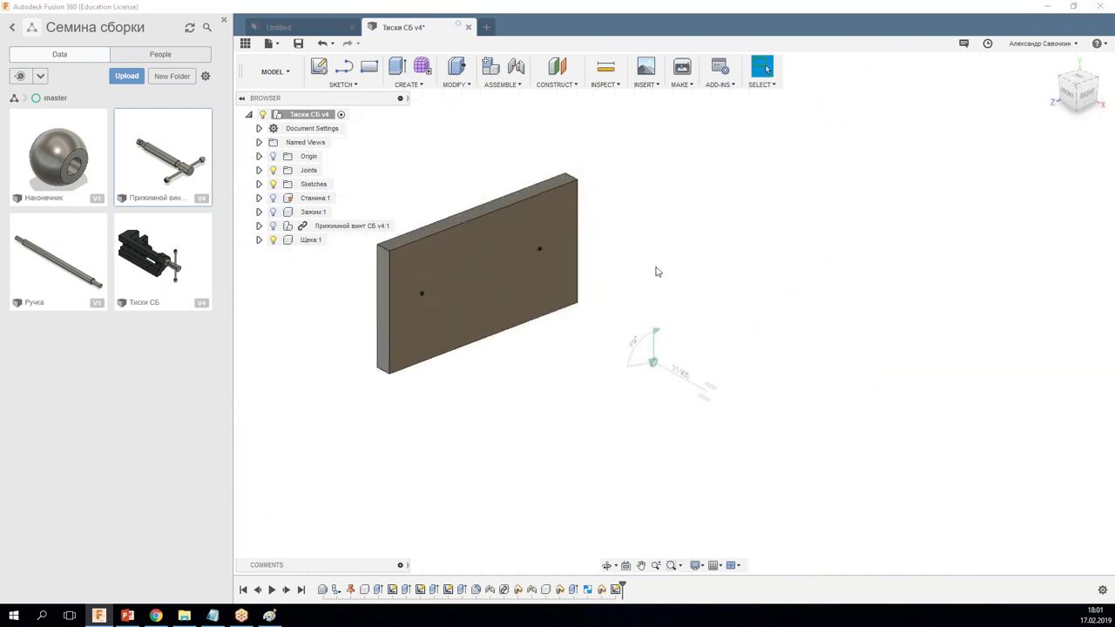
Step: Start a From Sketch hole placed at both sketch points on the jaw plate
{"action": "middle_click_drag", "start_coordinate": [658, 271], "coordinate": [787, 254], "text": "shift"}
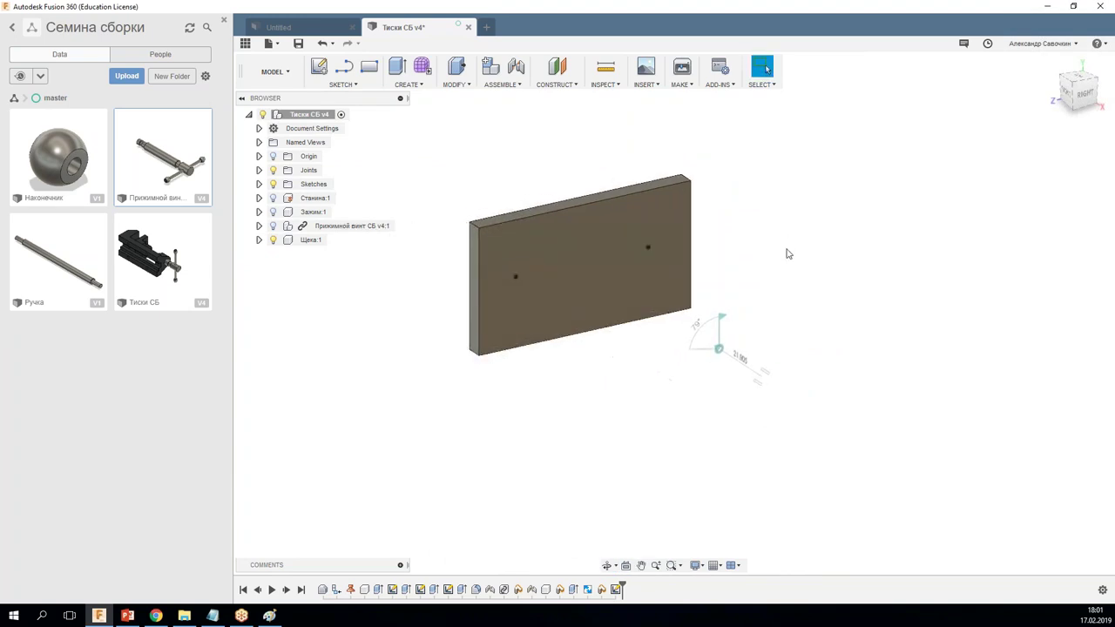
{"action": "left_click", "coordinate": [413, 85]}
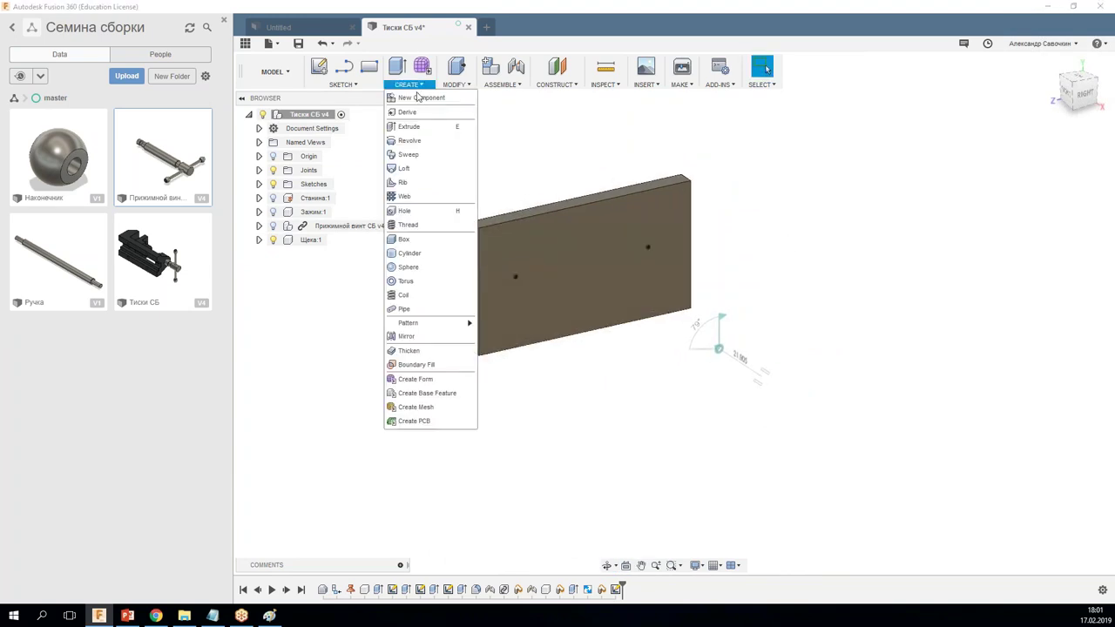
{"action": "left_click", "coordinate": [419, 216]}
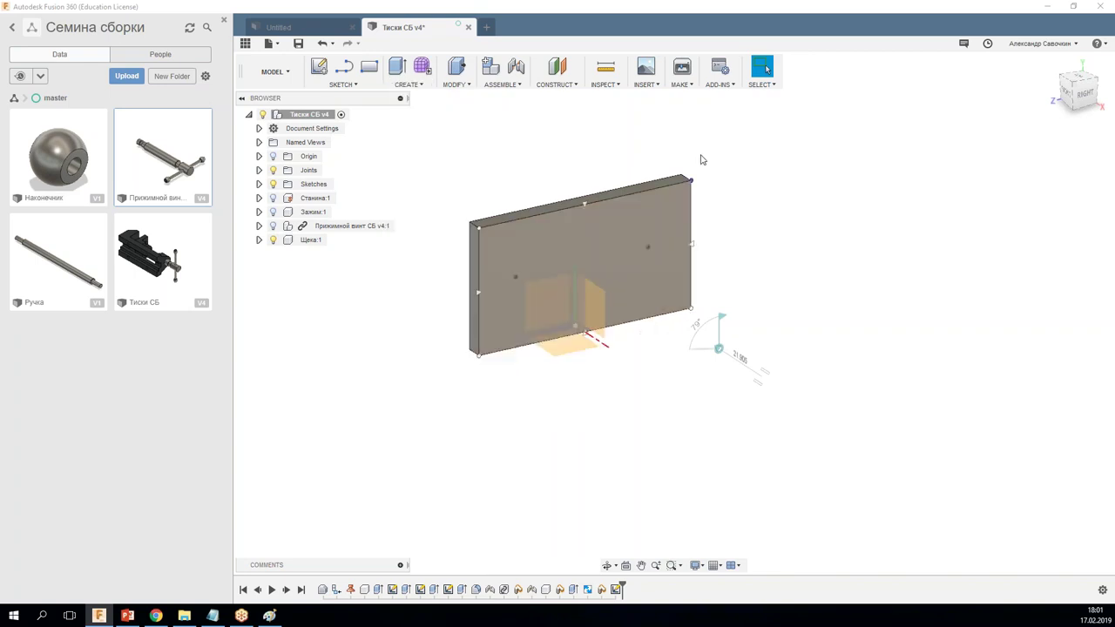
{"action": "left_click", "coordinate": [1002, 184]}
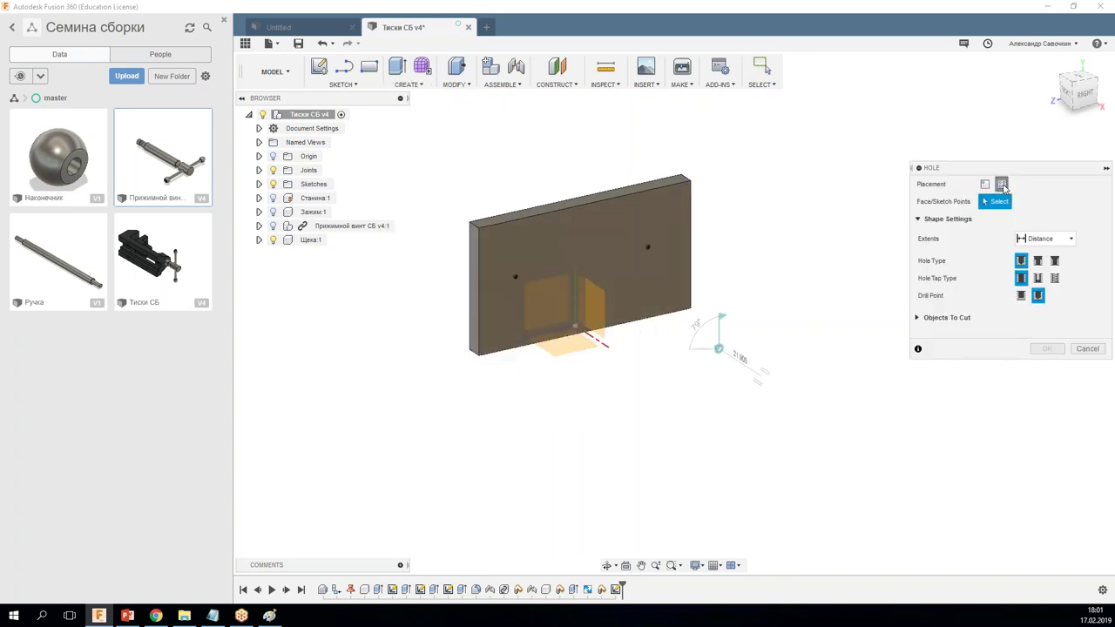
{"action": "left_click", "coordinate": [648, 247]}
{"action": "left_click", "coordinate": [516, 278]}
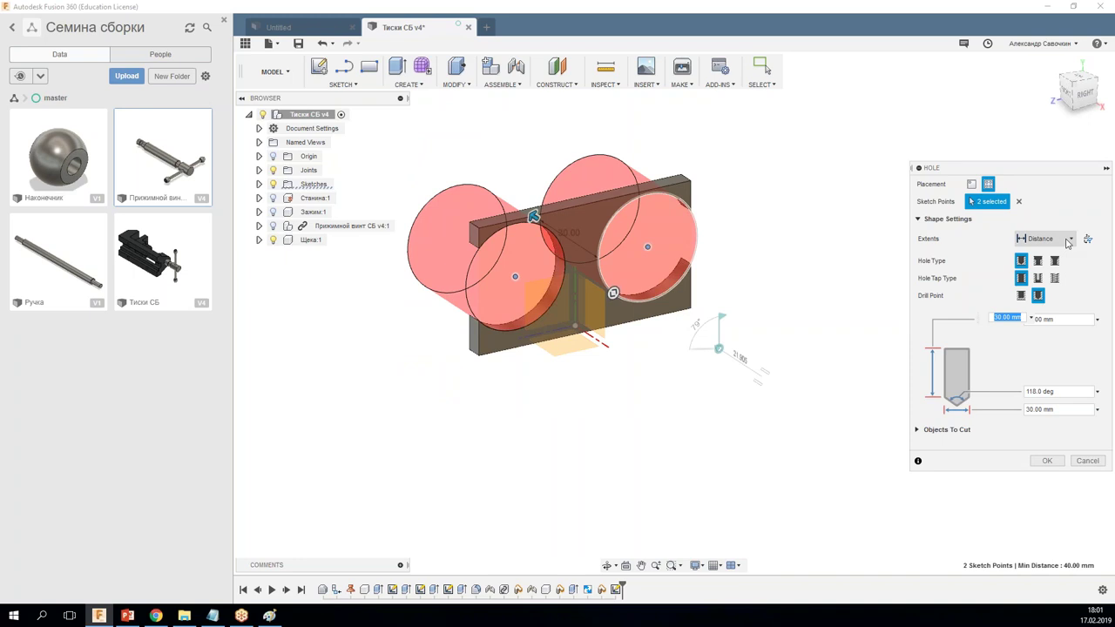
Step: Show the base, set 6 mm diameter and 15 mm depth, cut both bodies, create holes
{"action": "mouse_move", "coordinate": [314, 198]}
{"action": "left_click", "coordinate": [273, 198]}
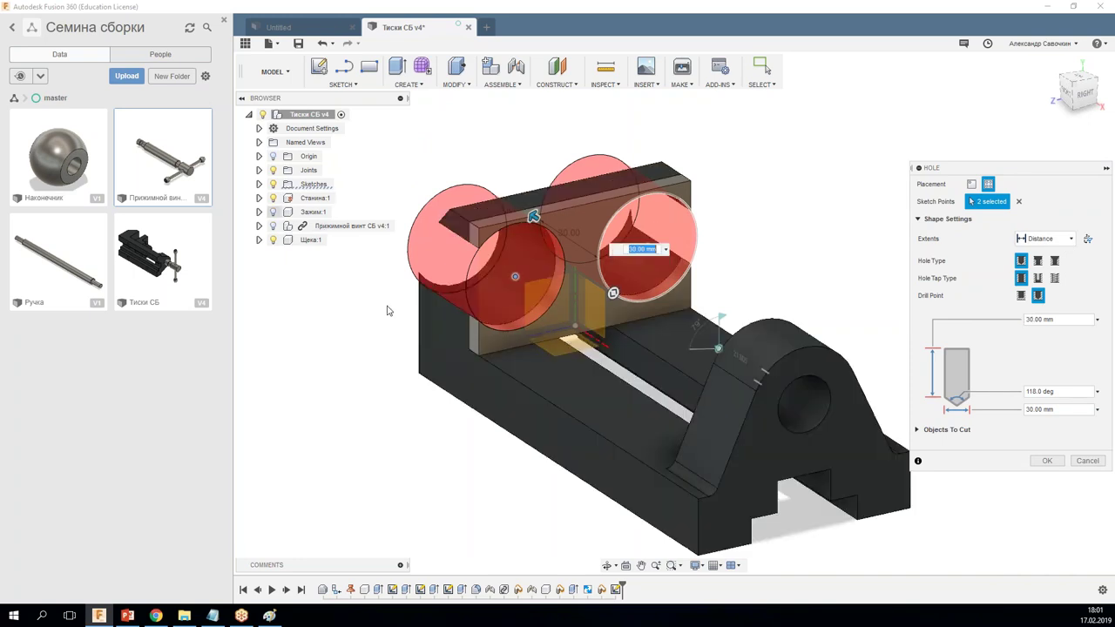
{"action": "mouse_move", "coordinate": [502, 426]}
{"action": "middle_mouse_down", "text": "shift"}
{"action": "mouse_move", "coordinate": [386, 311]}
{"action": "mouse_move", "coordinate": [511, 423]}
{"action": "middle_mouse_up", "text": "shift"}
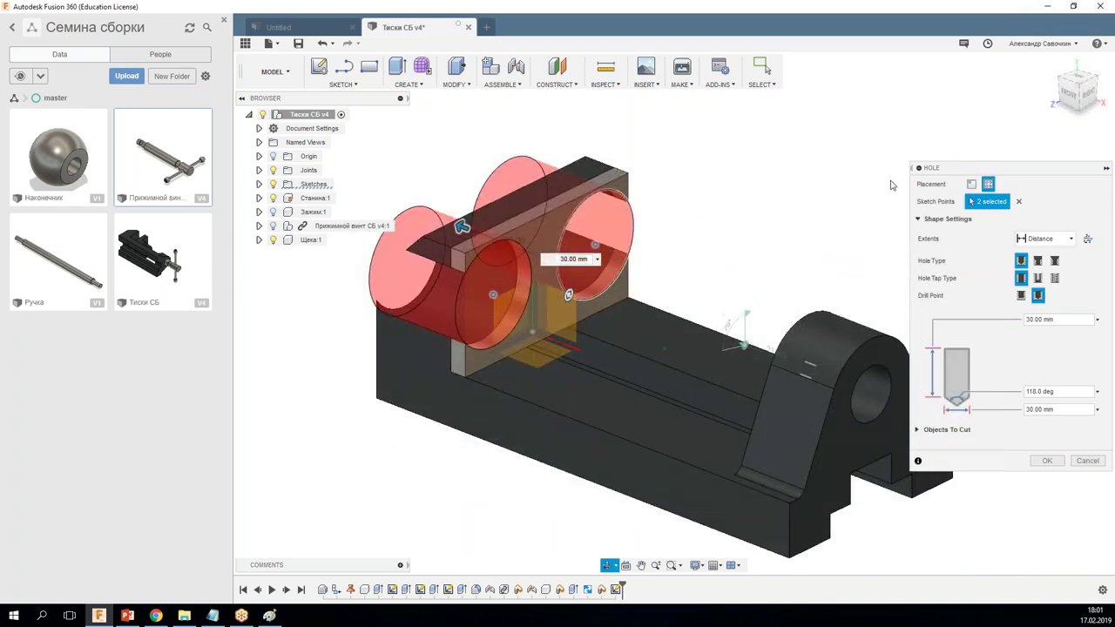
{"action": "left_click_drag", "start_coordinate": [986, 168], "coordinate": [801, 119]}
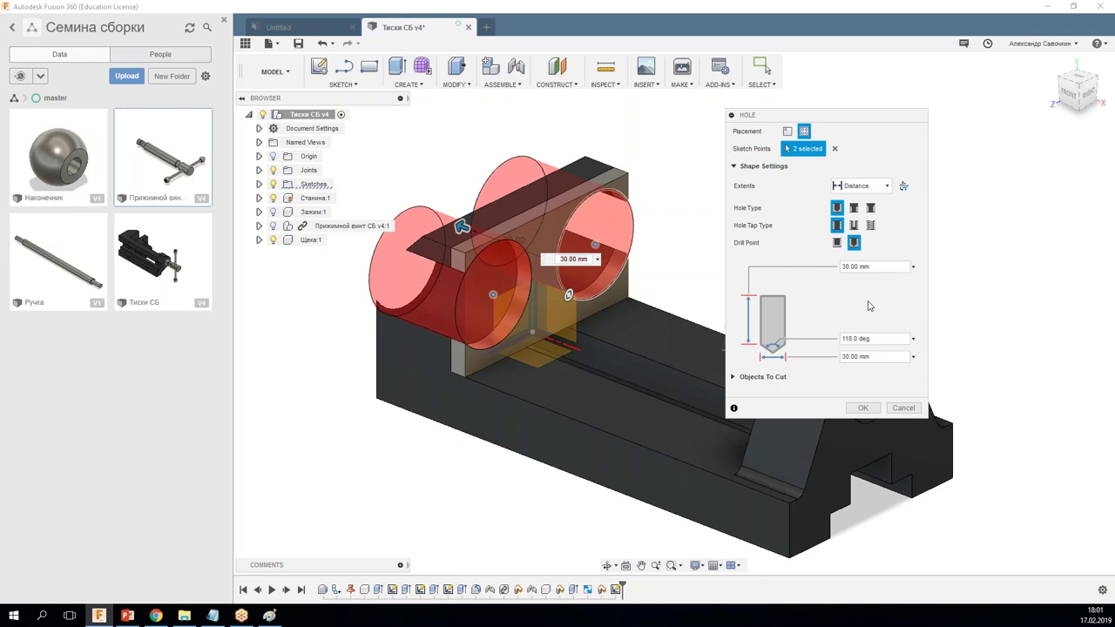
{"action": "left_click_drag", "start_coordinate": [884, 356], "coordinate": [845, 356]}
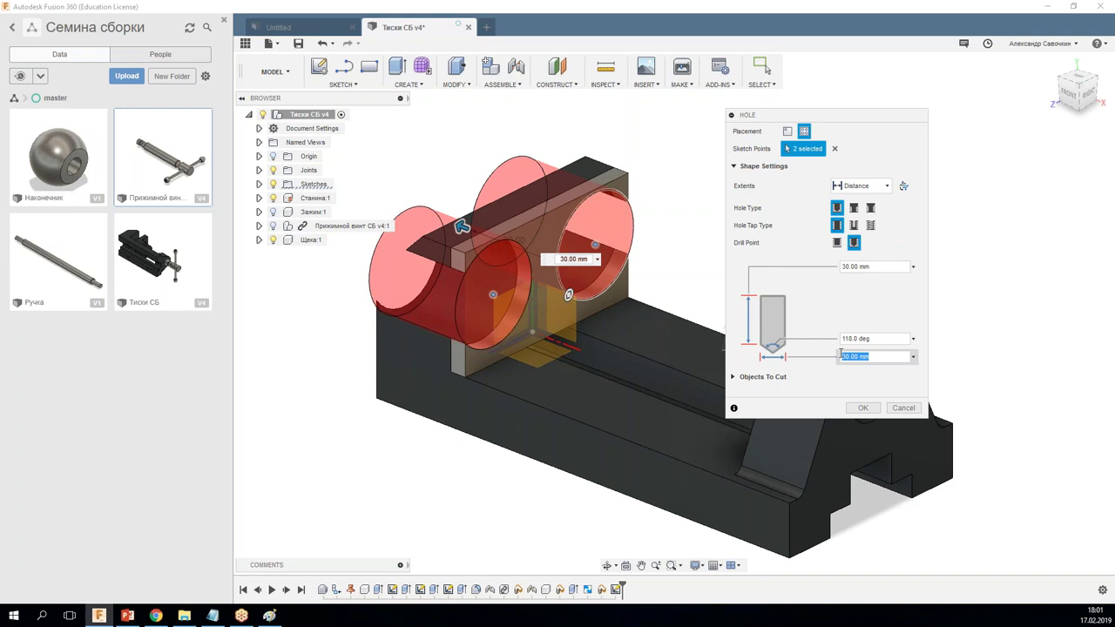
{"action": "type", "text": "6"}
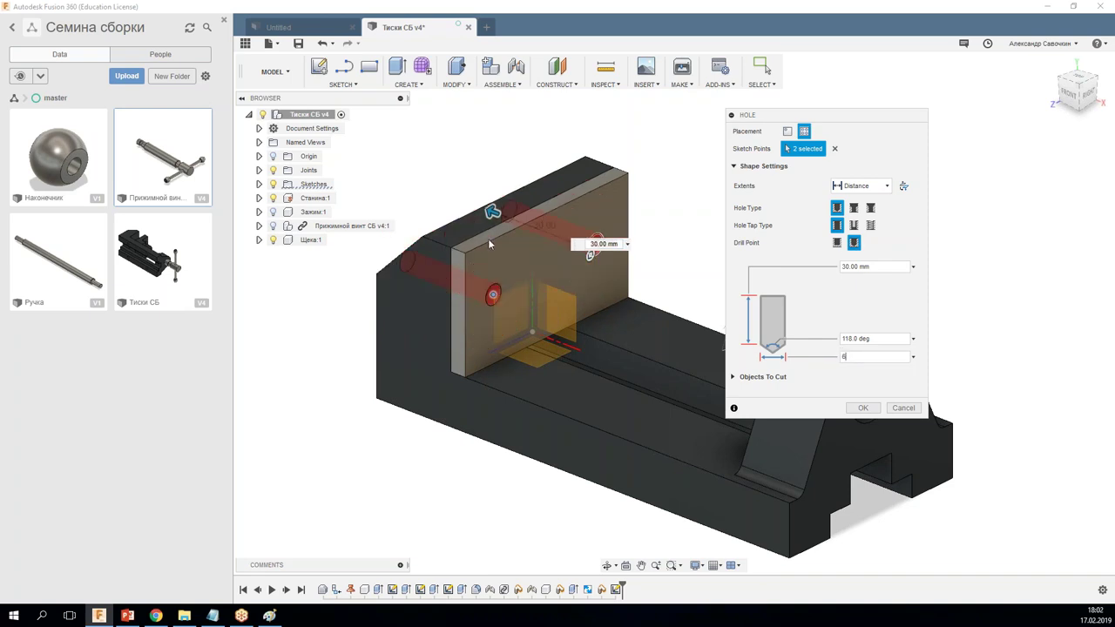
{"action": "left_click_drag", "start_coordinate": [870, 266], "coordinate": [843, 268]}
{"action": "type", "text": "15"}
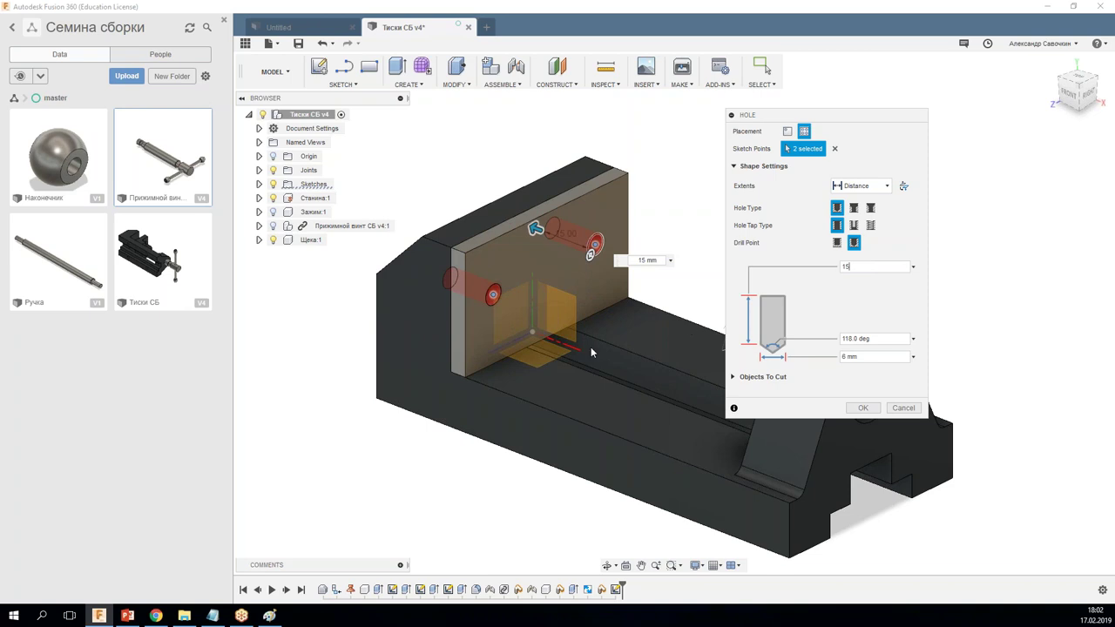
{"action": "mouse_move", "coordinate": [572, 358]}
{"action": "middle_mouse_down", "text": "shift"}
{"action": "mouse_move", "coordinate": [611, 324]}
{"action": "mouse_move", "coordinate": [572, 359]}
{"action": "middle_mouse_up", "text": "shift"}
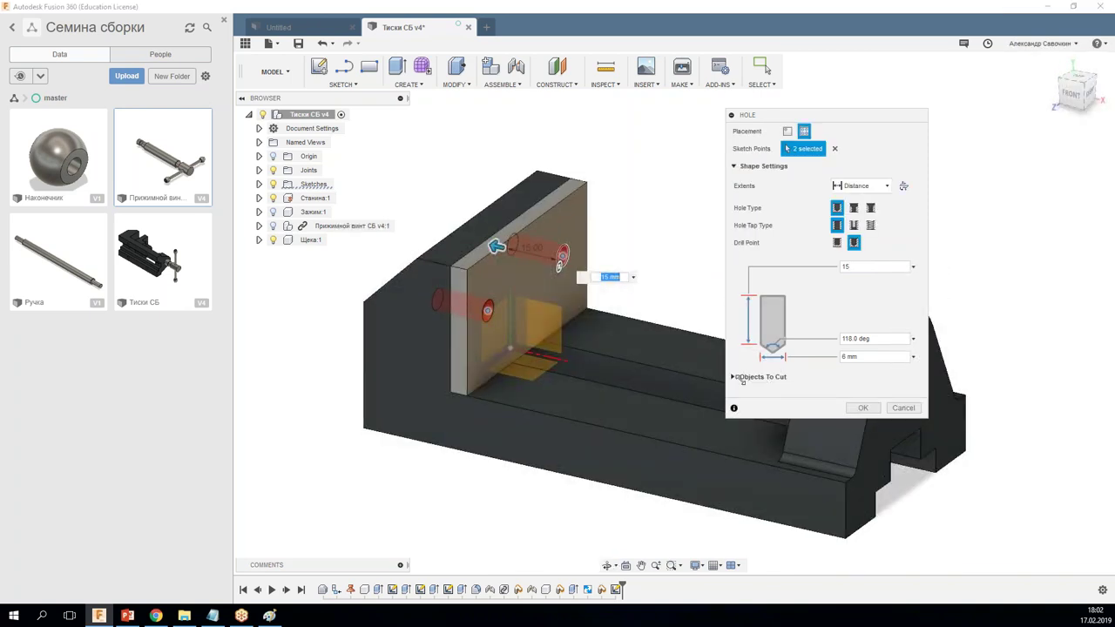
{"action": "left_click", "coordinate": [735, 377]}
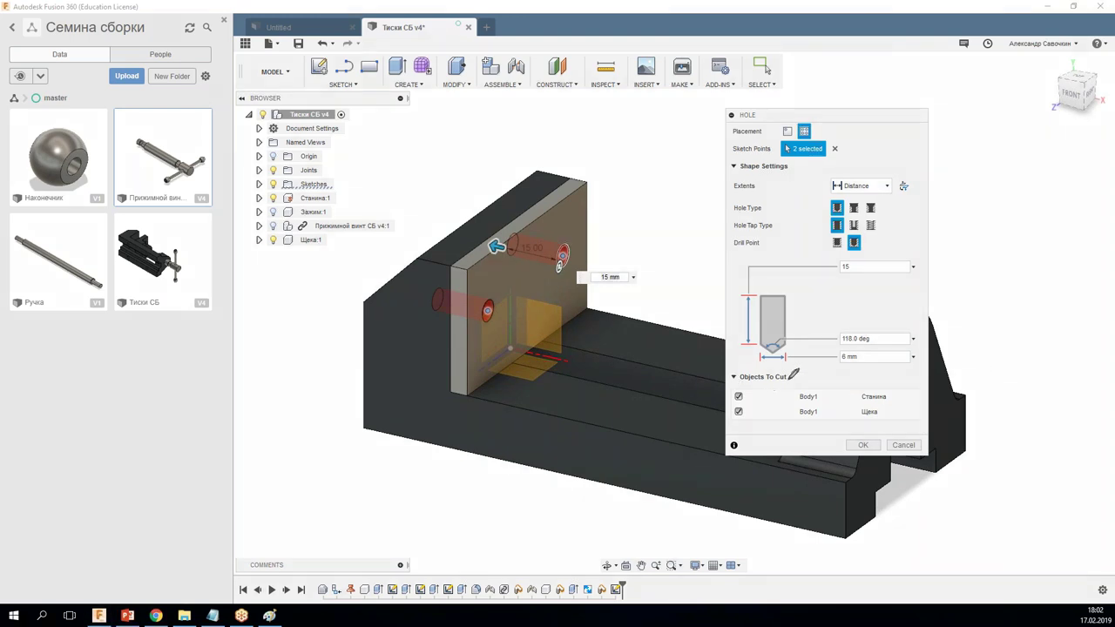
{"action": "left_click_drag", "start_coordinate": [774, 371], "coordinate": [767, 378]}
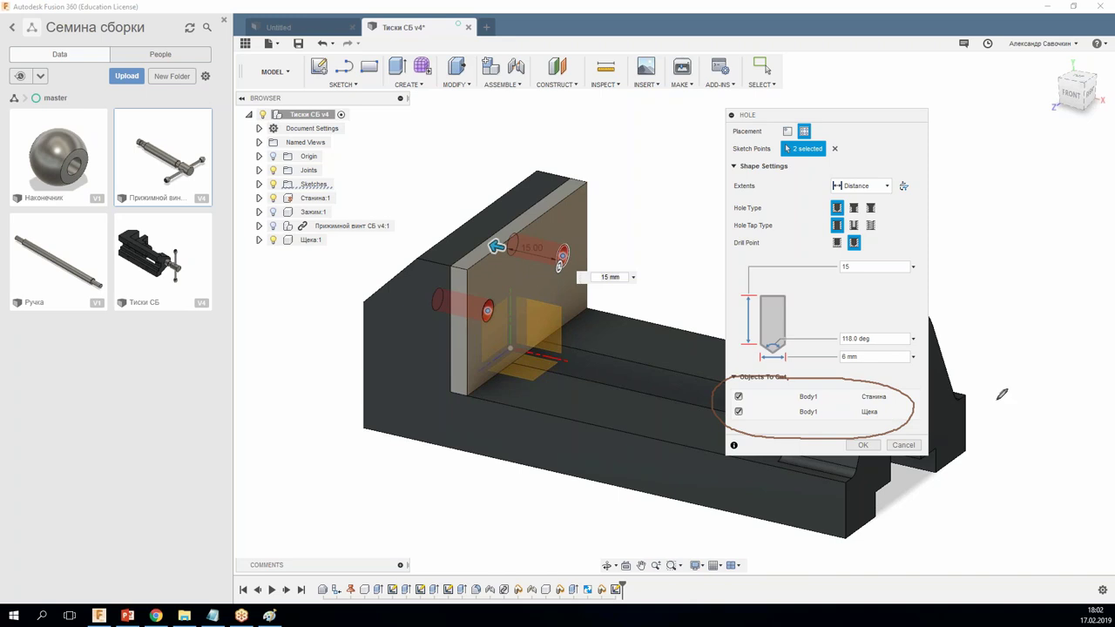
{"action": "left_click", "coordinate": [863, 445]}
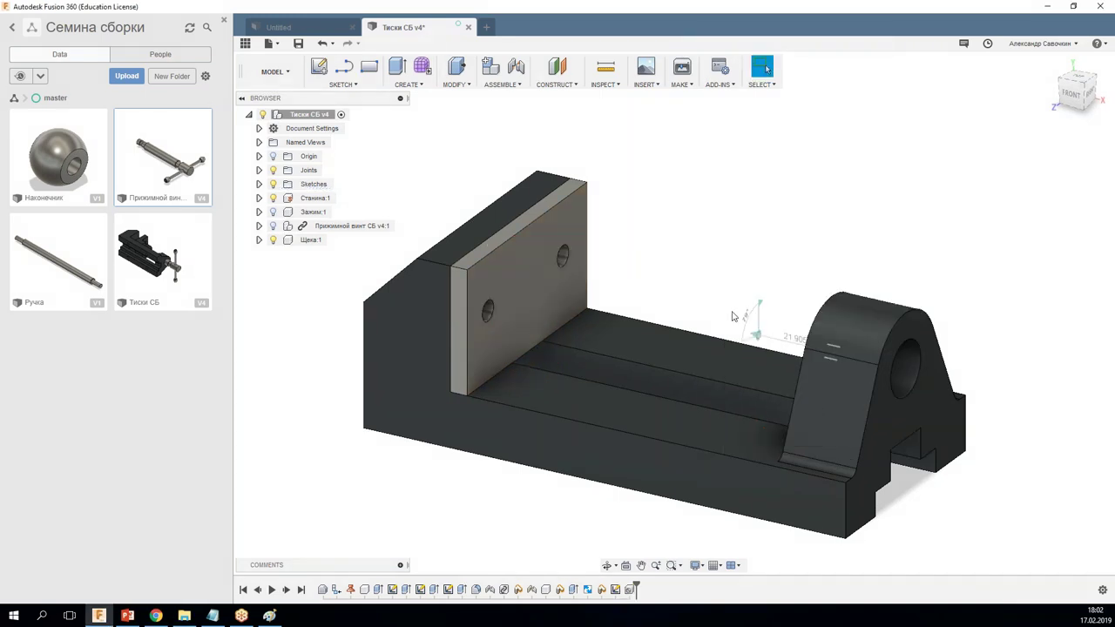
Step: Inspect the drilled Щека plate with the Станина base and Зажим clamp hidden
{"action": "mouse_move", "coordinate": [721, 293]}
{"action": "middle_mouse_down", "text": "shift"}
{"action": "mouse_move", "coordinate": [671, 286]}
{"action": "mouse_move", "coordinate": [701, 301]}
{"action": "middle_mouse_up", "text": "shift"}
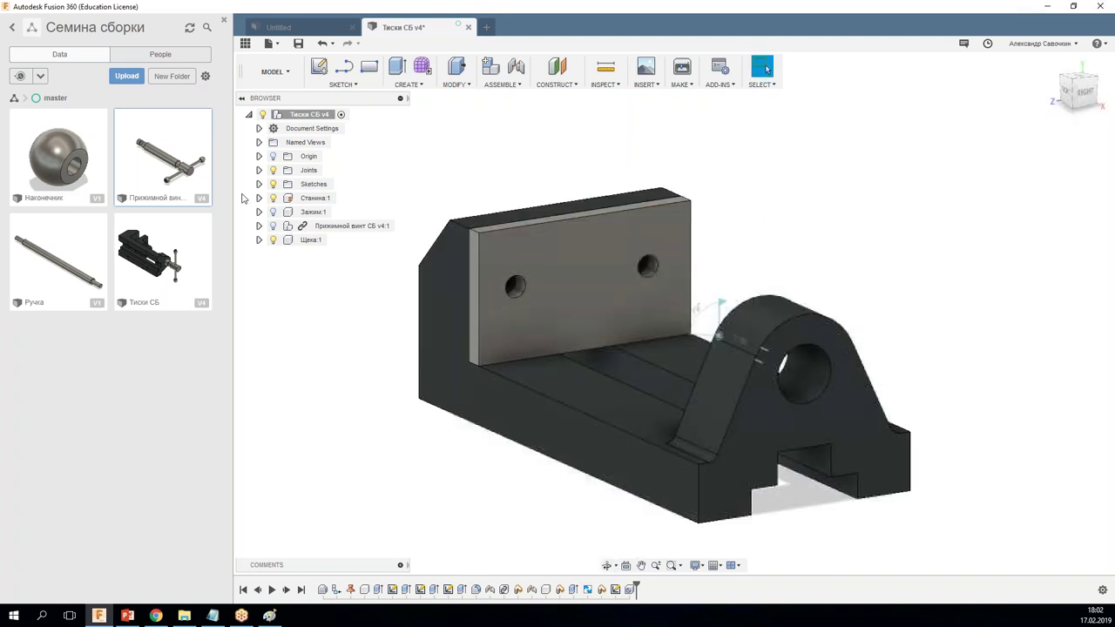
{"action": "scroll", "coordinate": [562, 302], "scroll_direction": "up", "scroll_amount": 2}
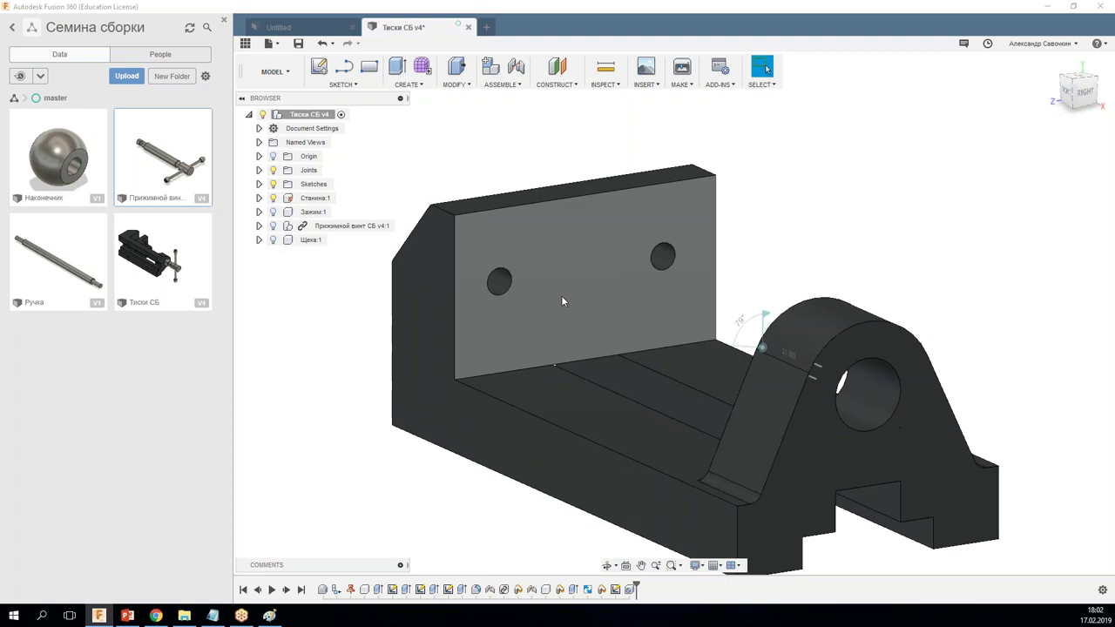
{"action": "mouse_move", "coordinate": [562, 301]}
{"action": "middle_mouse_down", "text": "shift"}
{"action": "mouse_move", "coordinate": [535, 286]}
{"action": "mouse_move", "coordinate": [453, 279]}
{"action": "middle_mouse_up", "text": "shift"}
{"action": "left_click", "coordinate": [288, 239]}
{"action": "left_click", "coordinate": [855, 239]}
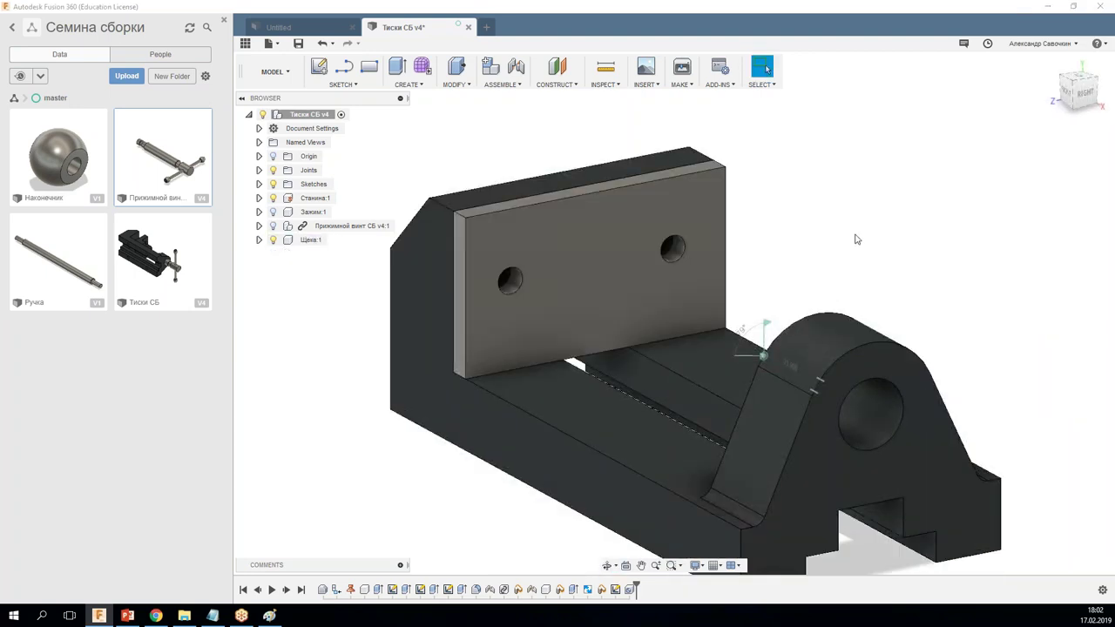
{"action": "left_click", "coordinate": [273, 198]}
{"action": "left_click", "coordinate": [273, 212]}
Step: Show the base, clamp, screw and Щека plate again and bring up Ctrl+S save prompt
{"action": "left_click", "coordinate": [273, 198]}
{"action": "left_click", "coordinate": [273, 211]}
{"action": "left_click", "coordinate": [273, 226]}
{"action": "left_click", "coordinate": [273, 244]}
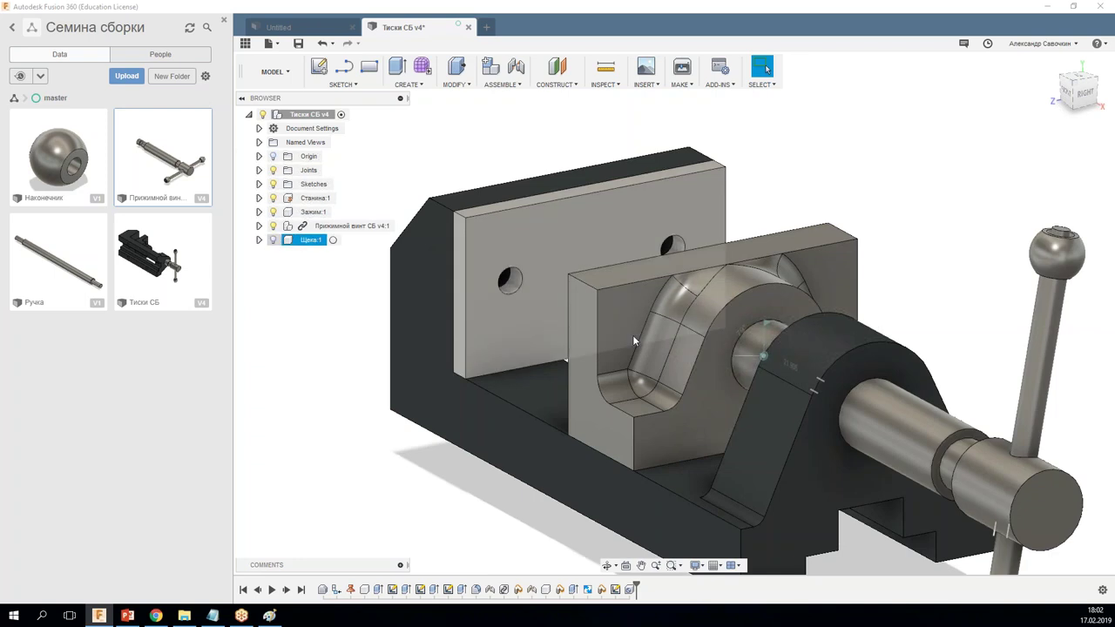
{"action": "left_click", "coordinate": [273, 240]}
{"action": "middle_click_drag", "start_coordinate": [610, 349], "coordinate": [818, 354], "text": "shift"}
{"action": "key", "text": "ctrl+s"}
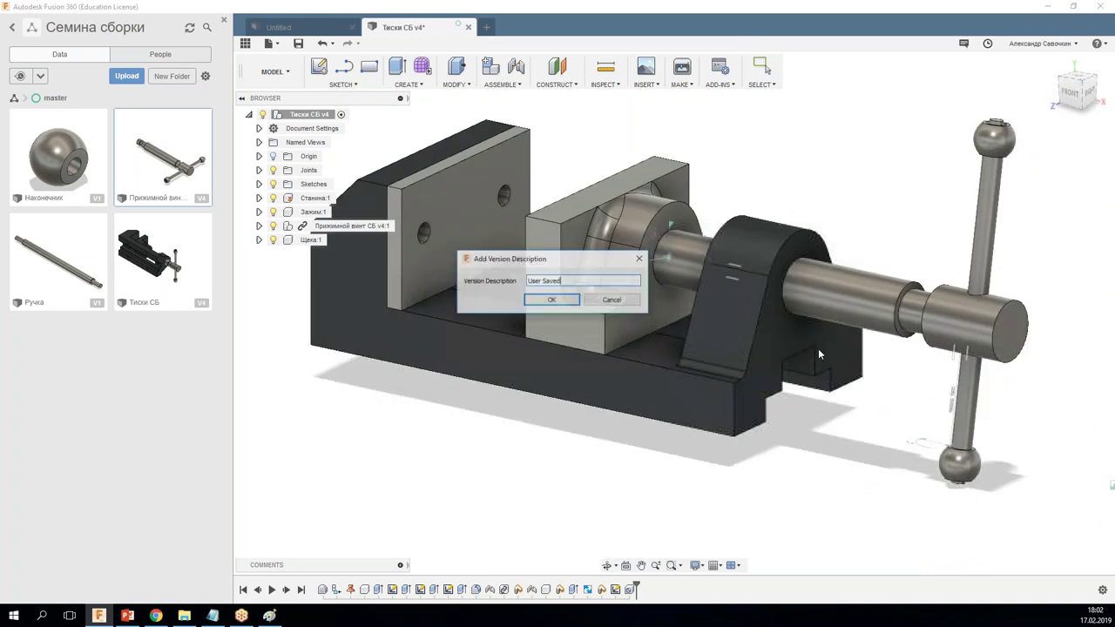
Step: Save as v5 with the default description, then slide the Зажим jaw back and forth
{"action": "left_click", "coordinate": [553, 300]}
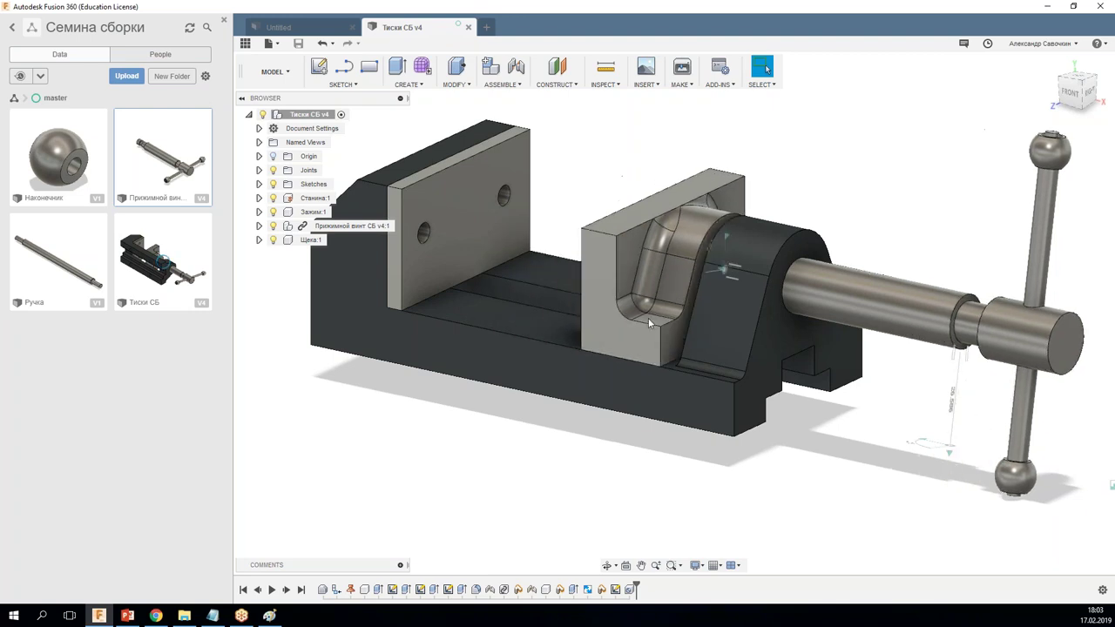
{"action": "left_click_drag", "start_coordinate": [568, 301], "coordinate": [653, 319]}
{"action": "left_click_drag", "start_coordinate": [478, 281], "coordinate": [341, 249]}
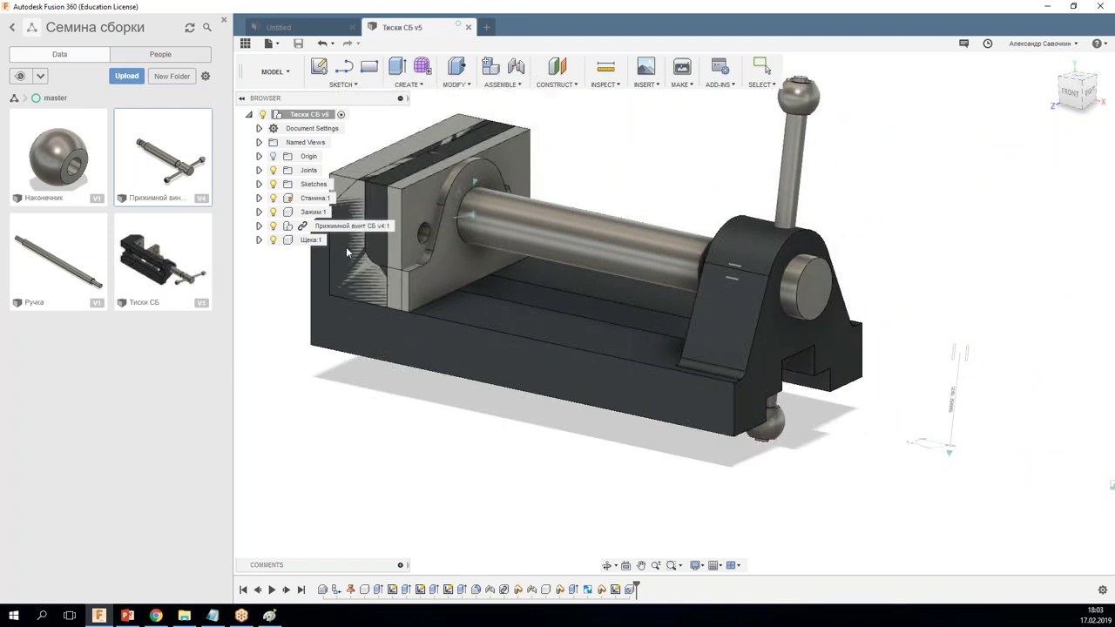
{"action": "left_click_drag", "start_coordinate": [341, 249], "coordinate": [656, 319]}
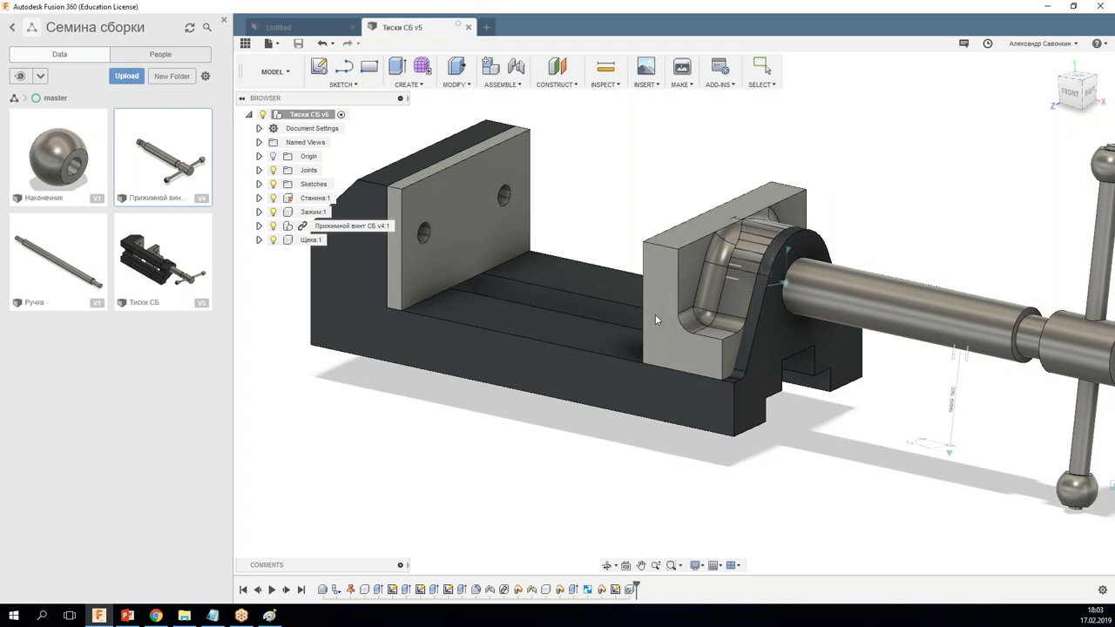
{"action": "mouse_move", "coordinate": [733, 410]}
{"action": "middle_mouse_down"}
{"action": "mouse_move", "coordinate": [817, 423]}
{"action": "mouse_move", "coordinate": [704, 304]}
{"action": "middle_mouse_up"}
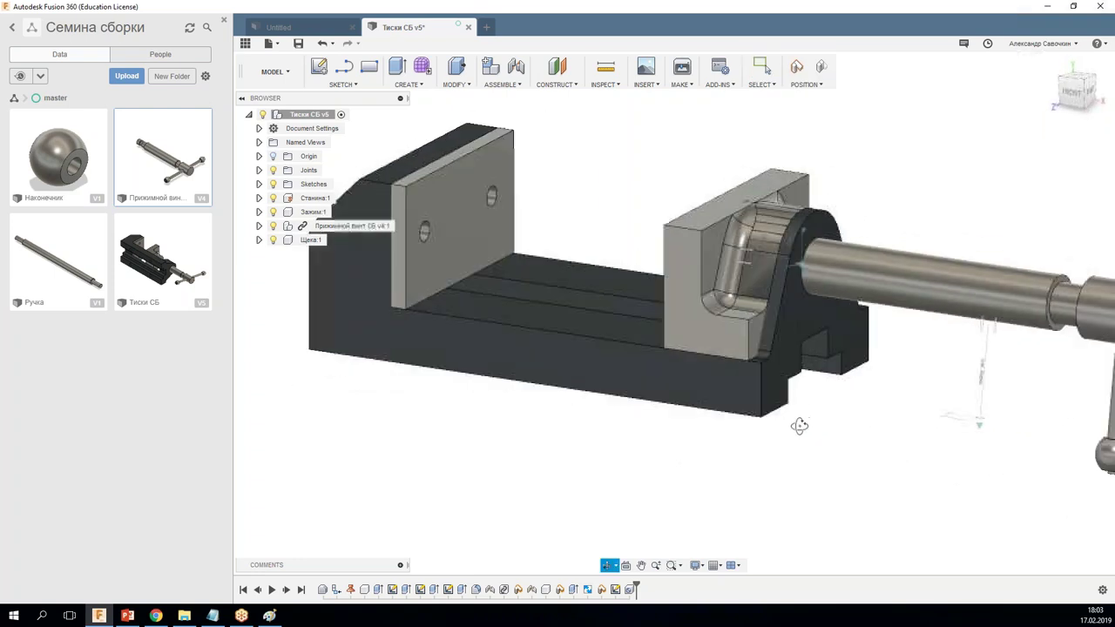
{"action": "left_click_drag", "start_coordinate": [663, 279], "coordinate": [542, 251]}
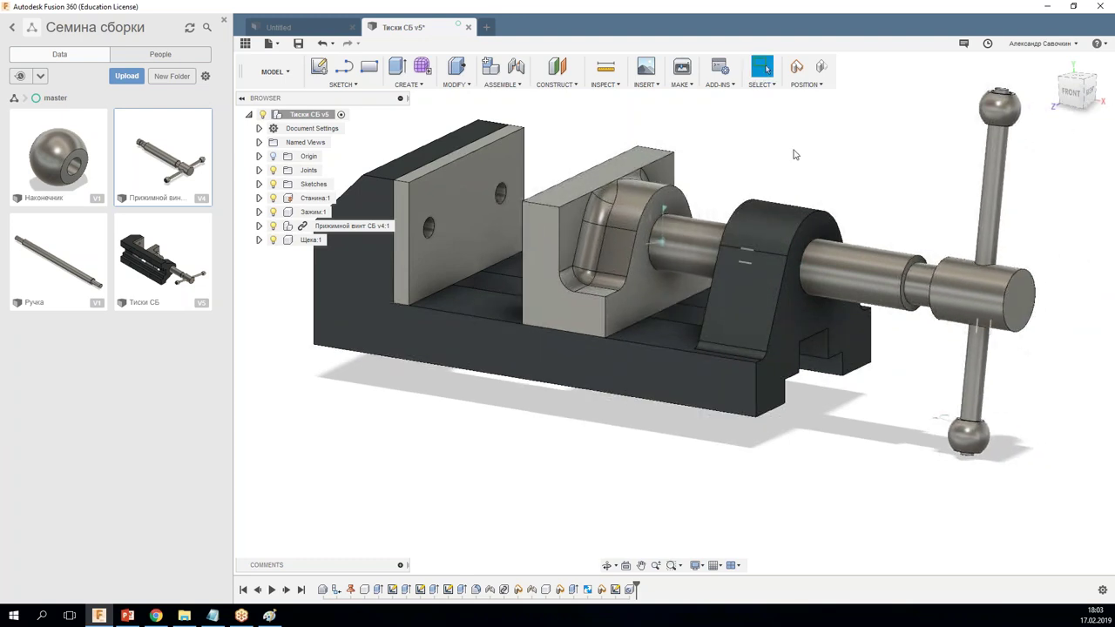
{"action": "mouse_move", "coordinate": [526, 230]}
{"action": "left_mouse_down"}
{"action": "mouse_move", "coordinate": [414, 208]}
{"action": "mouse_move", "coordinate": [739, 145]}
{"action": "left_mouse_up"}
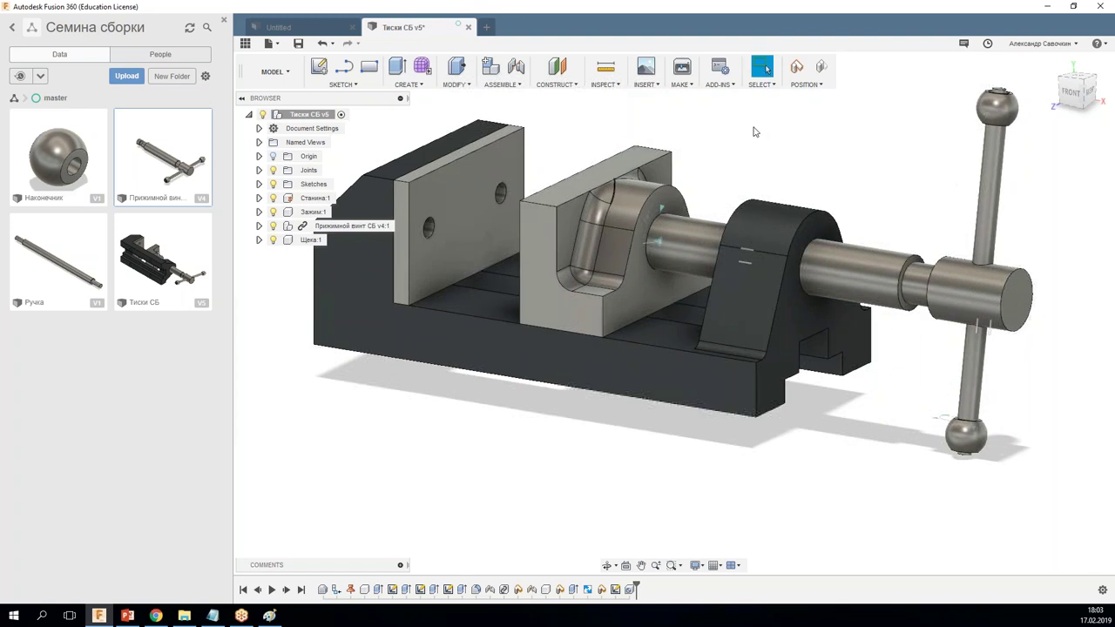
Step: Enable Contact Sets from ASSEMBLE and bring up the Contact sets node's options
{"action": "left_click", "coordinate": [502, 85]}
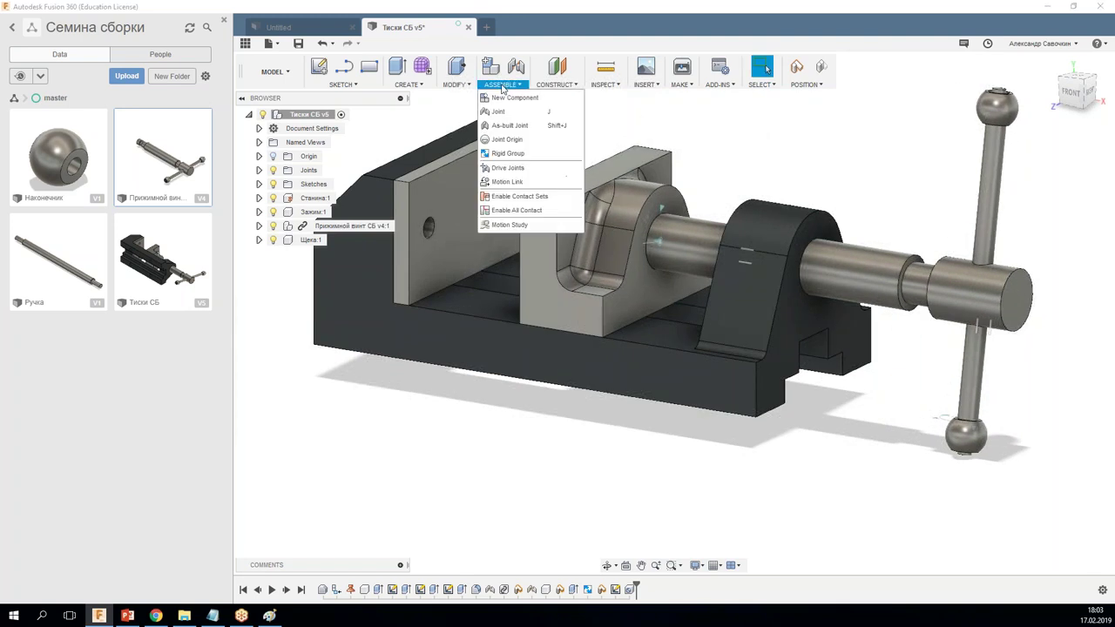
{"action": "left_click", "coordinate": [533, 197]}
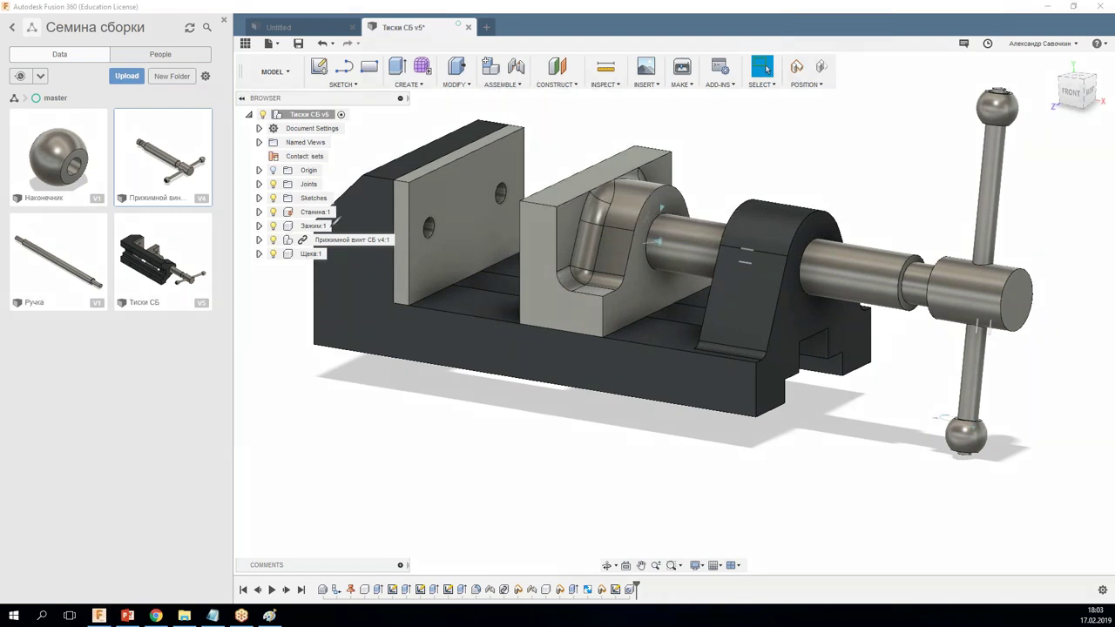
{"action": "mouse_move", "coordinate": [288, 150]}
{"action": "left_mouse_down"}
{"action": "mouse_move", "coordinate": [340, 167]}
{"action": "mouse_move", "coordinate": [296, 137]}
{"action": "mouse_move", "coordinate": [254, 153]}
{"action": "left_mouse_up"}
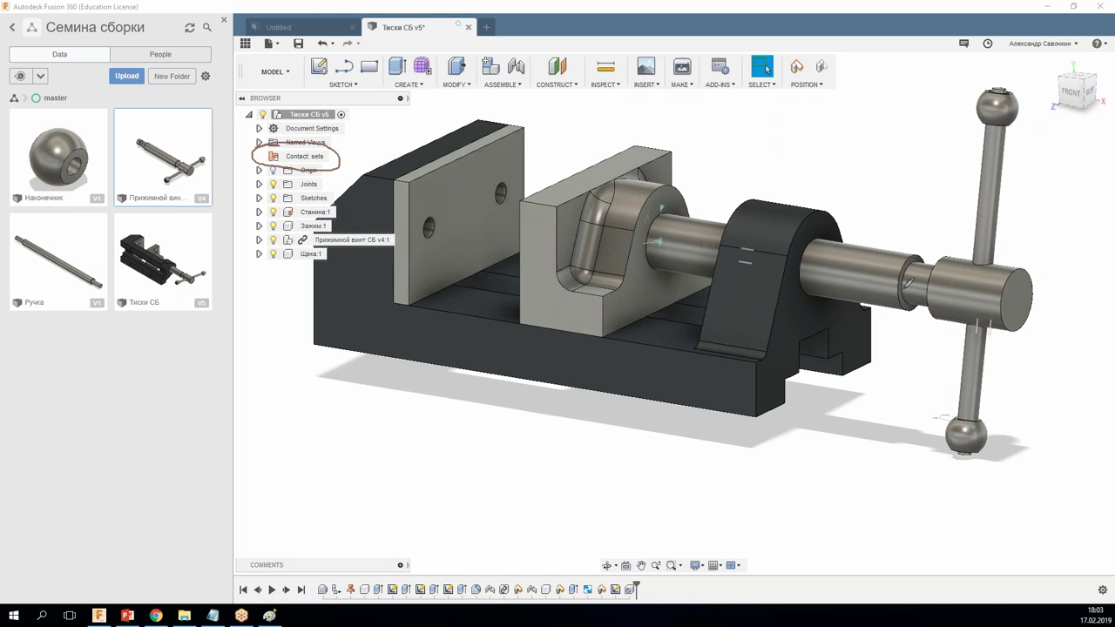
{"action": "key", "text": "Escape"}
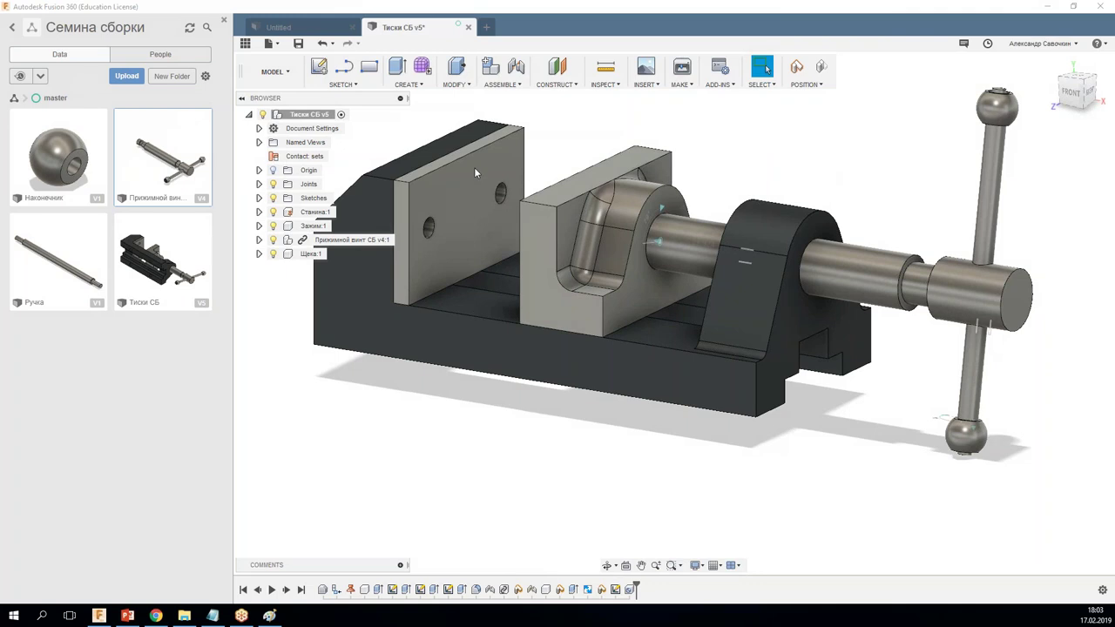
{"action": "right_click", "coordinate": [310, 160]}
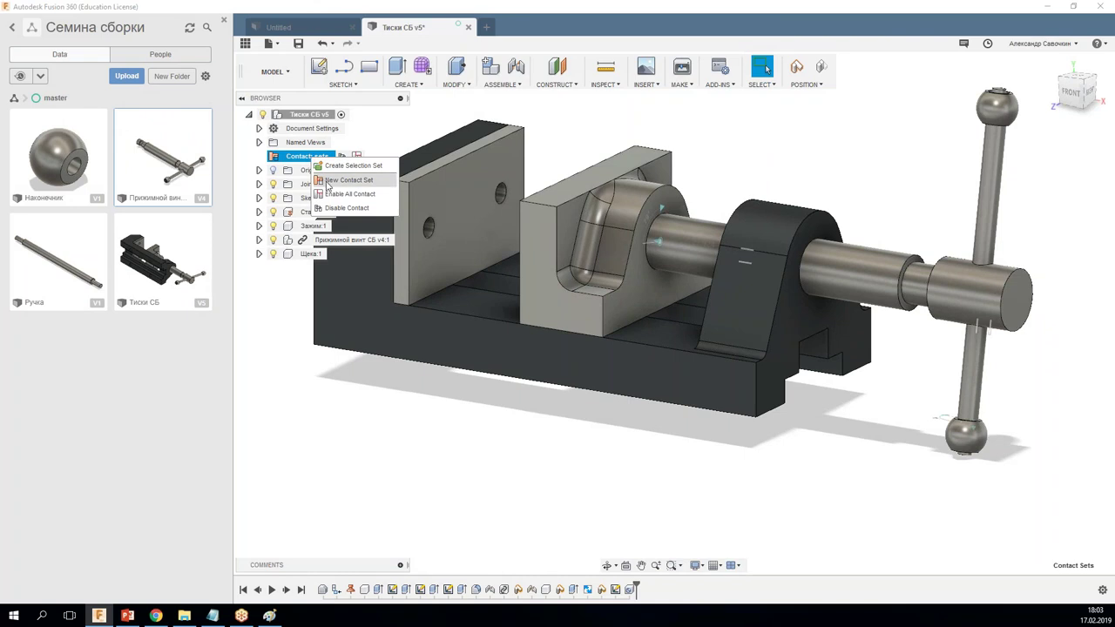
Step: Create ContactSet1 from the Щека plate, the Зажим jaw and the Станина base
{"action": "left_click", "coordinate": [328, 180]}
{"action": "scroll", "coordinate": [749, 185], "scroll_direction": "down", "scroll_amount": 2}
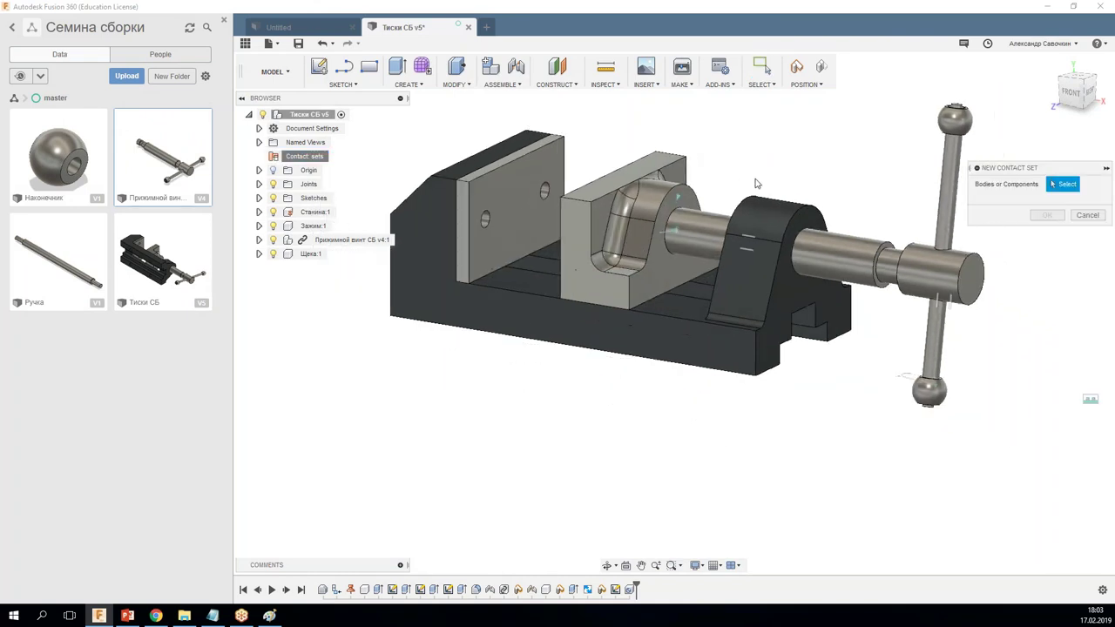
{"action": "left_click", "coordinate": [525, 189]}
{"action": "left_click", "coordinate": [645, 261]}
{"action": "left_click", "coordinate": [769, 330]}
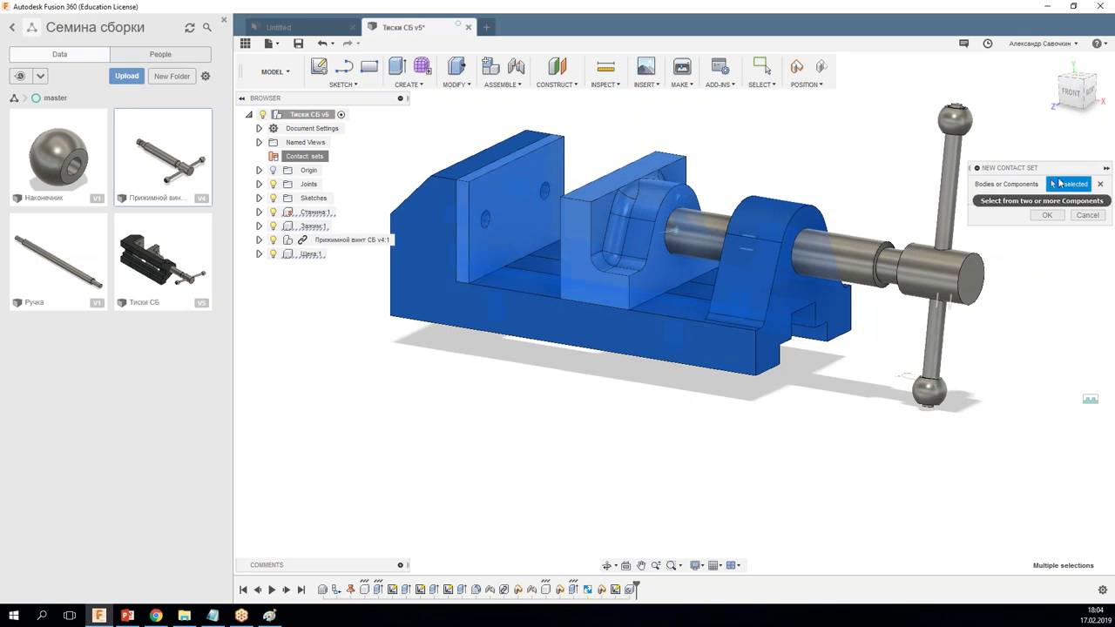
{"action": "left_click_drag", "start_coordinate": [1043, 168], "coordinate": [782, 125]}
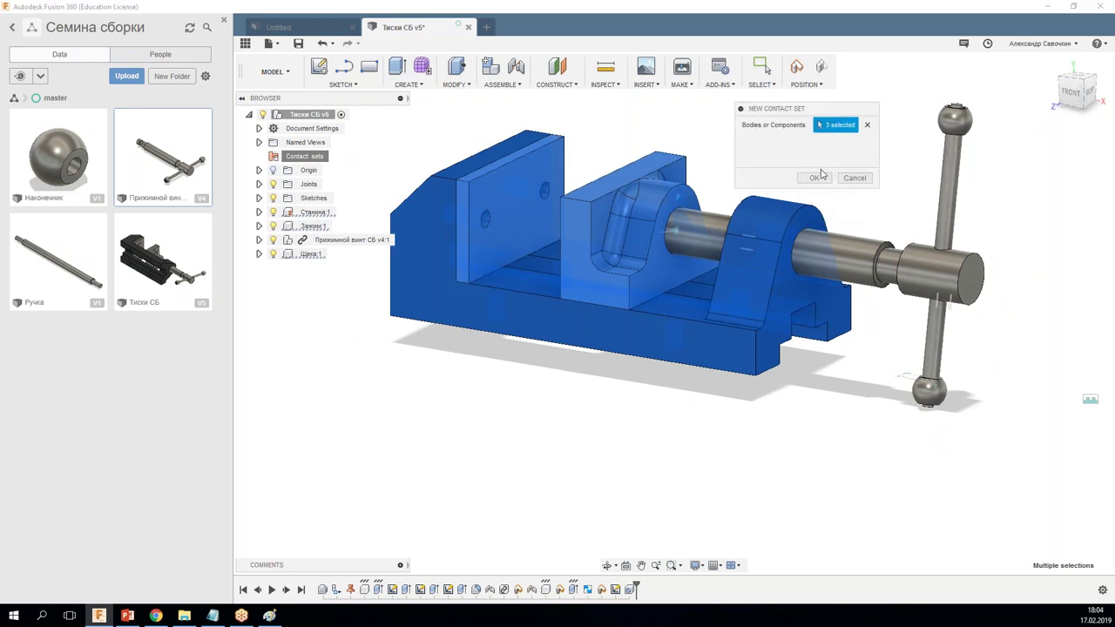
{"action": "left_click", "coordinate": [821, 180]}
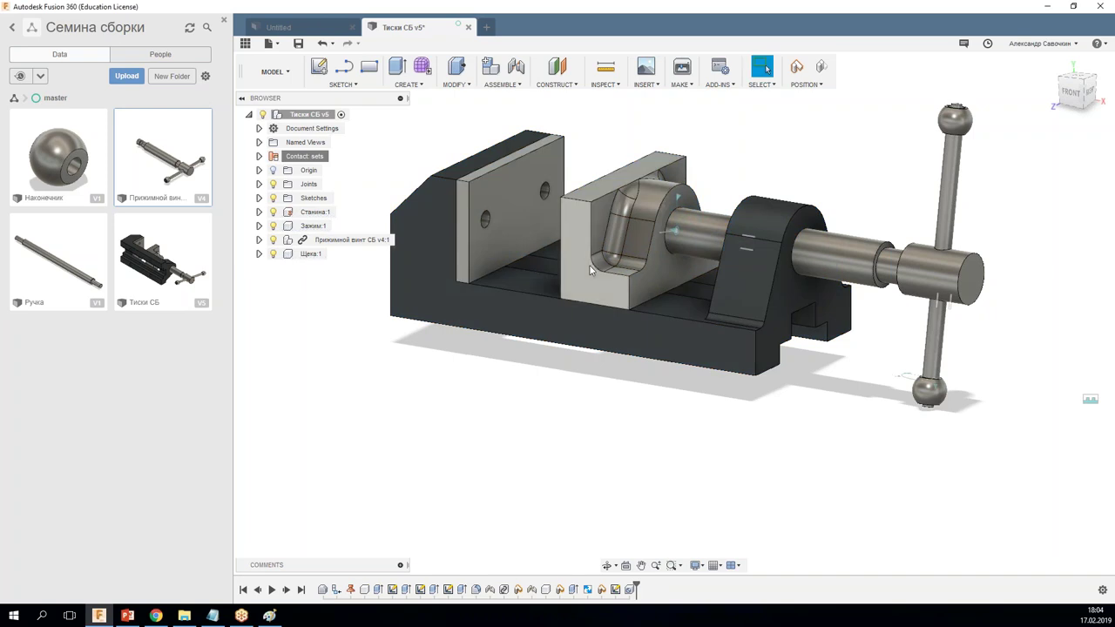
Step: Drag the jaw toward the fixed jaw and back to test collisions, then expand Contact sets
{"action": "left_click_drag", "start_coordinate": [585, 265], "coordinate": [477, 237]}
{"action": "mouse_move", "coordinate": [564, 265]}
{"action": "left_mouse_down"}
{"action": "mouse_move", "coordinate": [690, 299]}
{"action": "mouse_move", "coordinate": [469, 236]}
{"action": "mouse_move", "coordinate": [659, 307]}
{"action": "mouse_move", "coordinate": [522, 269]}
{"action": "mouse_move", "coordinate": [762, 346]}
{"action": "mouse_move", "coordinate": [585, 303]}
{"action": "mouse_move", "coordinate": [675, 331]}
{"action": "left_mouse_up"}
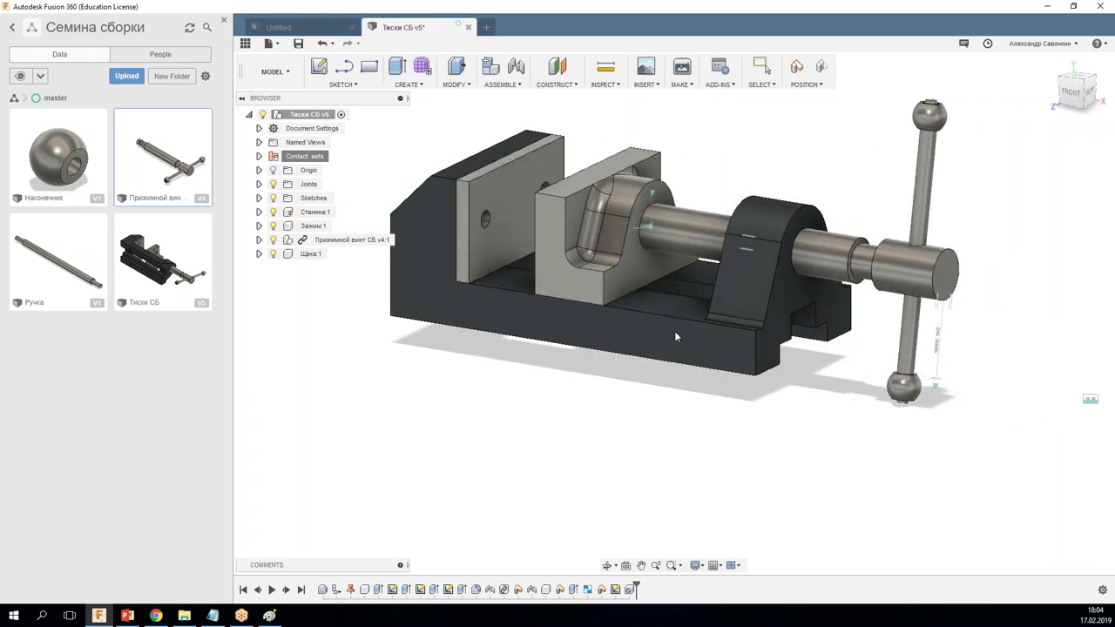
{"action": "left_click", "coordinate": [259, 157]}
Step: Create ContactSet2 from the top and bottom handle balls and the screw body
{"action": "right_click", "coordinate": [301, 159]}
{"action": "left_click", "coordinate": [321, 184]}
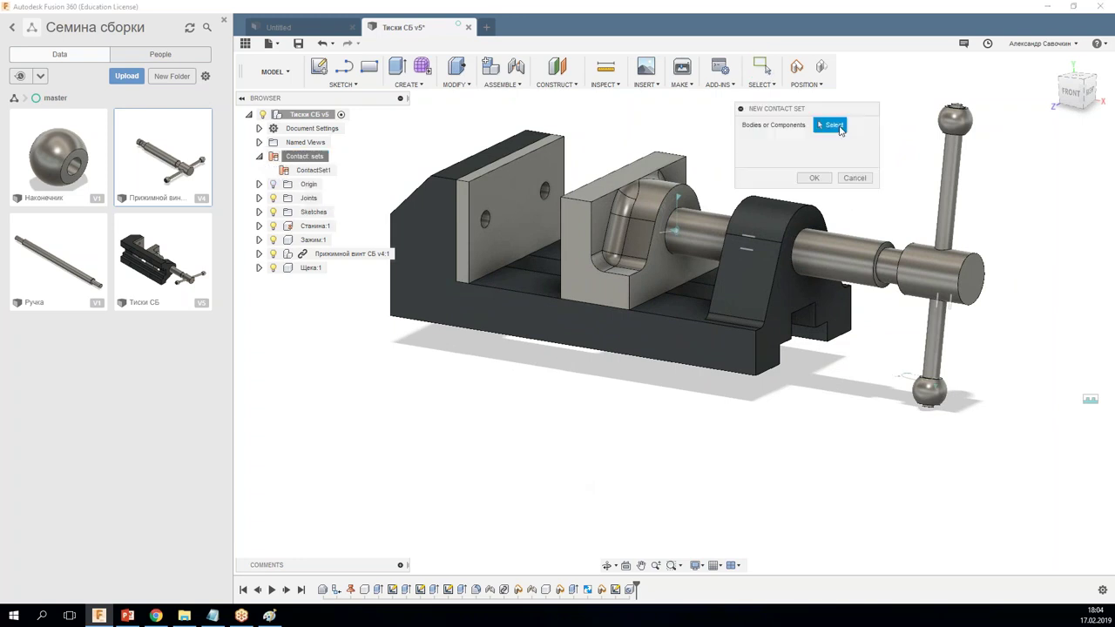
{"action": "left_click", "coordinate": [955, 120]}
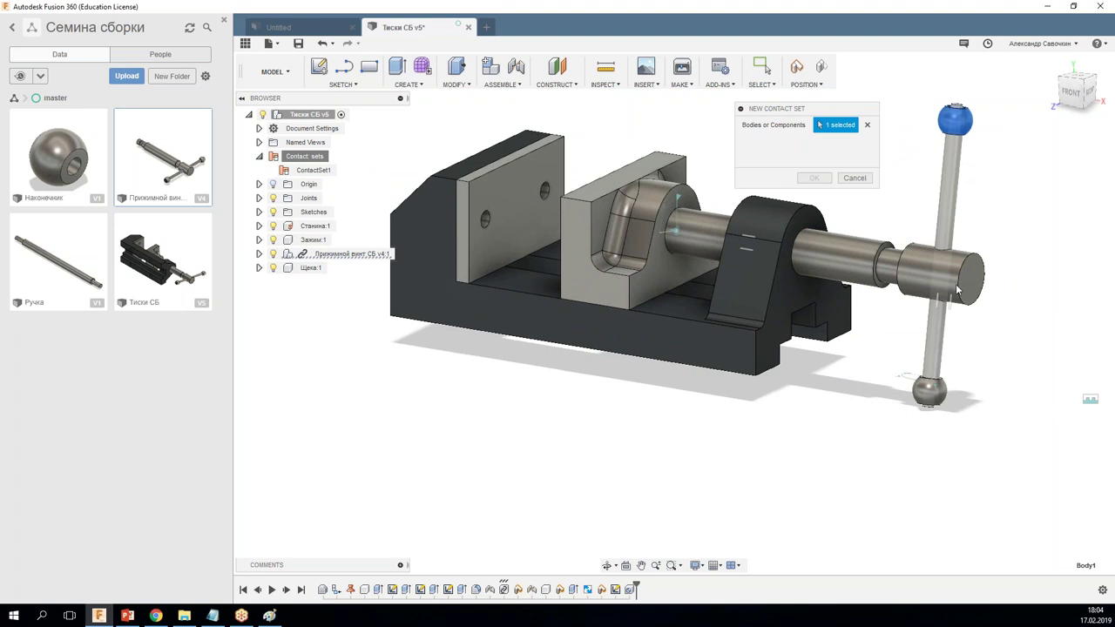
{"action": "left_click", "coordinate": [929, 390]}
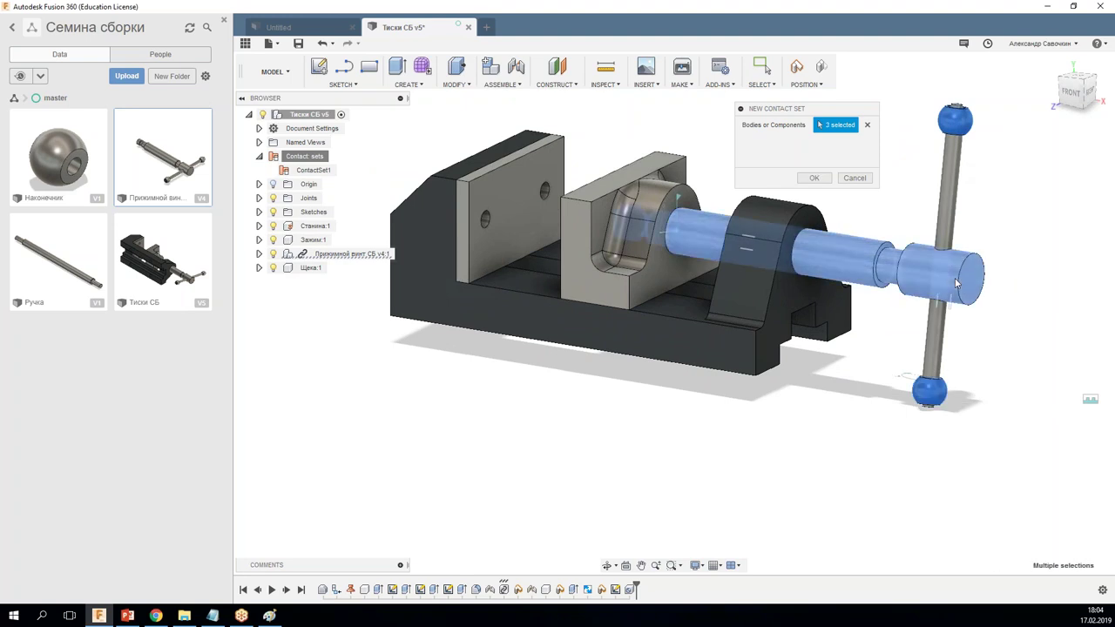
{"action": "left_click", "coordinate": [957, 284]}
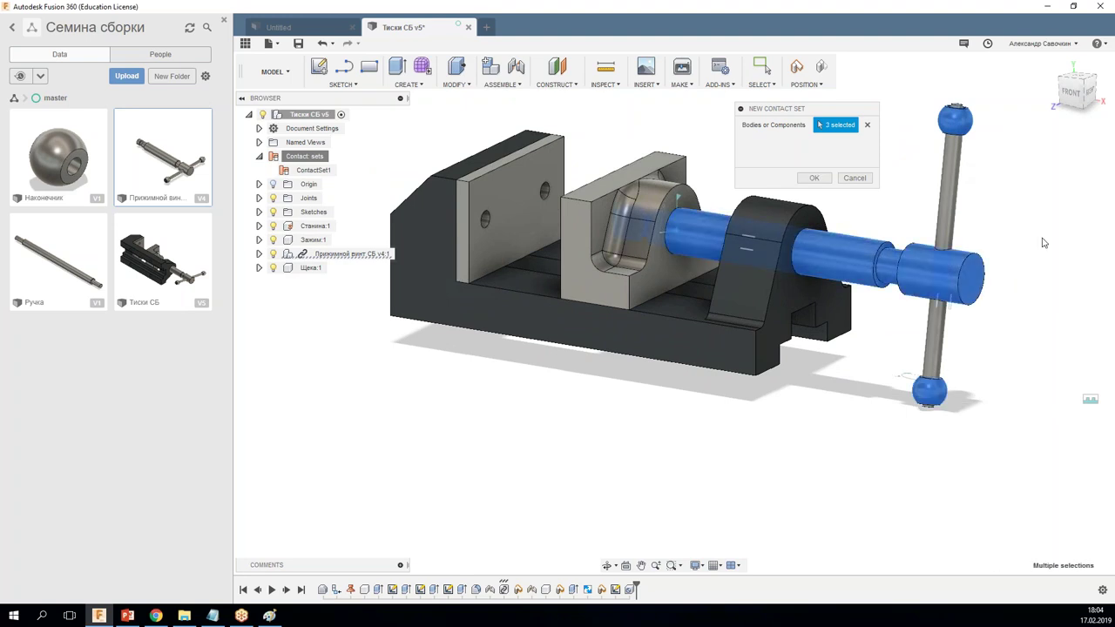
{"action": "left_click", "coordinate": [806, 179]}
Step: Swing the handle down and up around the screw to test the new contacts
{"action": "mouse_move", "coordinate": [952, 123]}
{"action": "left_mouse_down"}
{"action": "mouse_move", "coordinate": [941, 249]}
{"action": "mouse_move", "coordinate": [951, 41]}
{"action": "left_mouse_up"}
{"action": "mouse_move", "coordinate": [941, 314]}
{"action": "middle_mouse_down"}
{"action": "mouse_move", "coordinate": [899, 434]}
{"action": "mouse_move", "coordinate": [814, 145]}
{"action": "middle_mouse_up"}
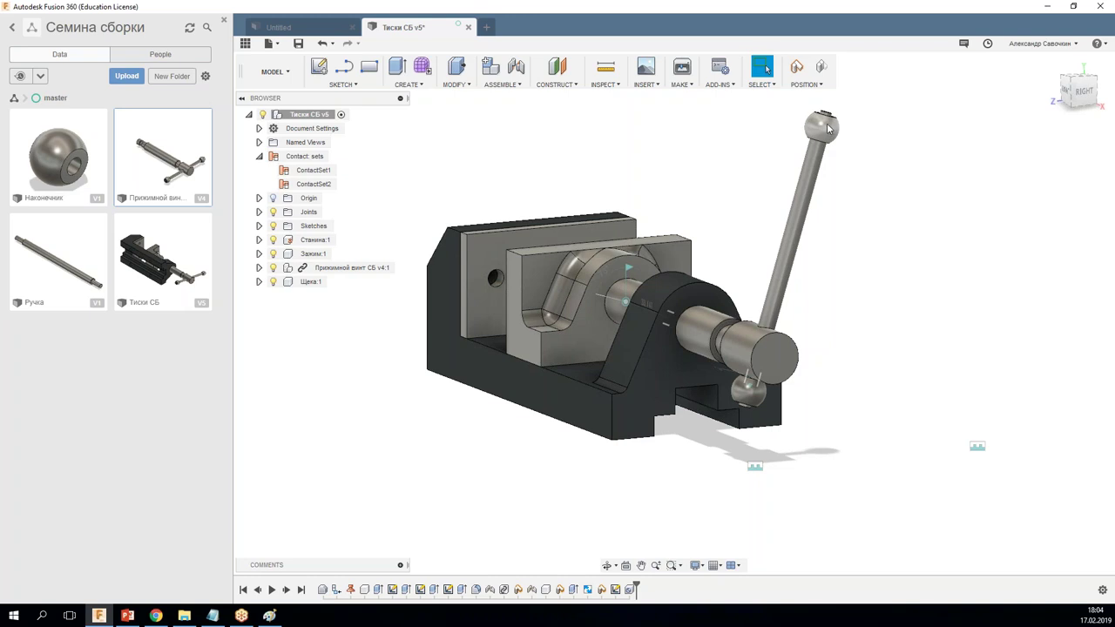
{"action": "left_click_drag", "start_coordinate": [827, 127], "coordinate": [756, 353]}
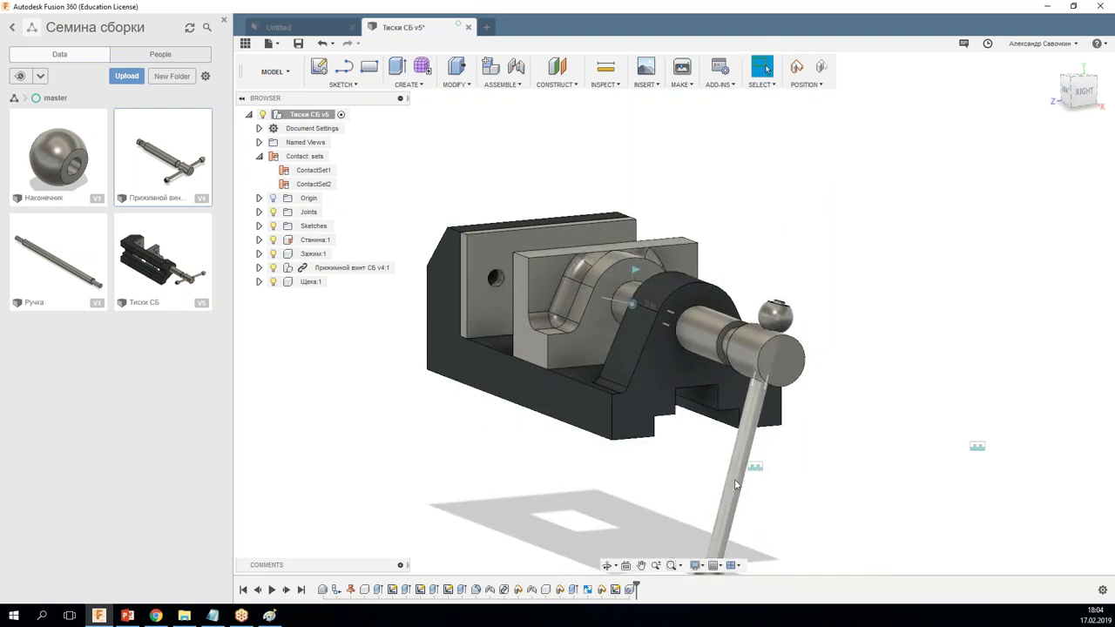
{"action": "left_click_drag", "start_coordinate": [740, 477], "coordinate": [793, 261]}
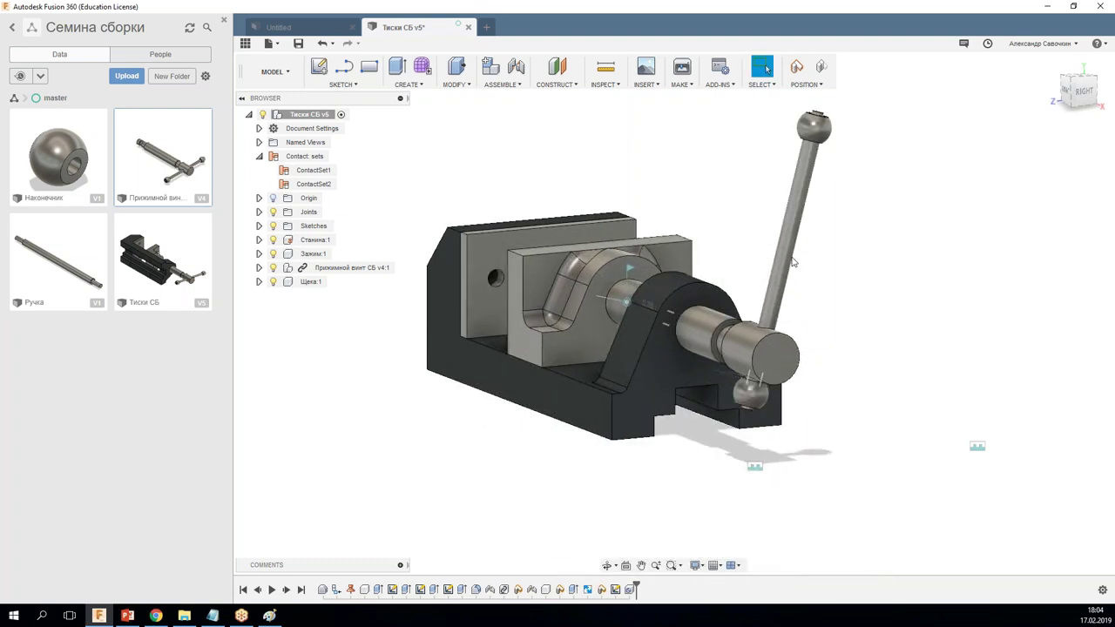
{"action": "mouse_move", "coordinate": [793, 262]}
{"action": "left_mouse_down"}
{"action": "mouse_move", "coordinate": [763, 442]}
{"action": "mouse_move", "coordinate": [862, 263]}
{"action": "mouse_move", "coordinate": [672, 472]}
{"action": "left_mouse_up"}
{"action": "mouse_move", "coordinate": [672, 472]}
{"action": "middle_mouse_down", "text": "shift"}
{"action": "mouse_move", "coordinate": [687, 468]}
{"action": "mouse_move", "coordinate": [689, 480]}
{"action": "middle_mouse_up", "text": "shift"}
Step: Save the vise assembly as version v6 with the default description
{"action": "key", "text": "ctrl+s"}
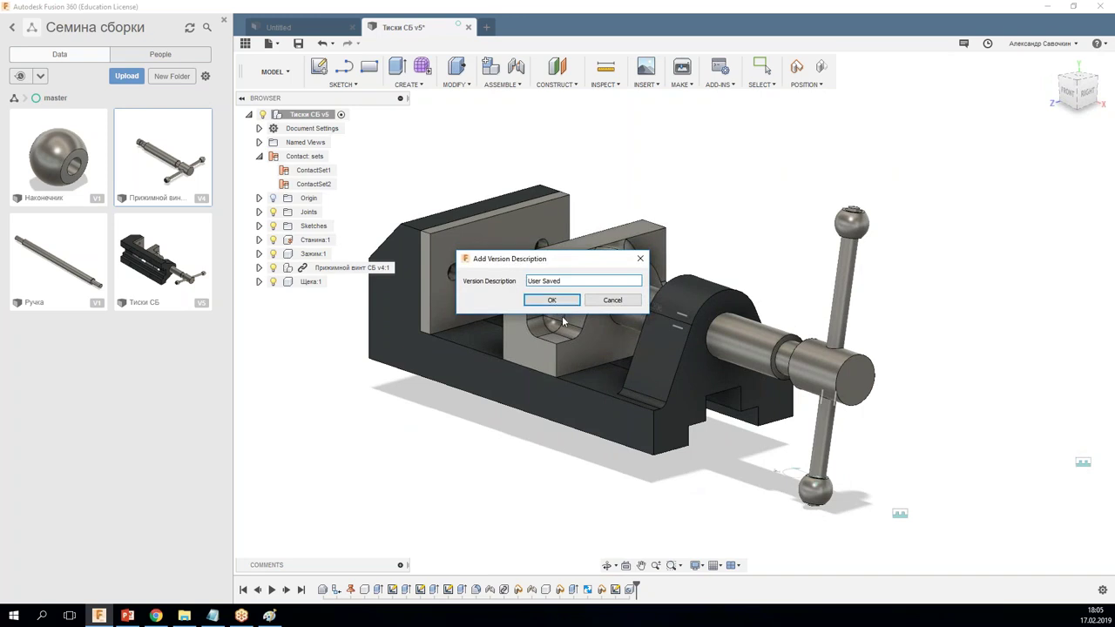
{"action": "left_click", "coordinate": [552, 300]}
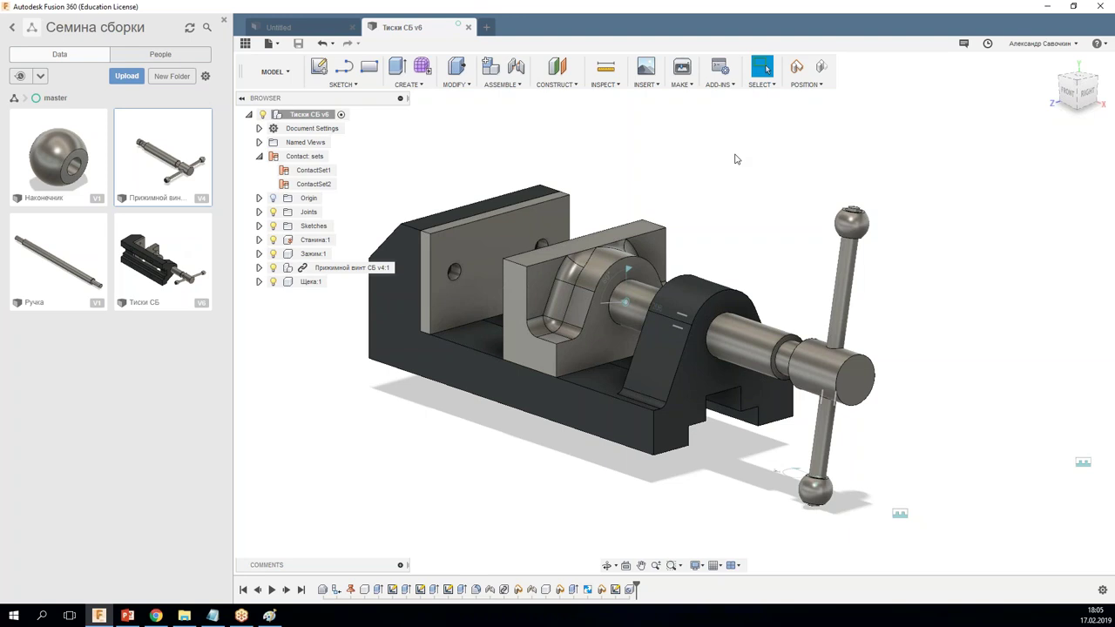
{"action": "left_click", "coordinate": [287, 74]}
{"action": "mouse_move", "coordinate": [270, 239]}
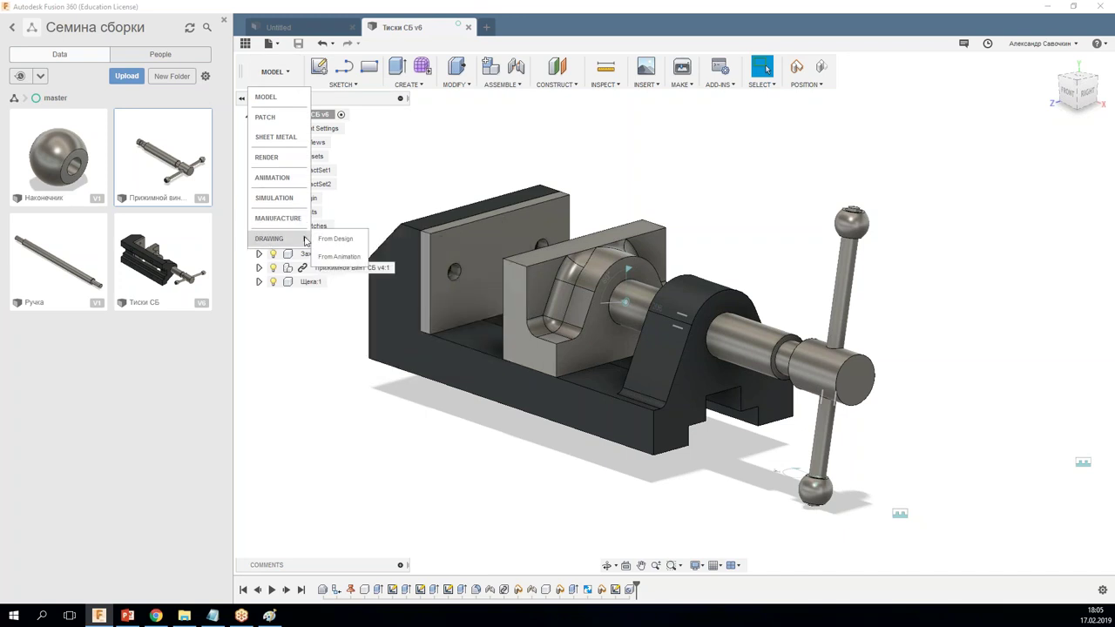
{"action": "left_click", "coordinate": [795, 160]}
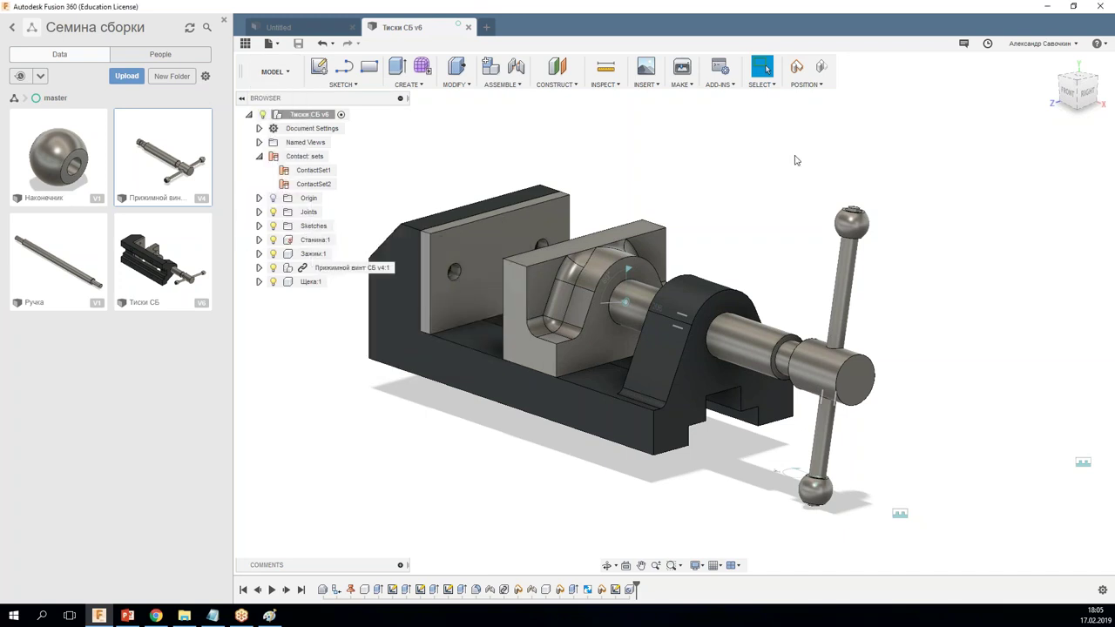
{"action": "left_click", "coordinate": [520, 84]}
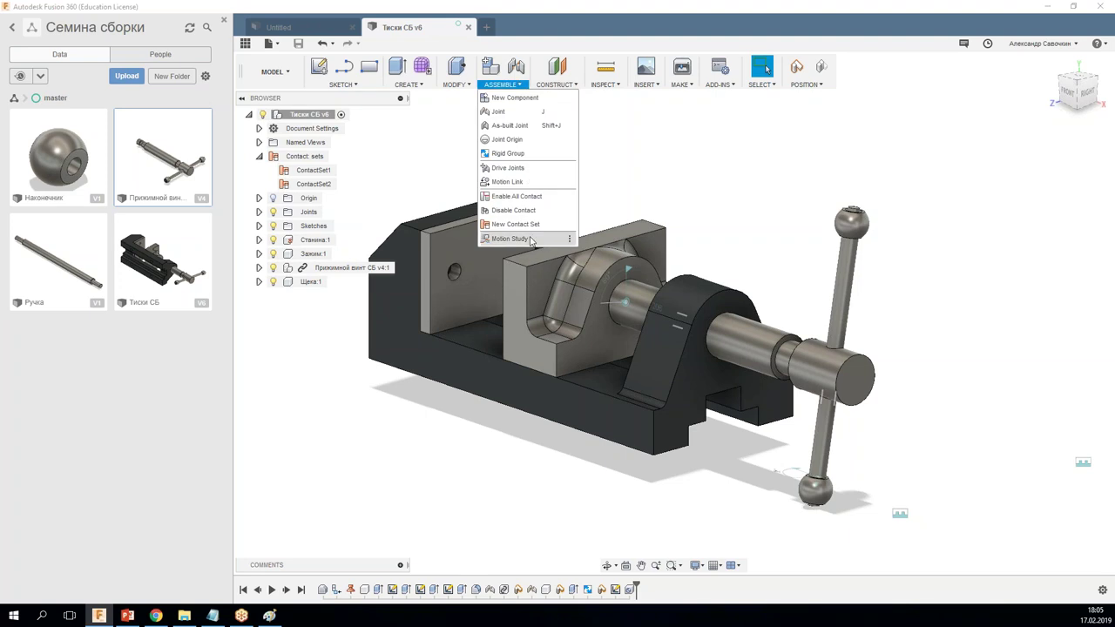
{"action": "left_click", "coordinate": [733, 174]}
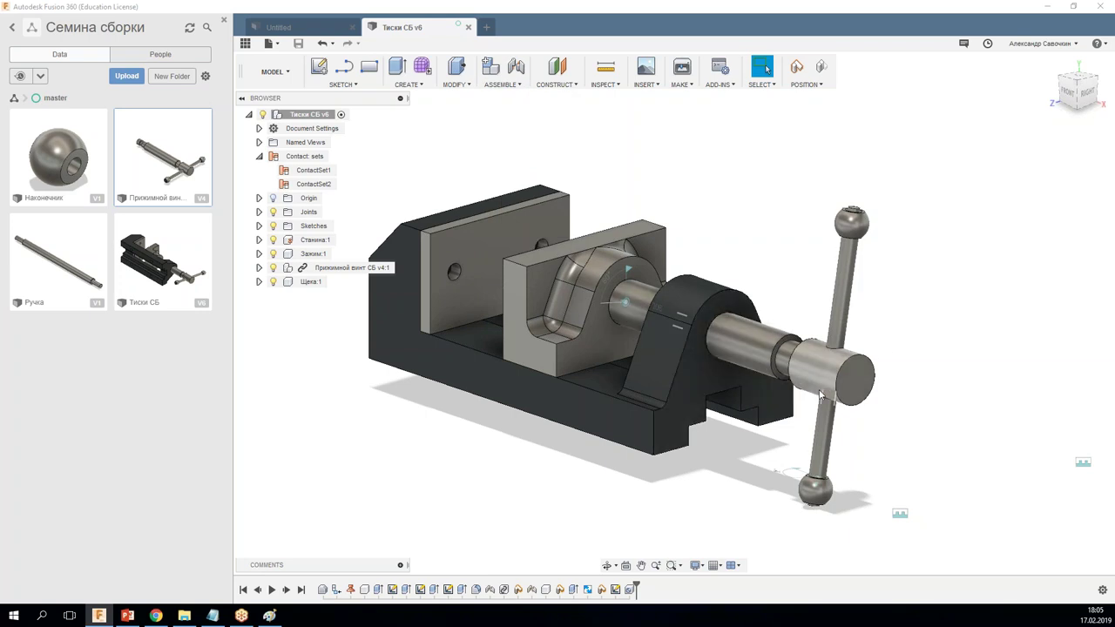